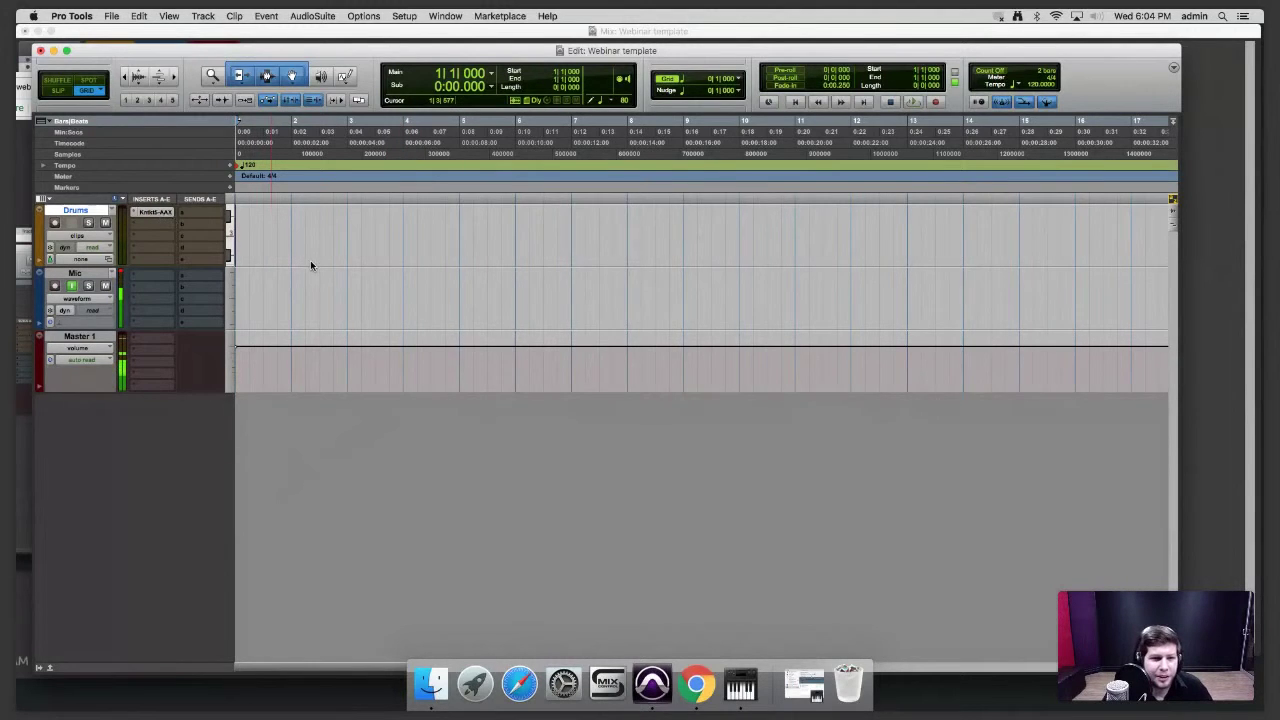
- Open the Kontakt instrument on the Drums track and audition the Studio Drummer kit's snare, kick and hi-hat
click(152, 212)
drag(825, 141, 692, 92)
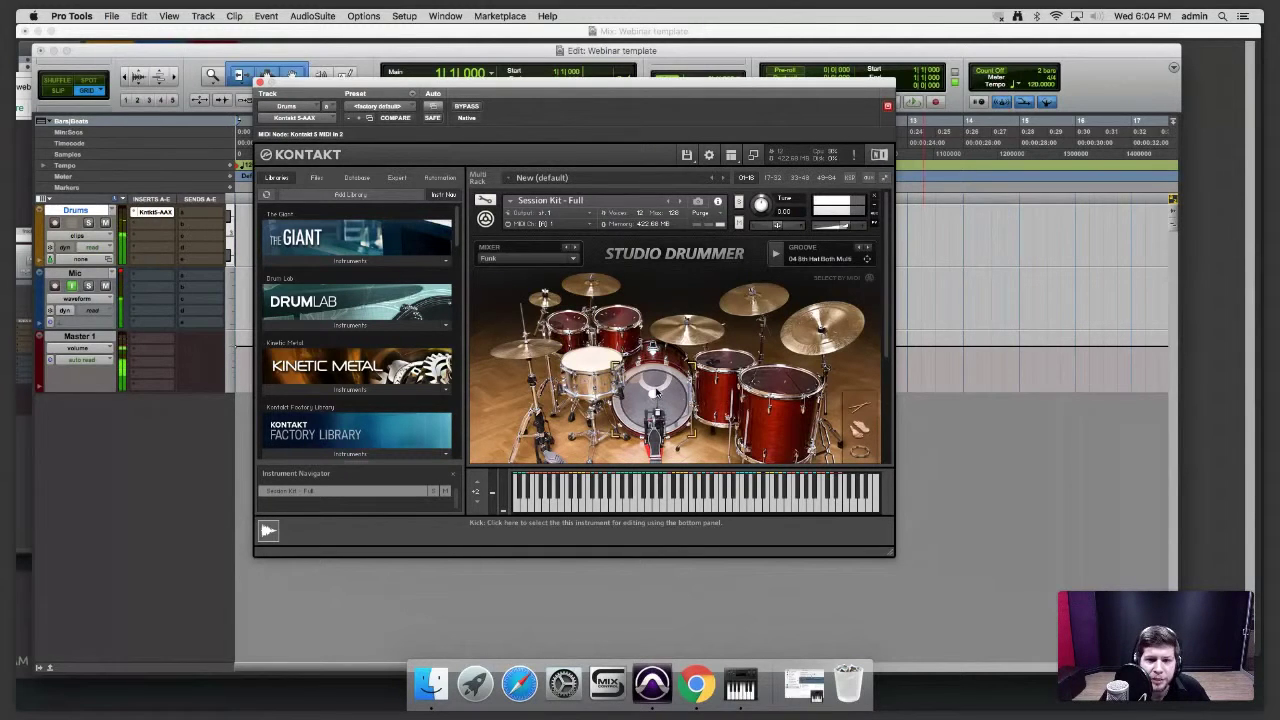
click(591, 364)
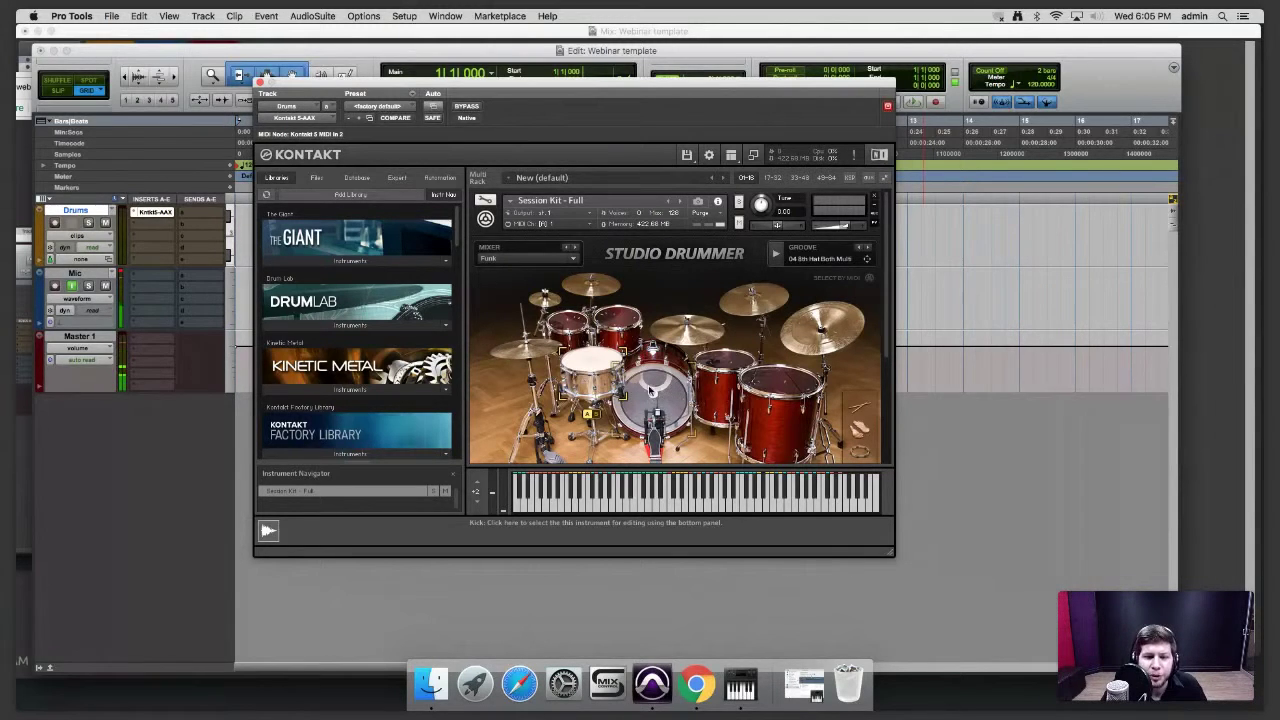
click(645, 390)
click(653, 394)
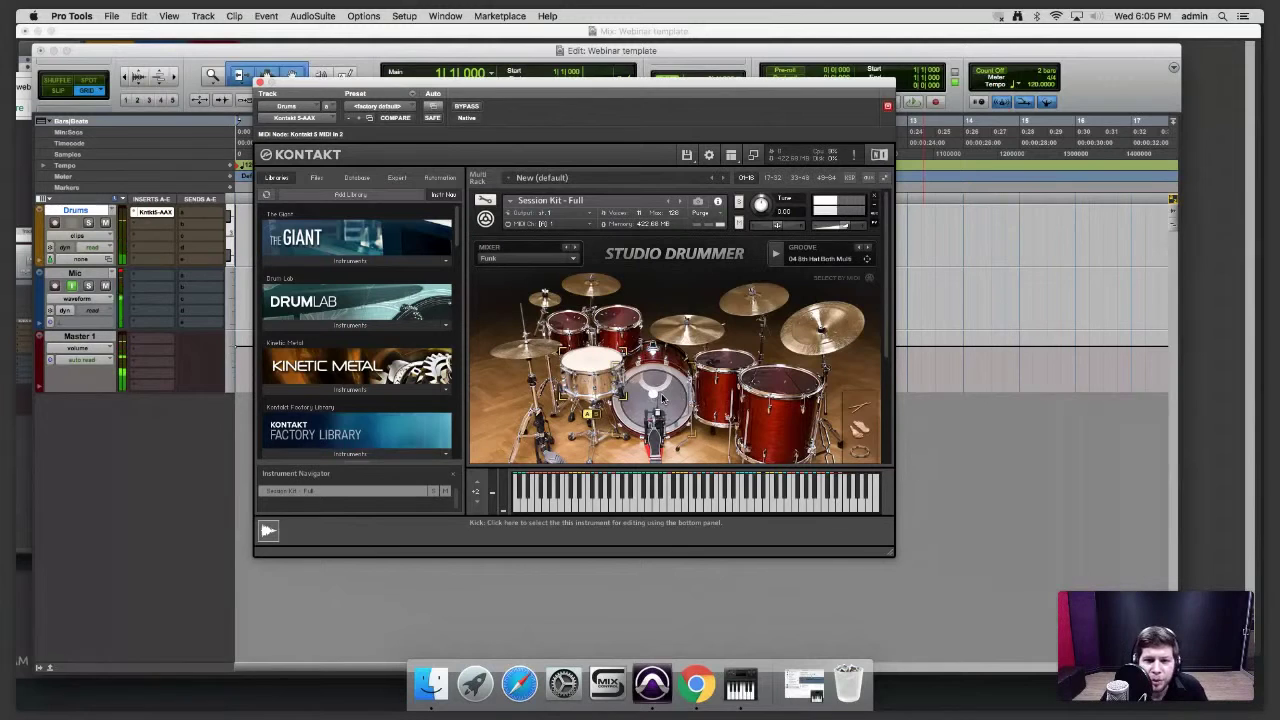
click(653, 394)
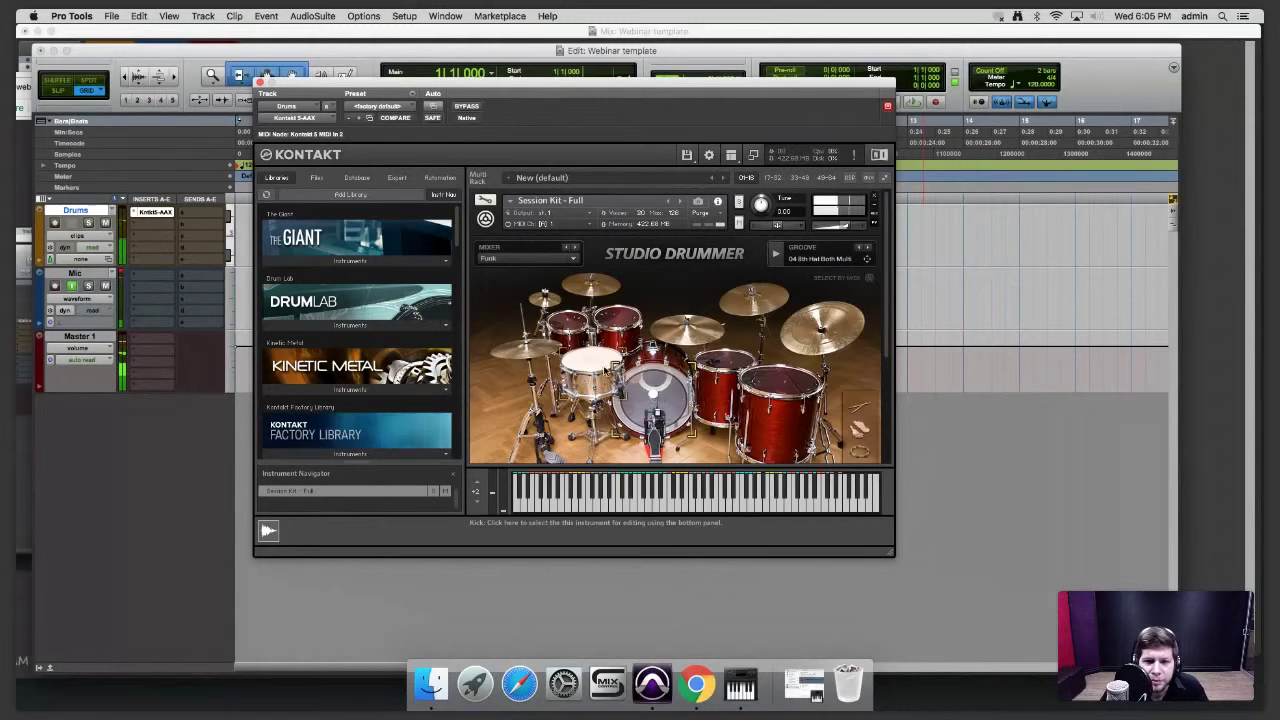
click(603, 371)
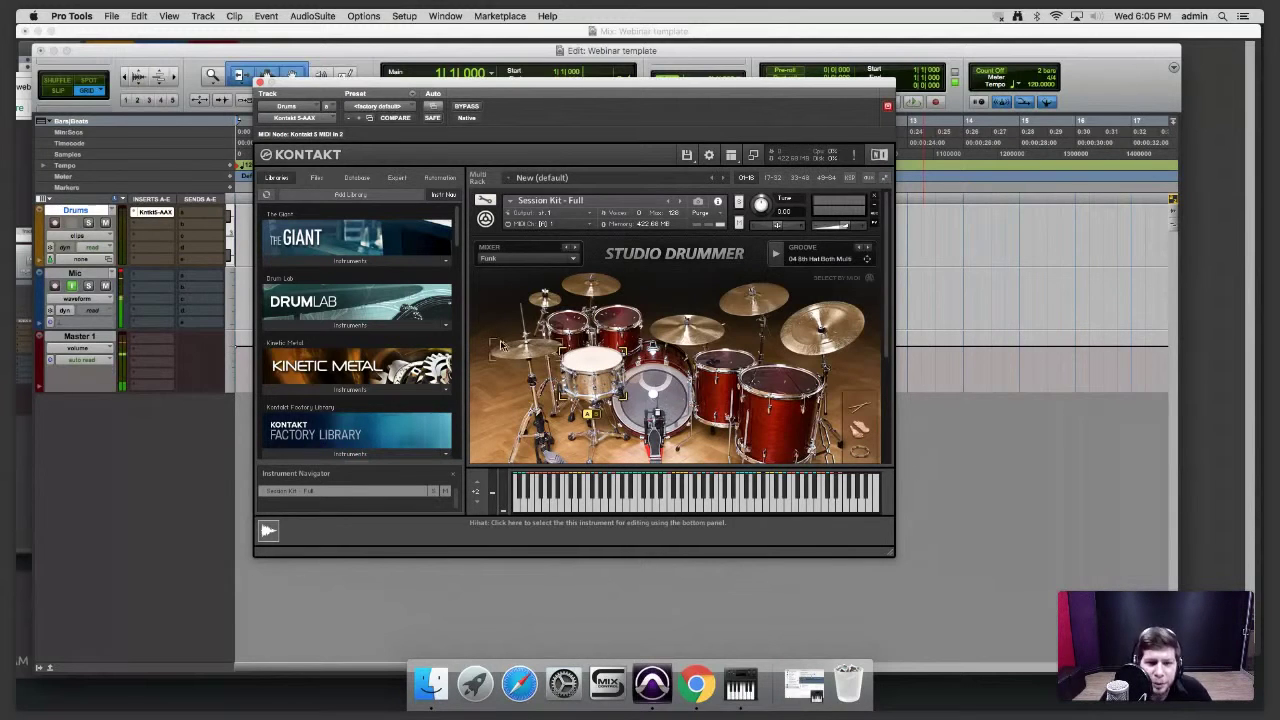
click(522, 350)
click(528, 352)
click(528, 352)
click(528, 352)
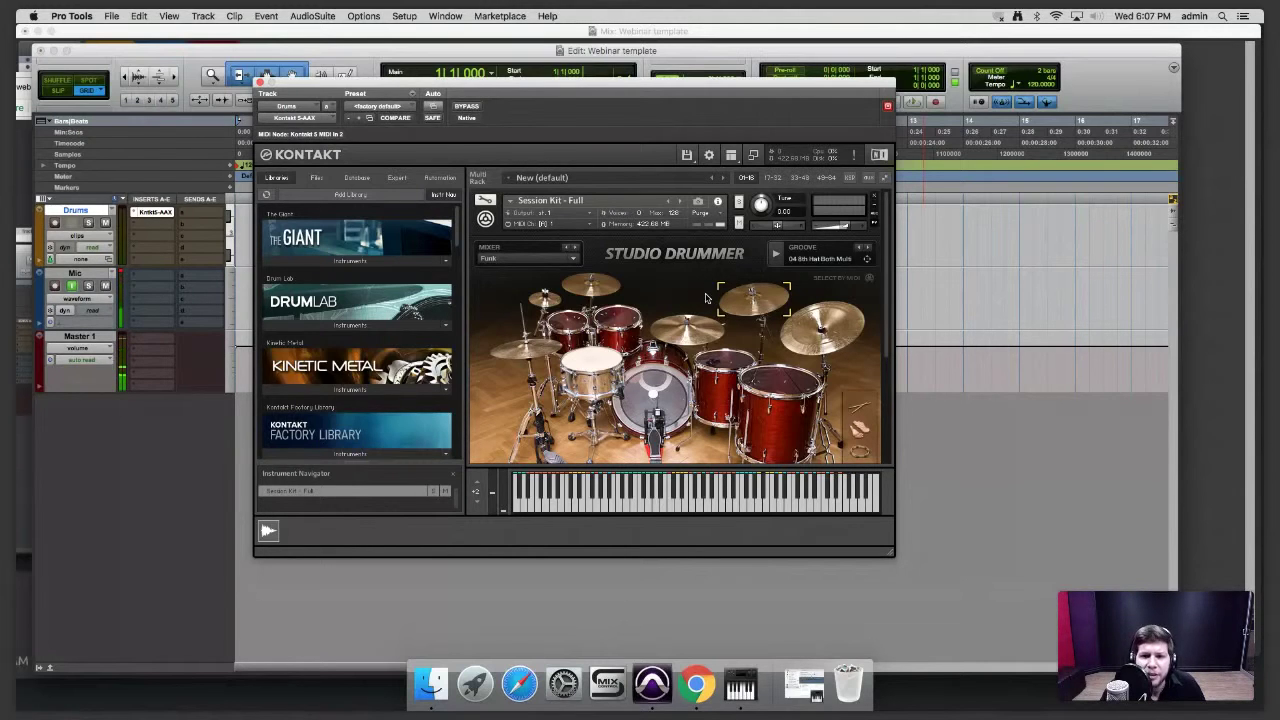
- Audition the large cymbal beside the floor tom and the splash cymbal, and close the Kontakt instrument window
click(800, 320)
click(800, 320)
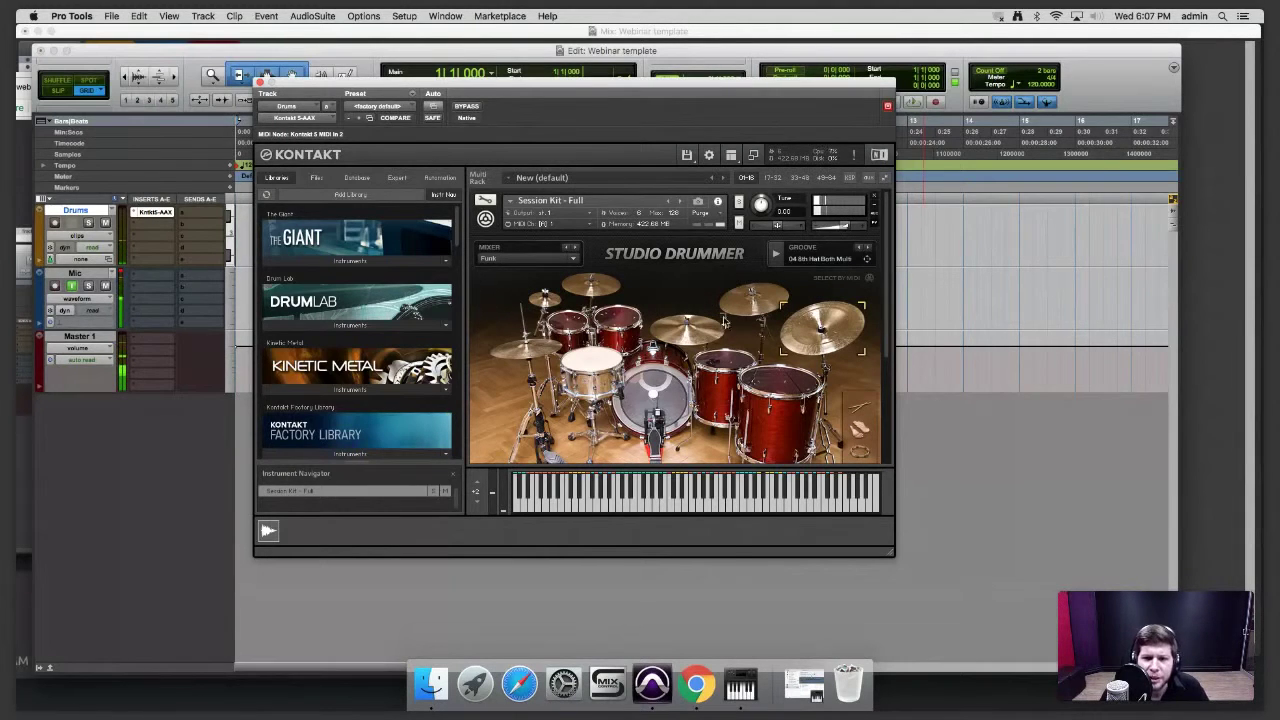
click(786, 339)
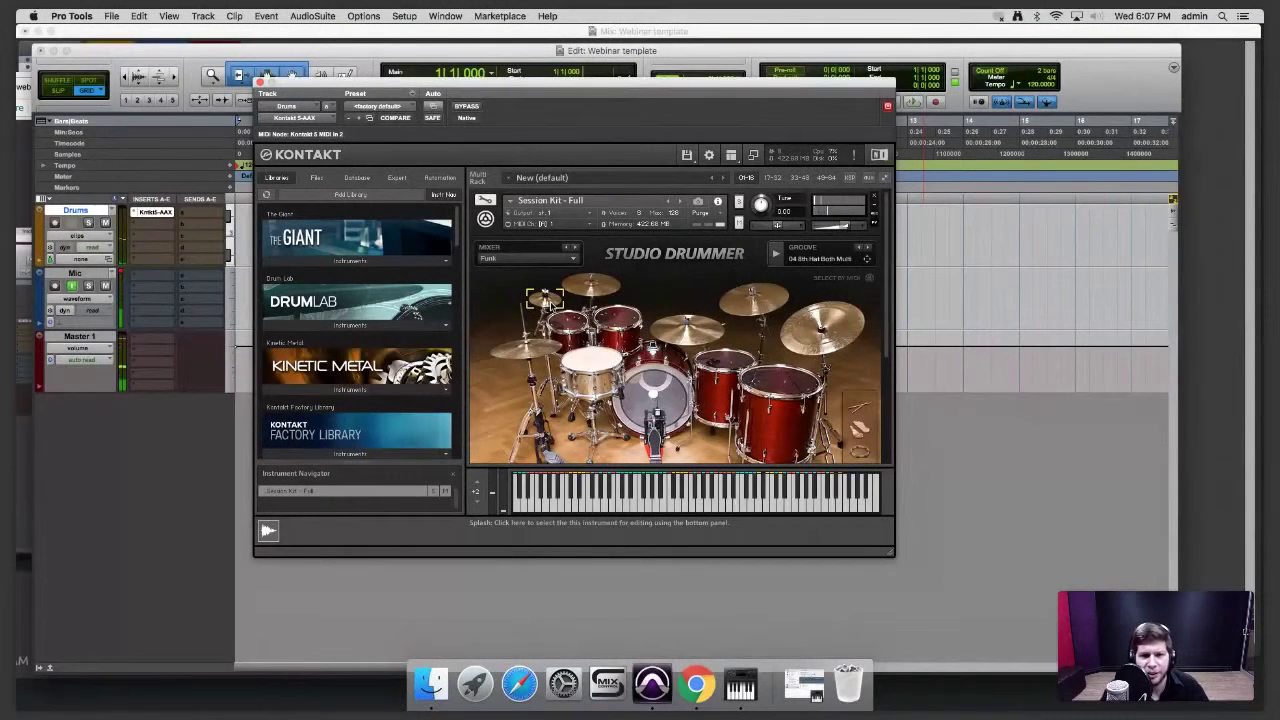
click(838, 336)
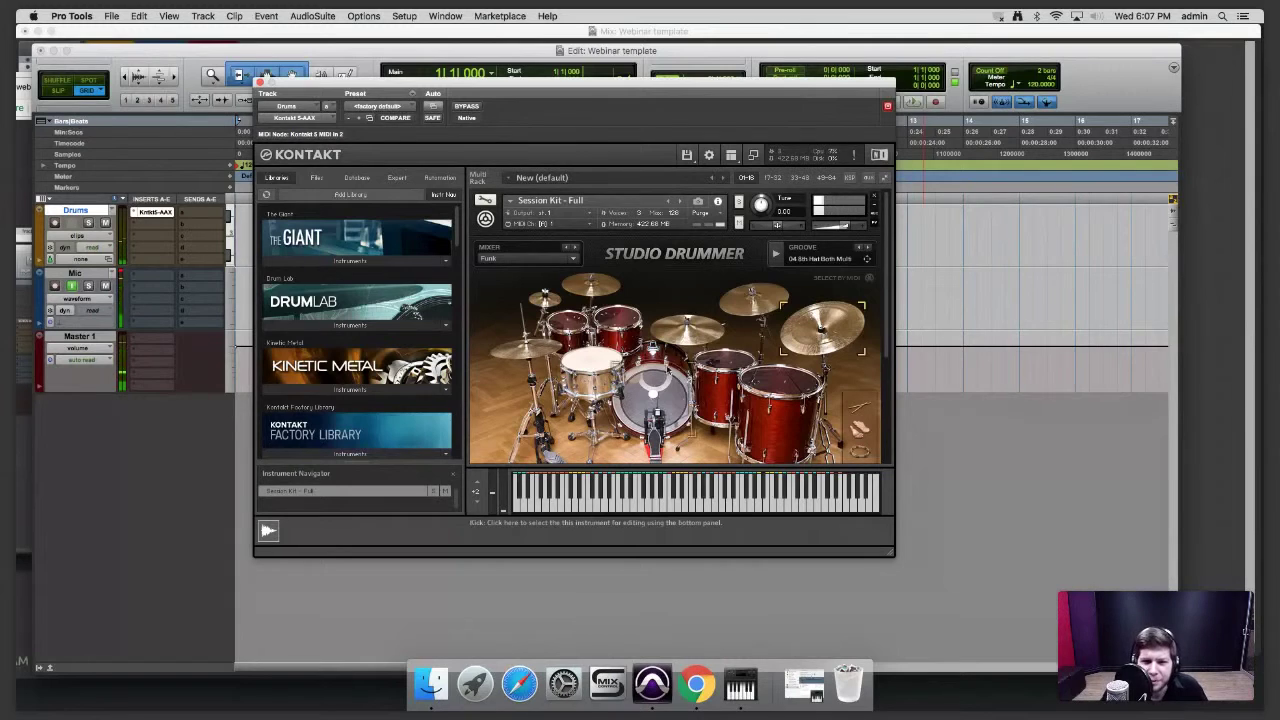
click(550, 301)
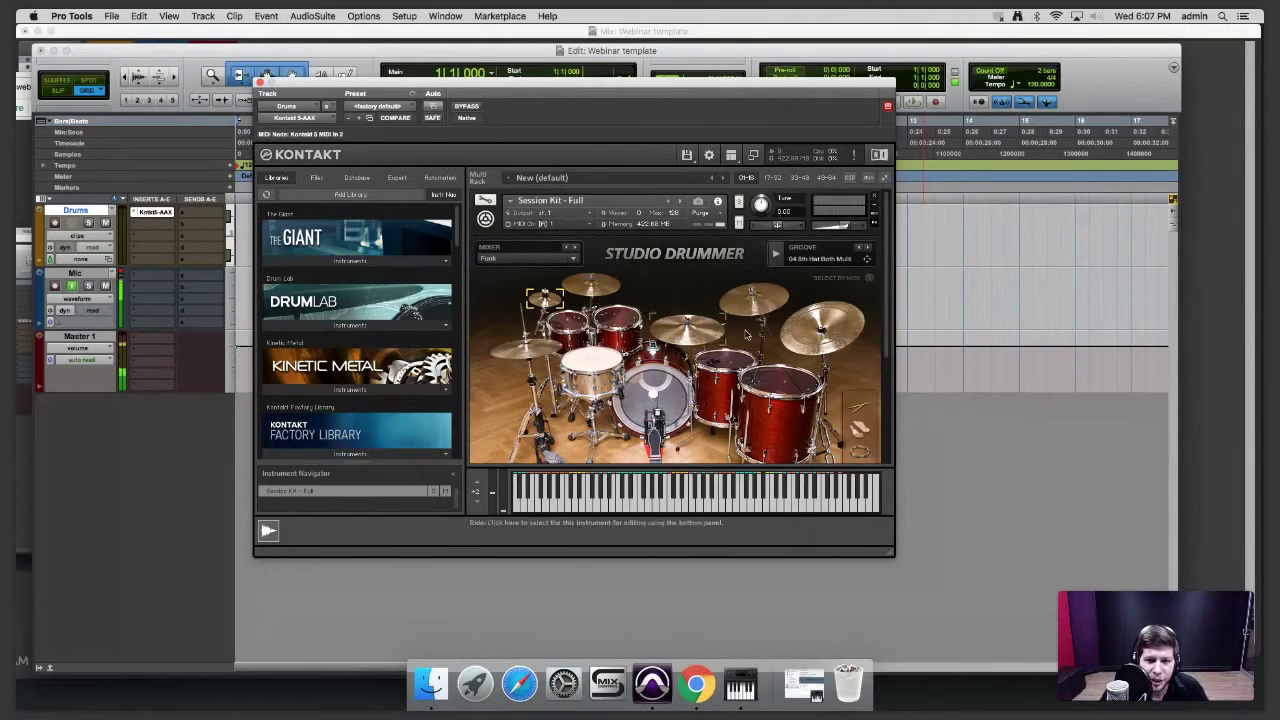
drag(518, 90, 625, 133)
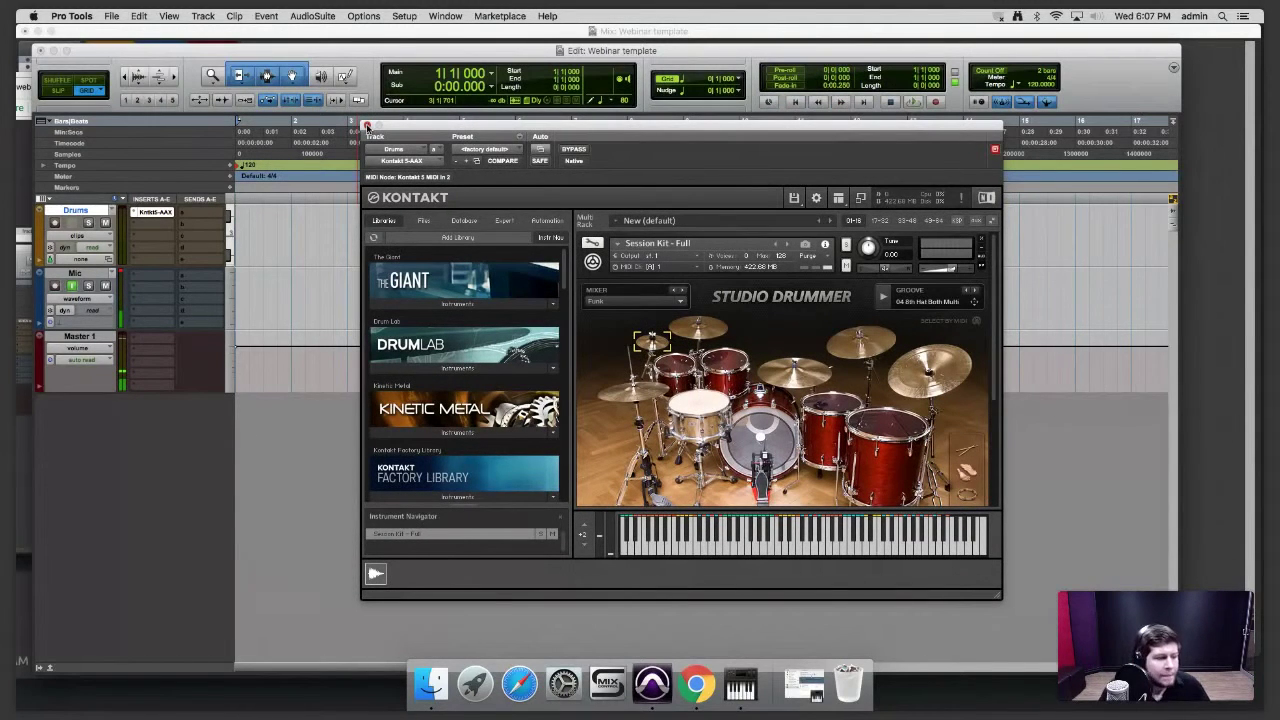
click(367, 127)
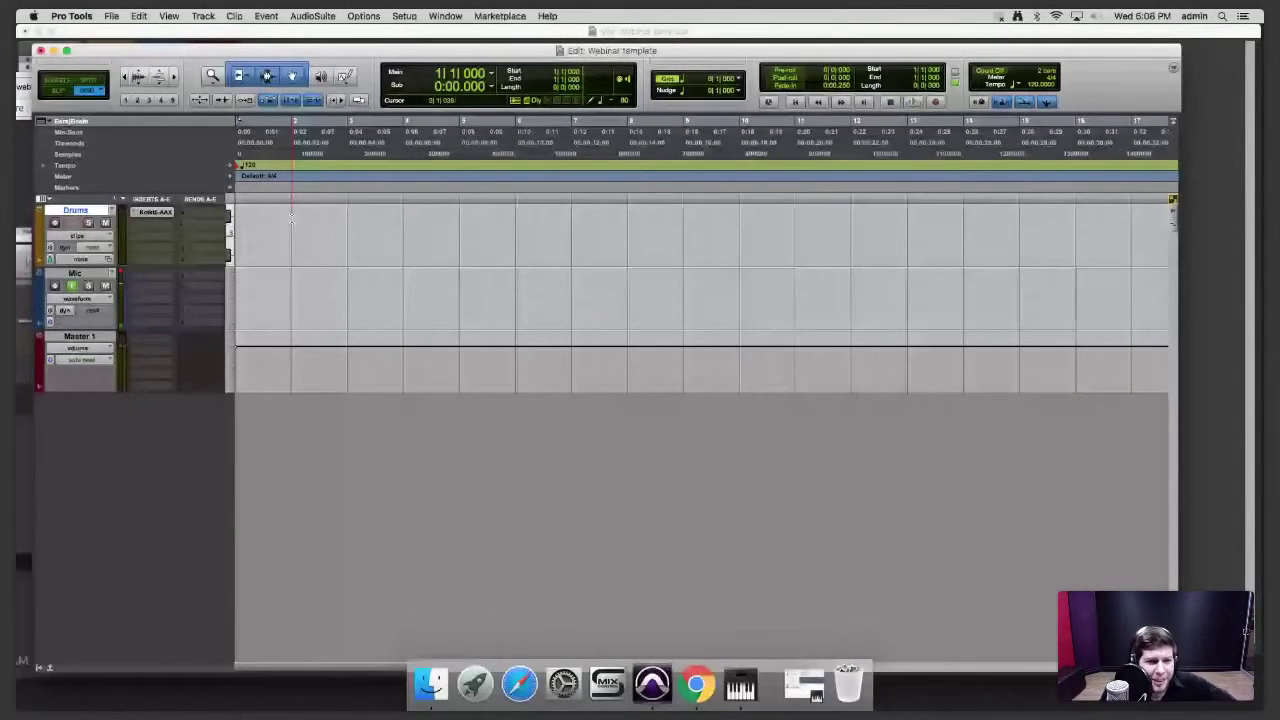
- Create an empty MIDI clip spanning the whole of bar 1 on the Drums track
key(super+bracketright)
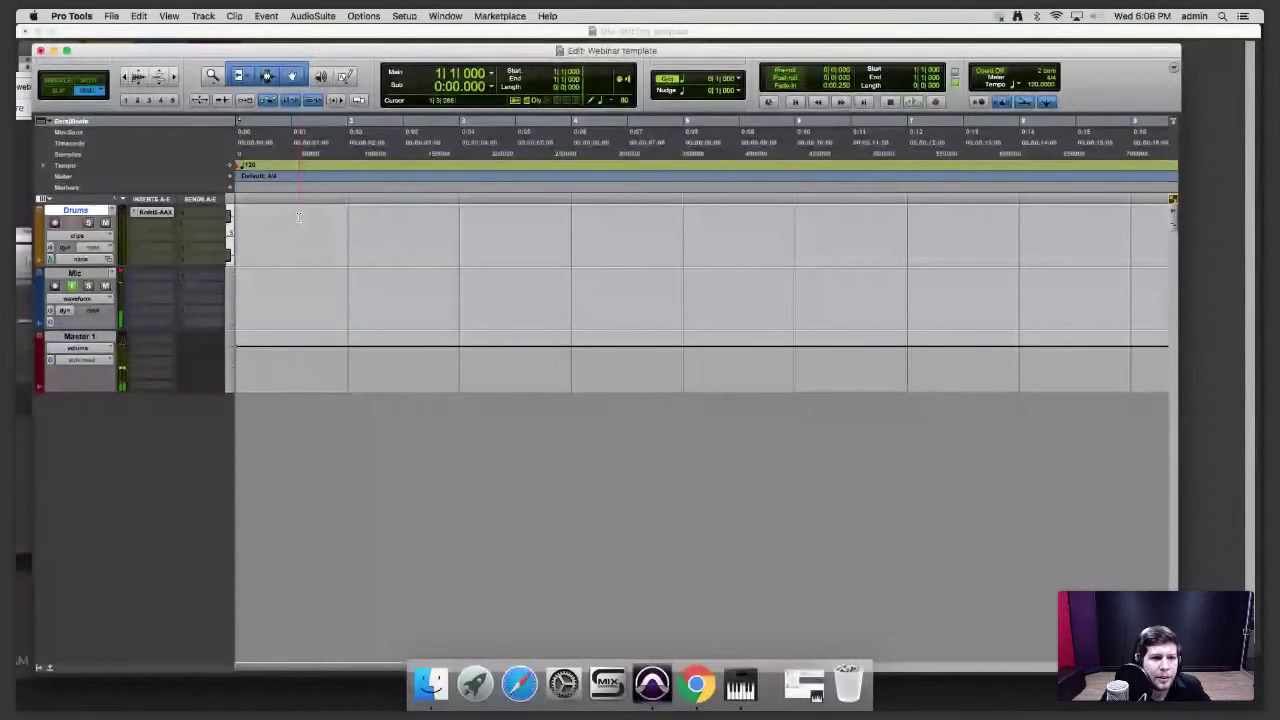
key(super+bracketright)
key(super+bracketright)
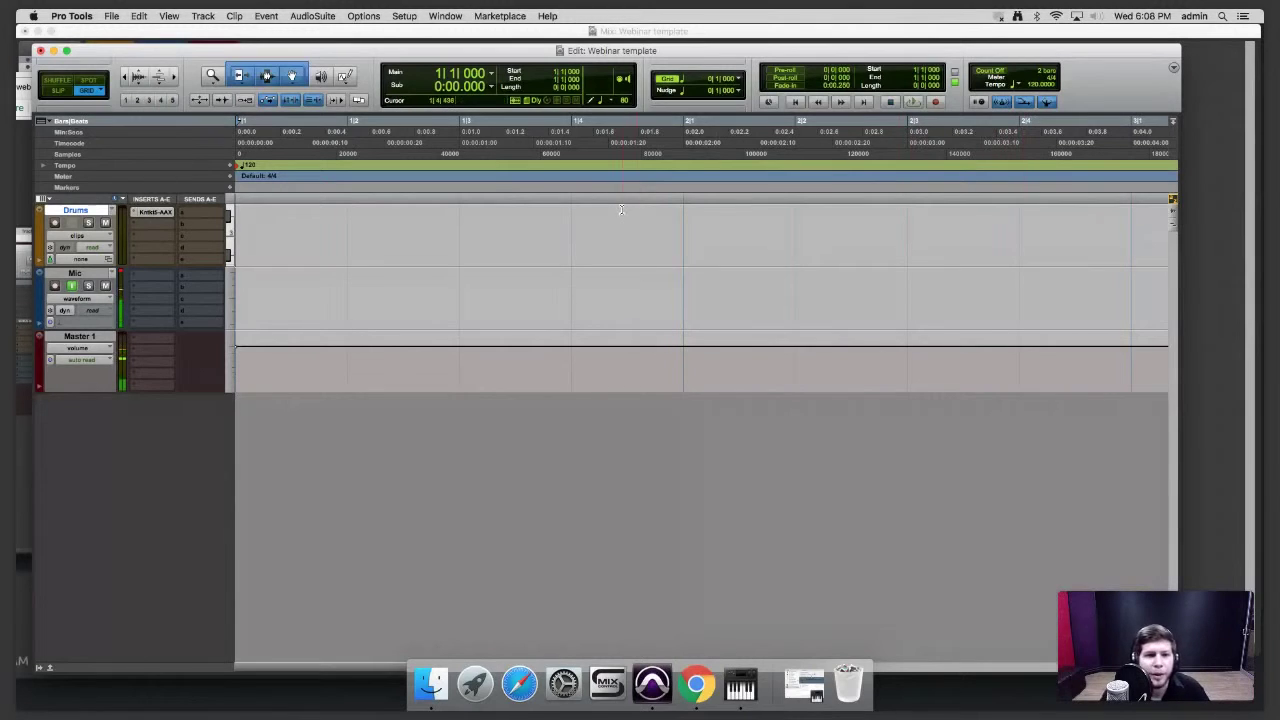
drag(685, 216, 237, 200)
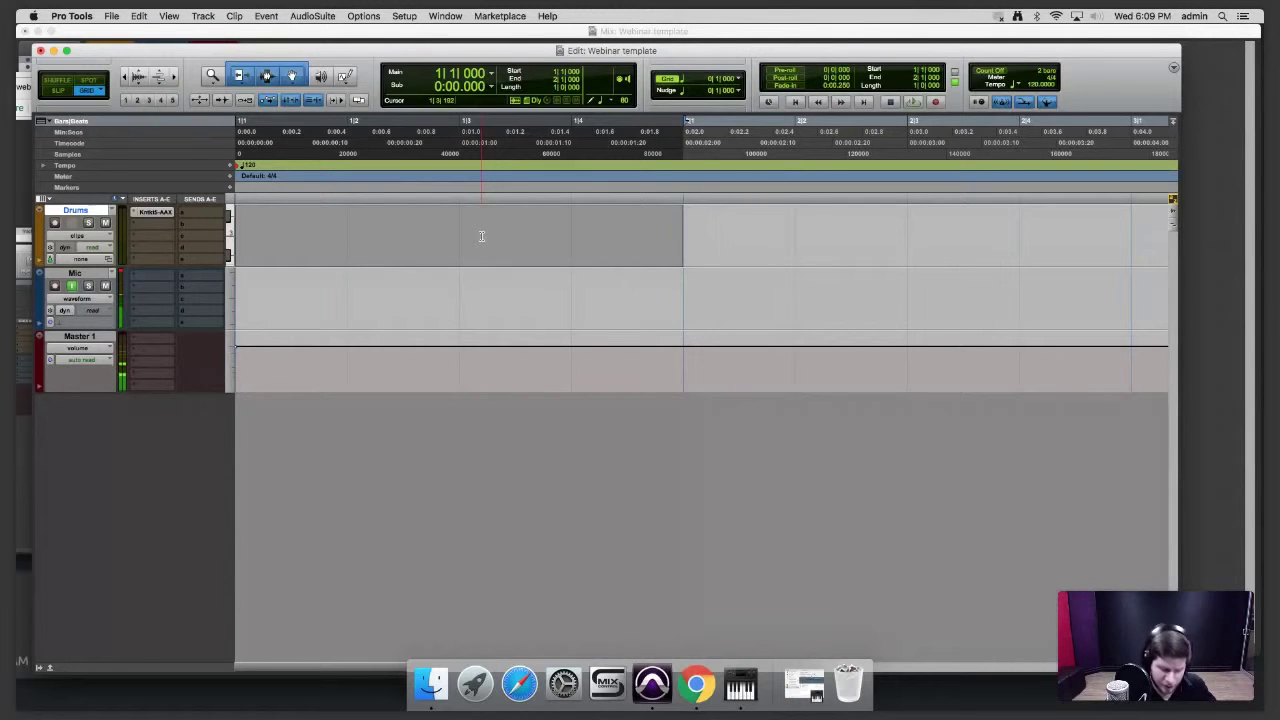
key(alt+shift+3)
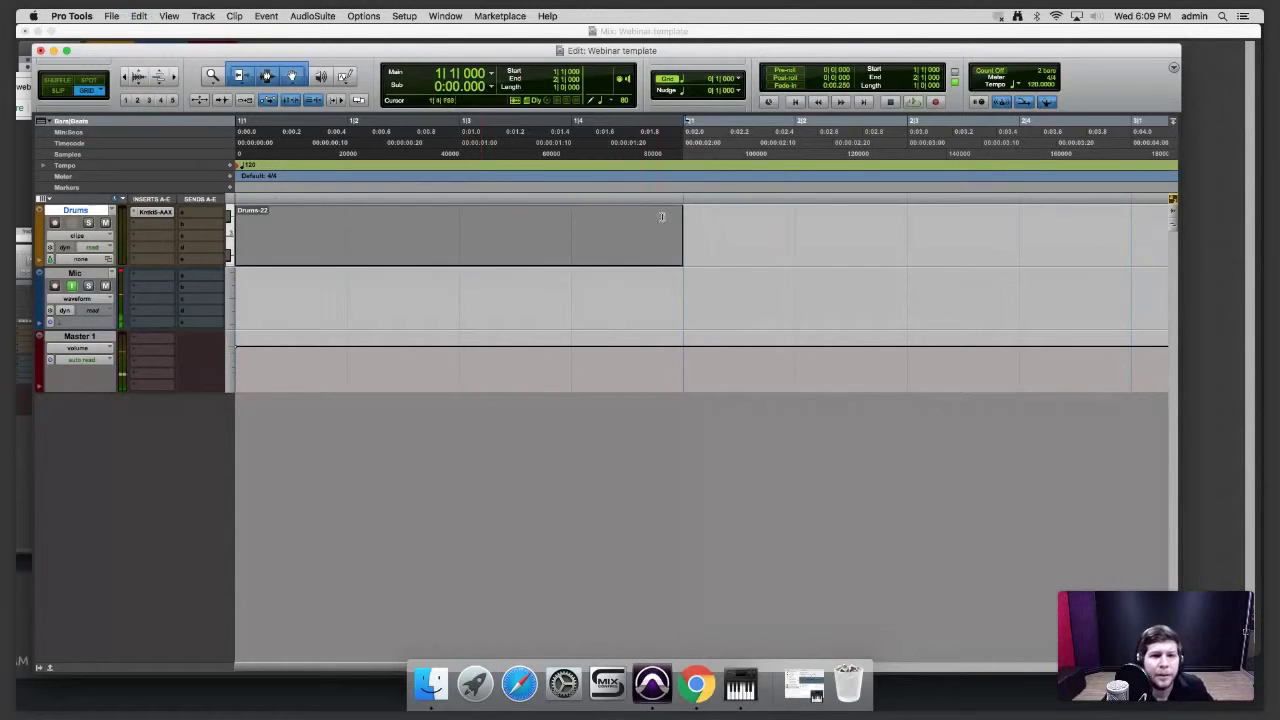
- Open the bar 1 clip on the Drums track in the MIDI Editor, with its window shifted toward the screen's upper edge
click(724, 242)
click(526, 232)
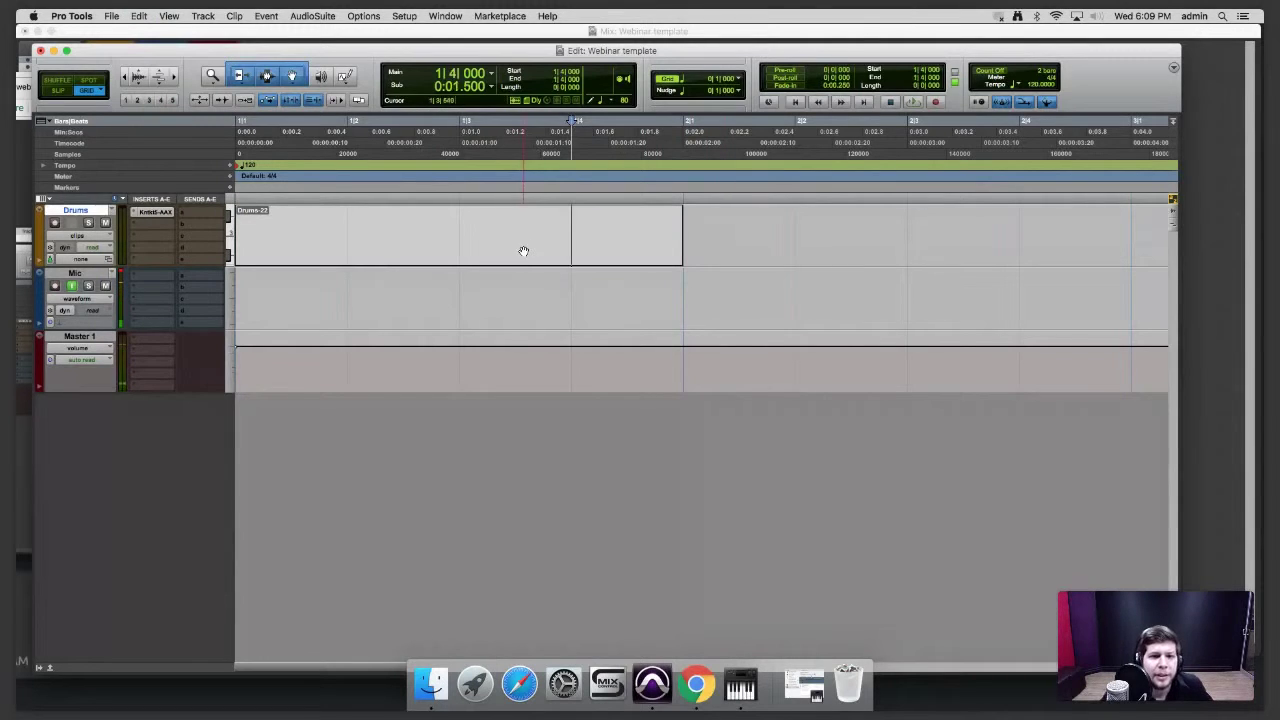
click(521, 249)
double_click(521, 249)
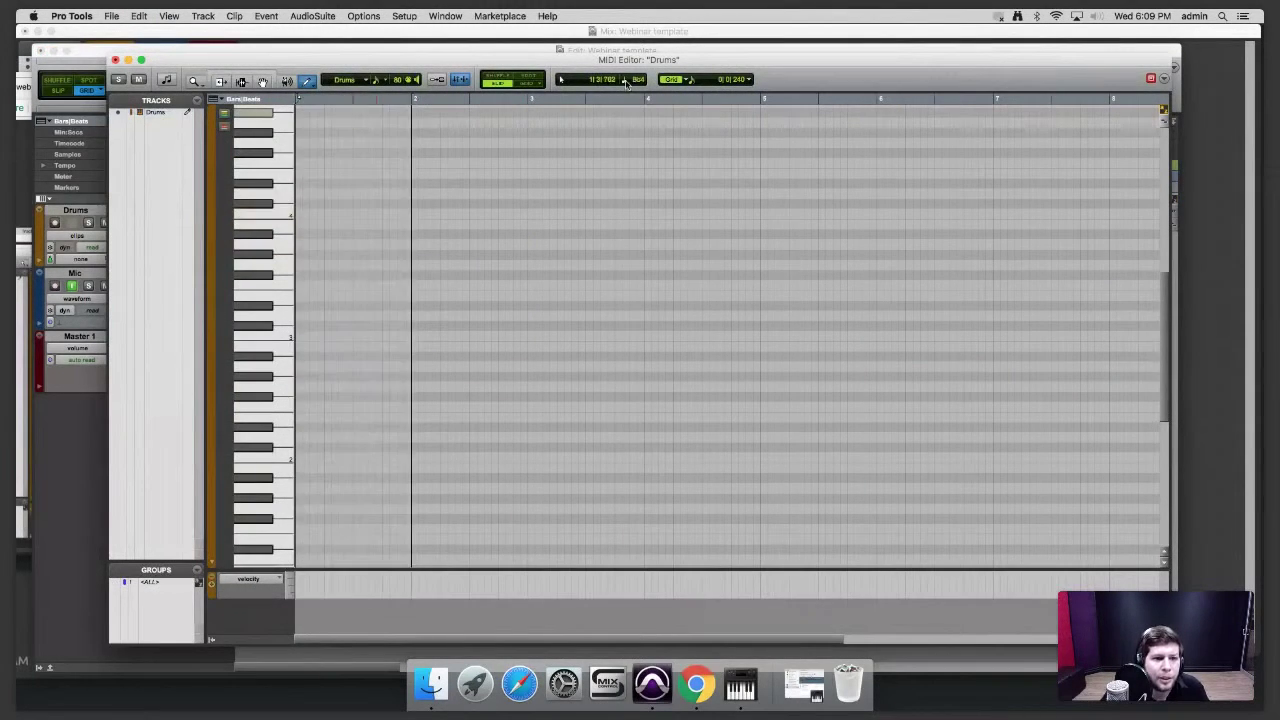
drag(745, 61, 719, 55)
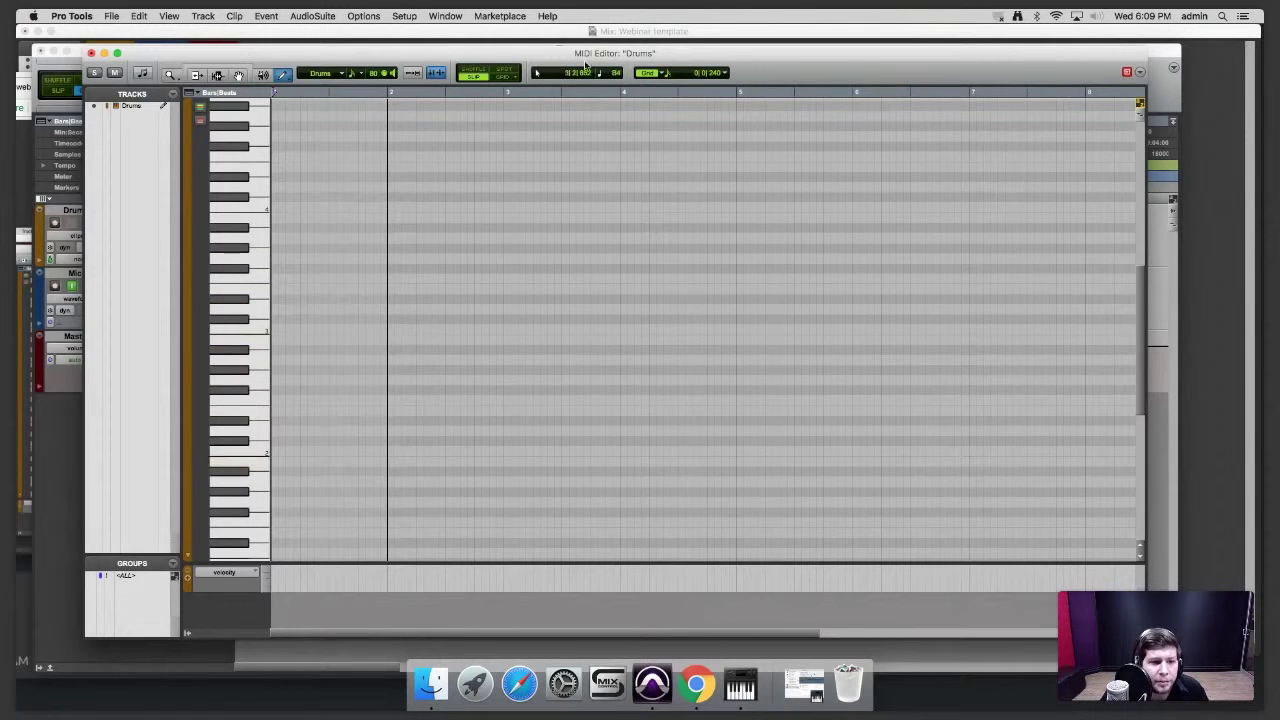
drag(750, 54, 735, 38)
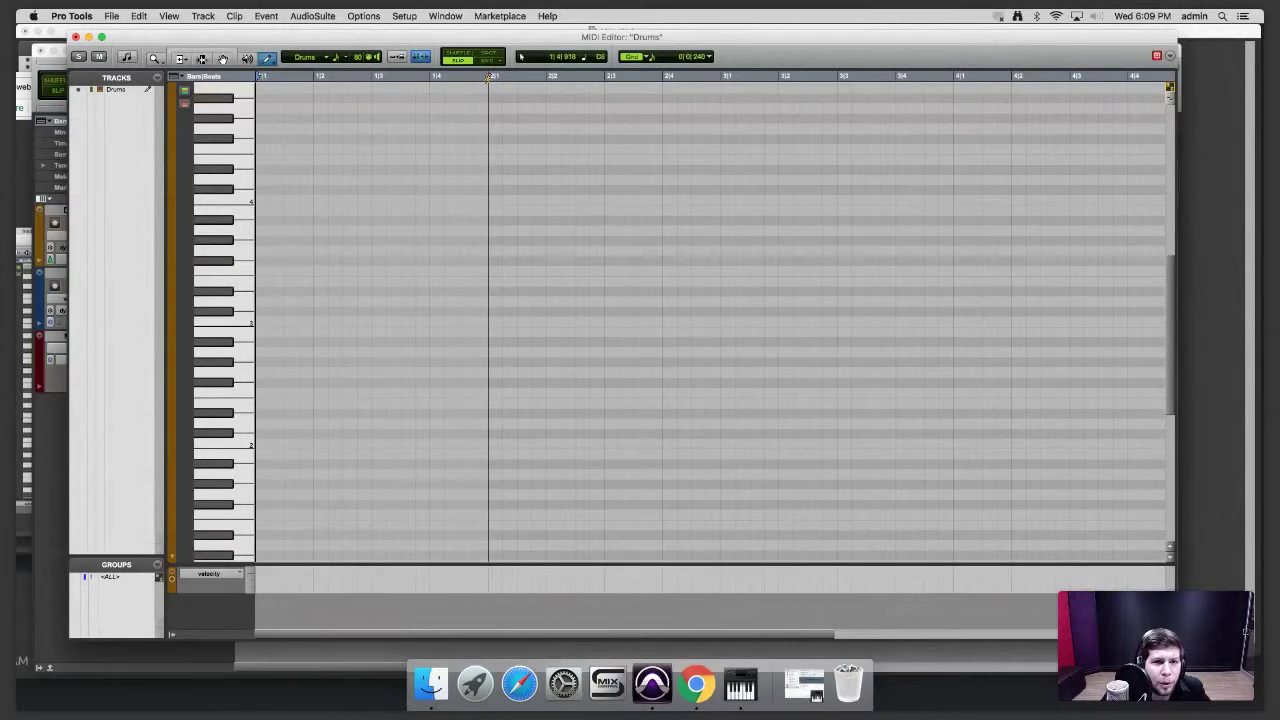
drag(489, 80, 262, 77)
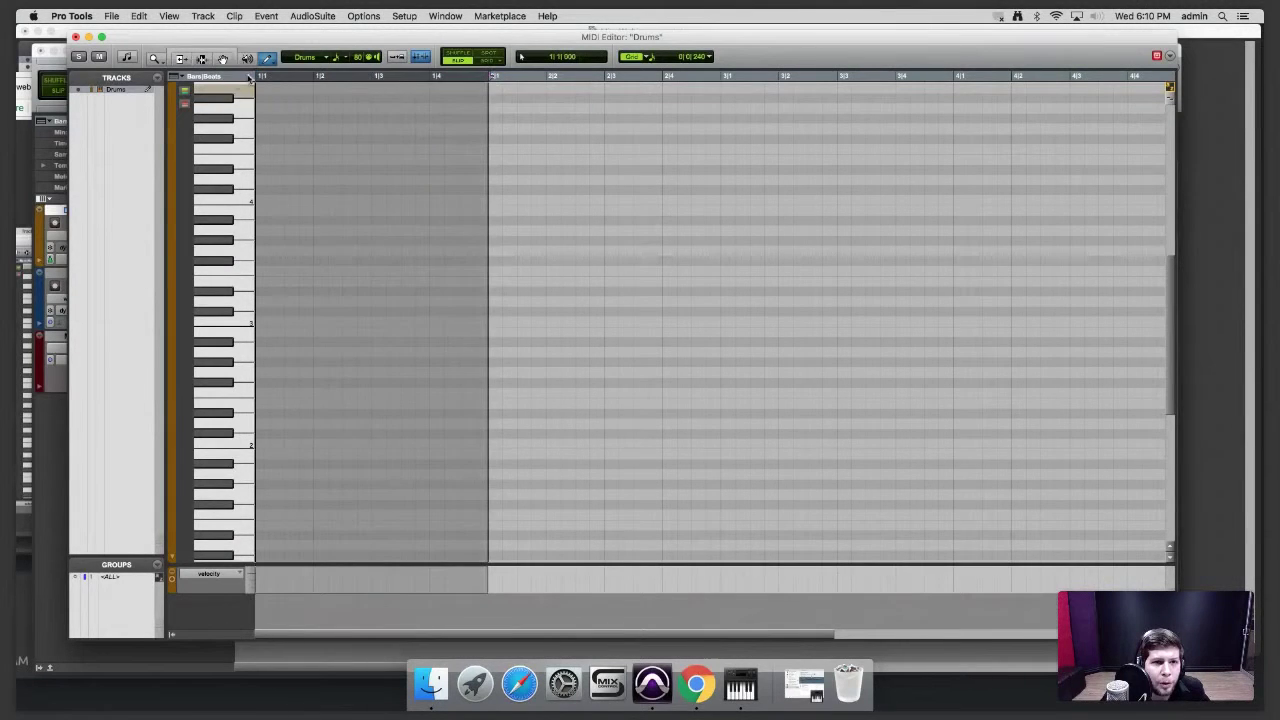
click(500, 80)
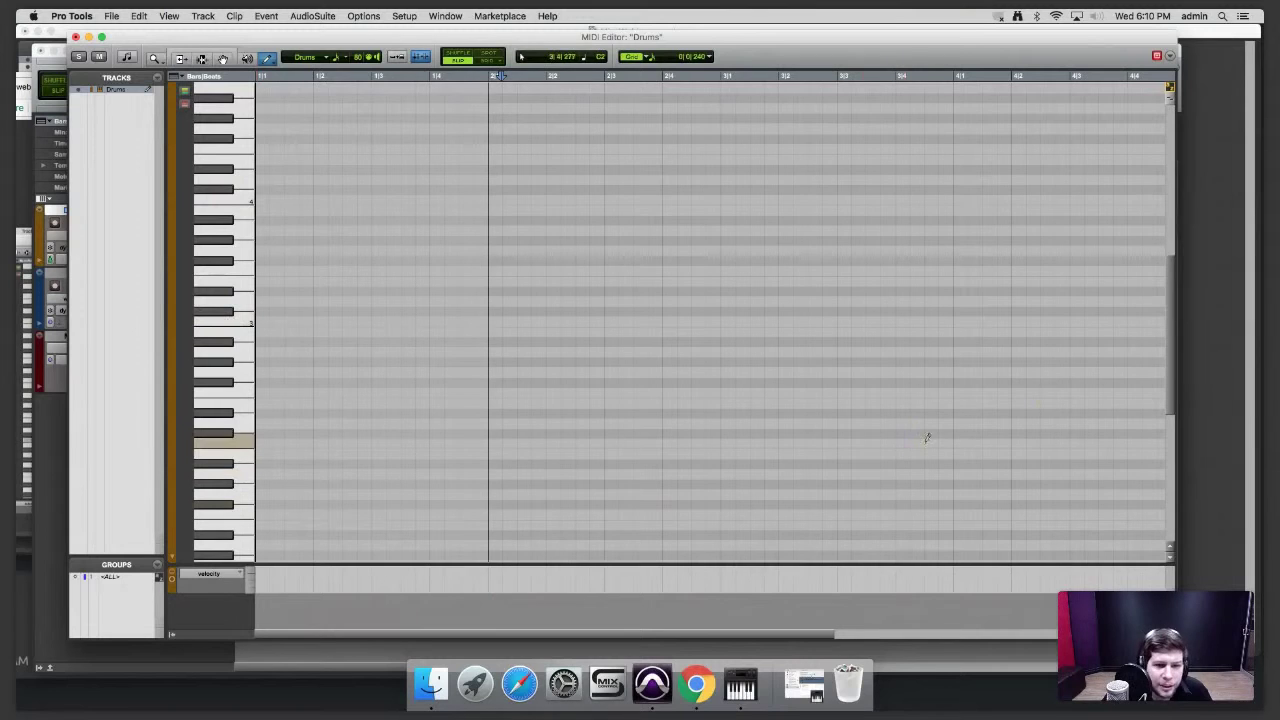
drag(1167, 353, 1167, 330)
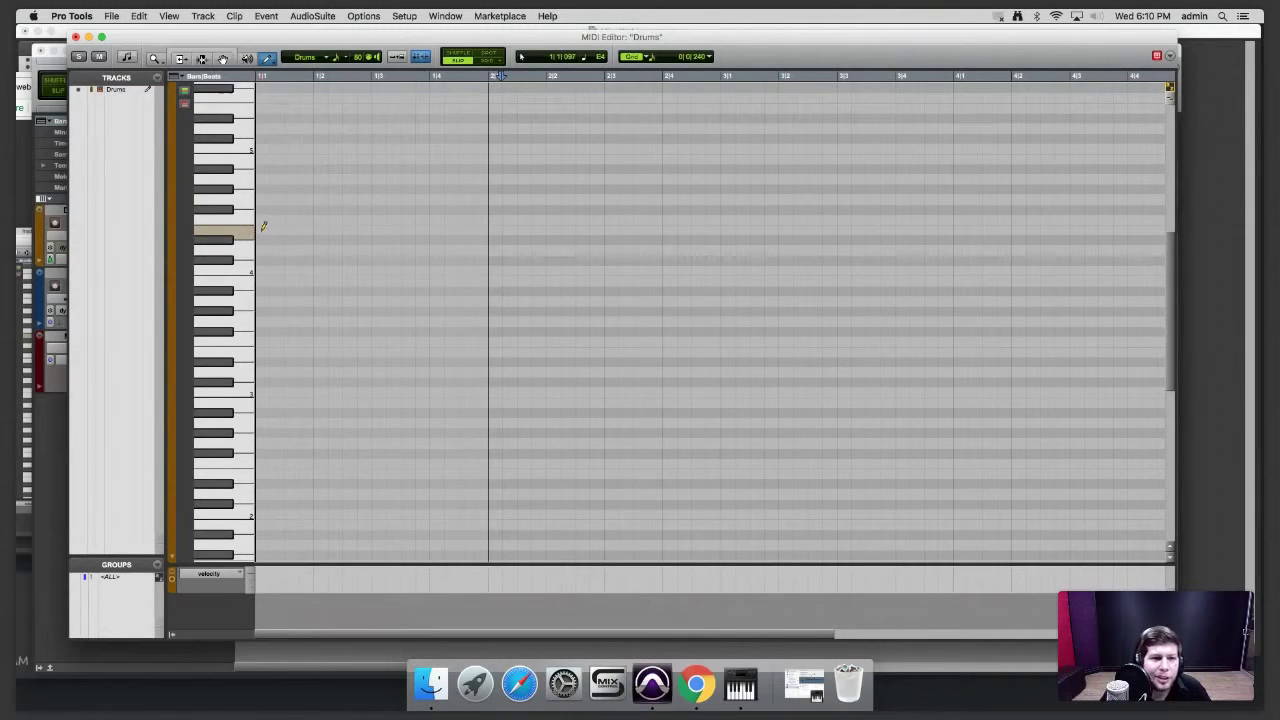
click(263, 228)
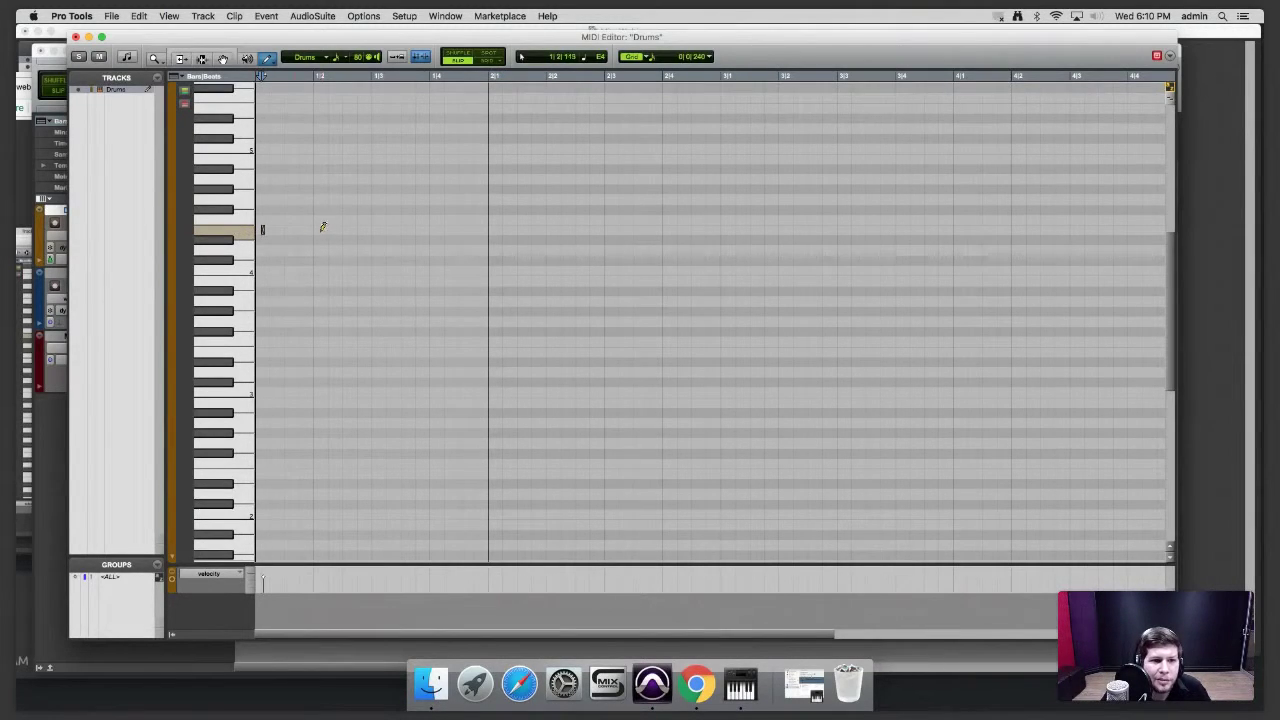
key(super+z)
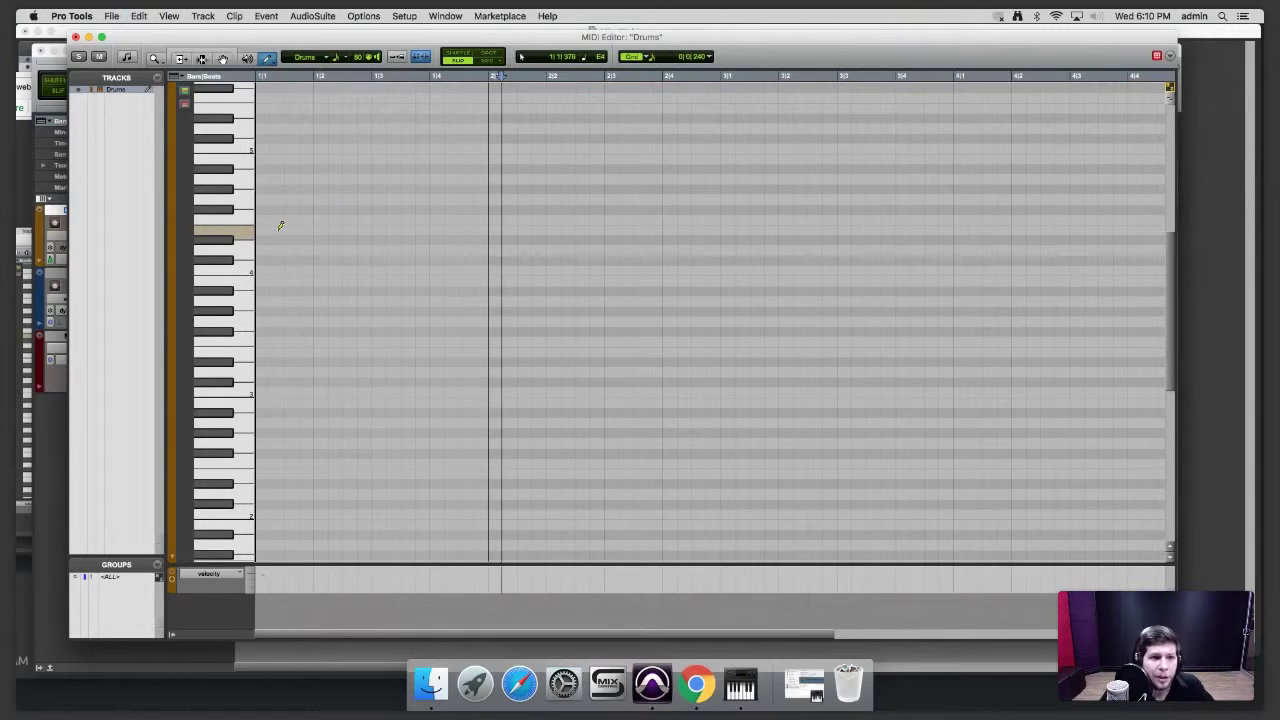
- Switch to Grid mode at 1/16-note resolution and draw an E4 note on each of the four beats of bar 1
click(650, 62)
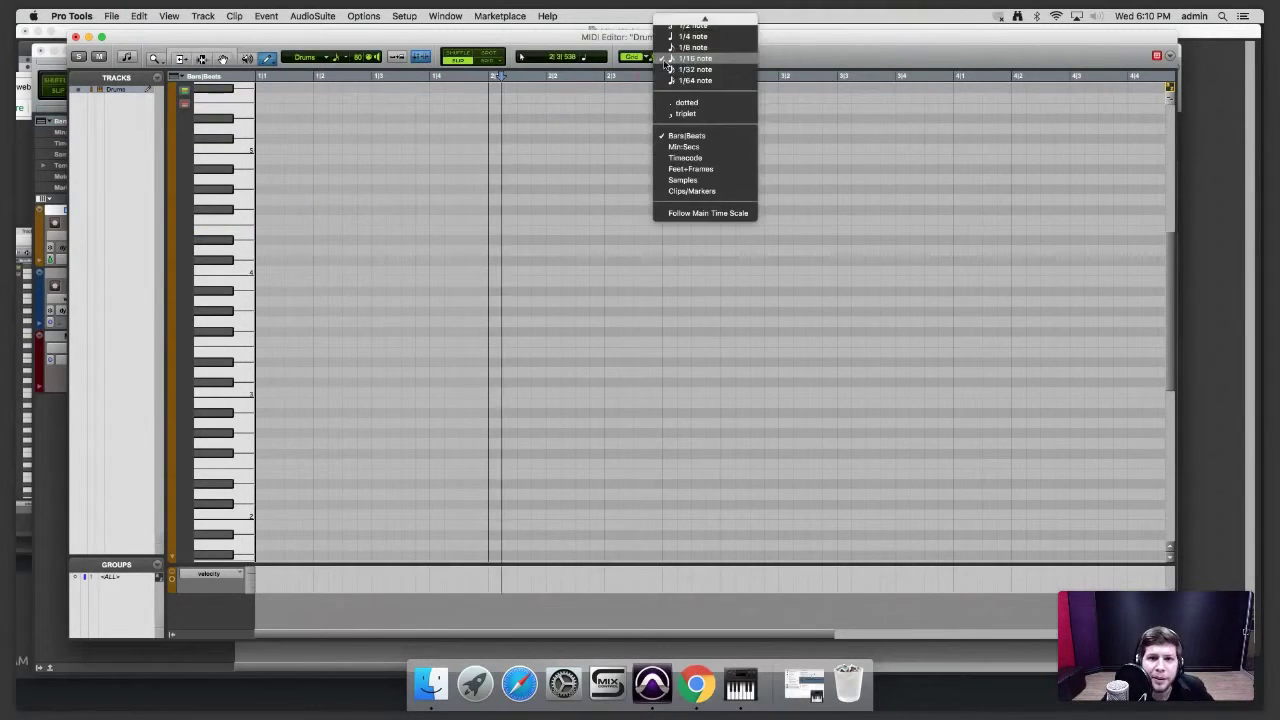
click(668, 64)
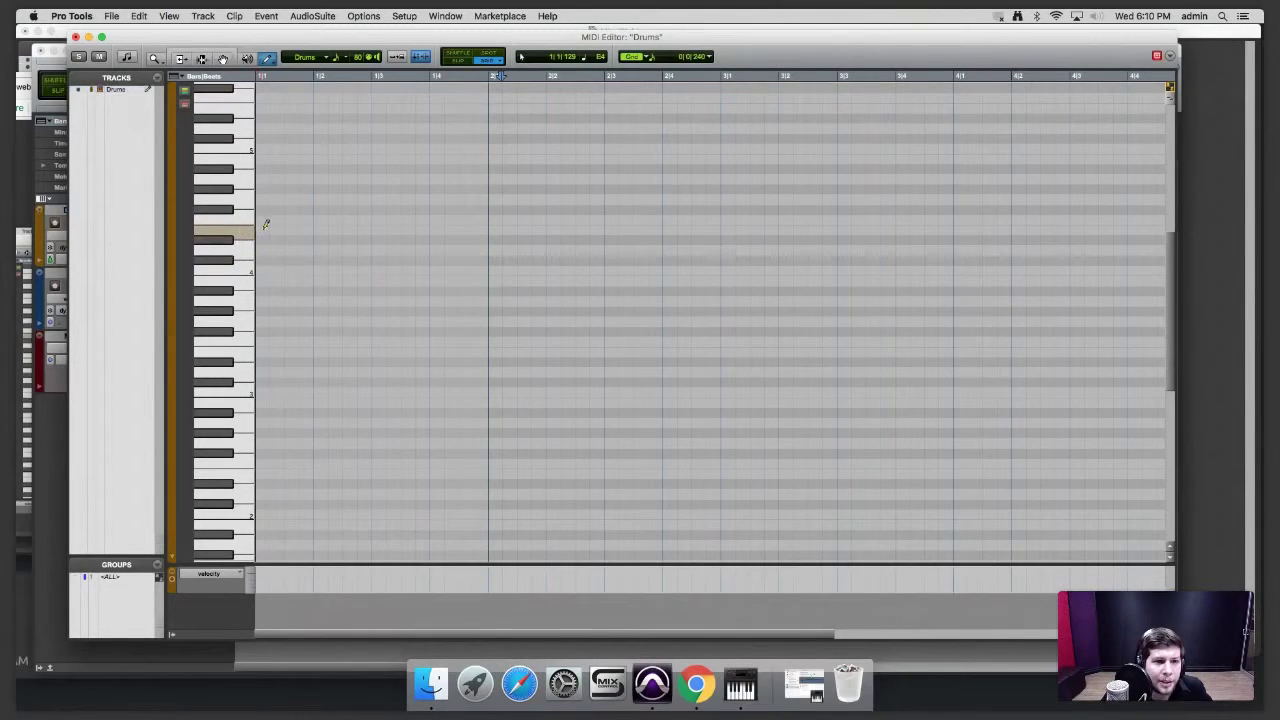
click(265, 229)
click(321, 229)
click(379, 229)
click(437, 229)
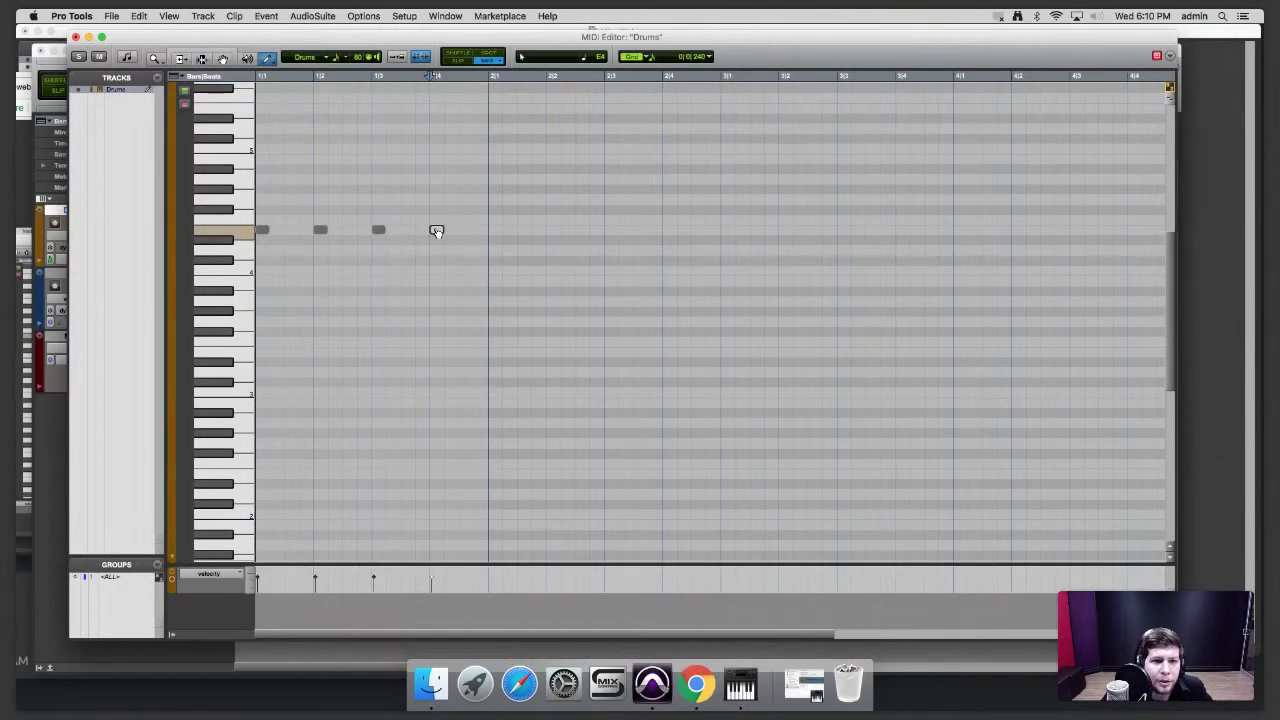
- Mark bar 1 as the timeline selection, and draw C3 notes on its beats 1 and 3
click(489, 80)
drag(489, 80, 256, 80)
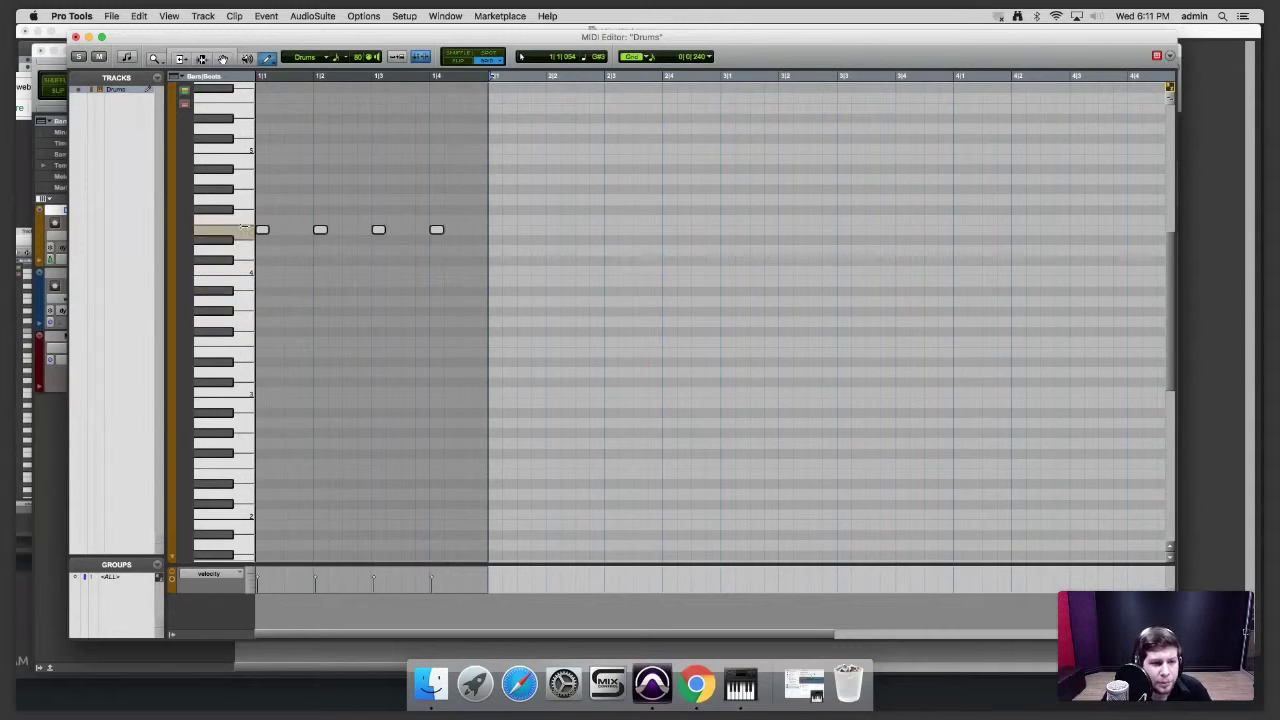
click(235, 390)
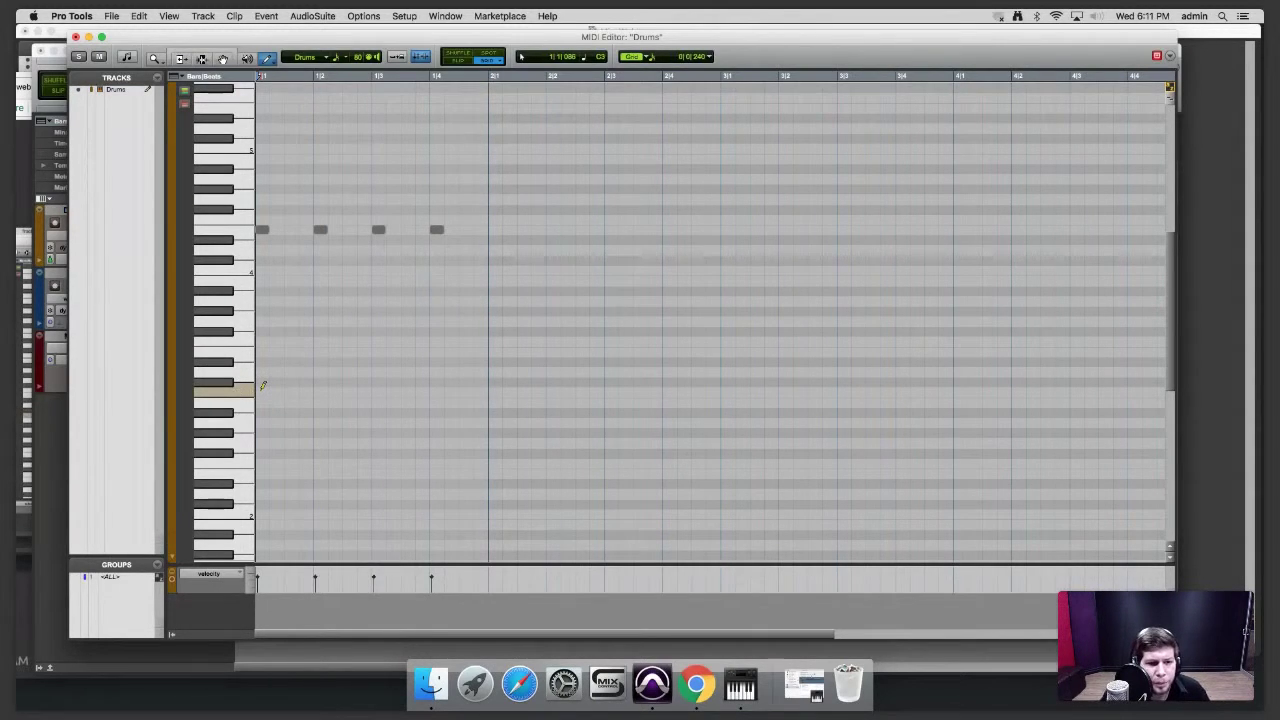
click(262, 390)
click(380, 390)
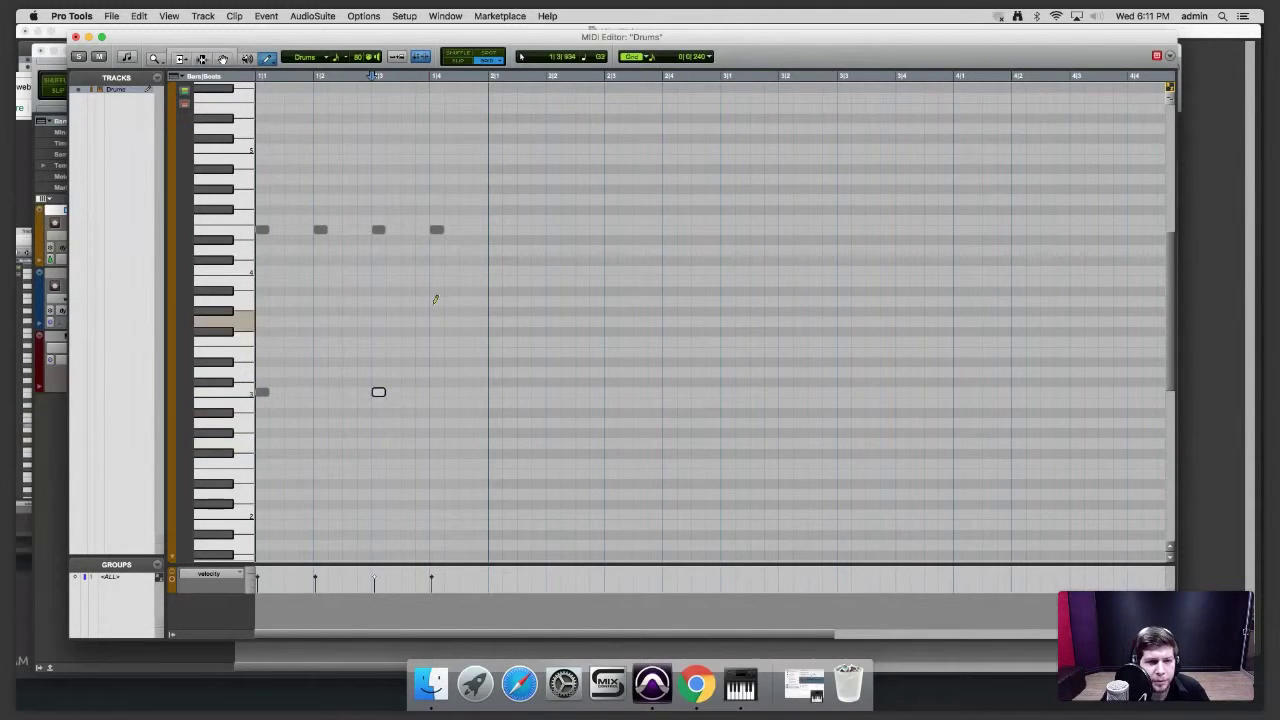
- Play back bar 1 of the drum pattern, and audition the B4 key on the piano keyboard
click(490, 78)
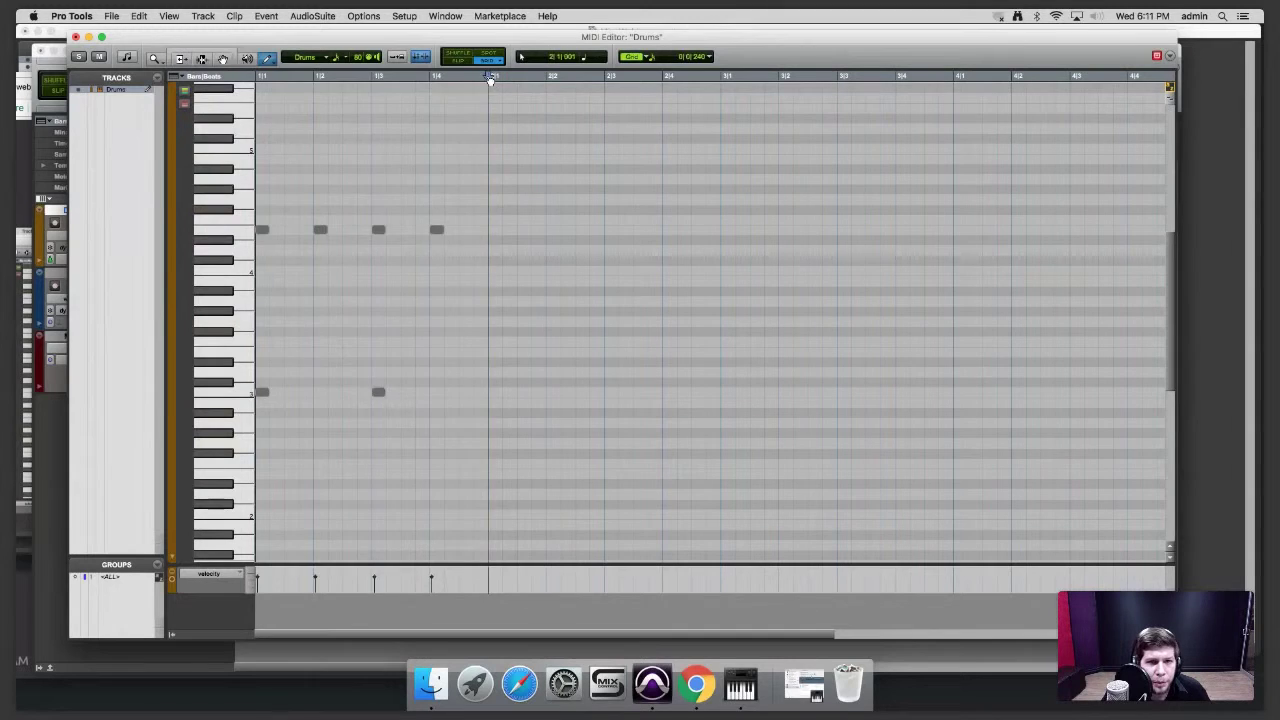
key(space)
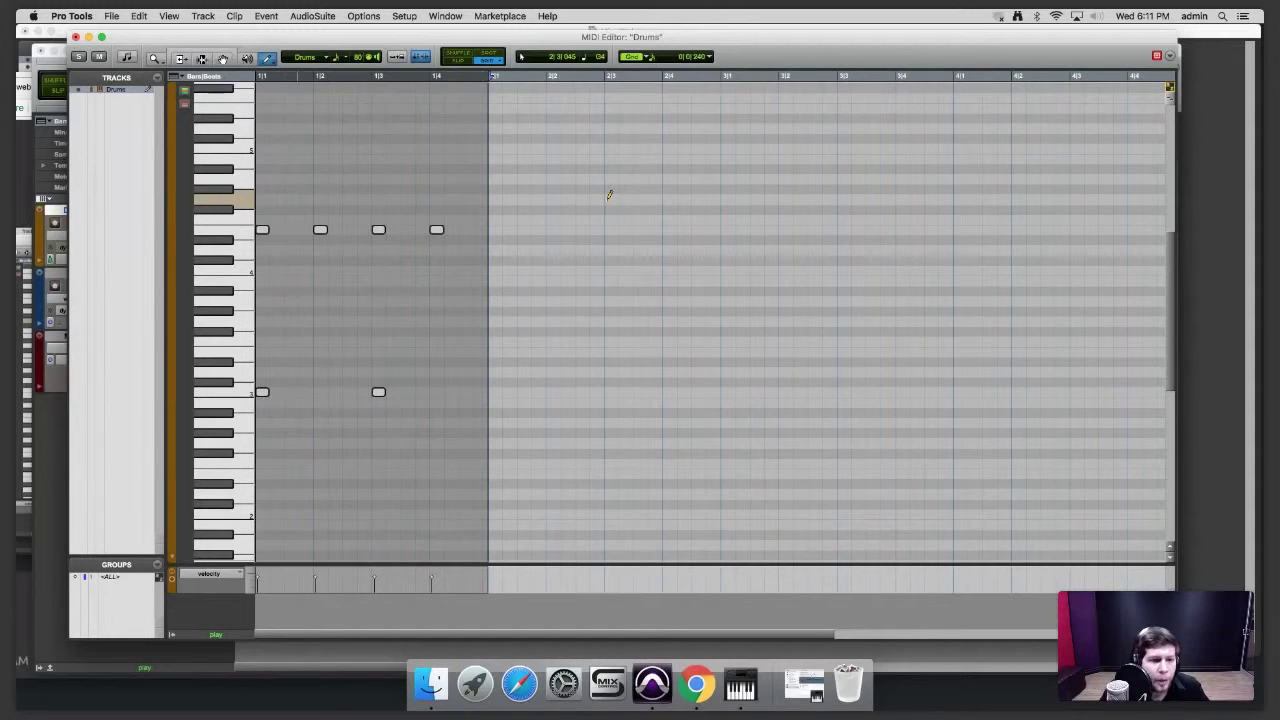
key(space)
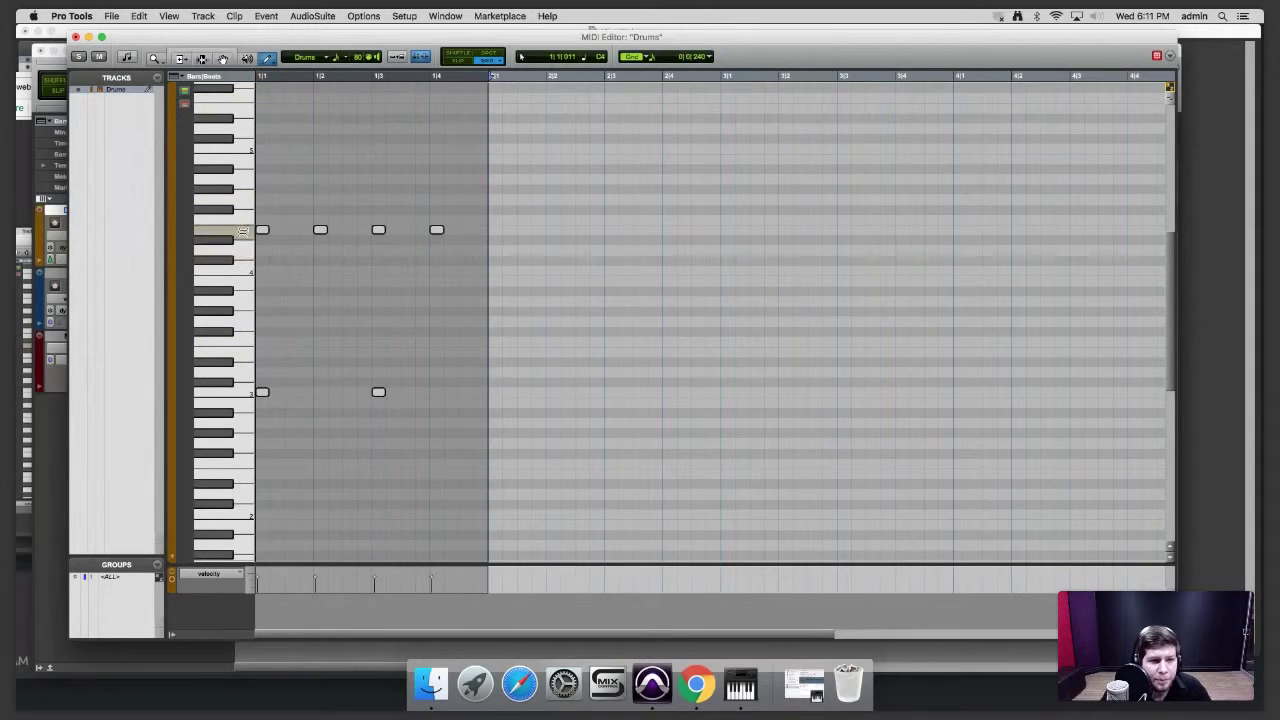
click(243, 157)
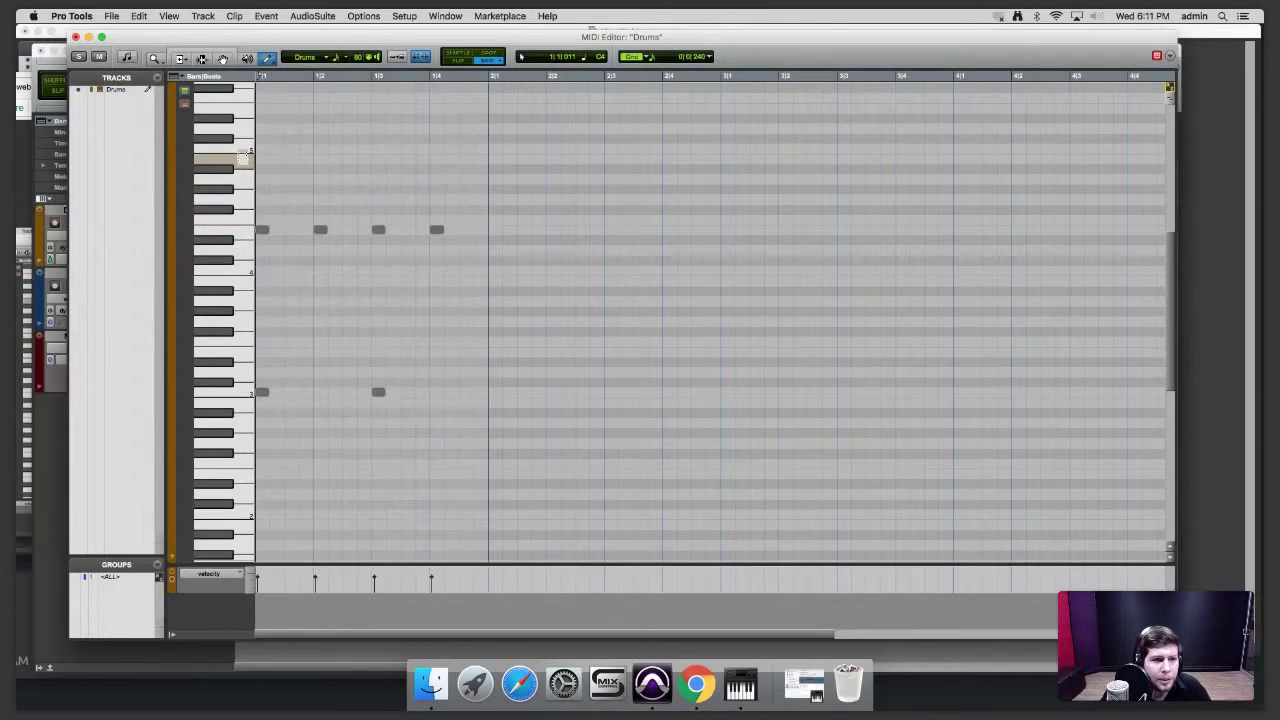
- Draw B4 notes on beats 2 and 4 of bar 1, and play the bar back
click(320, 158)
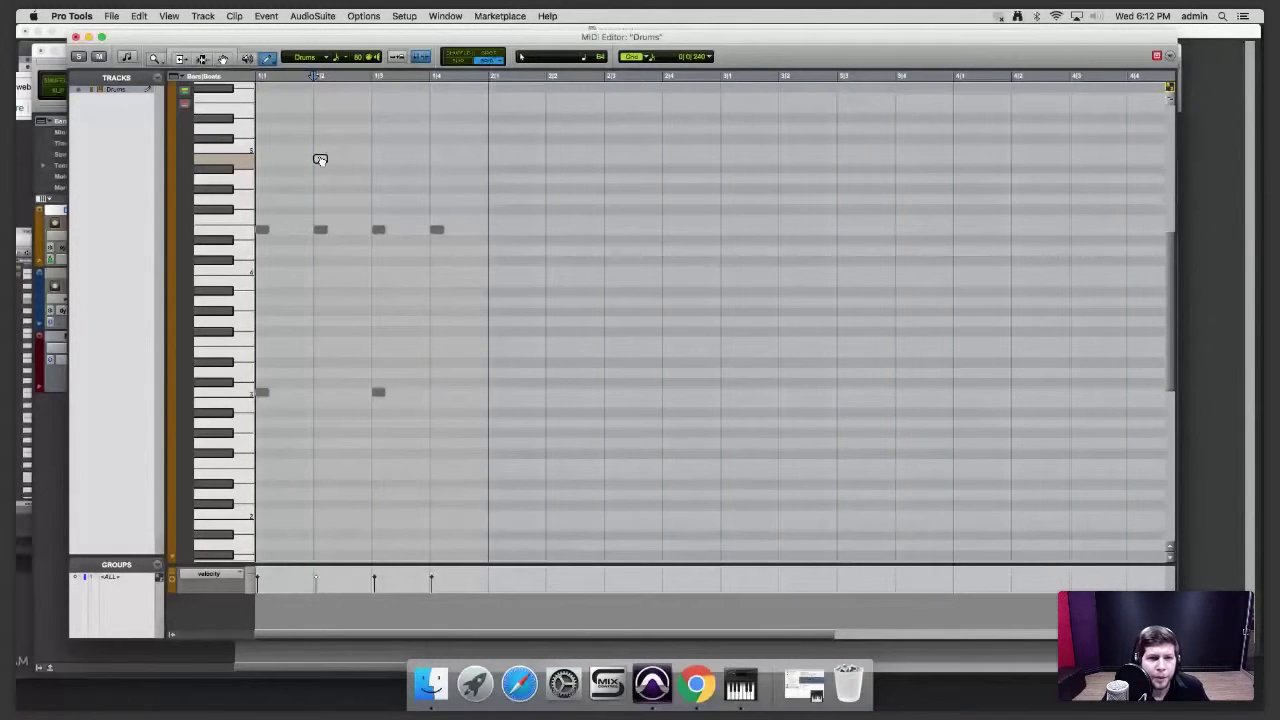
click(436, 158)
key(super+a)
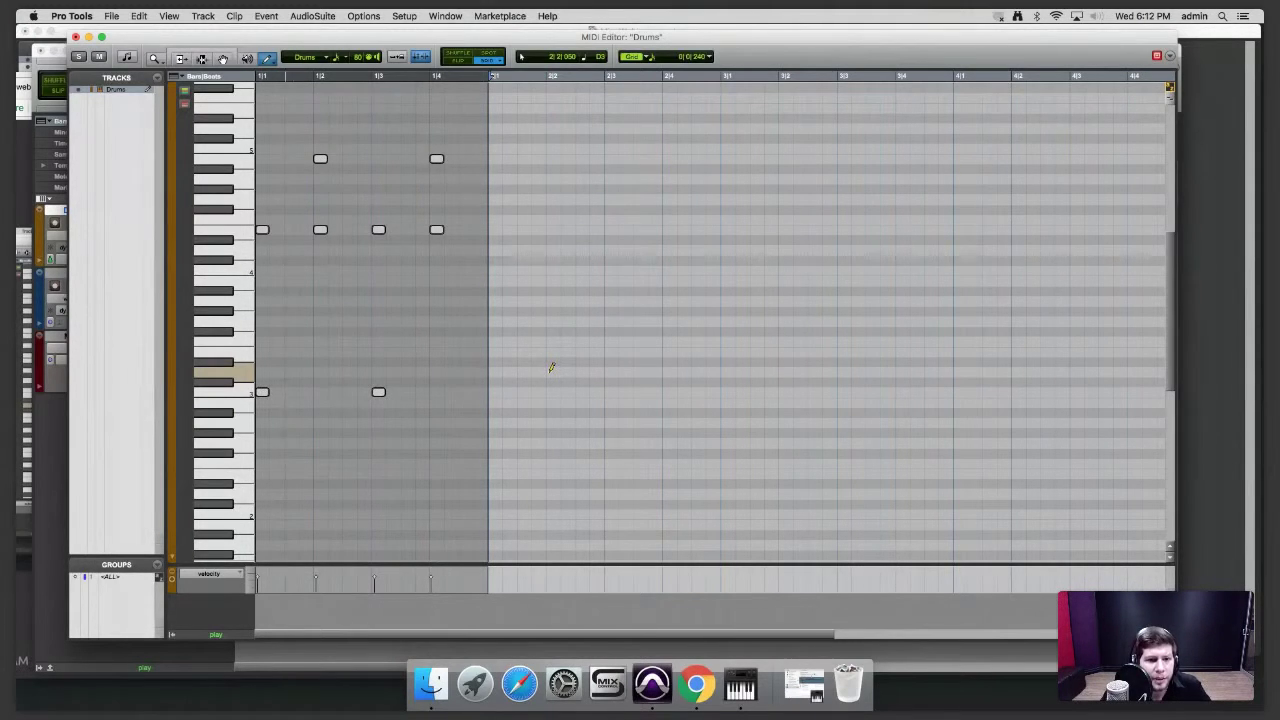
- Copy the four E4 notes an eighth note later to fill the offbeats of bar 1, and play the bar back
click(304, 244)
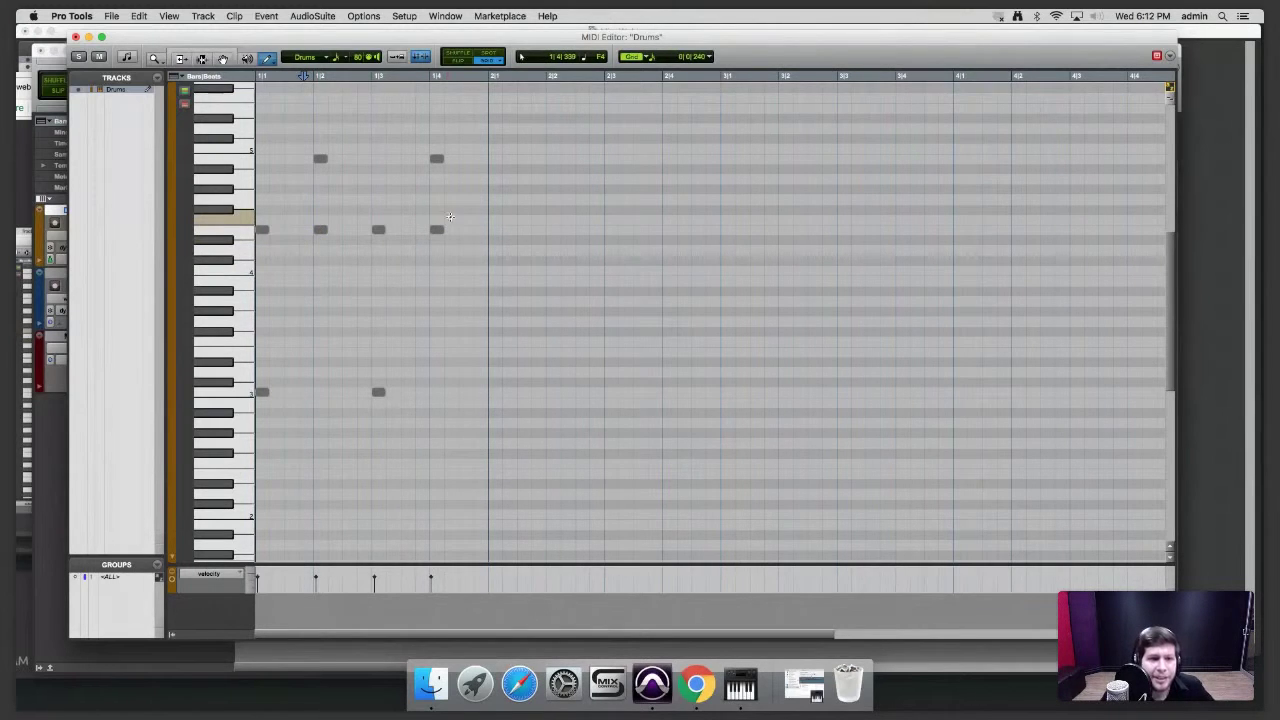
drag(450, 217, 310, 244)
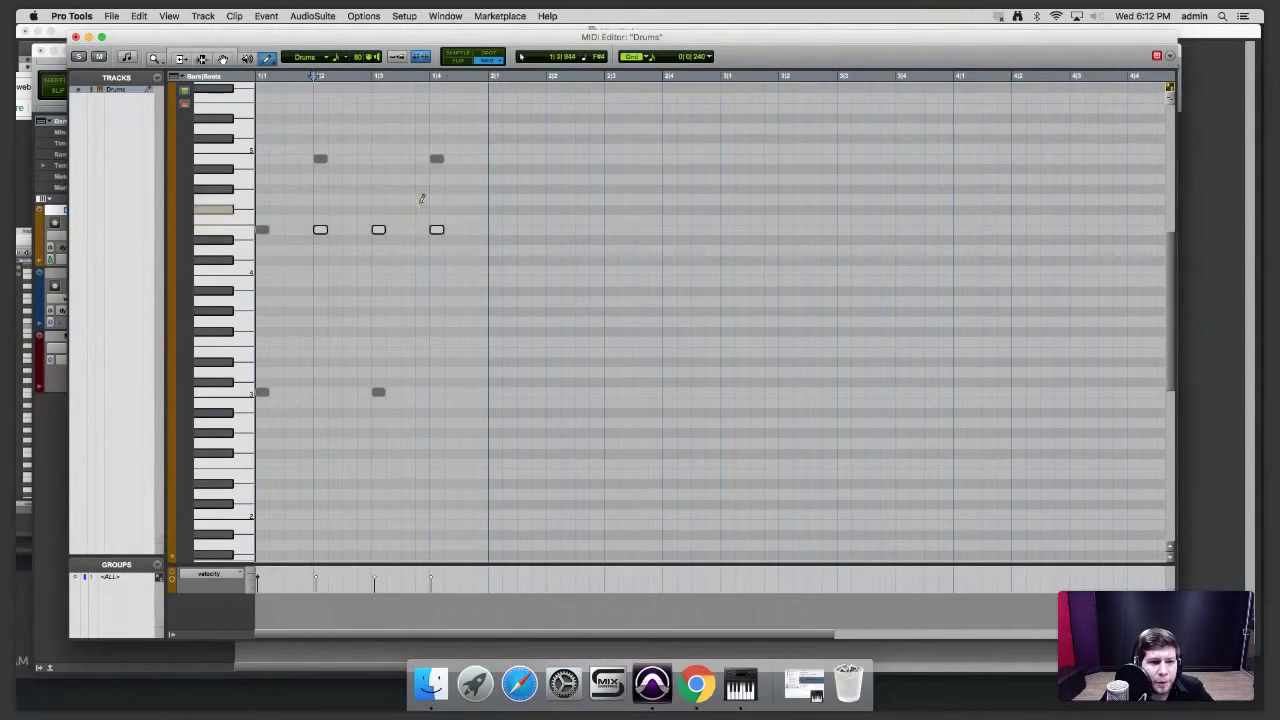
drag(452, 200, 290, 231)
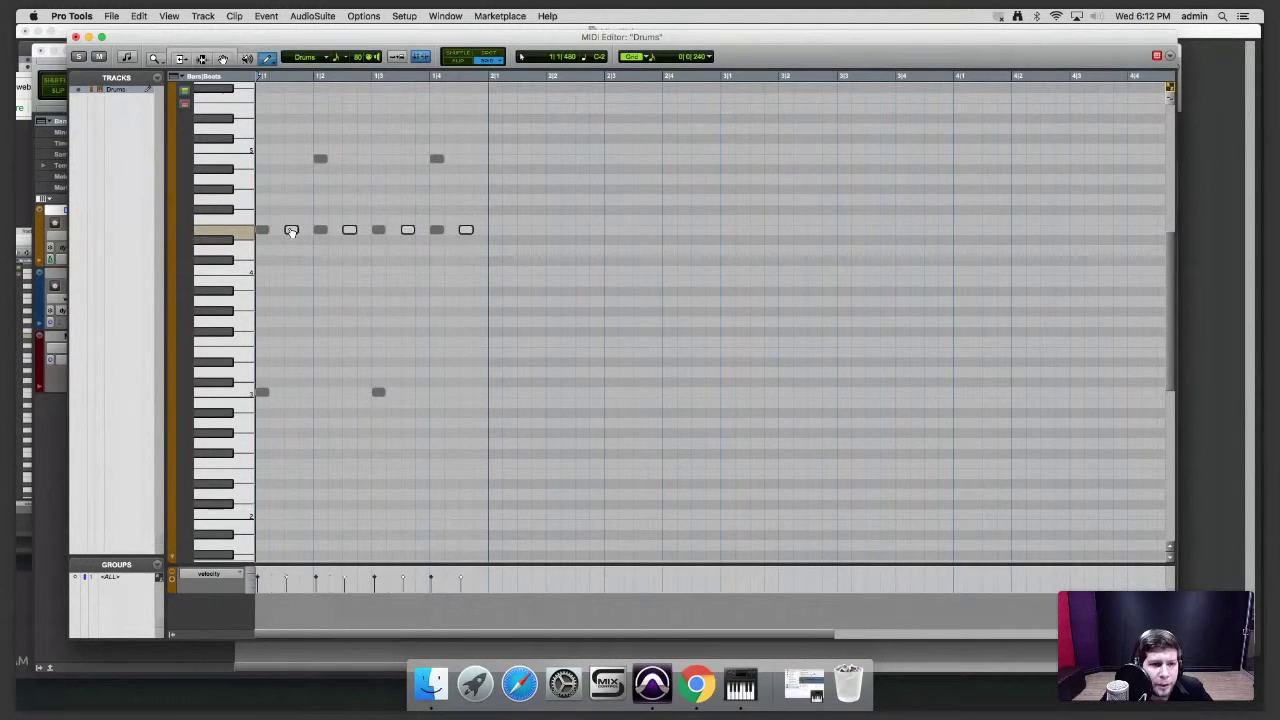
click(490, 77)
key(space)
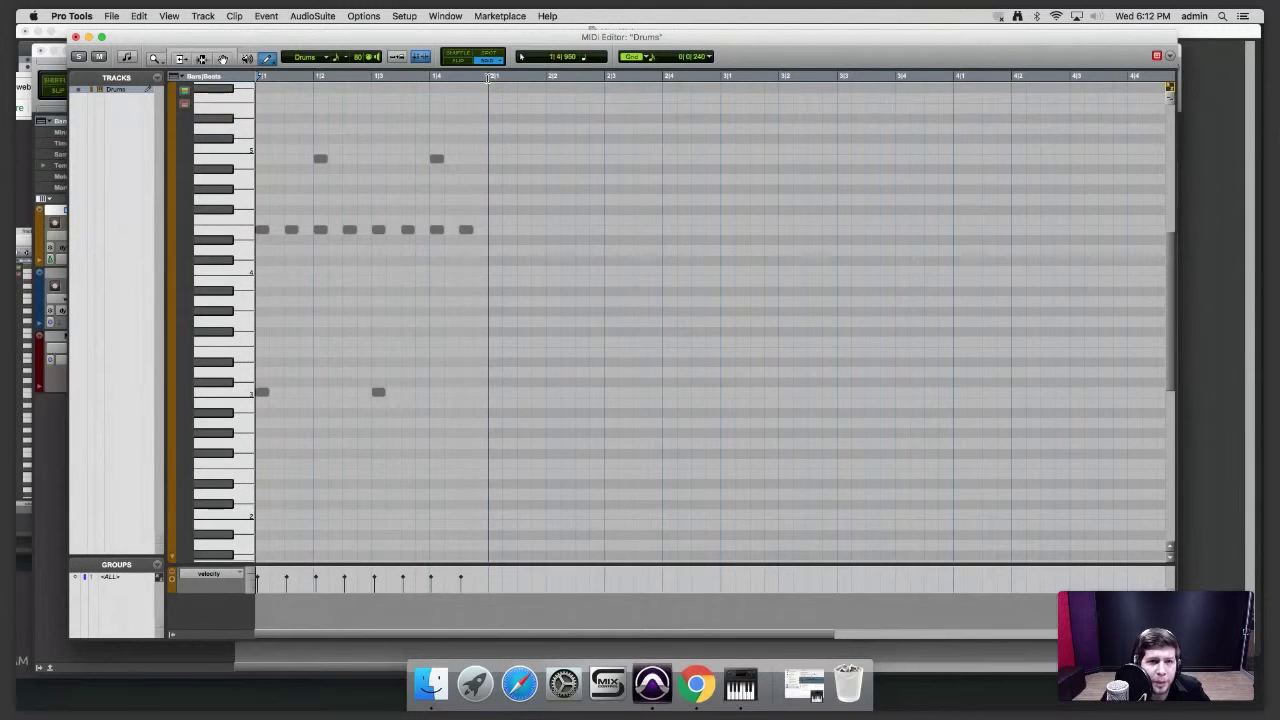
drag(487, 78, 224, 106)
key(space)
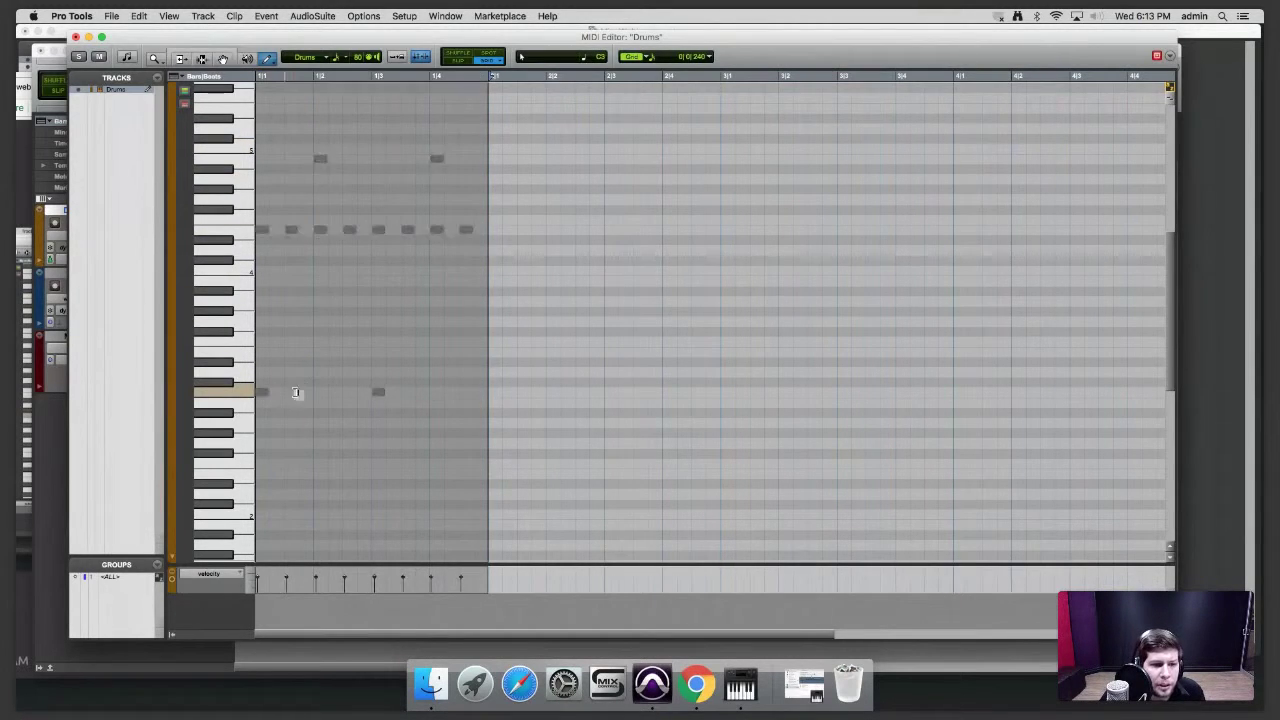
- Draw C3 notes on the third and fourth sixteenths of beat 1 and the second and fourth sixteenths of beat 3, and select bar 1
click(291, 391)
click(305, 391)
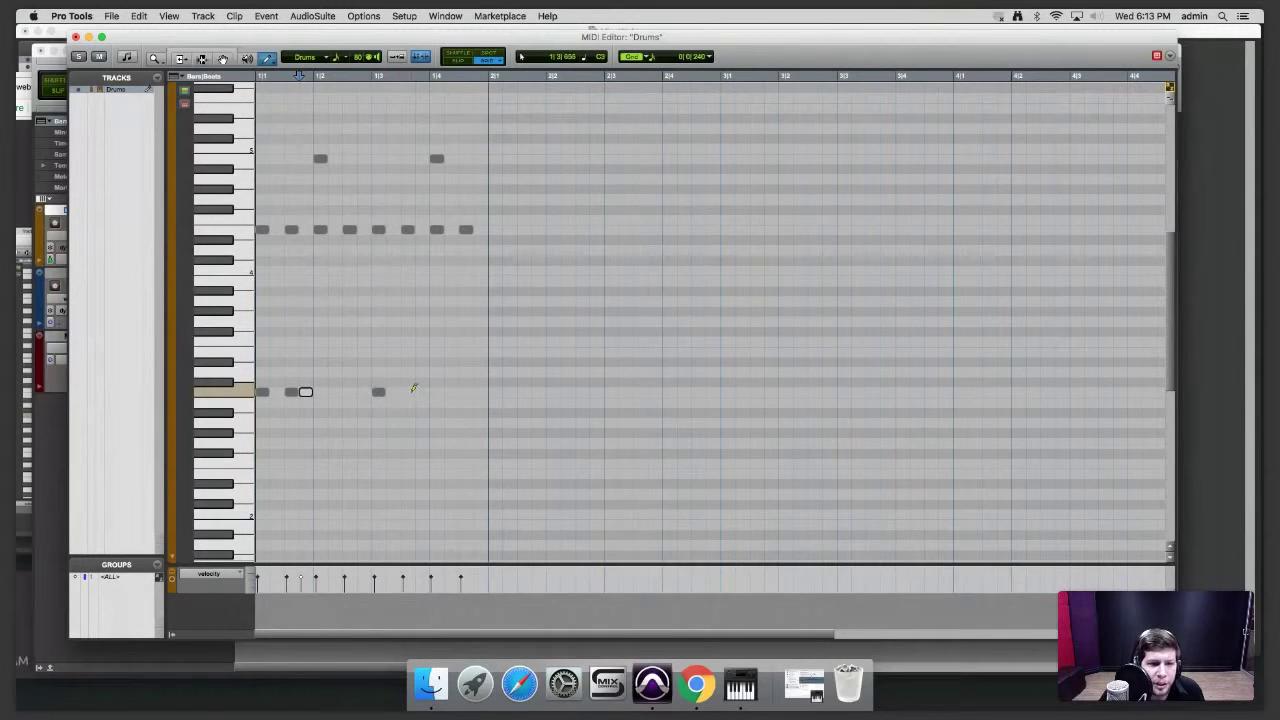
click(392, 391)
click(422, 391)
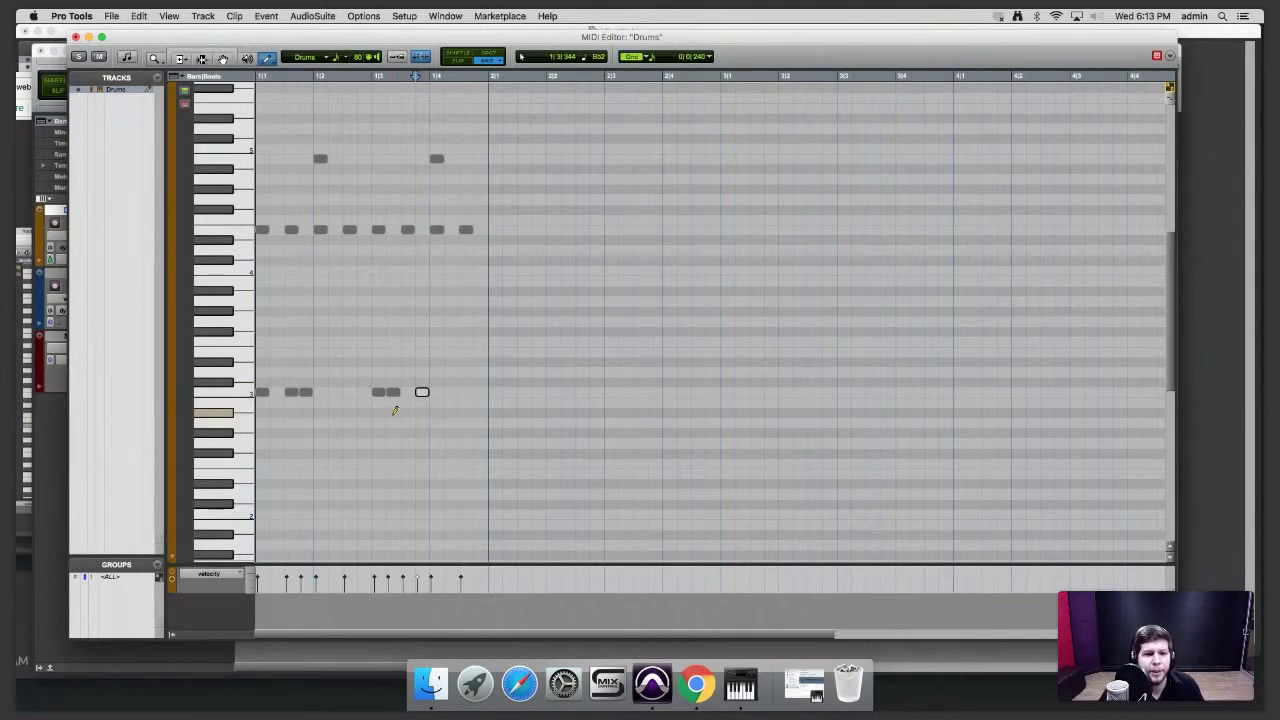
drag(489, 77, 244, 78)
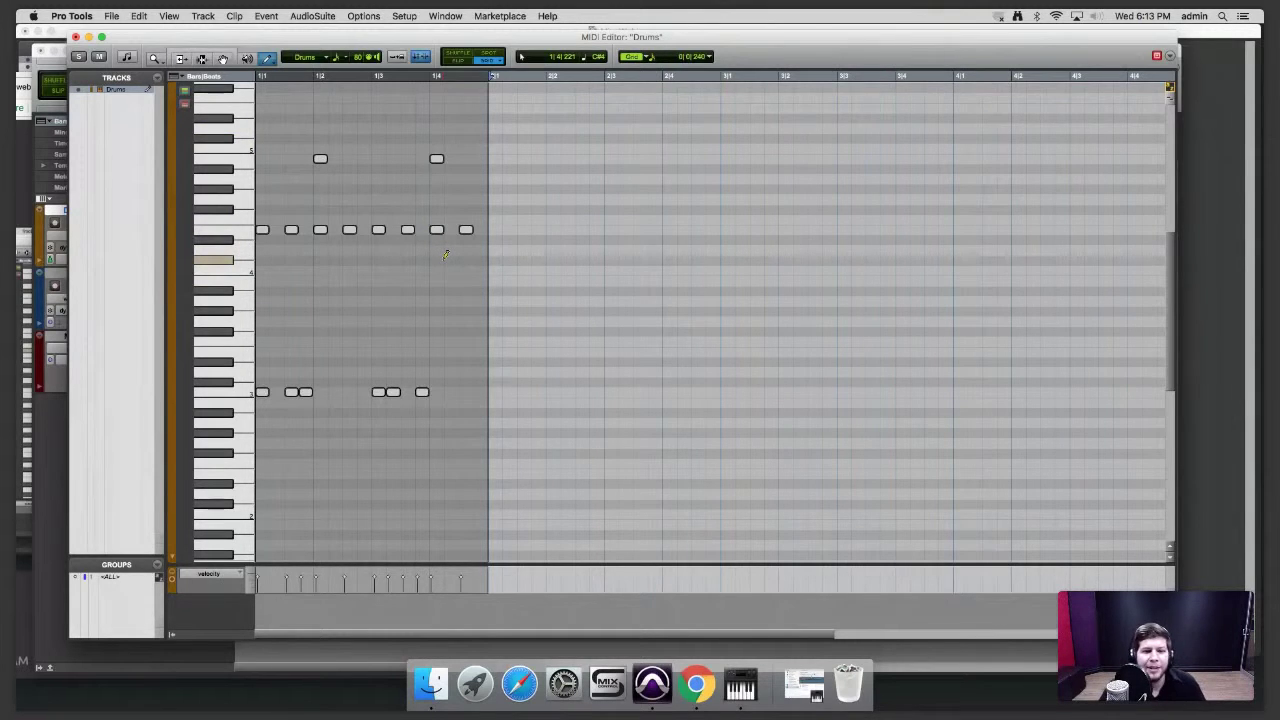
- Draw B4 notes on the second sixteenth of beat 2 and the last two sixteenths of beat 4, and play bar 1 back
click(351, 157)
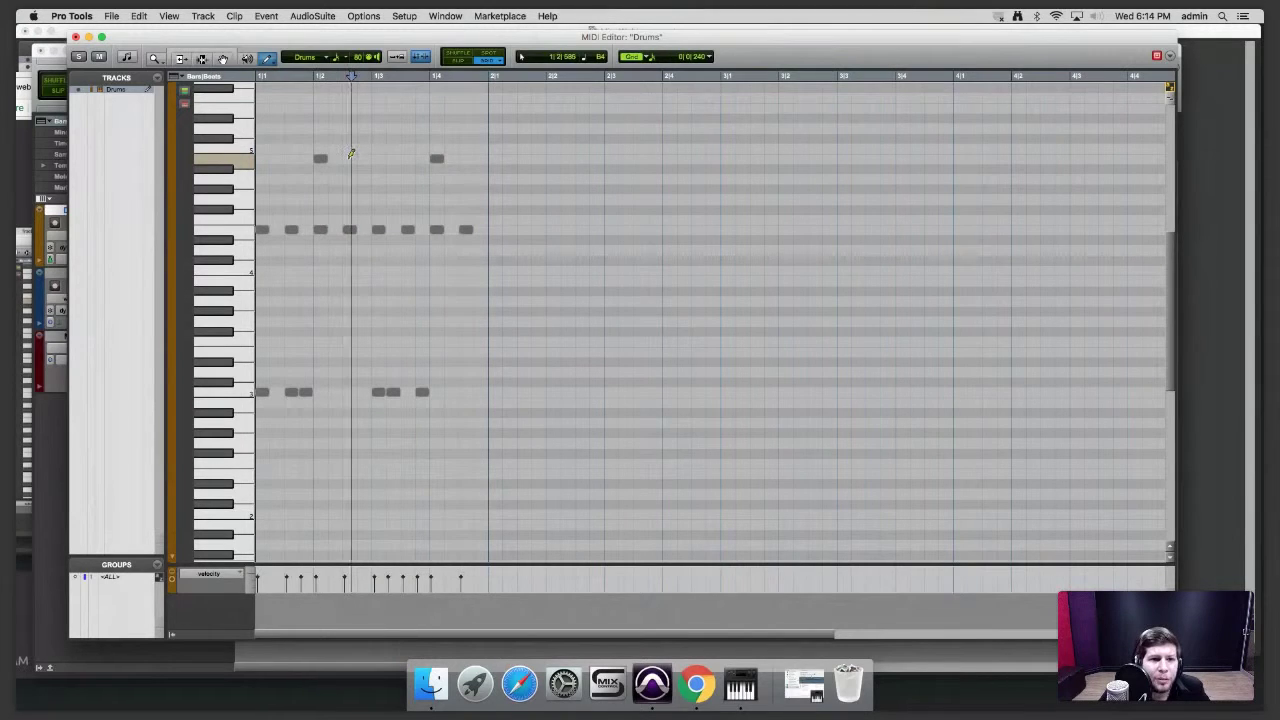
click(331, 158)
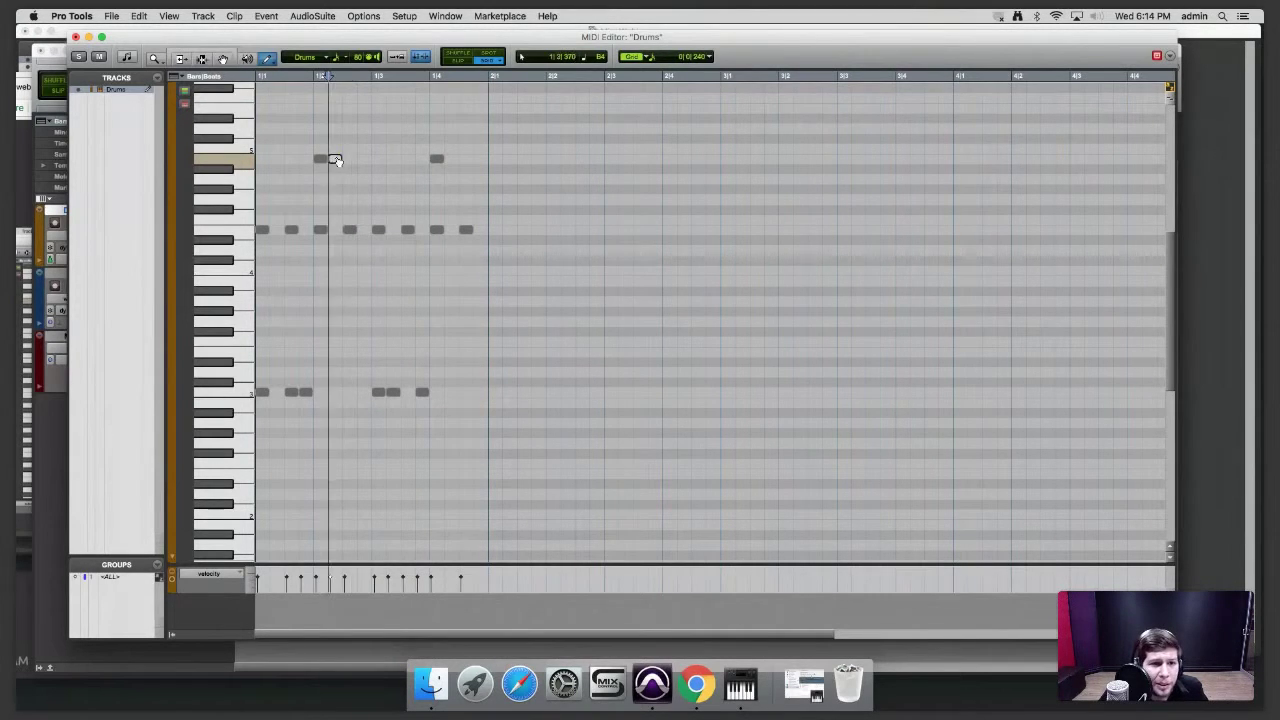
click(482, 158)
click(470, 158)
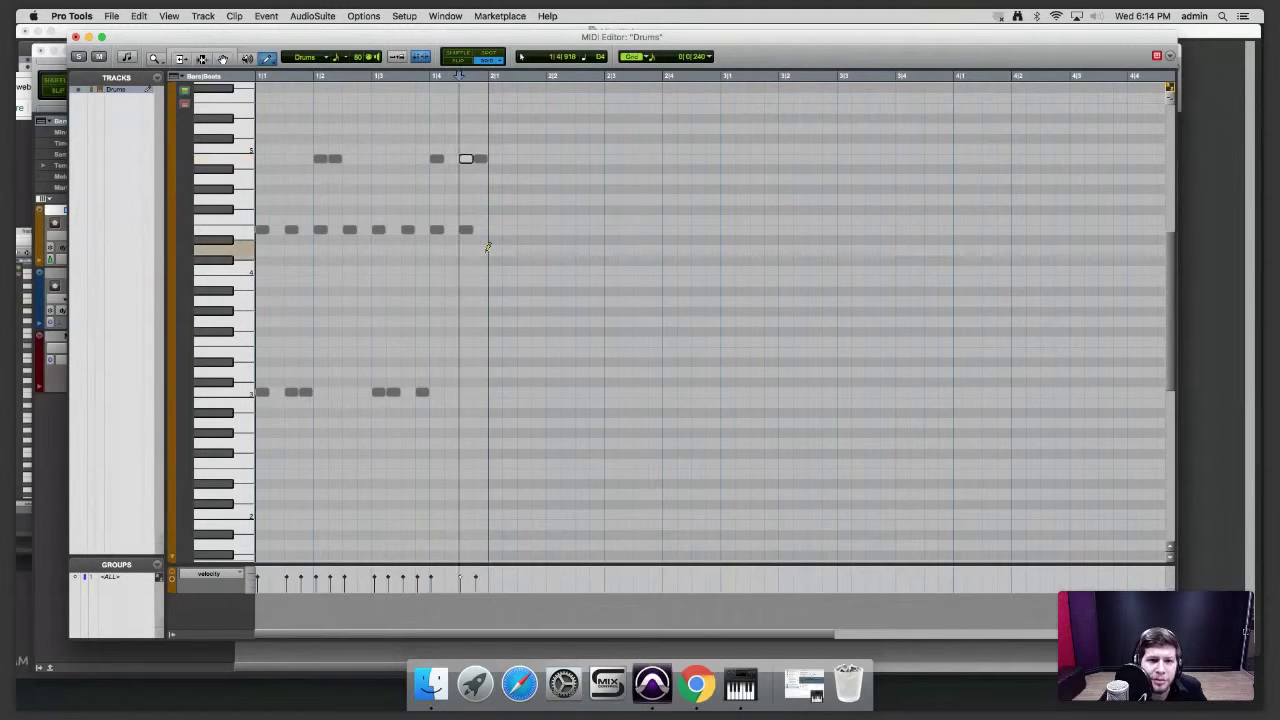
drag(488, 80, 228, 133)
key(space)
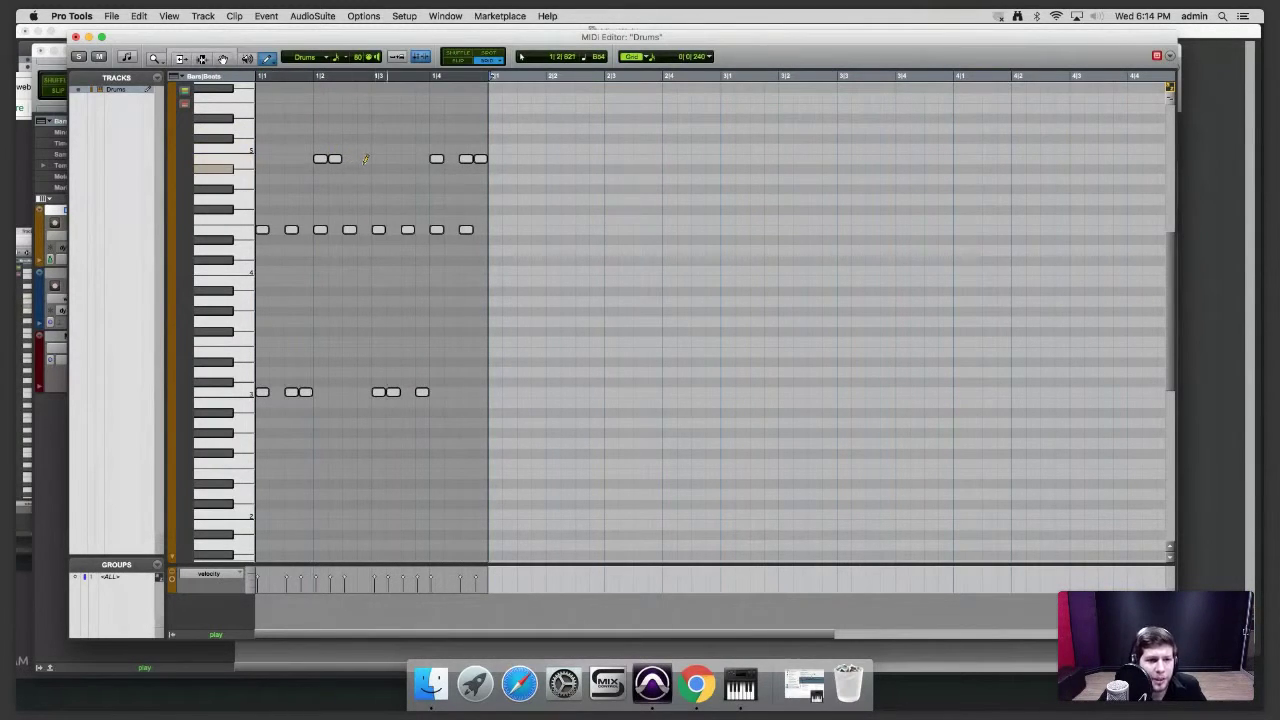
key(space)
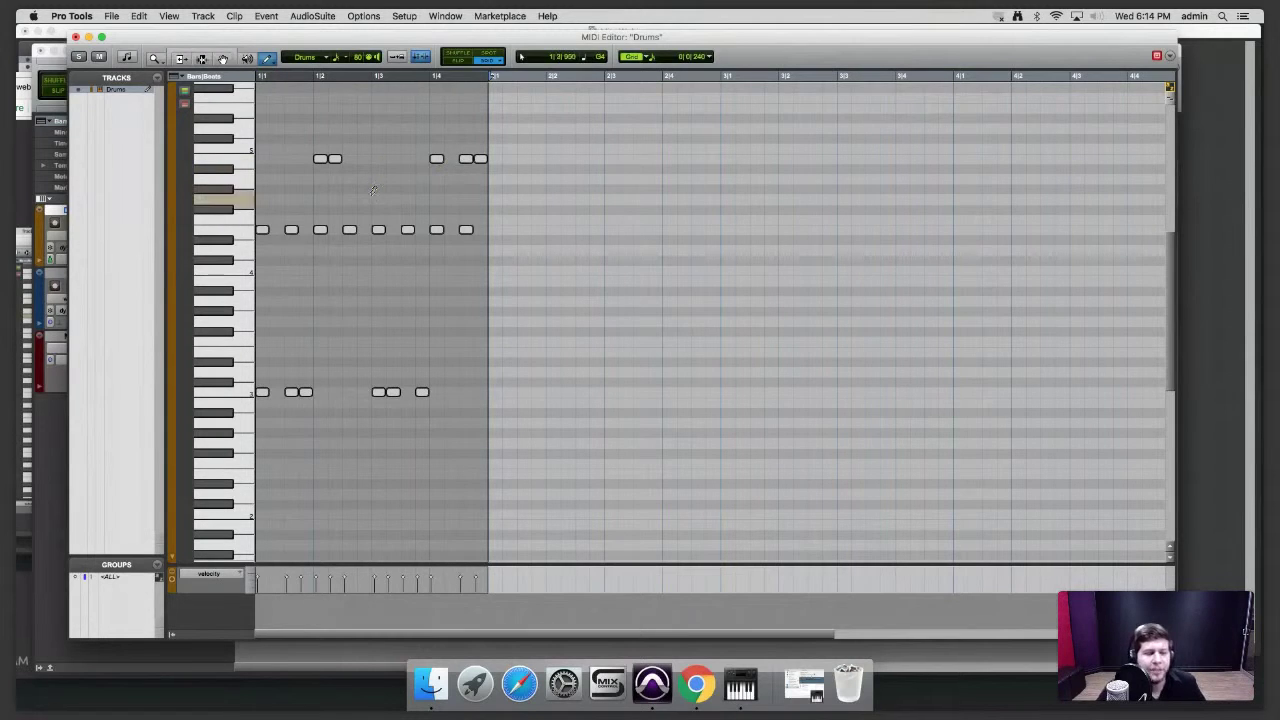
- Select the whole row of E4 notes in bar 1, move it down to F#2, and play back the pattern
click(378, 250)
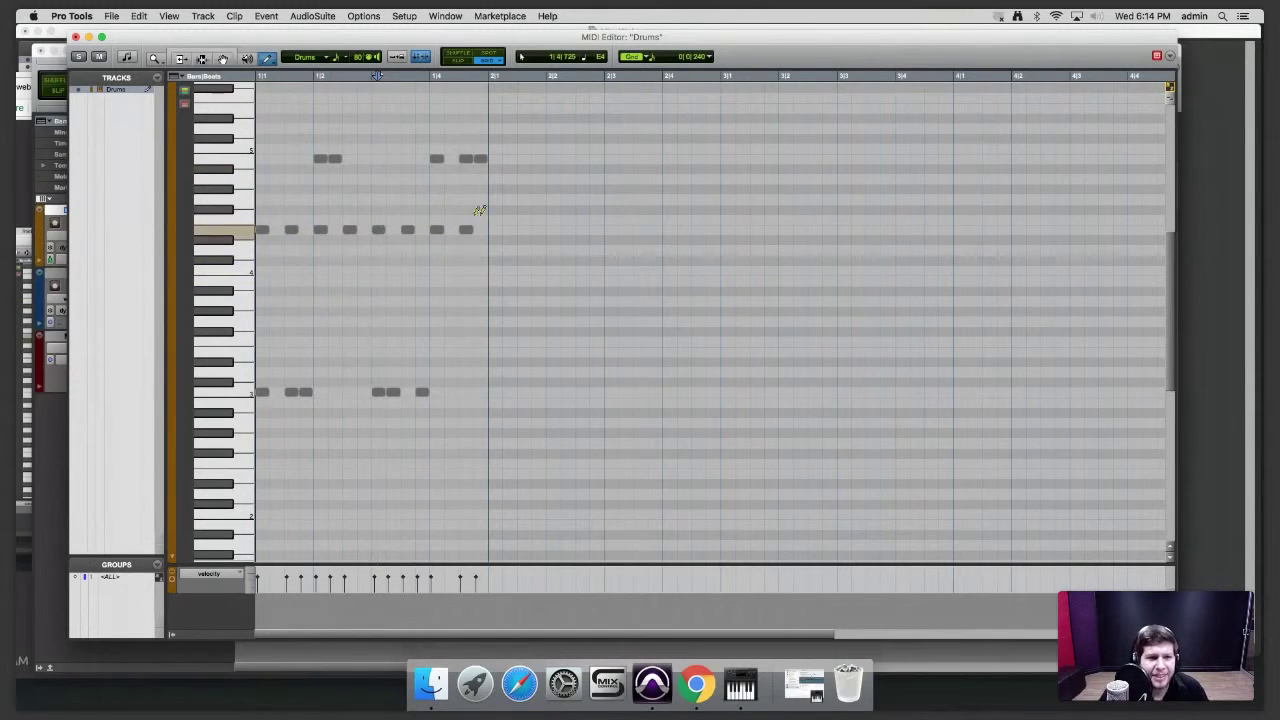
drag(476, 213, 257, 258)
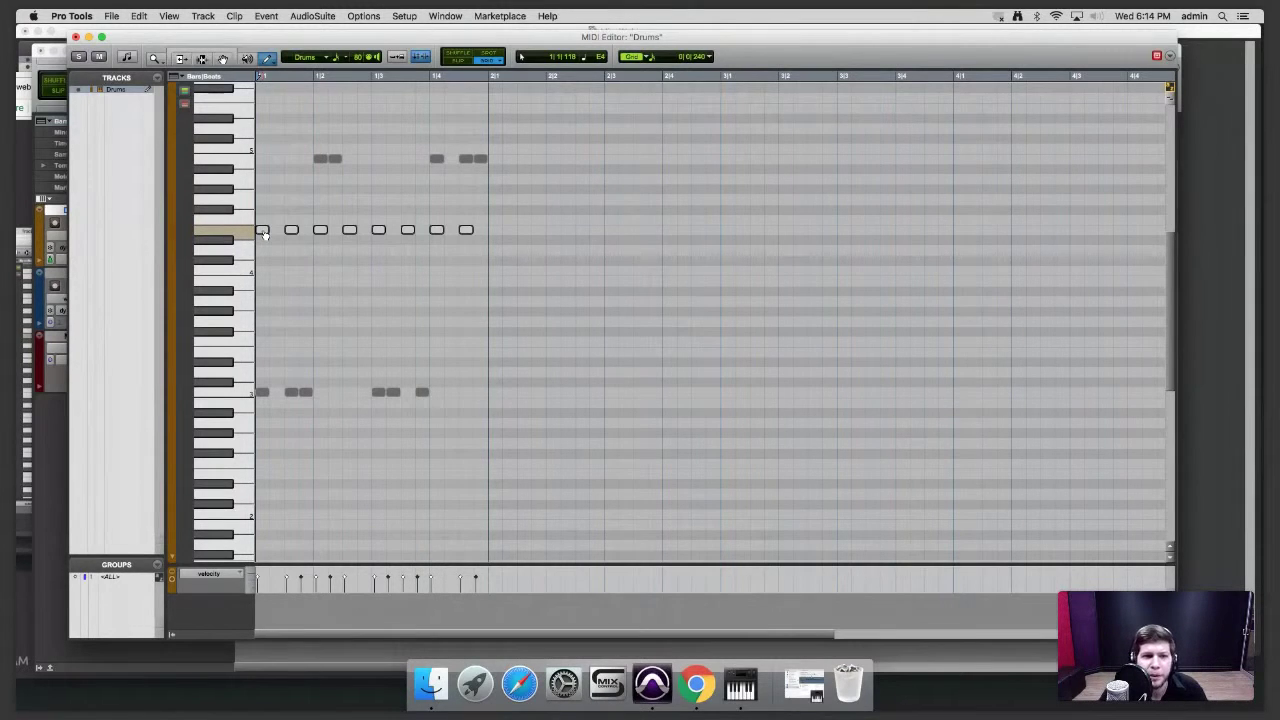
drag(263, 233, 268, 456)
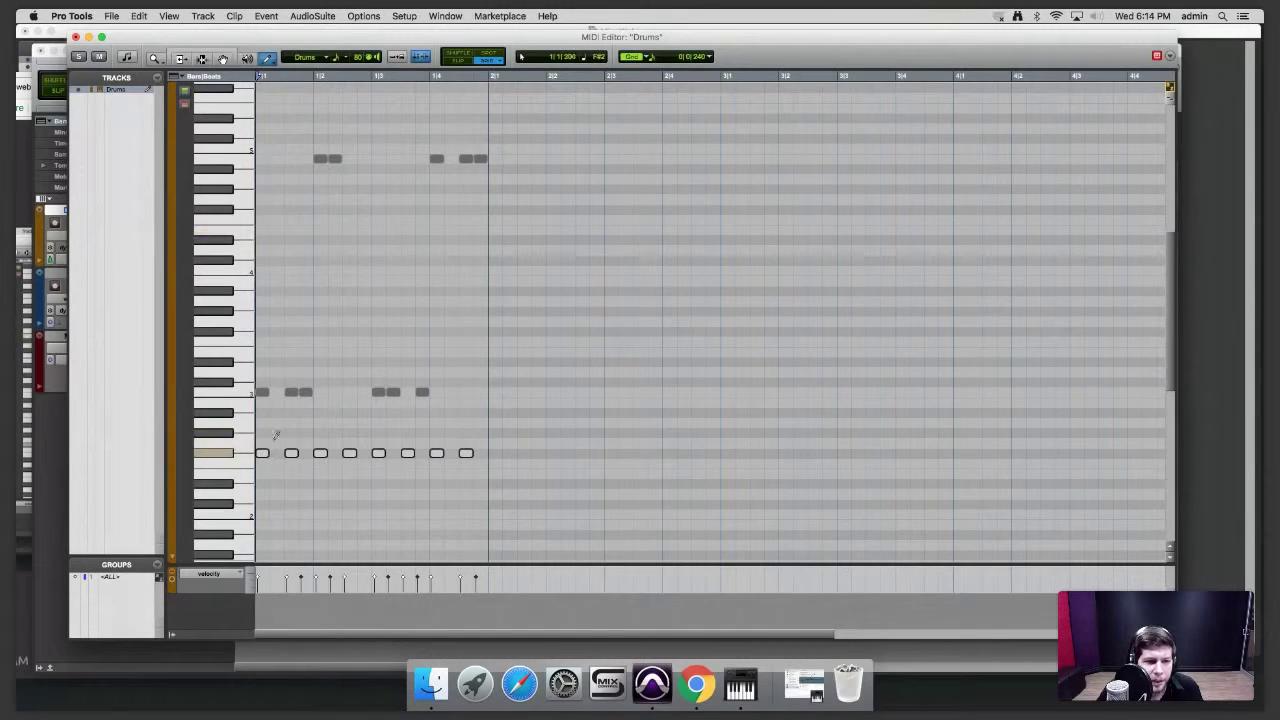
key(space)
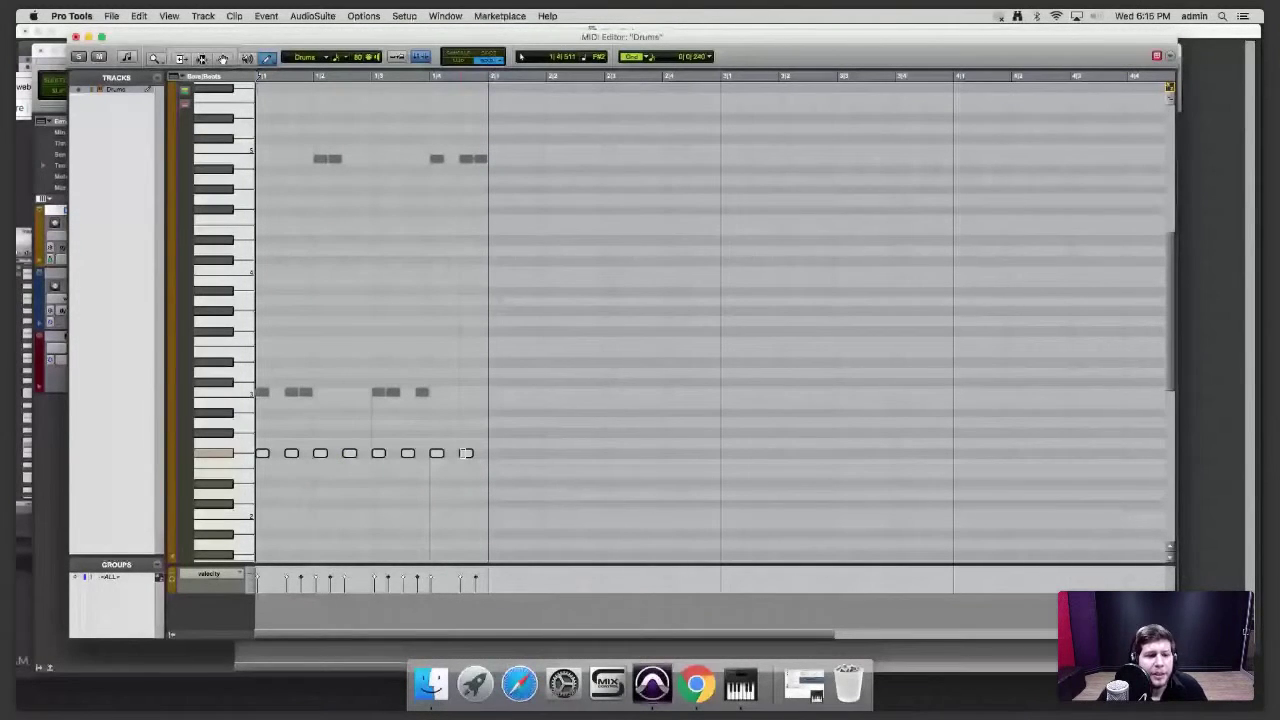
- Add F#2 notes on the second sixteenth of beats 1 and 4 and the fourth of beats 2 and 3, and remove the last F#2 note
click(364, 453)
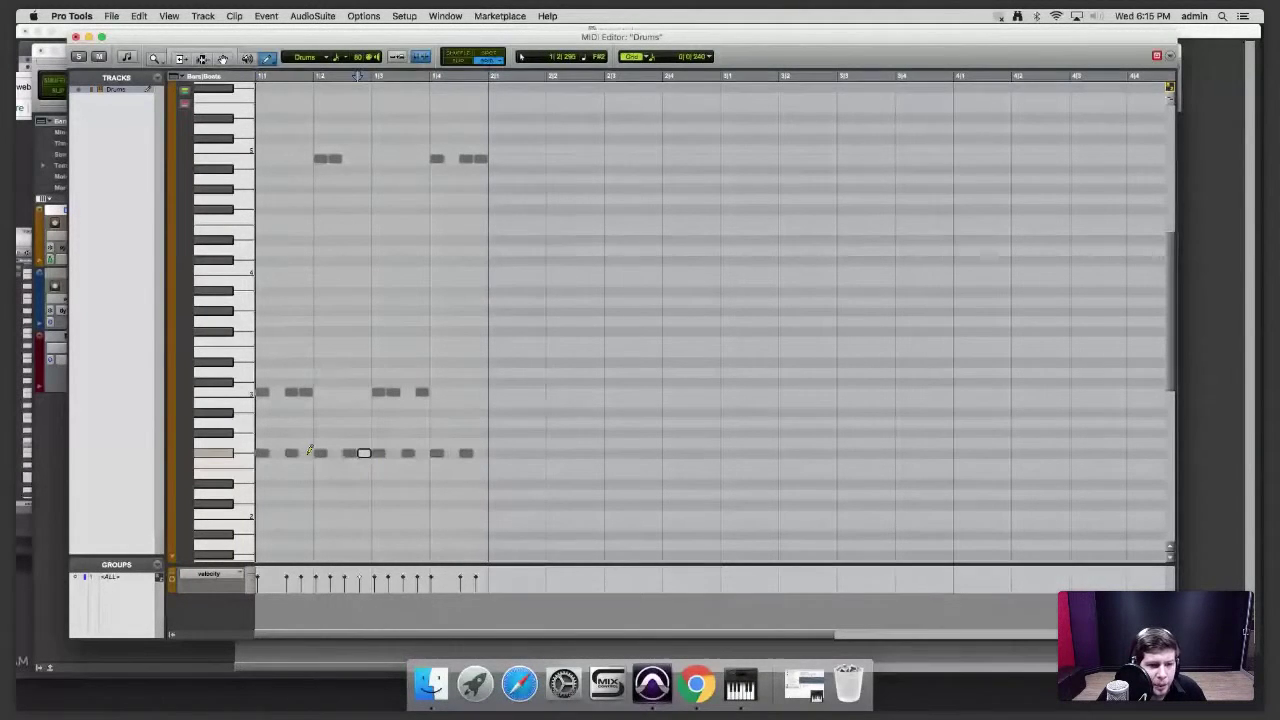
click(277, 453)
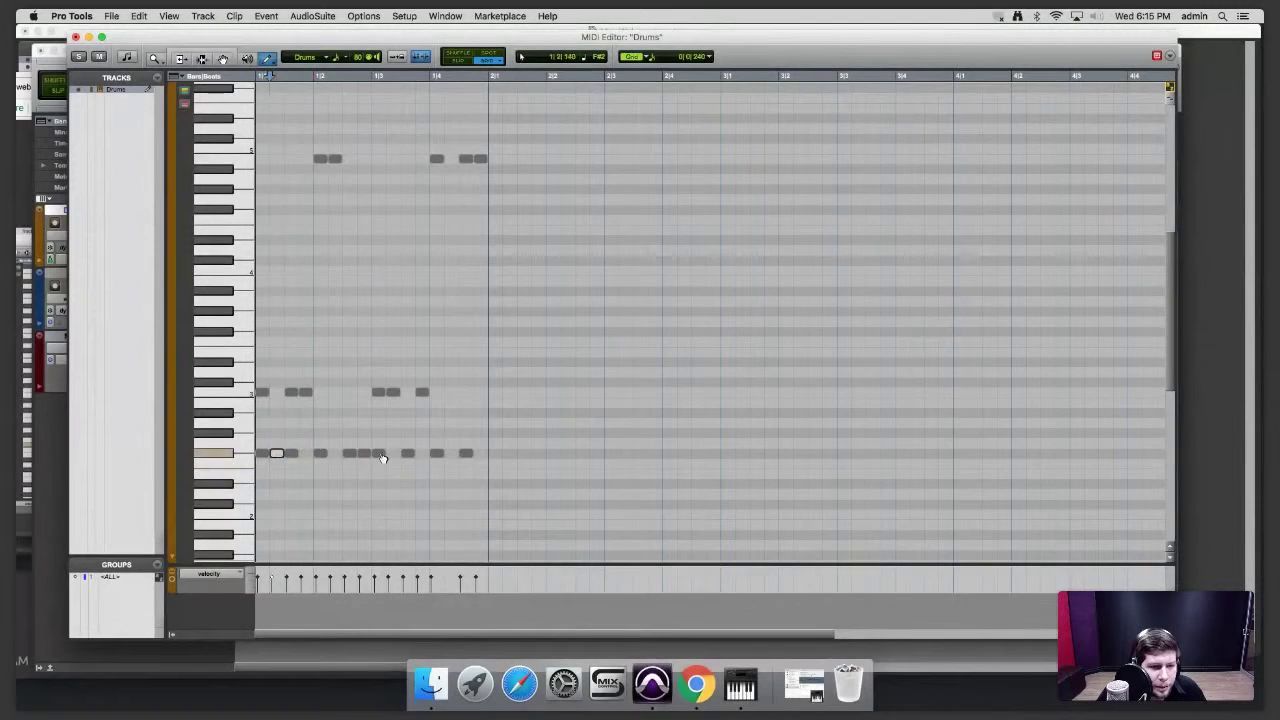
click(421, 453)
click(436, 453)
click(451, 453)
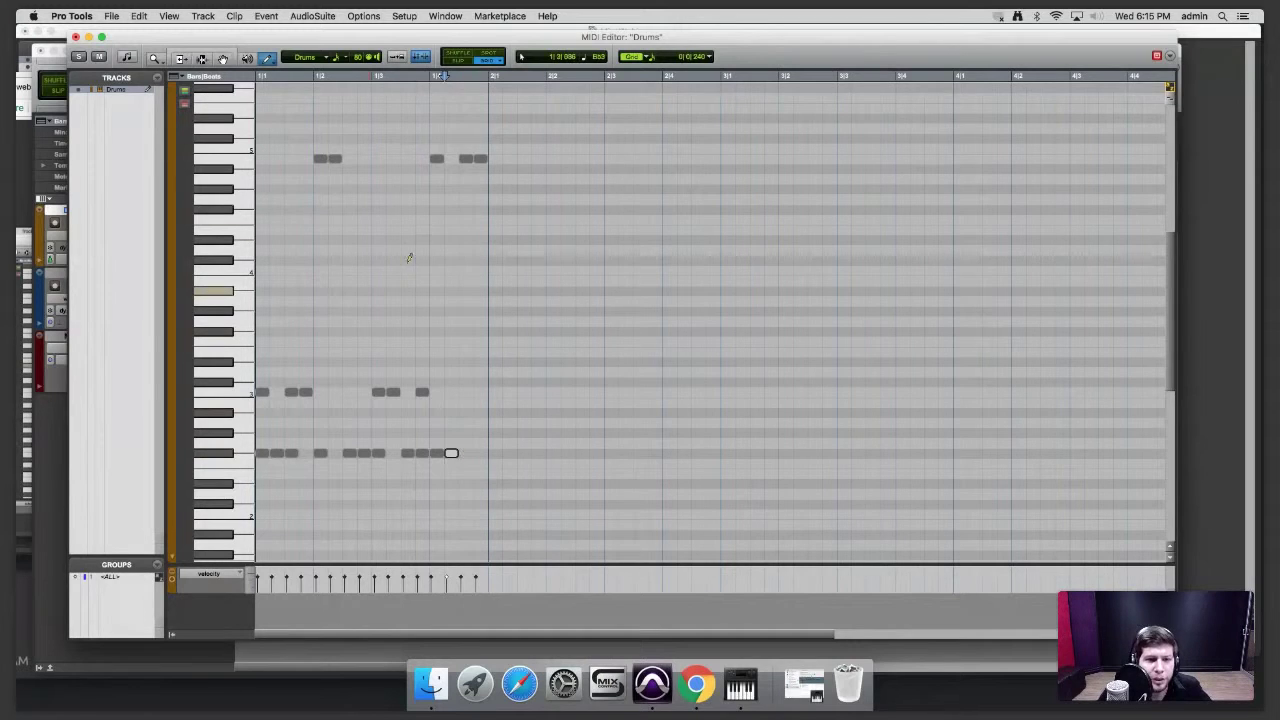
- Play the revised drum pattern back from the start of the session
key(Return)
key(space)
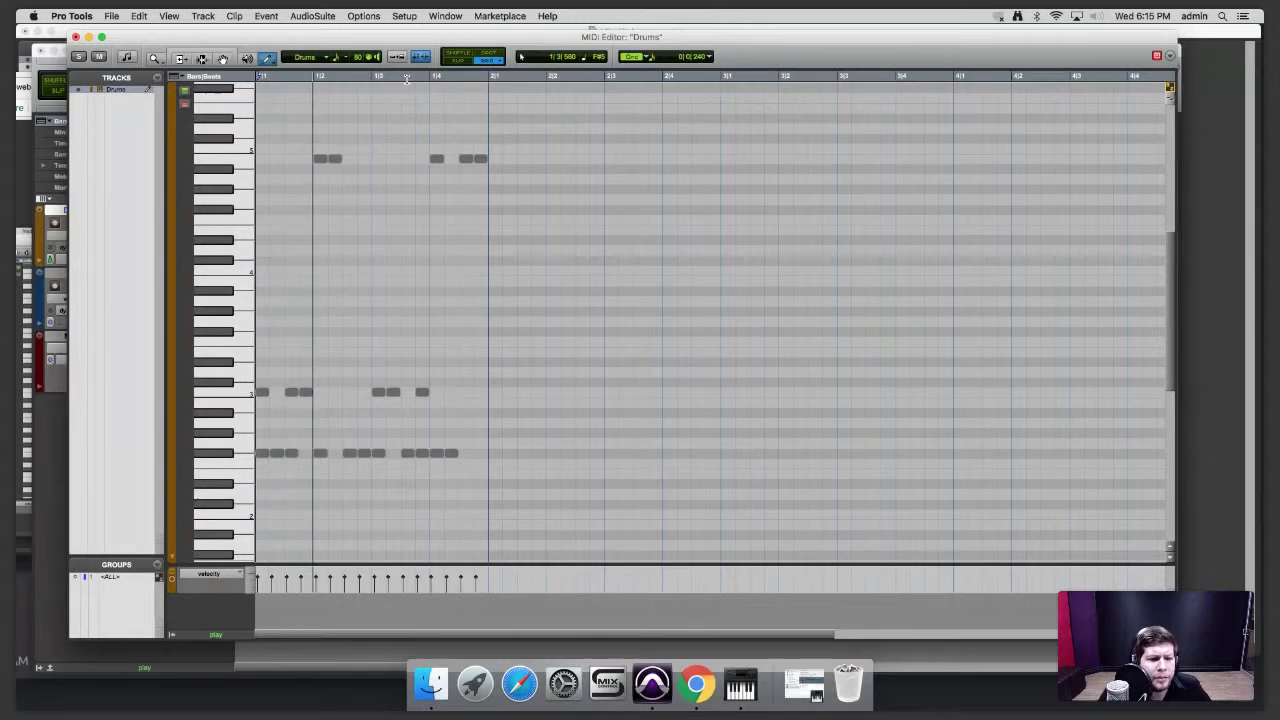
key(space)
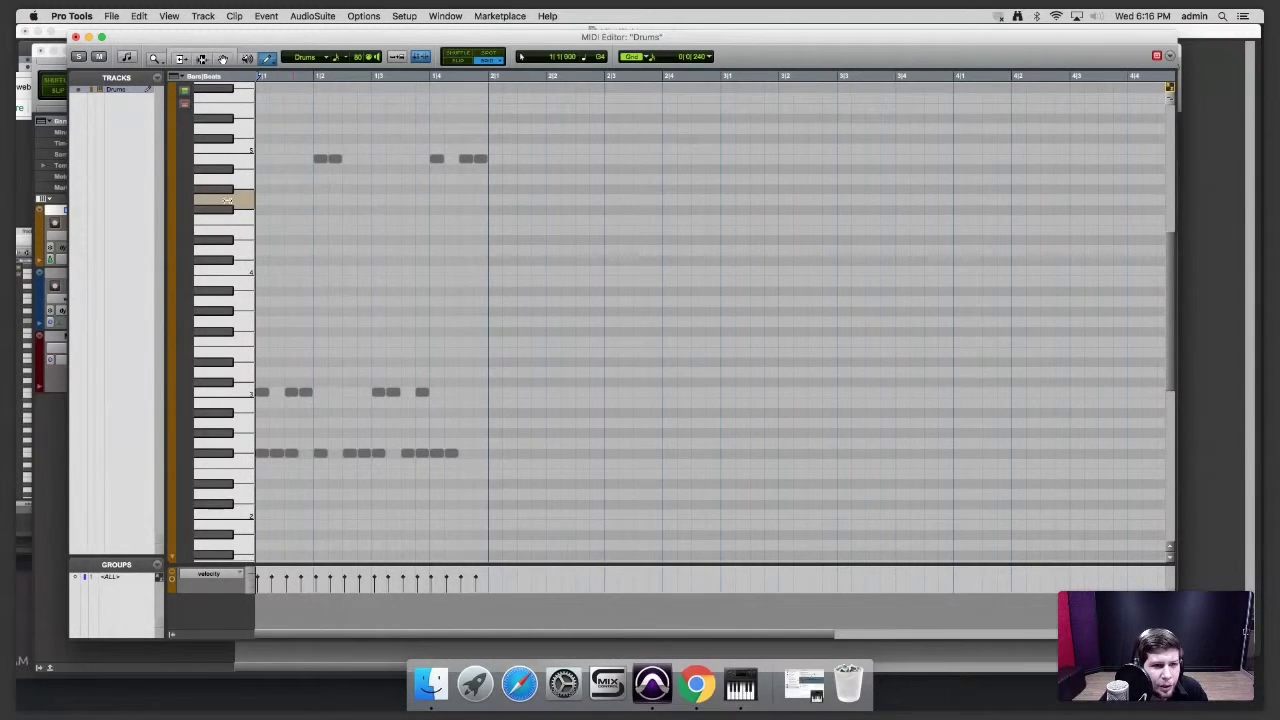
- Audition the G4 key on the piano keyboard, and draw G4 notes on the four eighth-note offbeats of bar 1
click(228, 200)
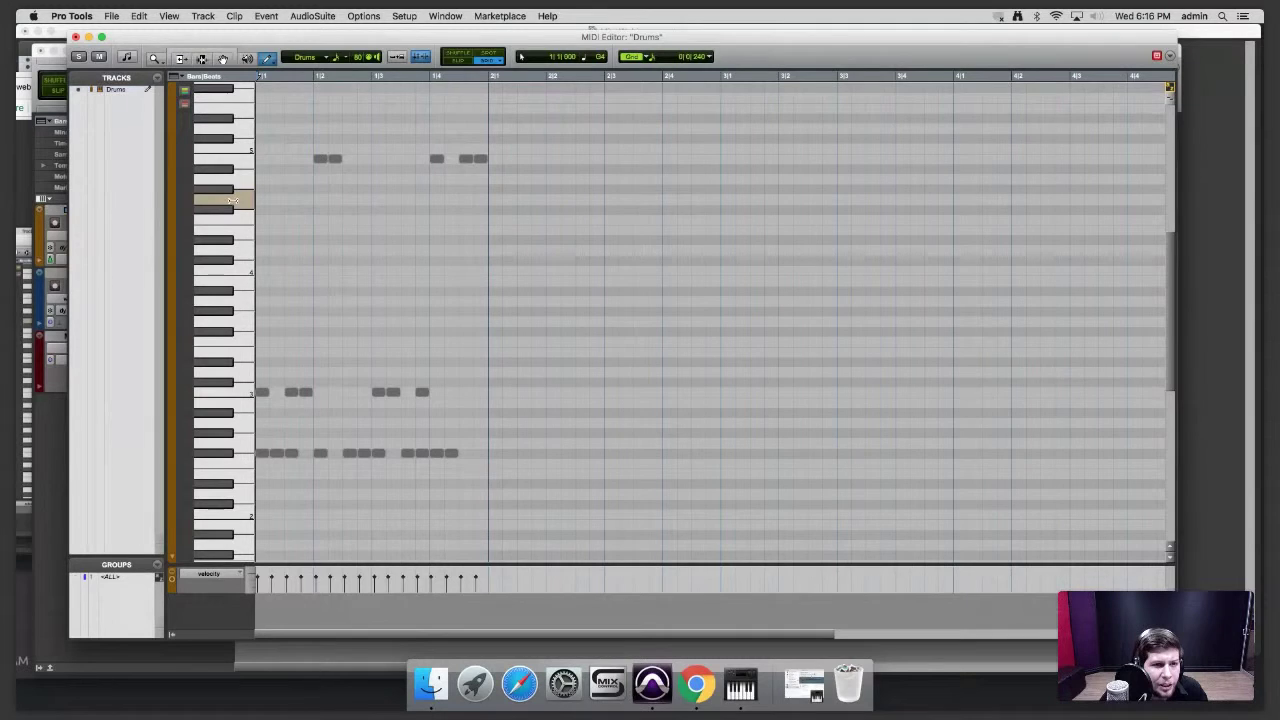
click(287, 199)
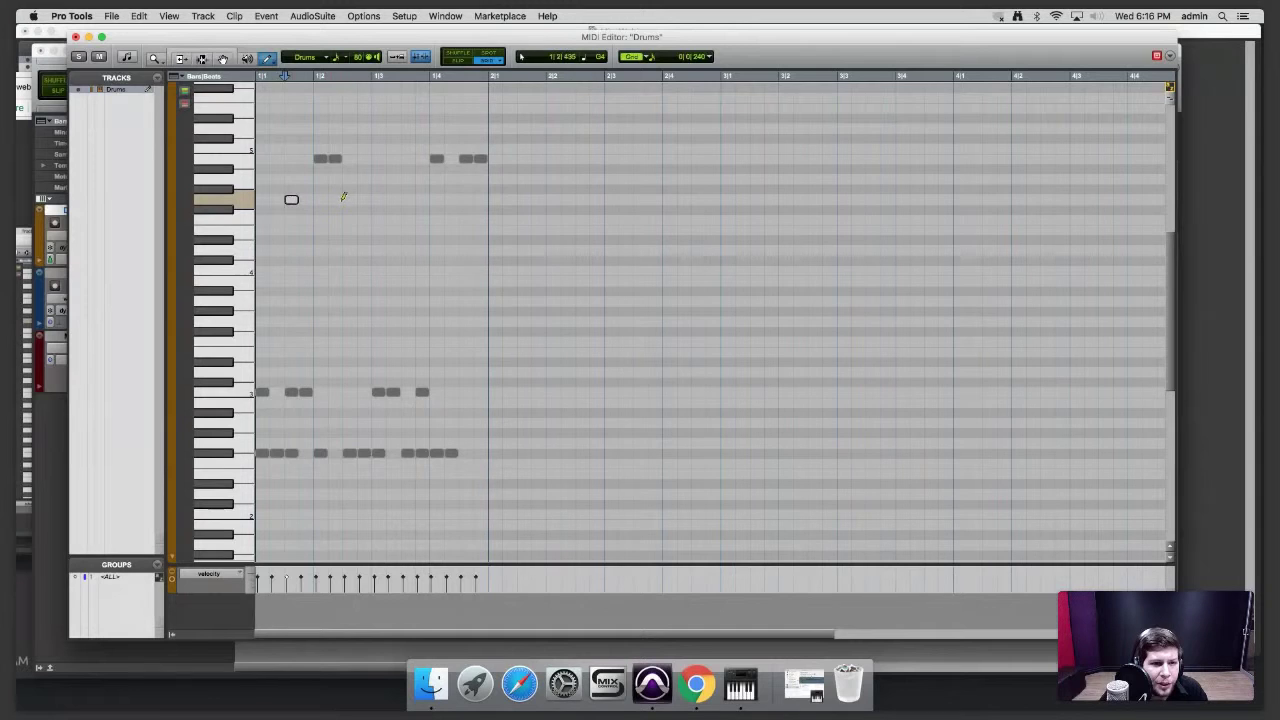
click(347, 199)
click(405, 199)
click(465, 199)
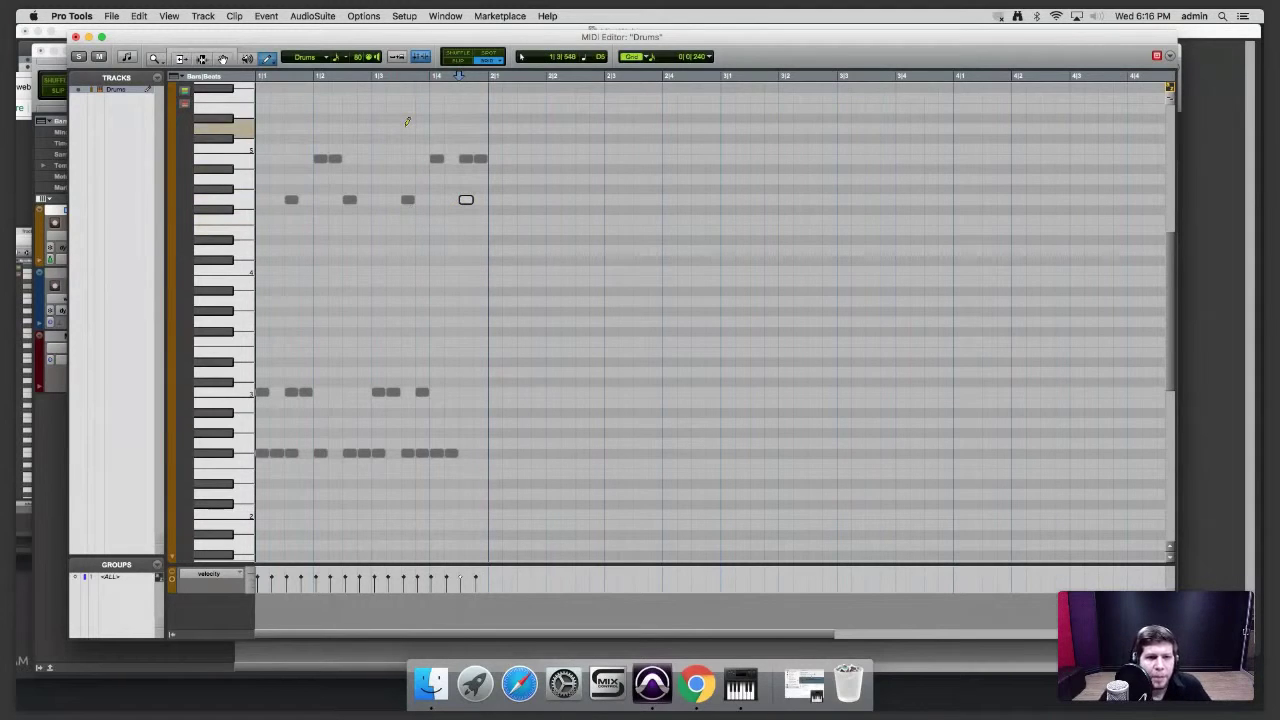
- Play the pattern from the start, and mark bar 1 as the timeline selection to play it back again
key(Return)
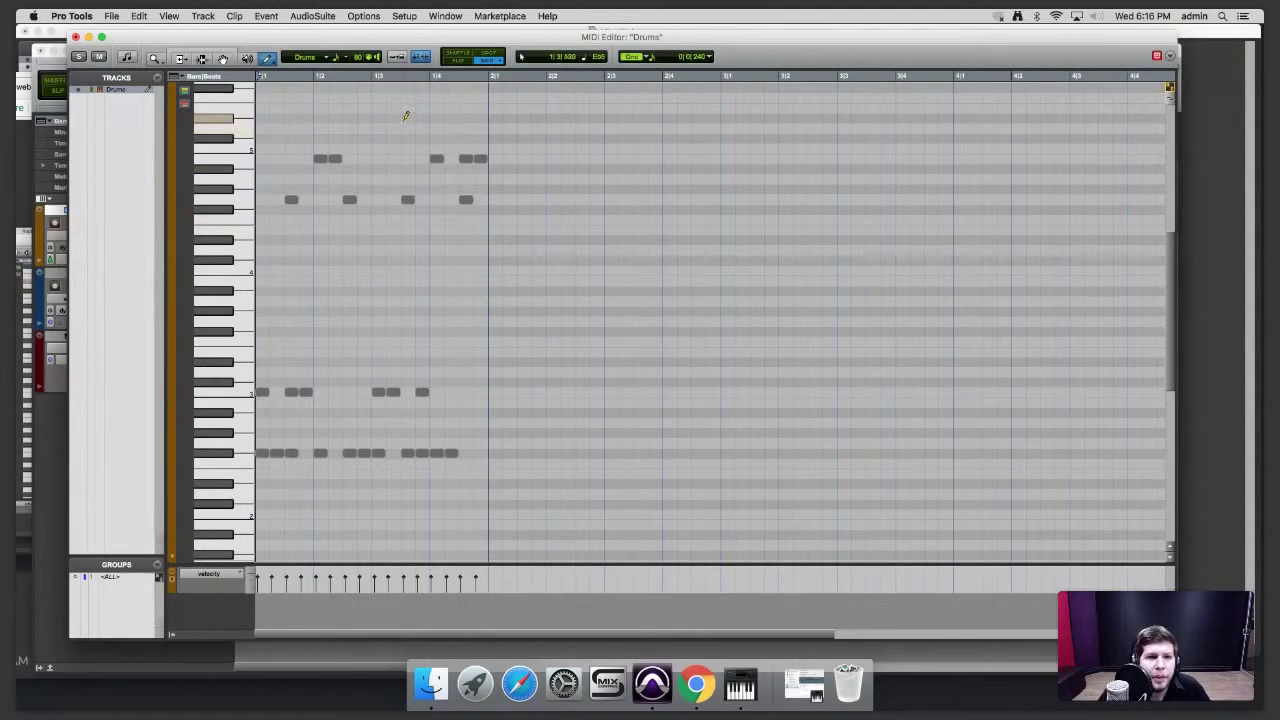
key(space)
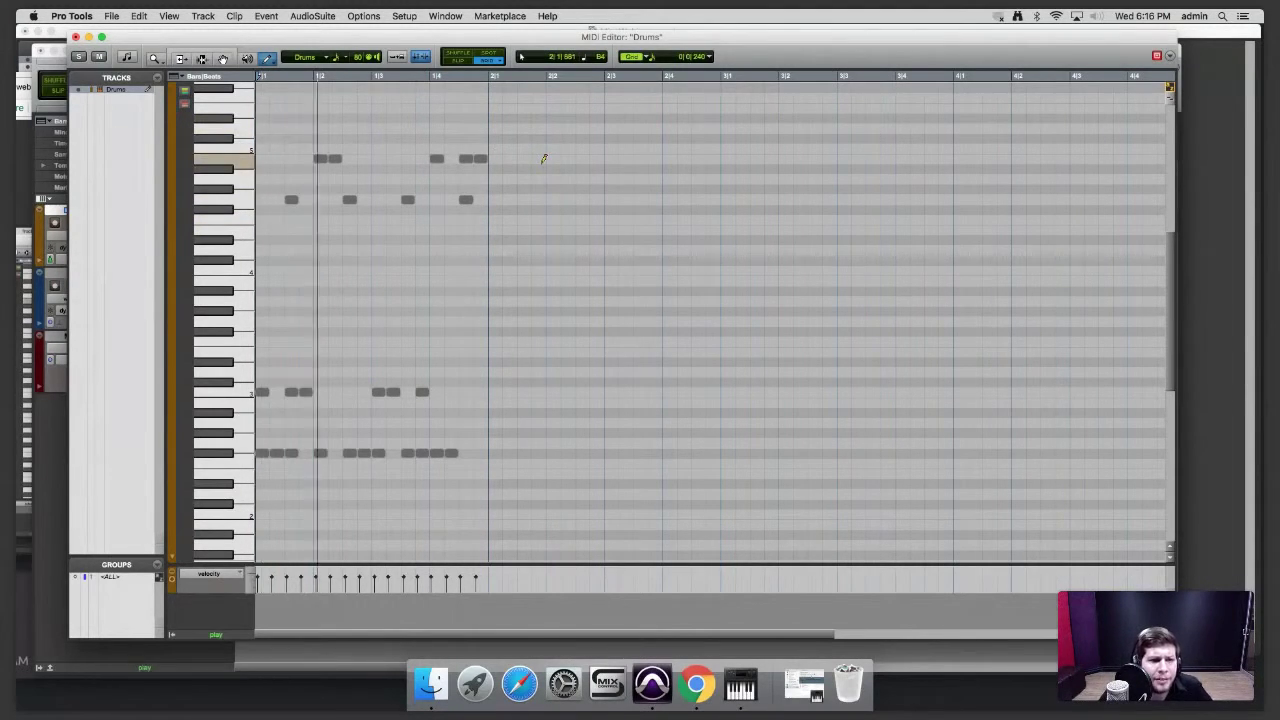
key(space)
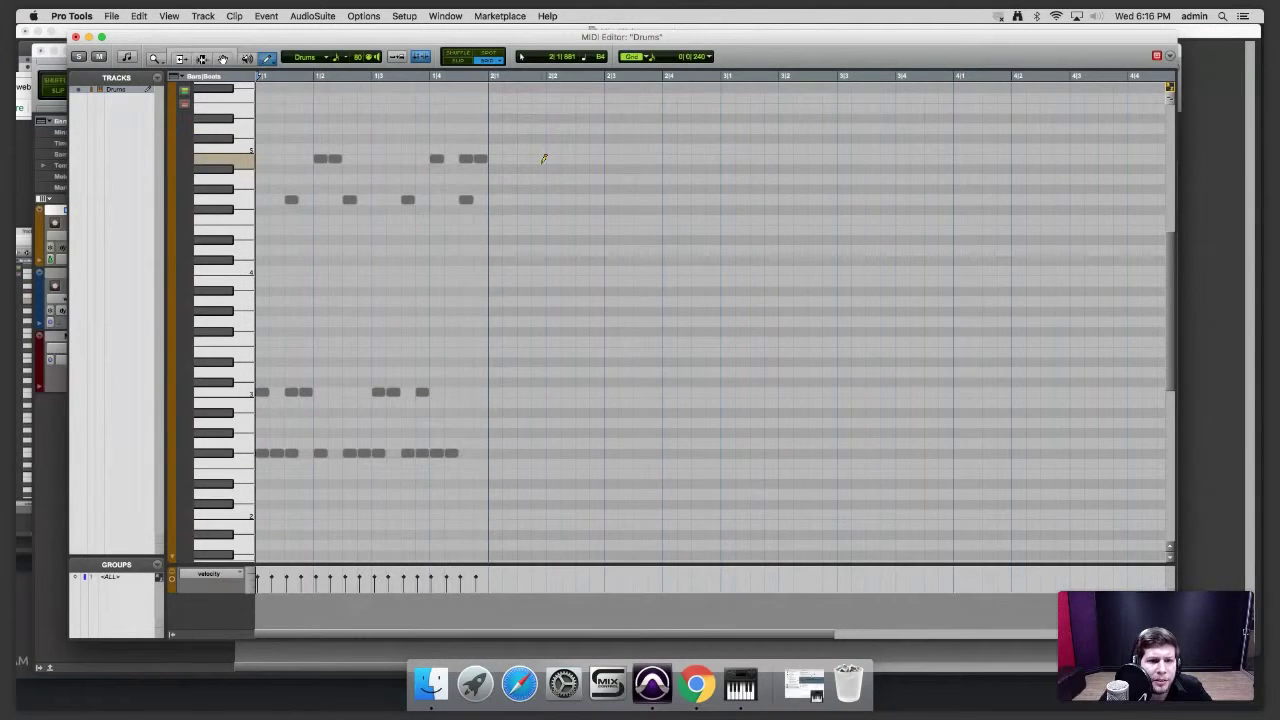
drag(489, 79, 257, 80)
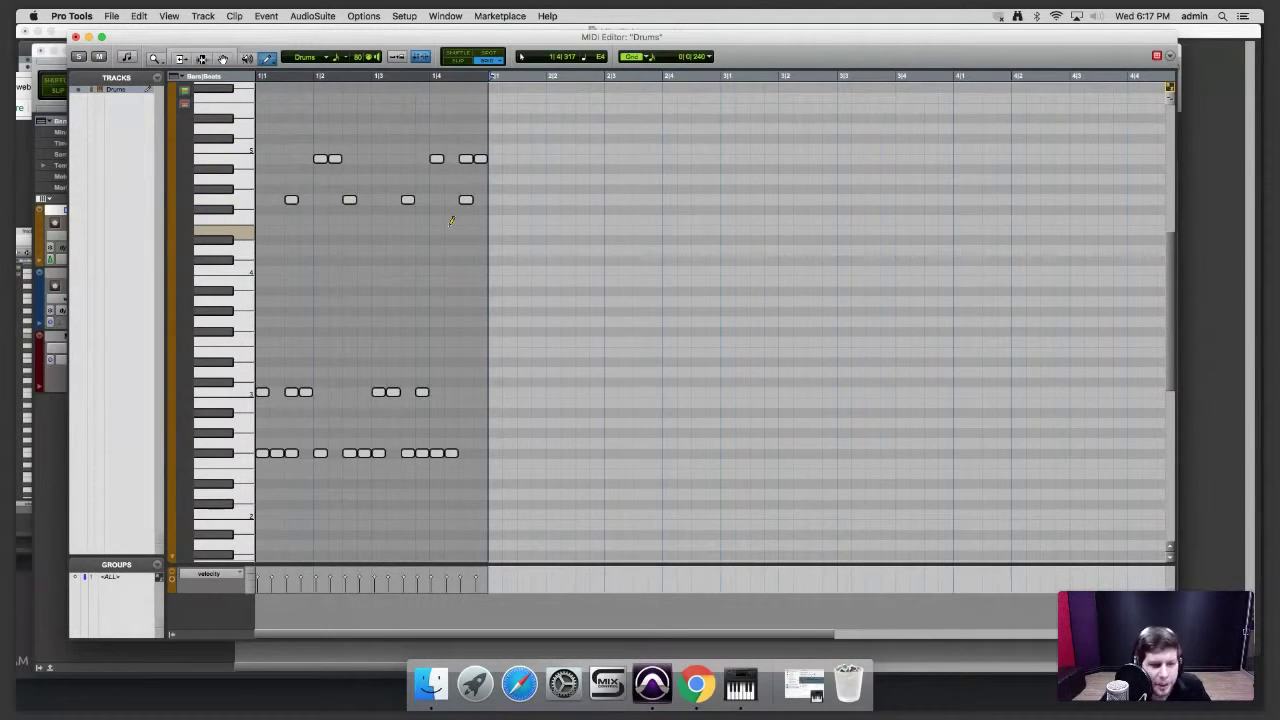
key(space)
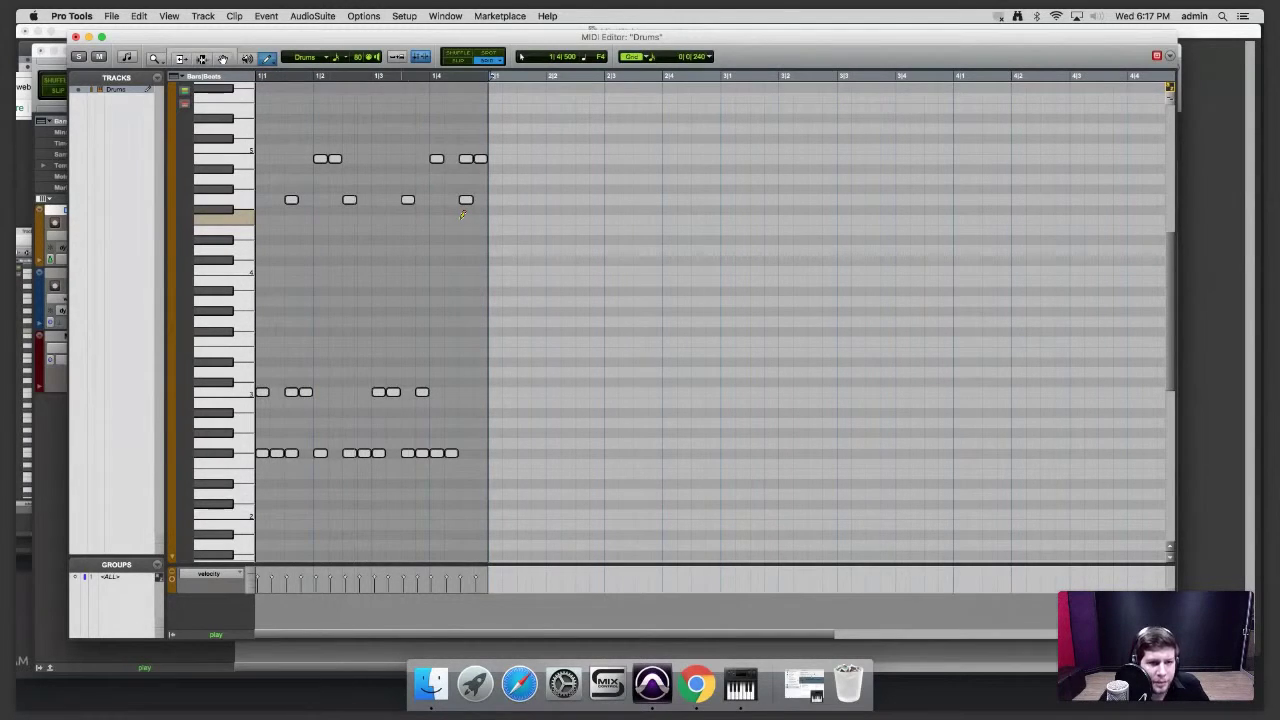
- In the Edit window, duplicate the bar 1 Drums clip three times to fill bars 2 to 4, and open the bar 4 clip in the MIDI Editor
key(super+w)
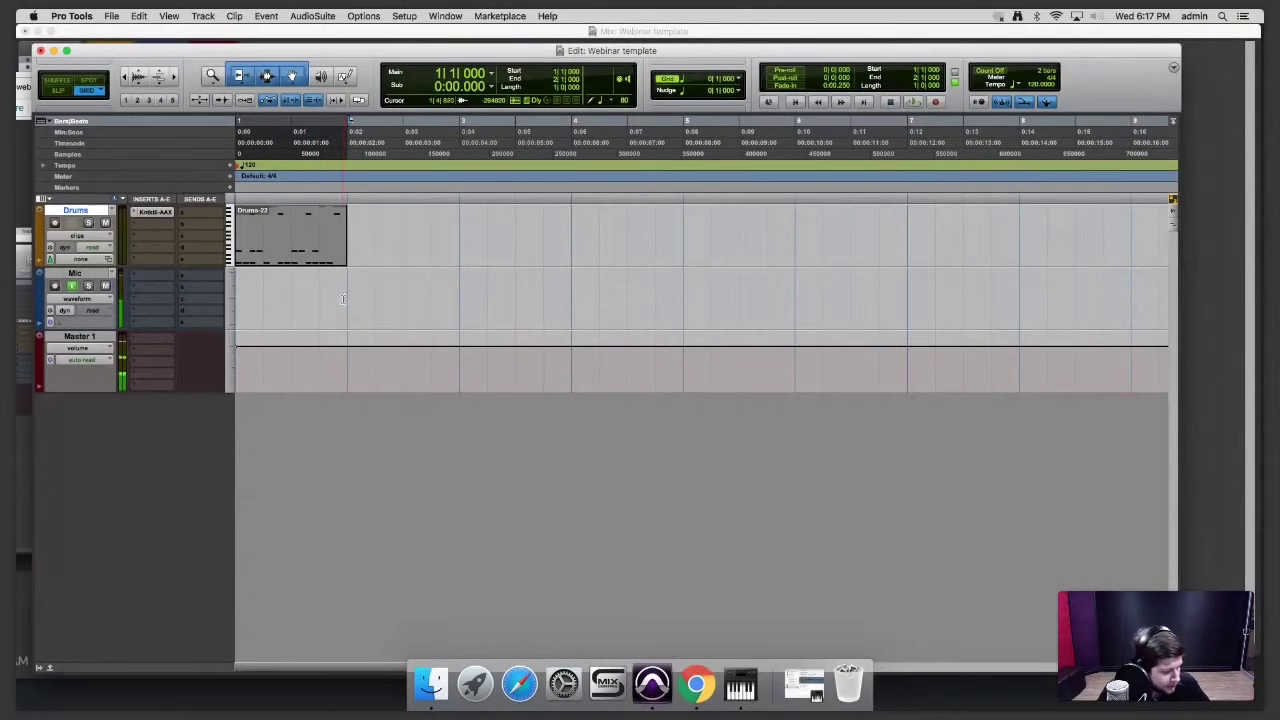
key(super+d)
key(super+d)
key(super+d)
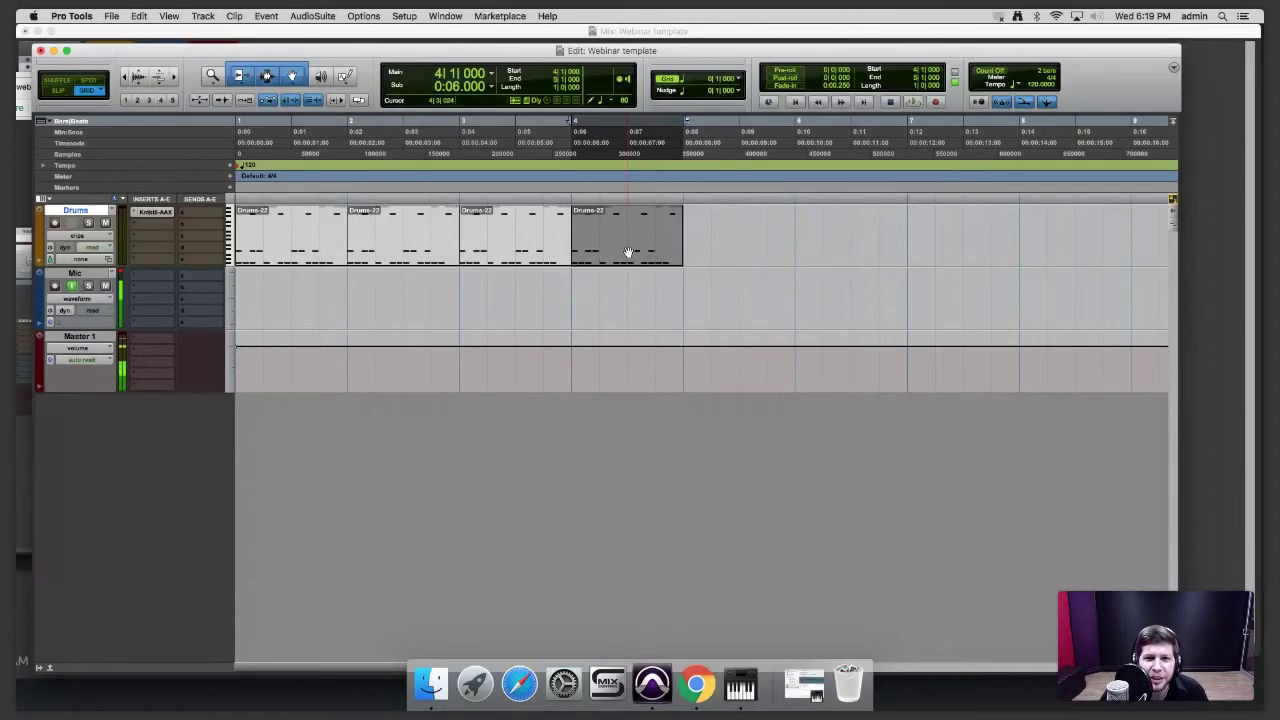
double_click(628, 251)
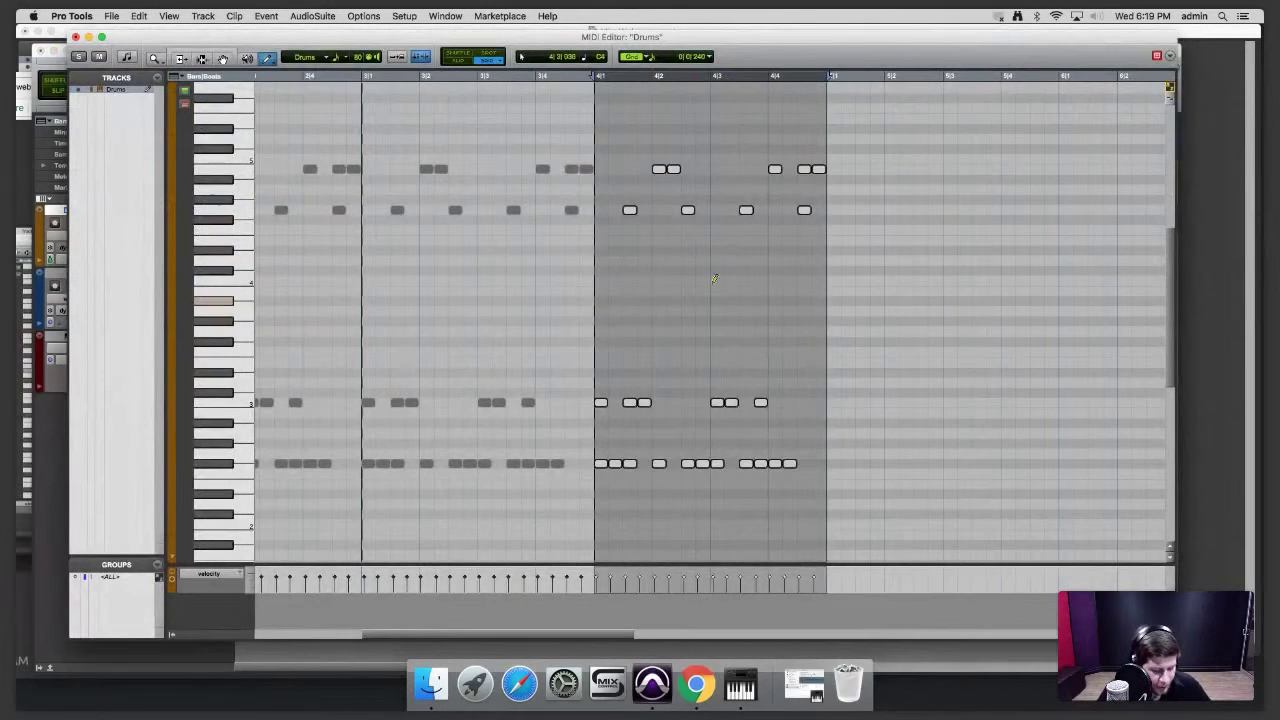
- Delete all notes in bar 4, and audition the piano keyboard keys between G4 and A3
key(BackSpace)
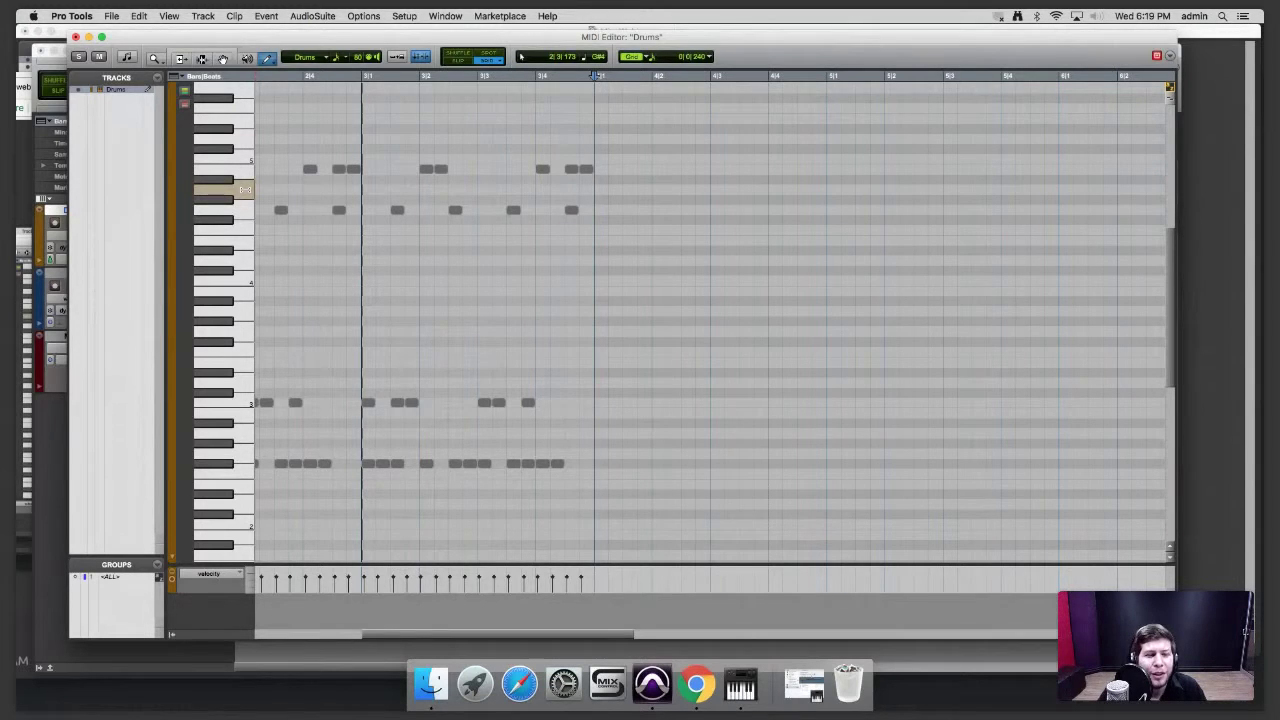
click(246, 210)
click(246, 244)
click(247, 259)
click(246, 271)
click(243, 281)
click(242, 272)
click(241, 282)
click(243, 300)
click(243, 293)
click(242, 312)
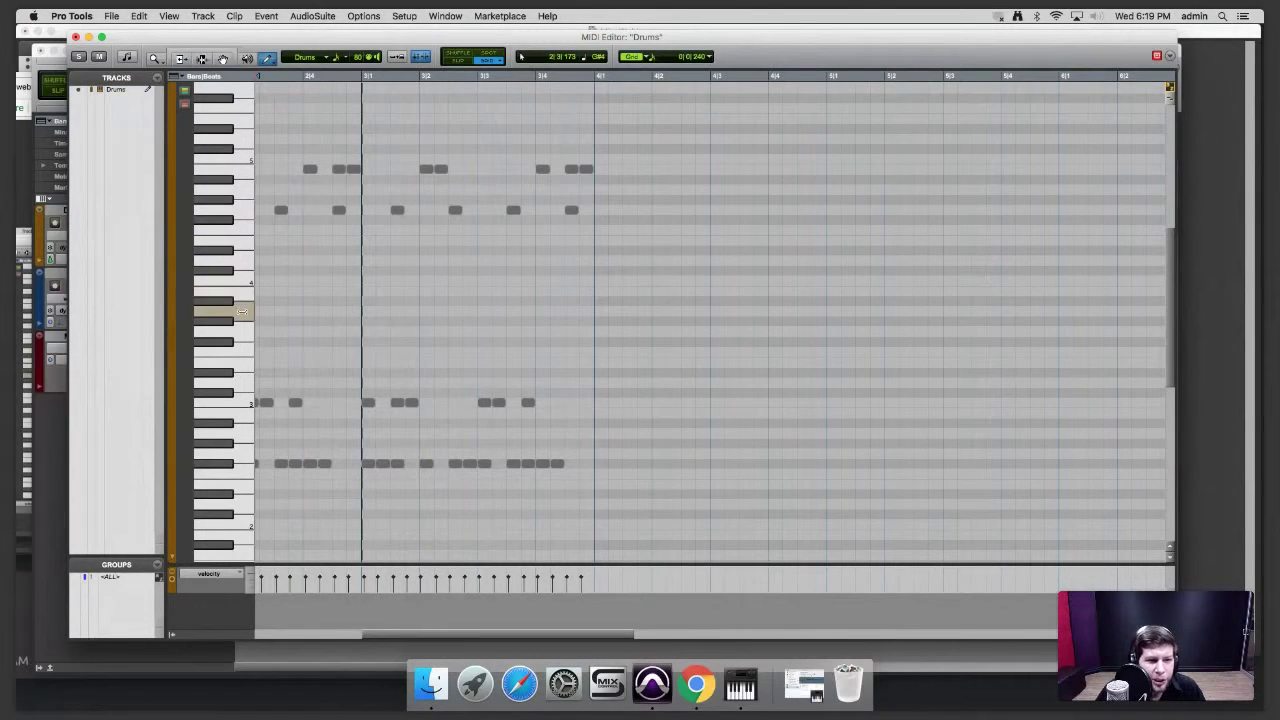
click(241, 291)
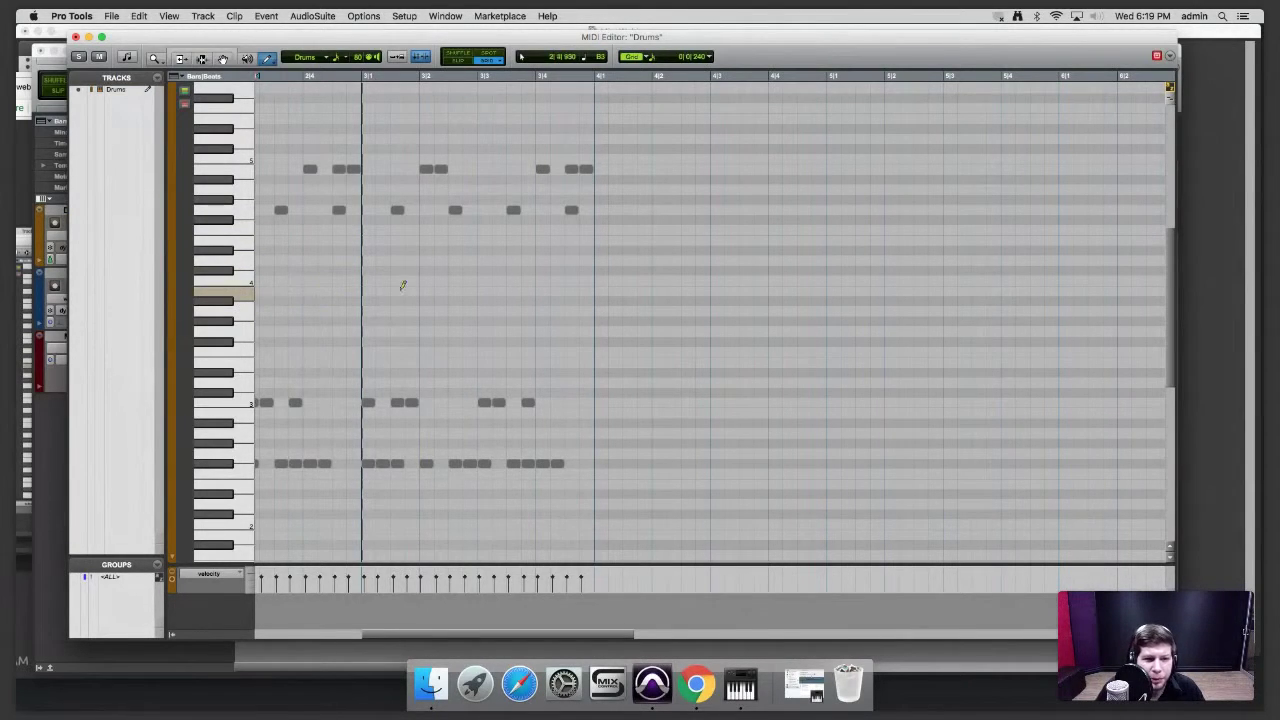
- Draw four sixteenth notes each on B3, A3, G3 and F3 across the four beats of bar 4, and play back from bar 3
click(601, 289)
mouse_move(634, 286)
mouse_down()
mouse_move(700, 301)
mouse_move(775, 344)
mouse_move(820, 343)
mouse_move(807, 333)
mouse_up()
click(368, 76)
key(space)
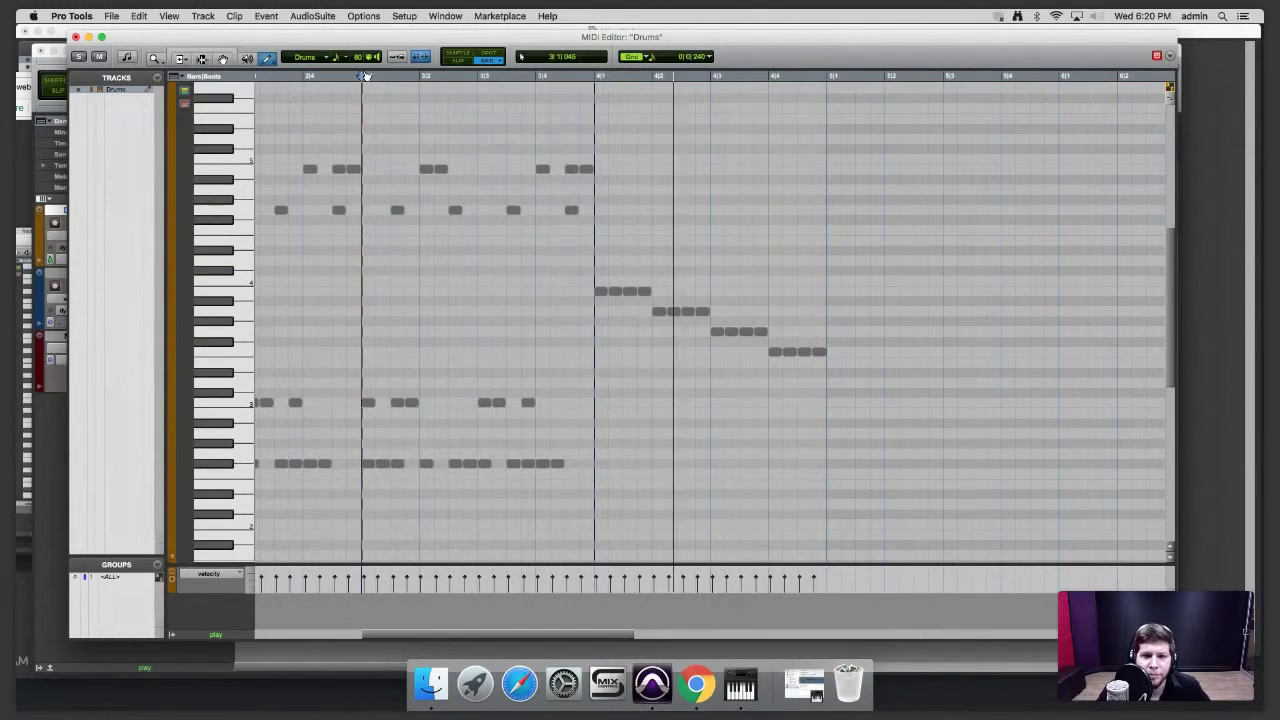
key(space)
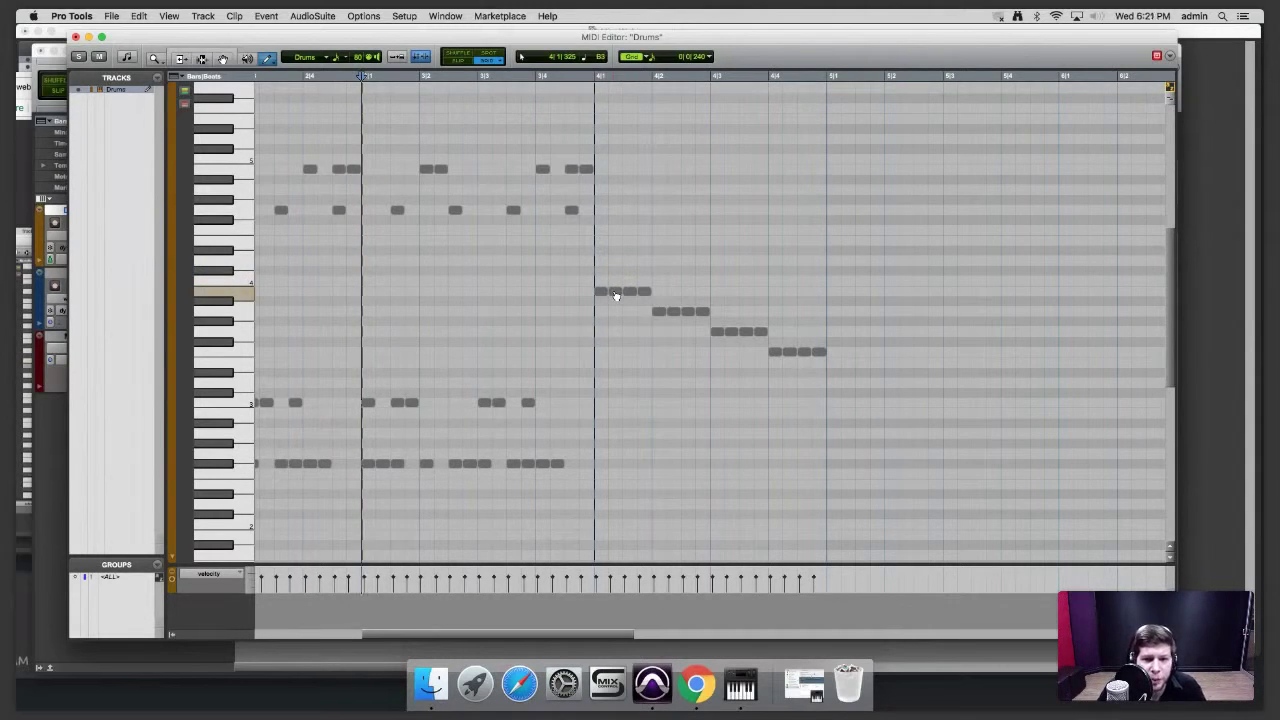
- Rearrange beats 1 and 2 of bar 4 into descending B3, A3, G3, F3 sixteenth notes, and play back from late in bar 3
click(617, 295)
drag(617, 295, 702, 352)
click(674, 314)
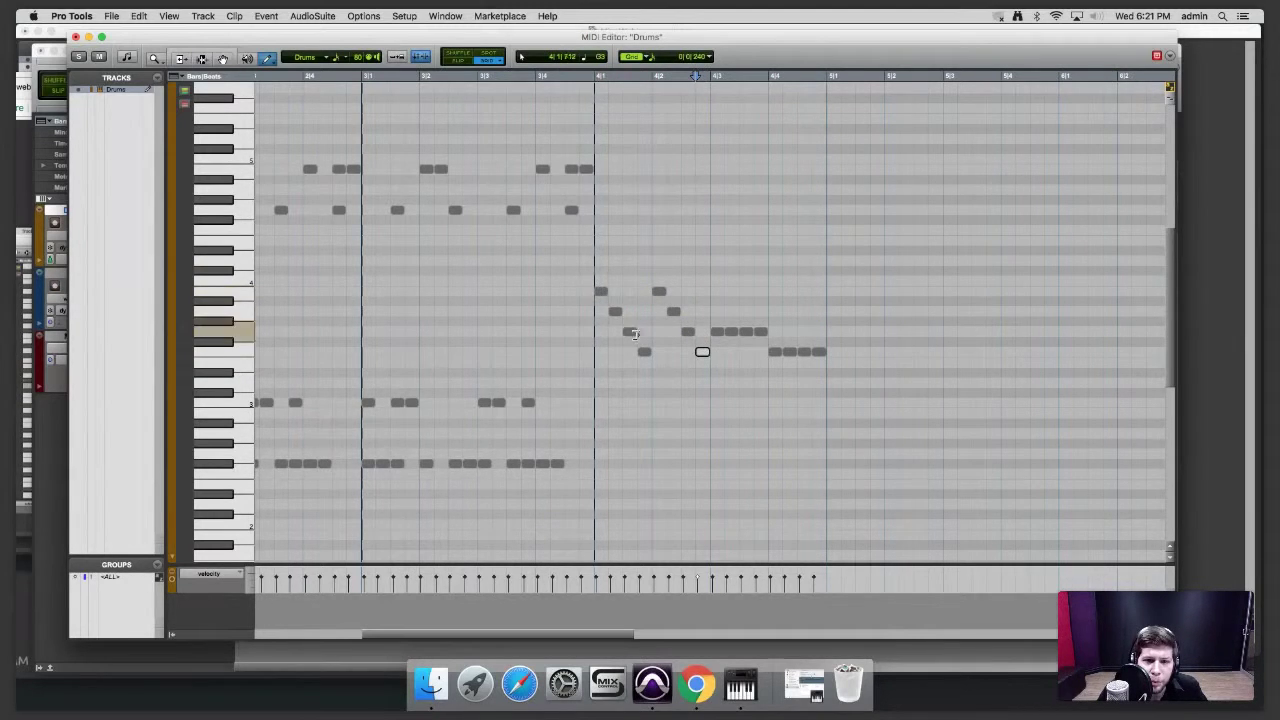
click(519, 77)
key(space)
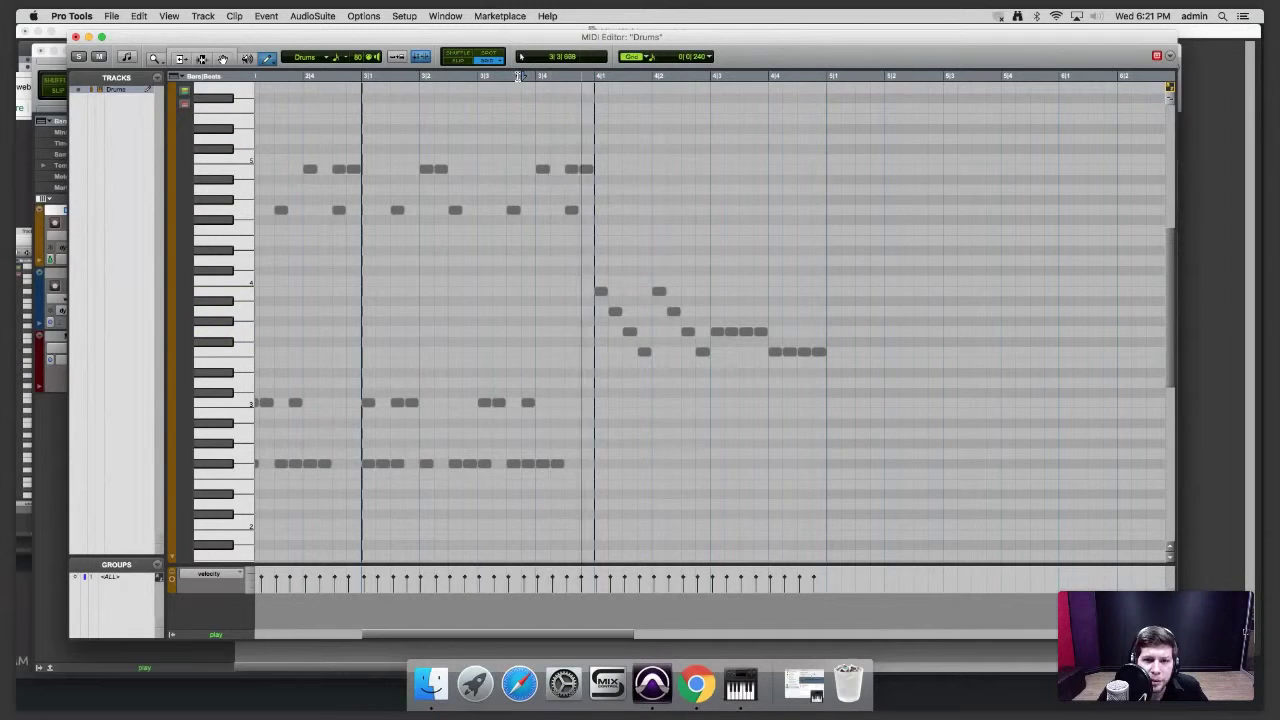
key(space)
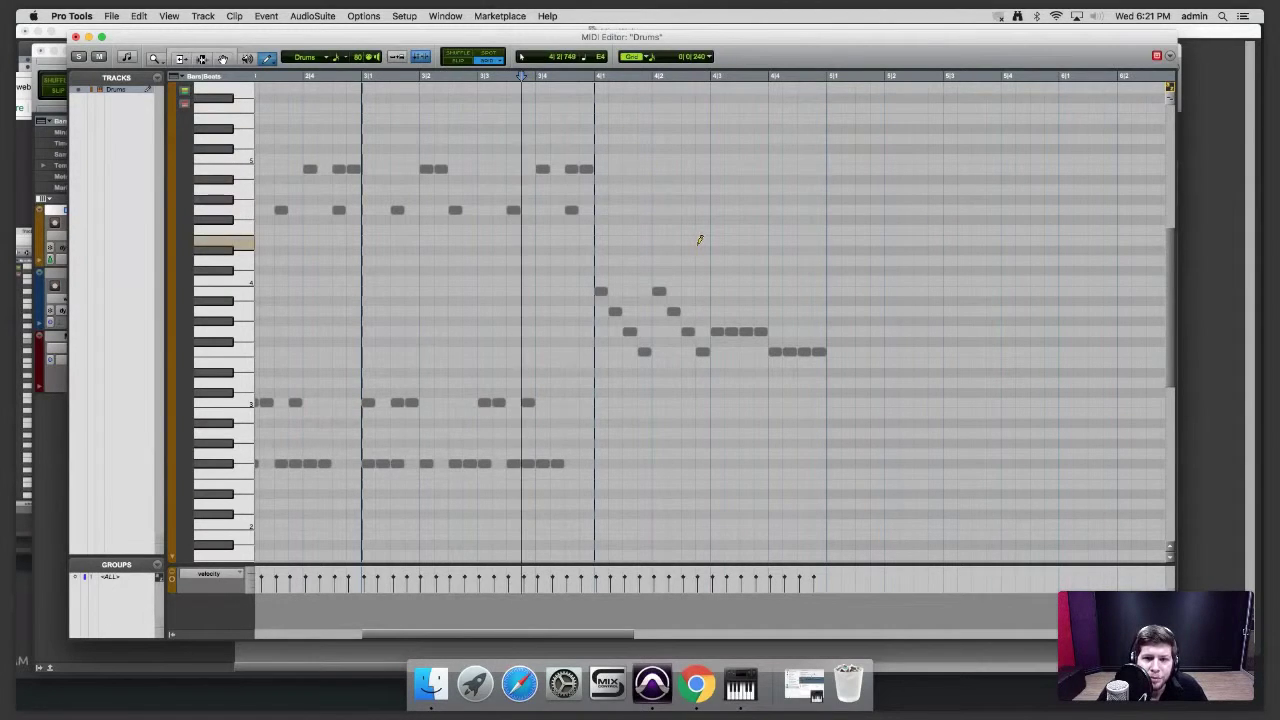
- Replace the notes on beats 3 and 4 of bar 4 with a copy of the descending runs from beats 1 and 2, and play them back
click(719, 333)
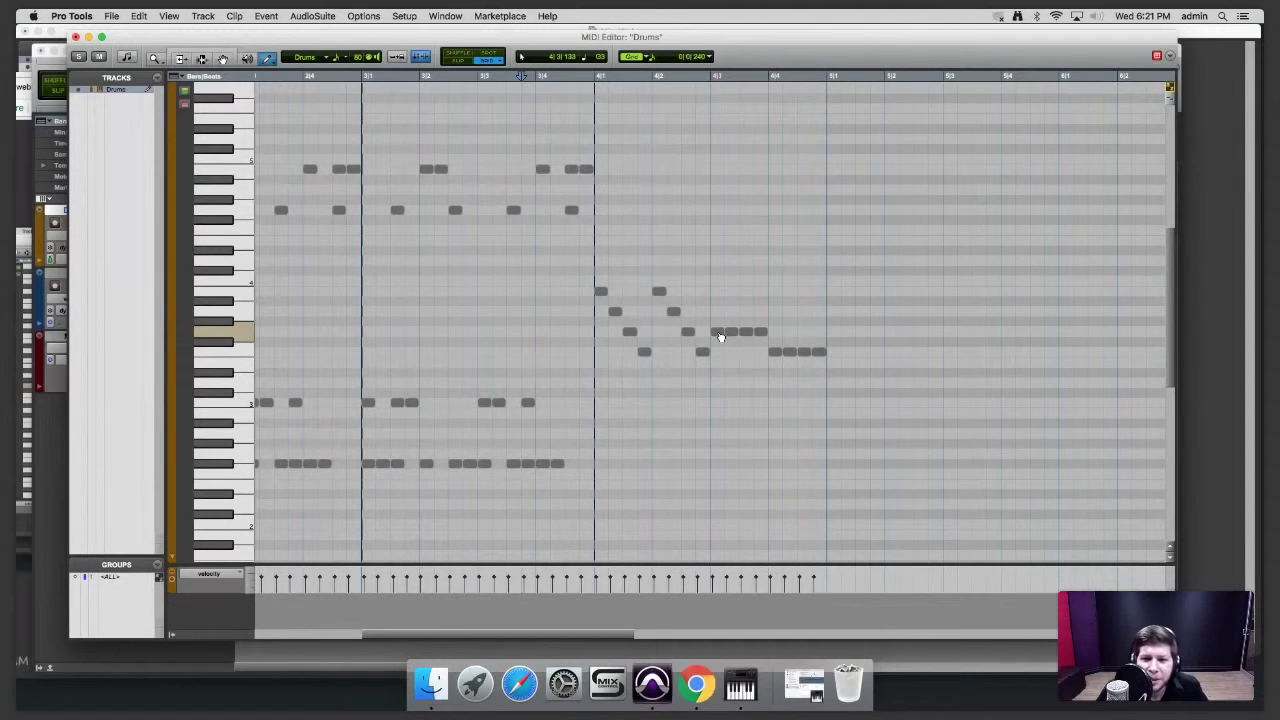
drag(719, 333, 715, 311)
drag(847, 278, 719, 362)
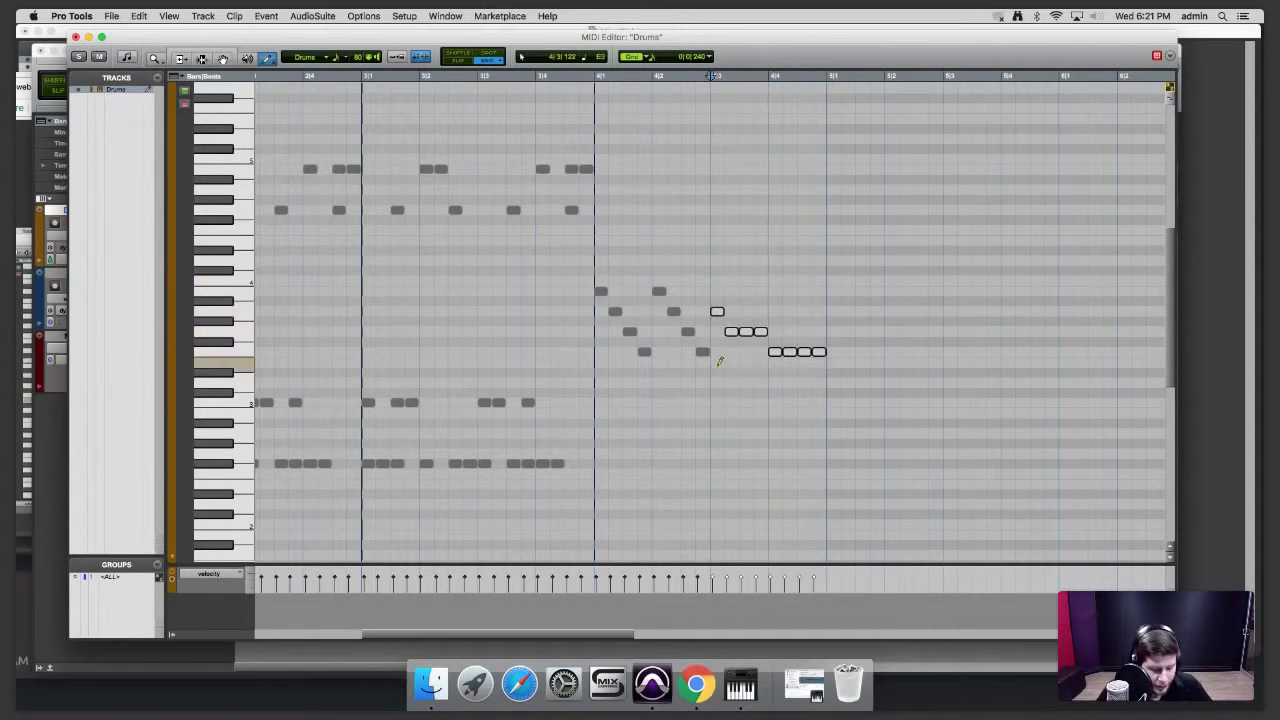
key(Delete)
drag(711, 272, 600, 362)
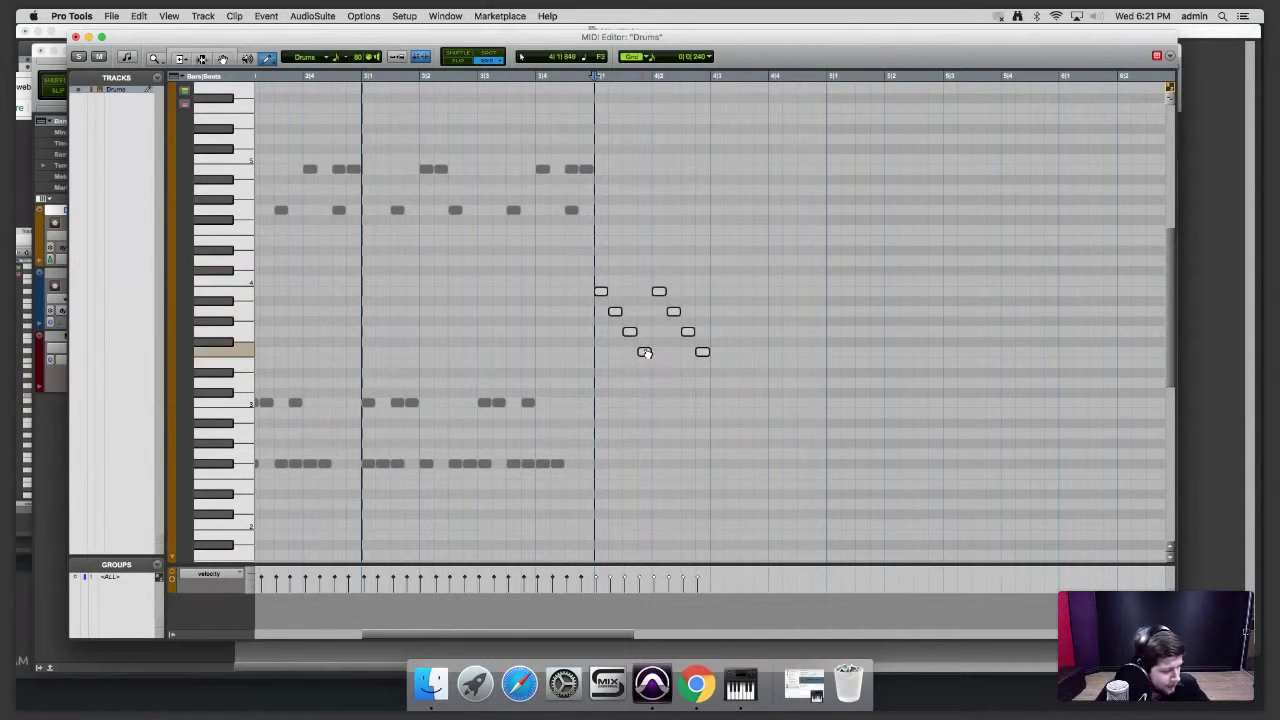
drag(645, 355, 760, 355)
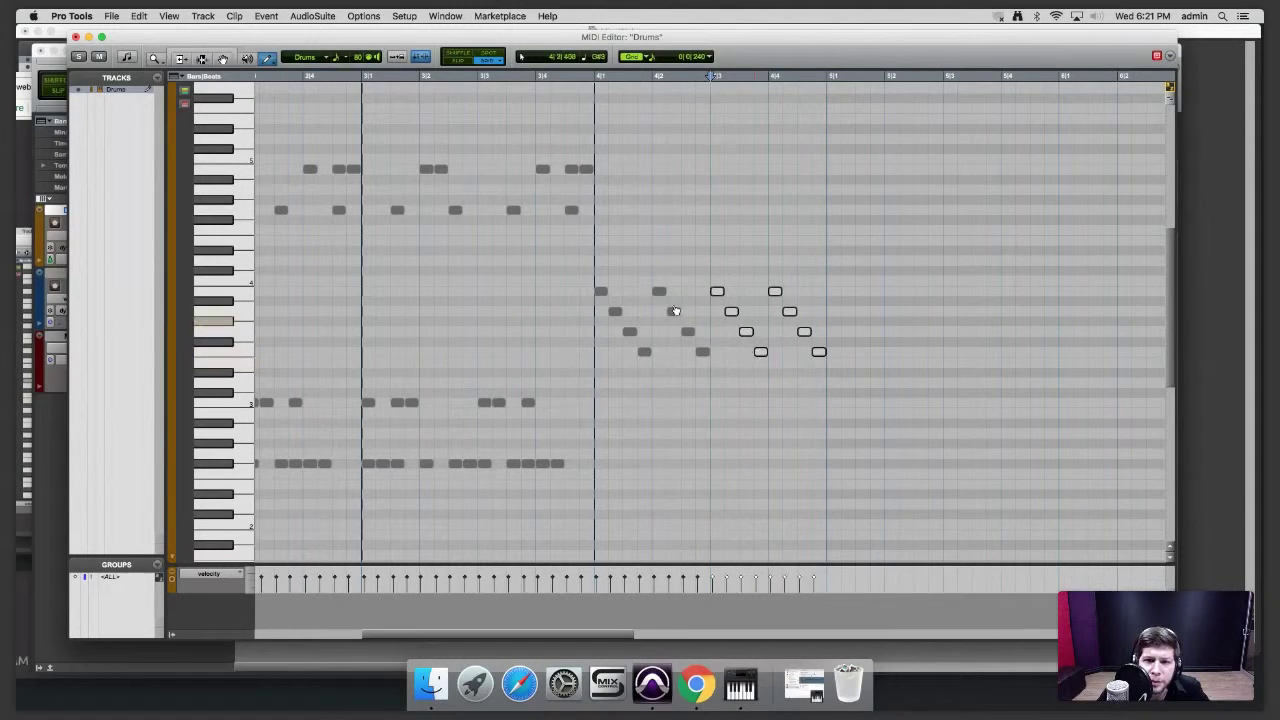
click(584, 78)
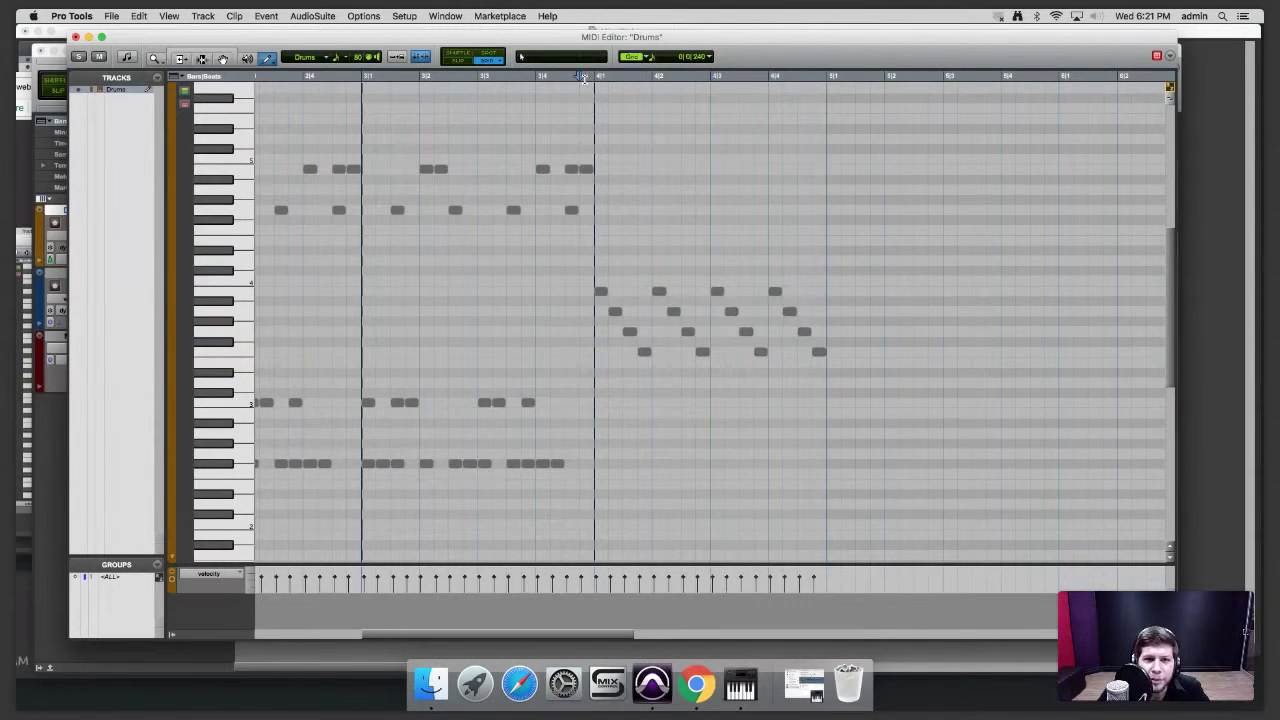
key(space)
key(space)
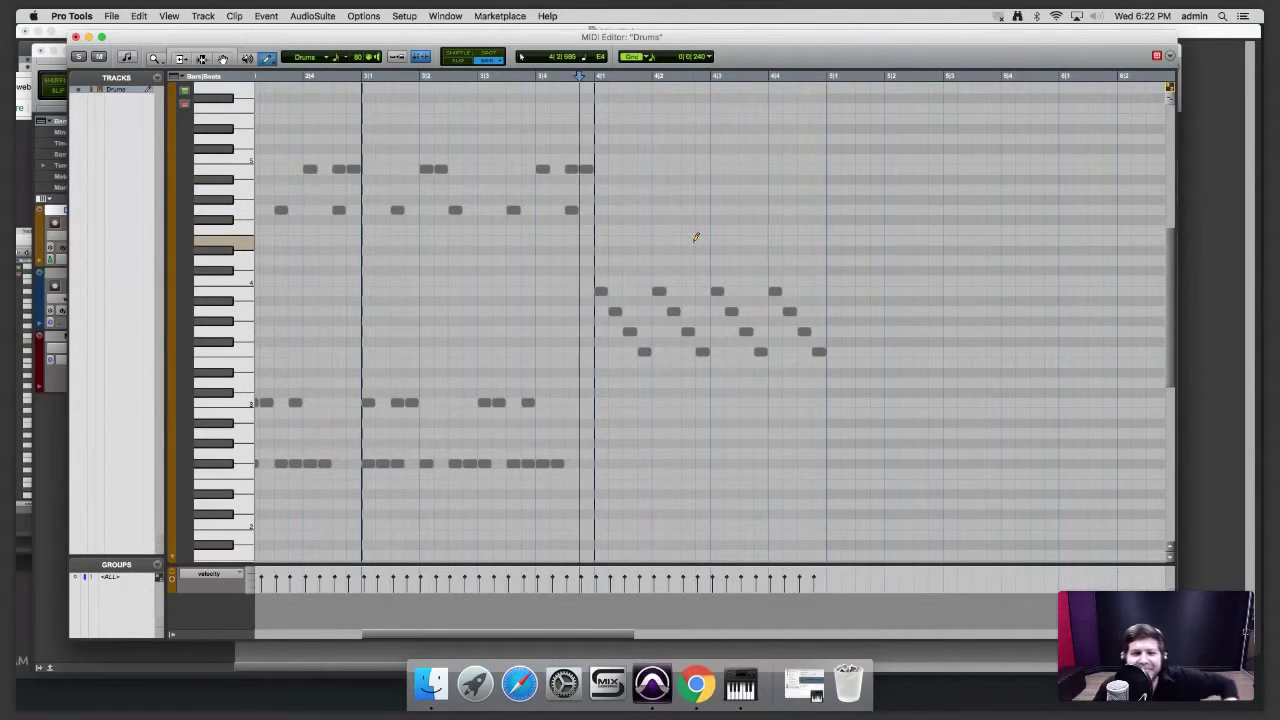
- Regroup bar 4's sixteenth notes into pairs on B3, G3, A3, F3, A3, F3, B3 and G3, and play back from mid bar 3
click(604, 290)
drag(618, 314, 617, 295)
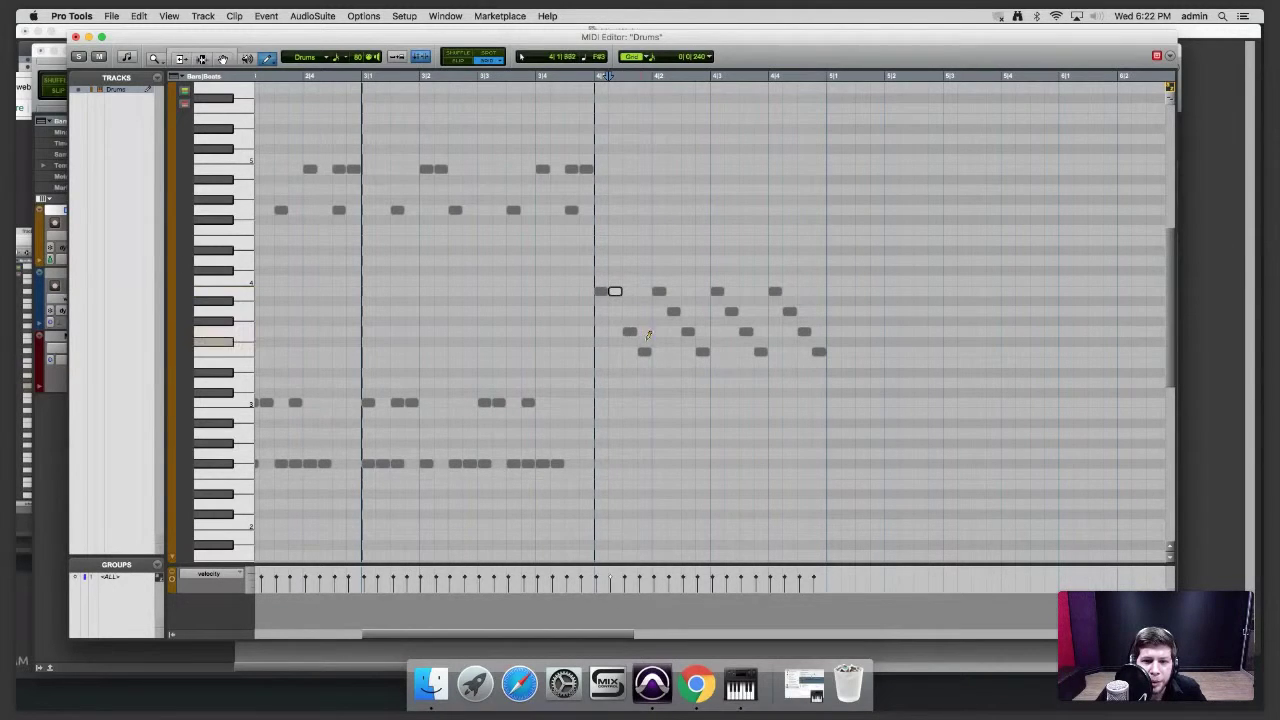
drag(648, 357, 688, 353)
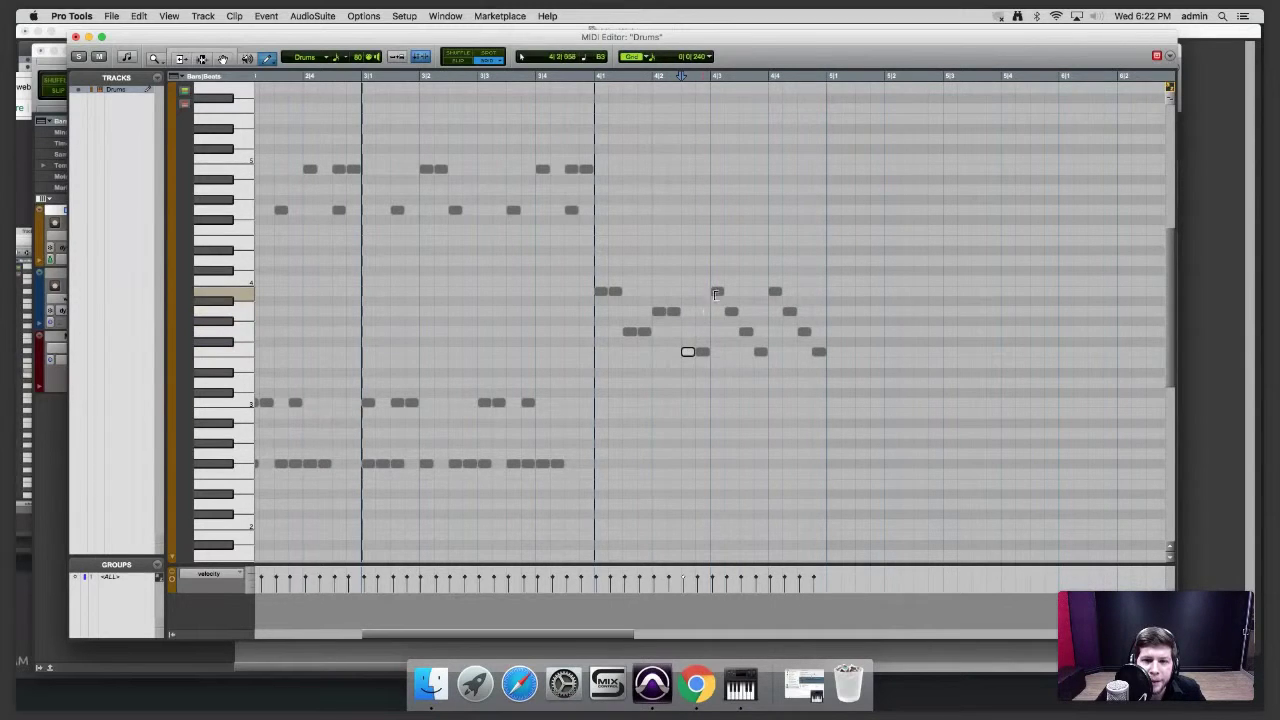
drag(720, 295, 748, 347)
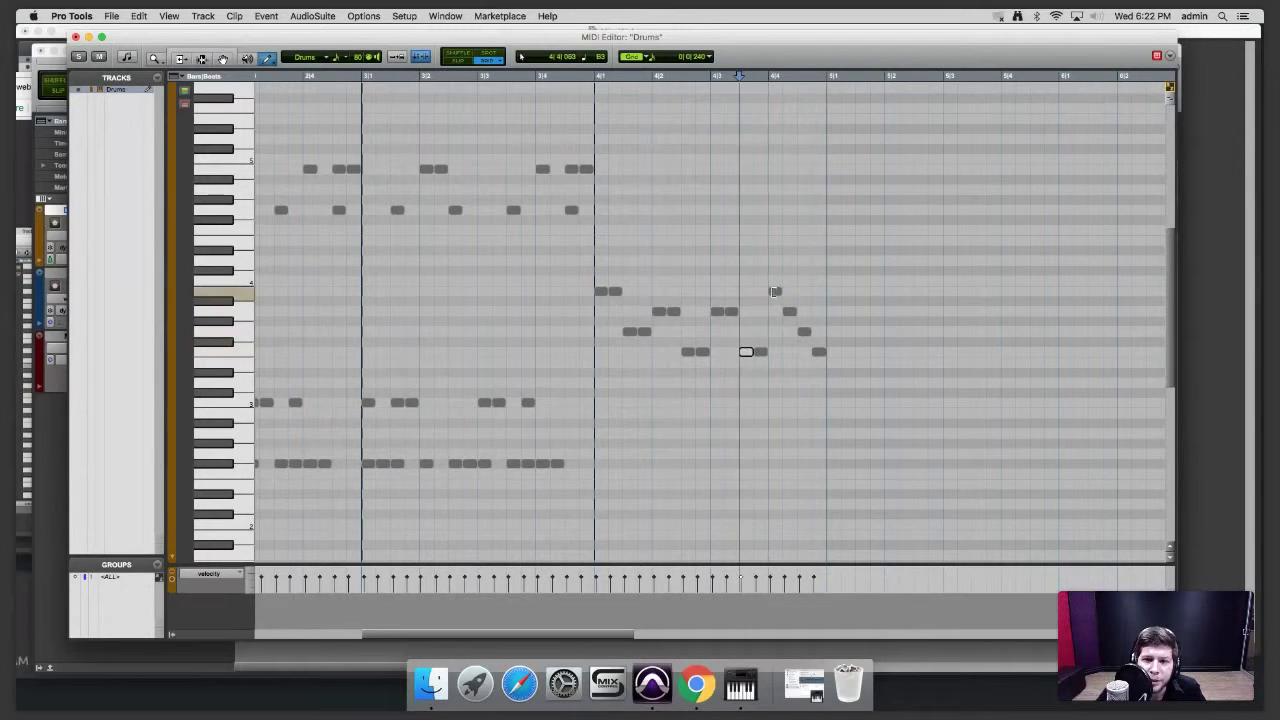
click(789, 292)
drag(819, 354, 819, 333)
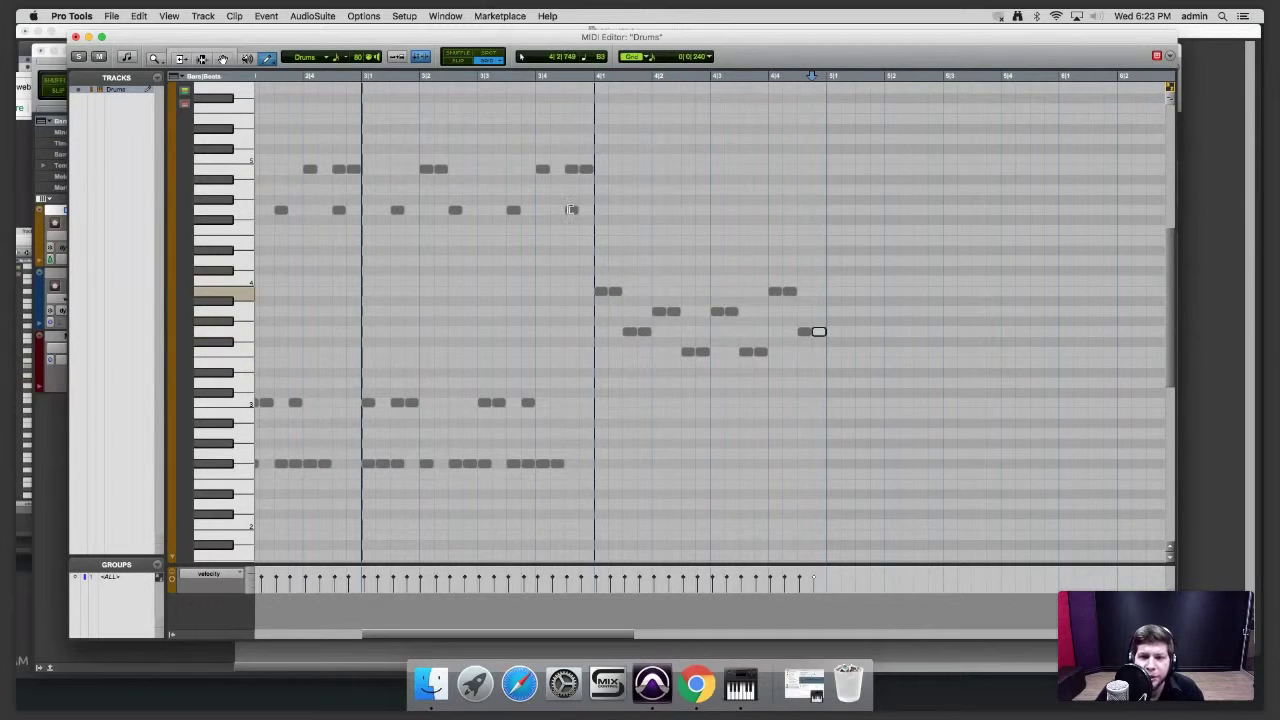
click(492, 80)
key(space)
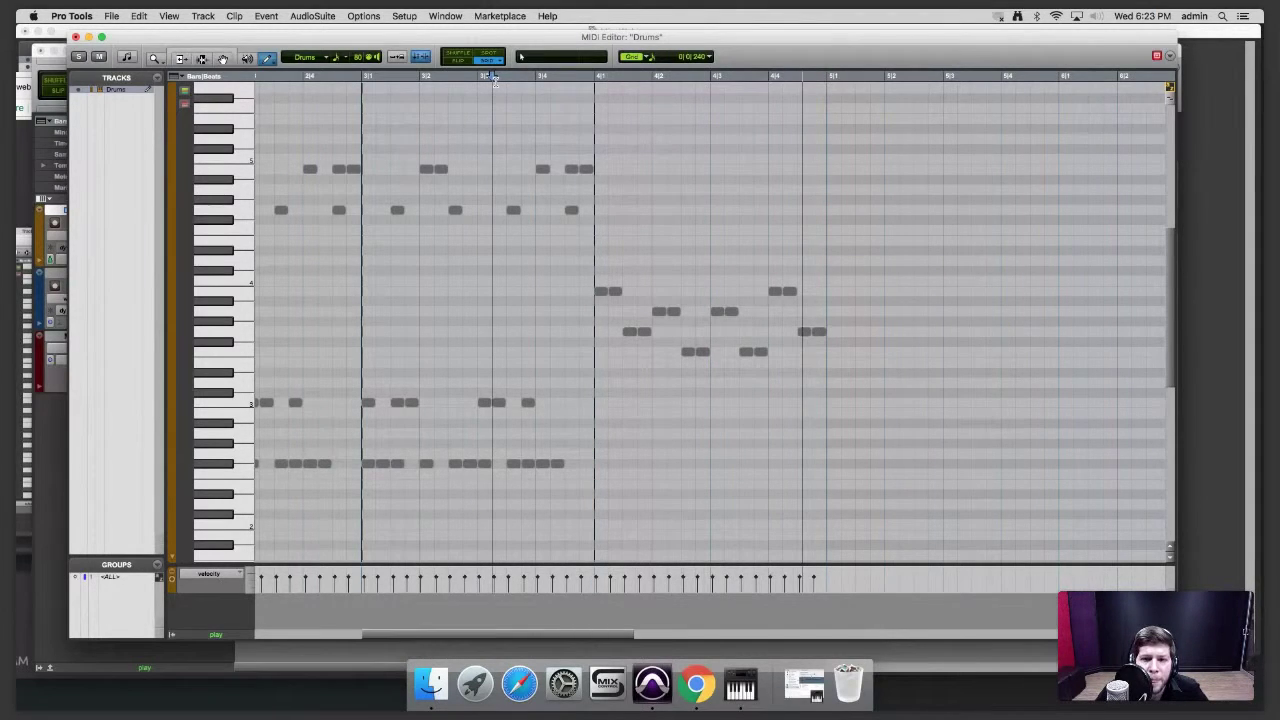
key(space)
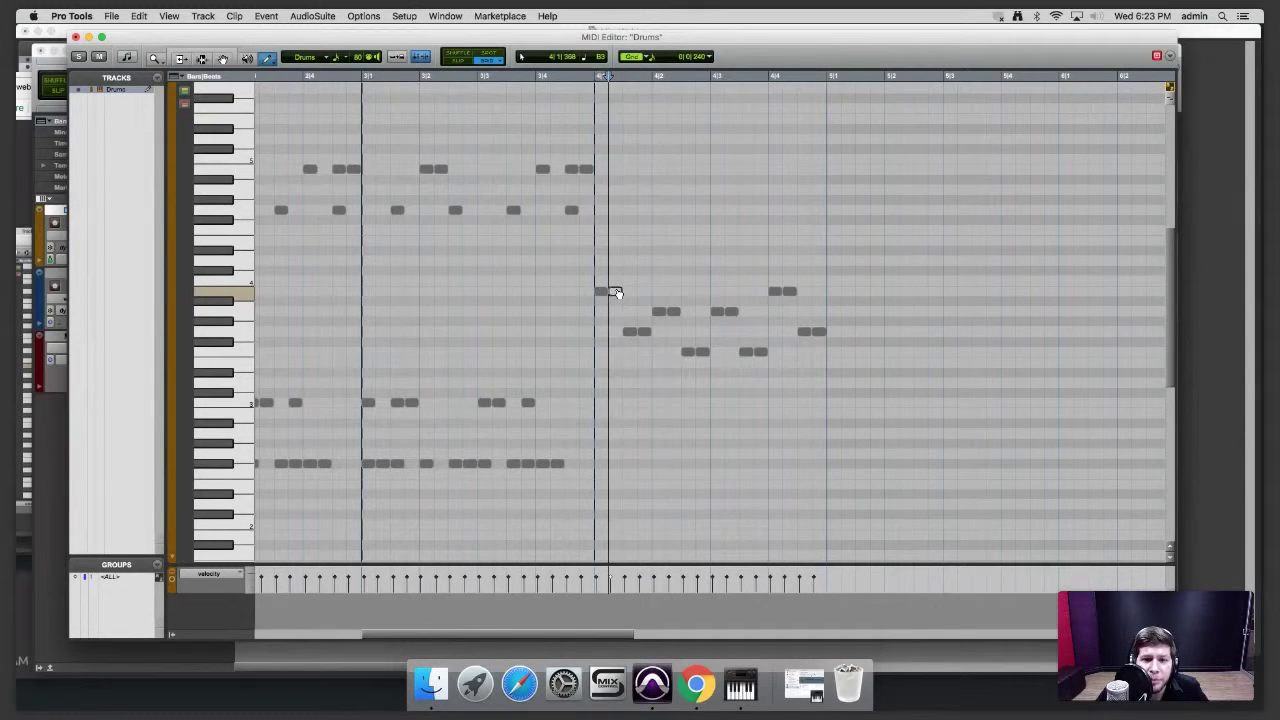
- Set each beat's first pair in bar 4 to B3, A3, G3, F3 and the second pairs to C3, C3, C3, A4, and play them back
drag(632, 336, 634, 404)
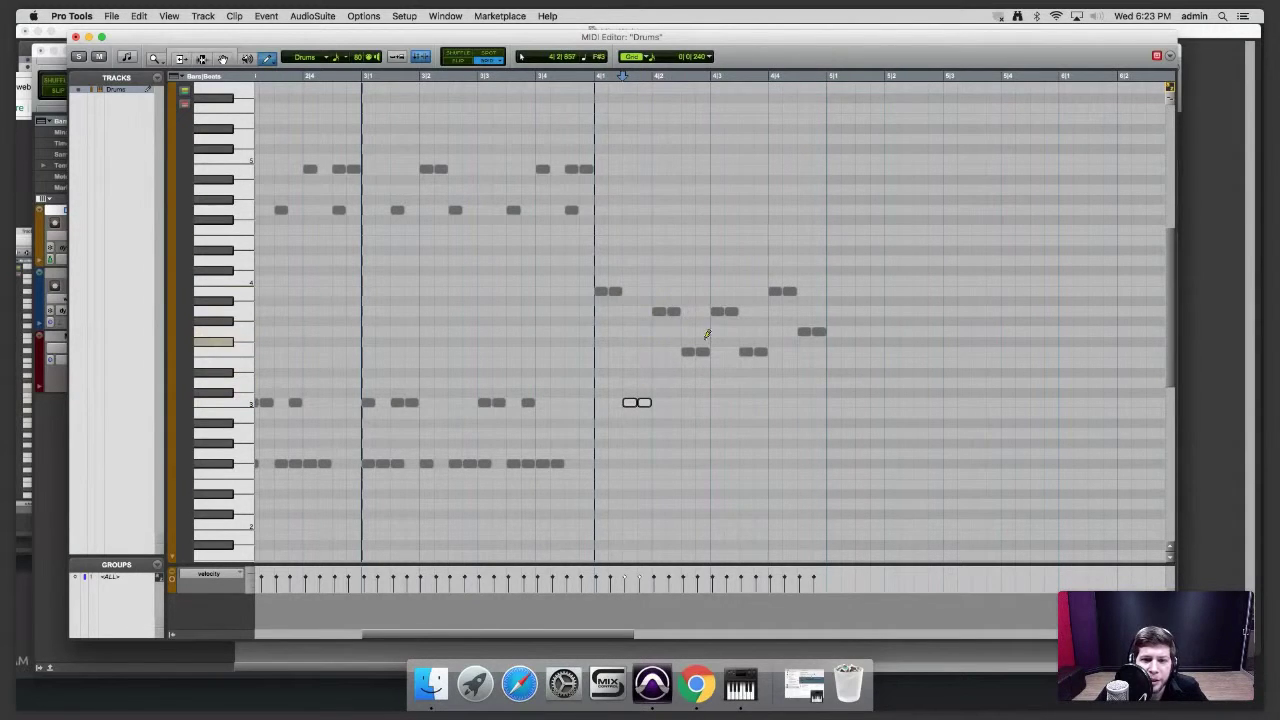
drag(692, 352, 694, 404)
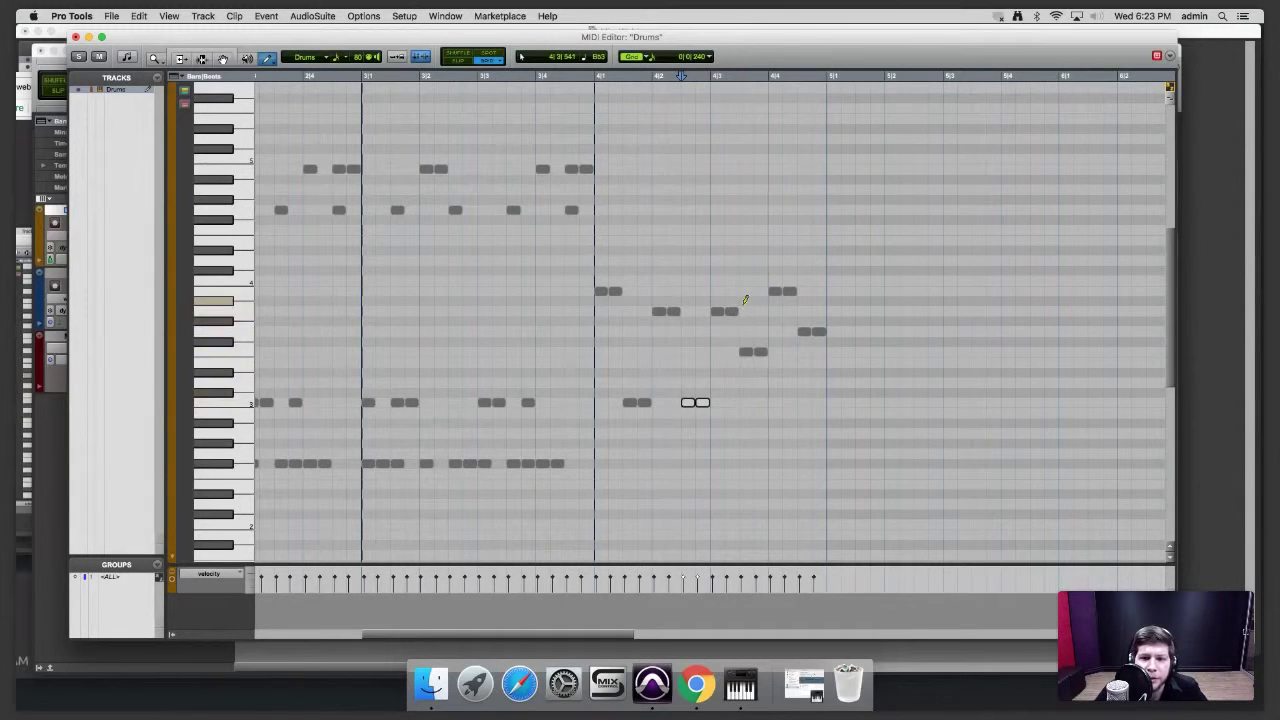
click(721, 313)
drag(720, 324, 749, 406)
click(757, 350)
click(776, 291)
drag(776, 292, 800, 189)
click(808, 334)
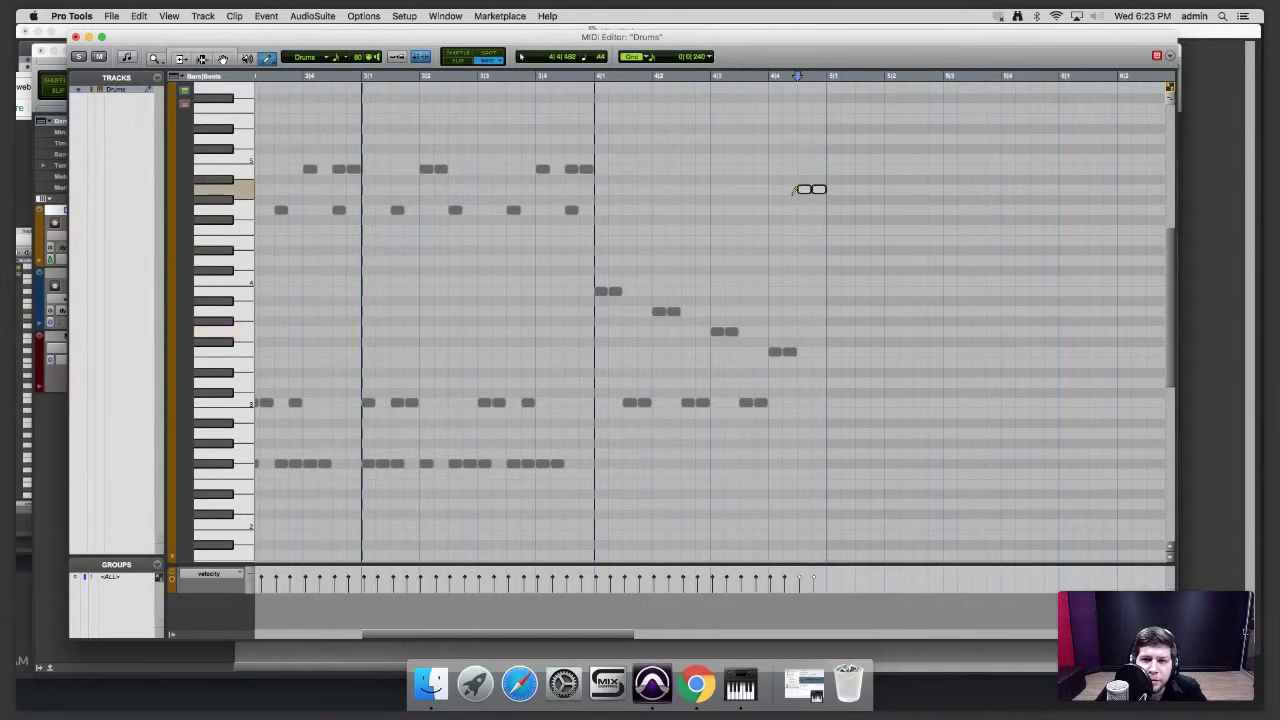
click(502, 76)
key(space)
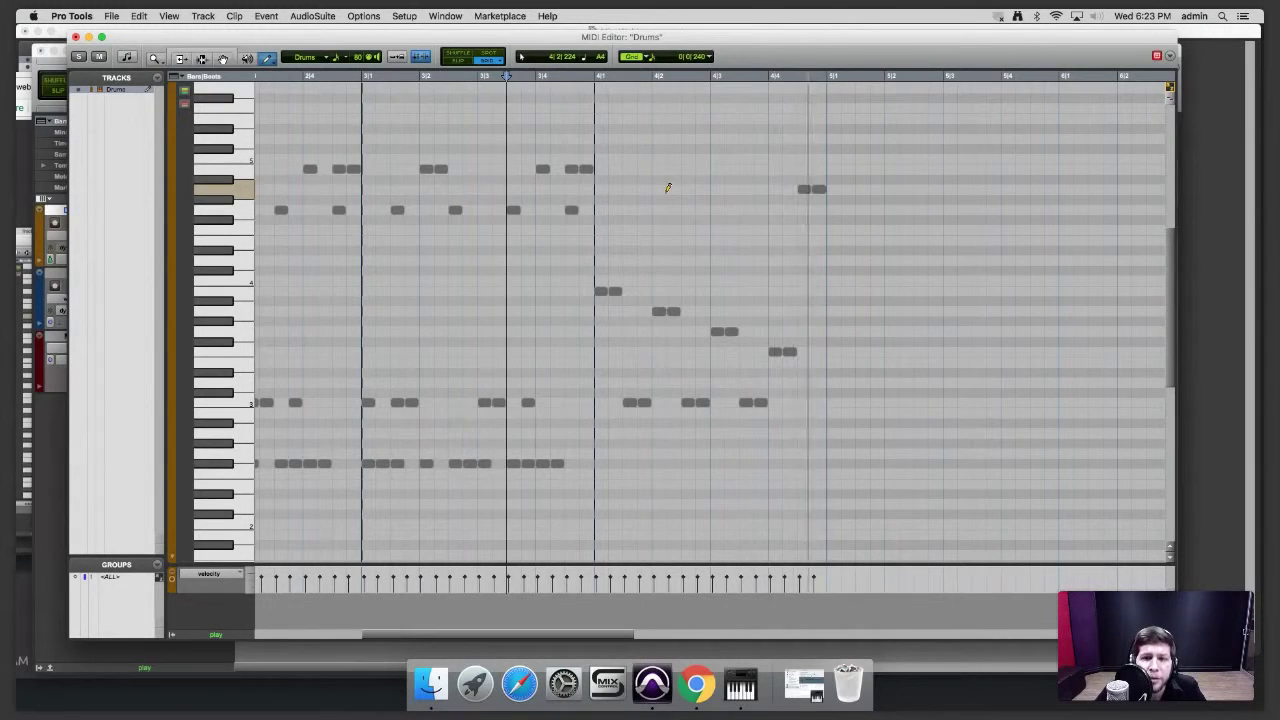
key(space)
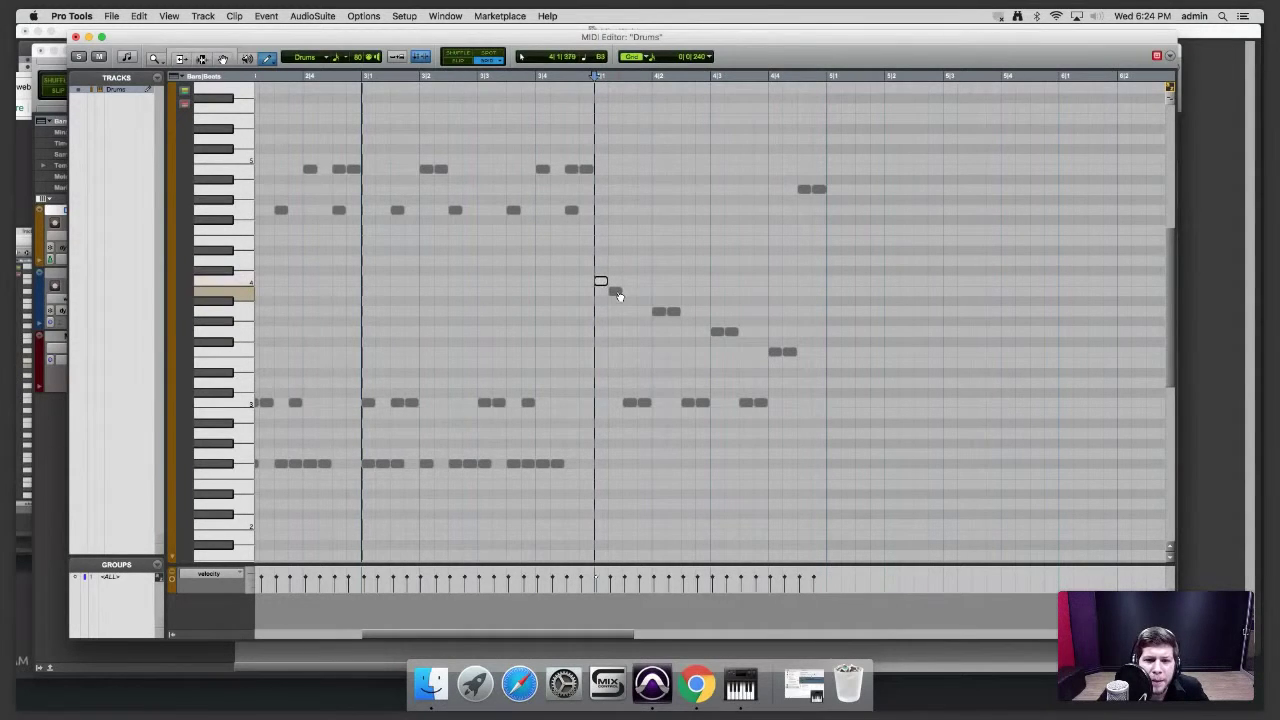
- Clear bar 4, and draw the sixteenth-note paradiddle C4, B3, C4, C4, B3, C4, B3, B3 on beats 1 and 2
drag(860, 182, 603, 418)
key(Delete)
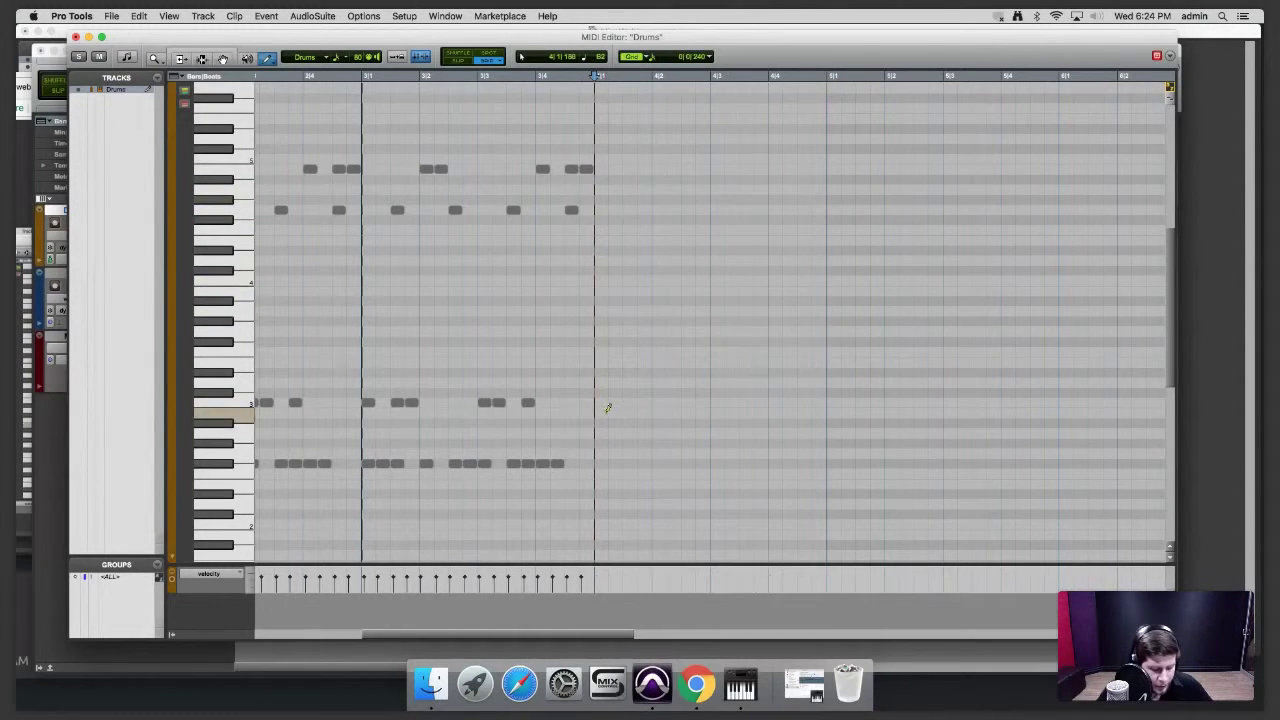
click(614, 291)
click(628, 281)
click(643, 281)
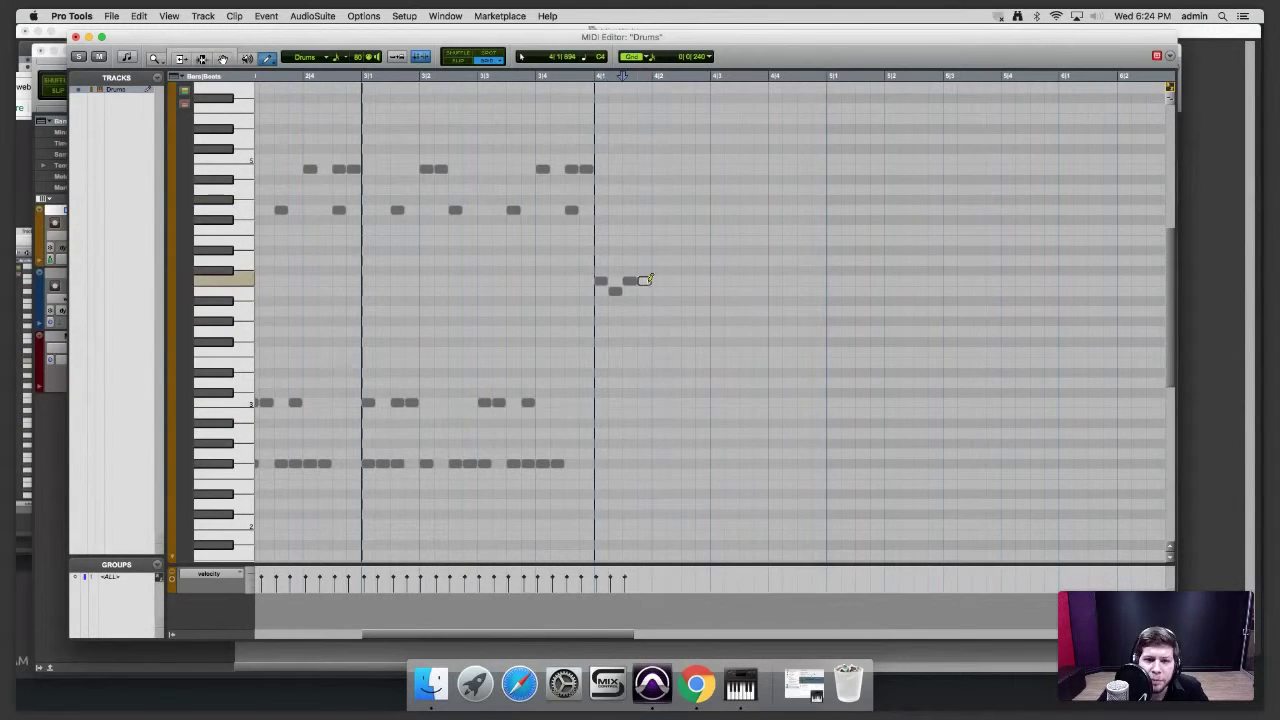
click(659, 291)
click(673, 281)
click(688, 291)
click(702, 291)
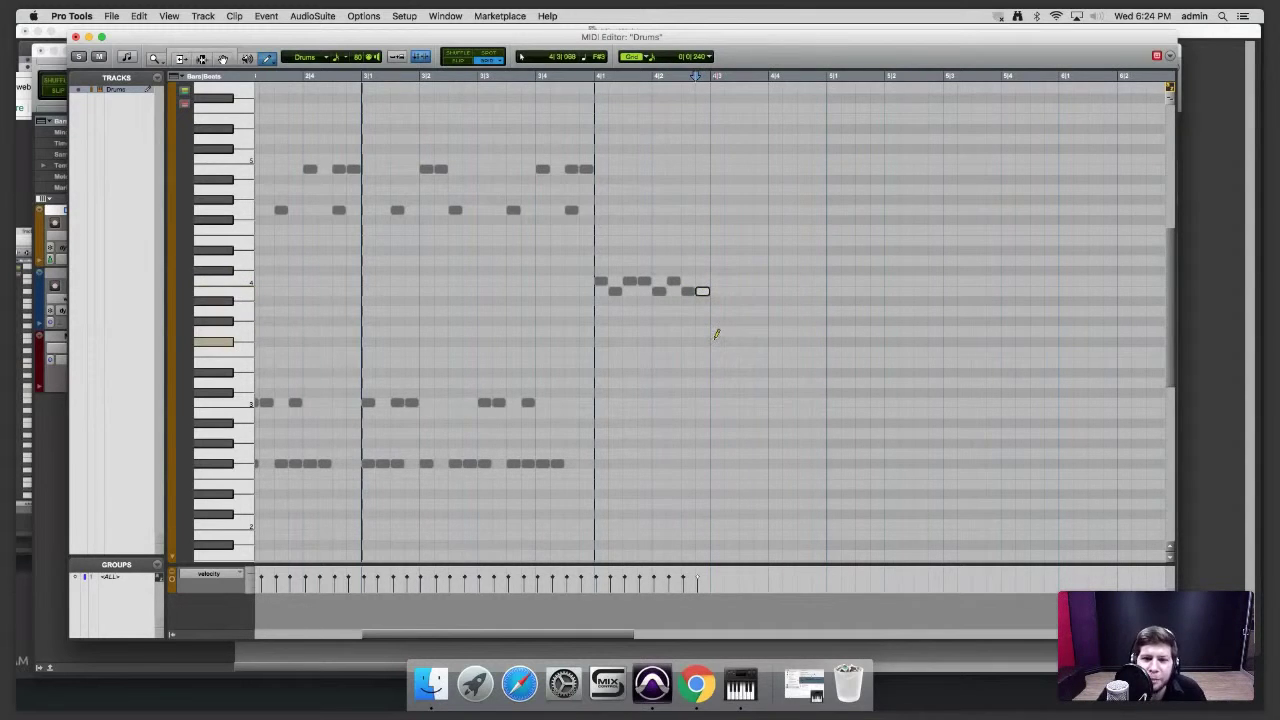
- Draw the same C4 and B3 sixteenth-note paradiddle on beats 3 and 4 of bar 4
click(718, 282)
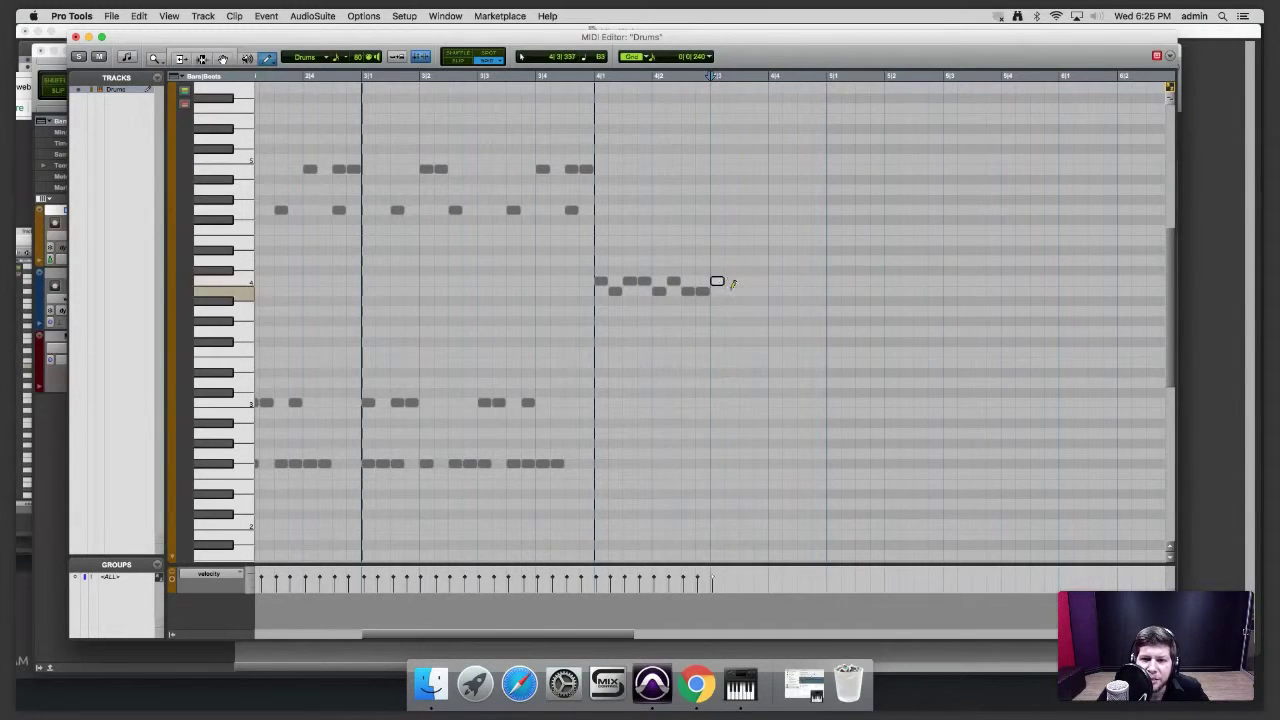
click(746, 281)
click(760, 281)
click(775, 291)
click(789, 281)
click(804, 291)
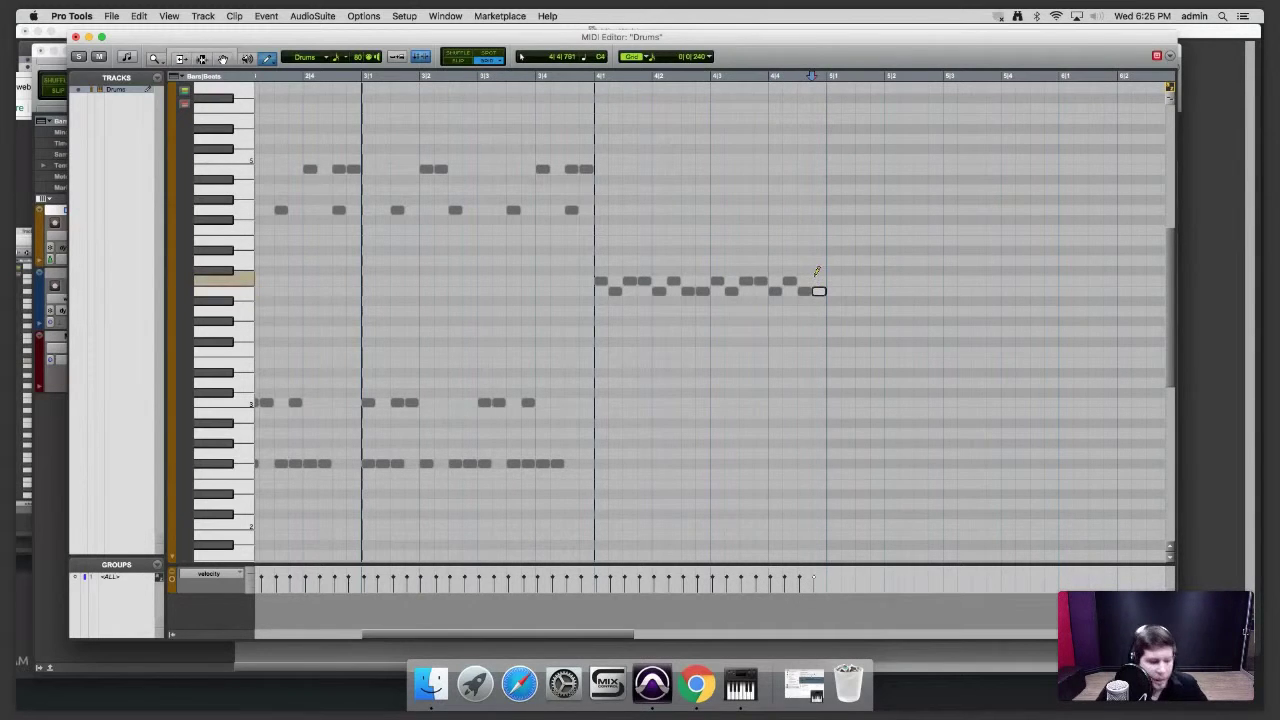
- Transpose bar 4's beat 2 notes to F#3 and G3, beat 3 to D#4 and D4, beat 4 to G3 and G#3, and play them back
drag(822, 270, 801, 291)
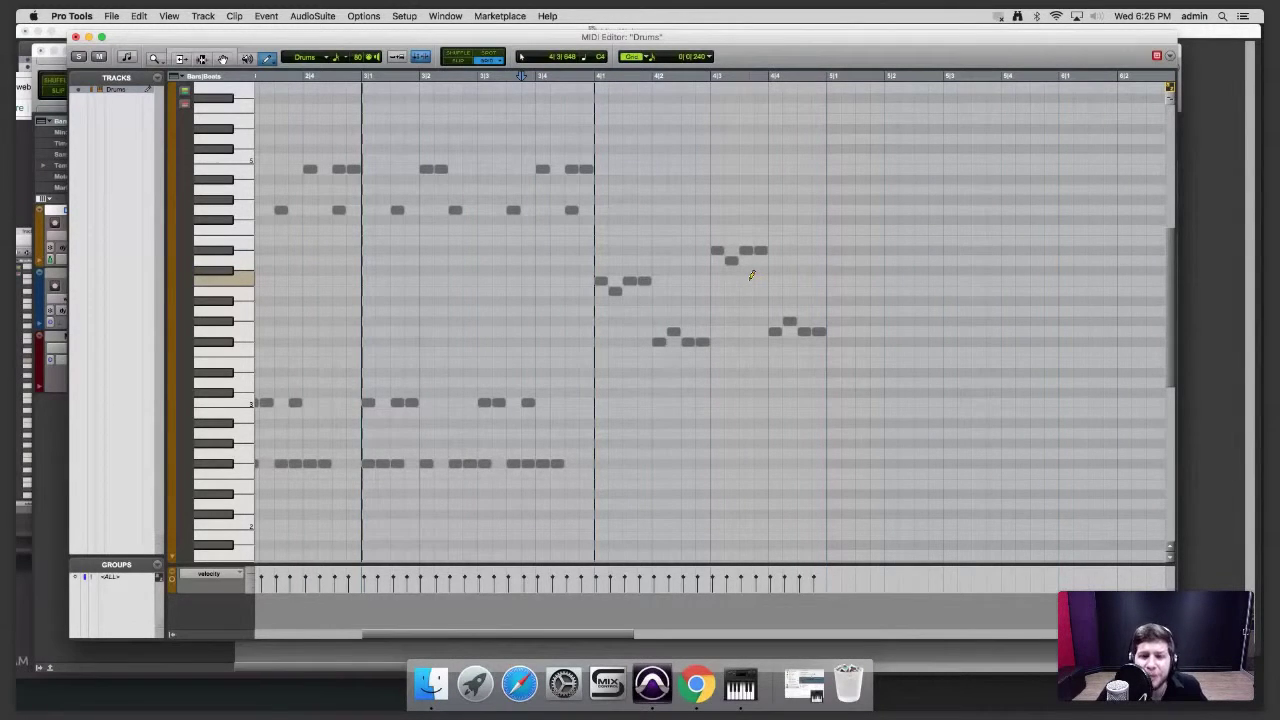
key(space)
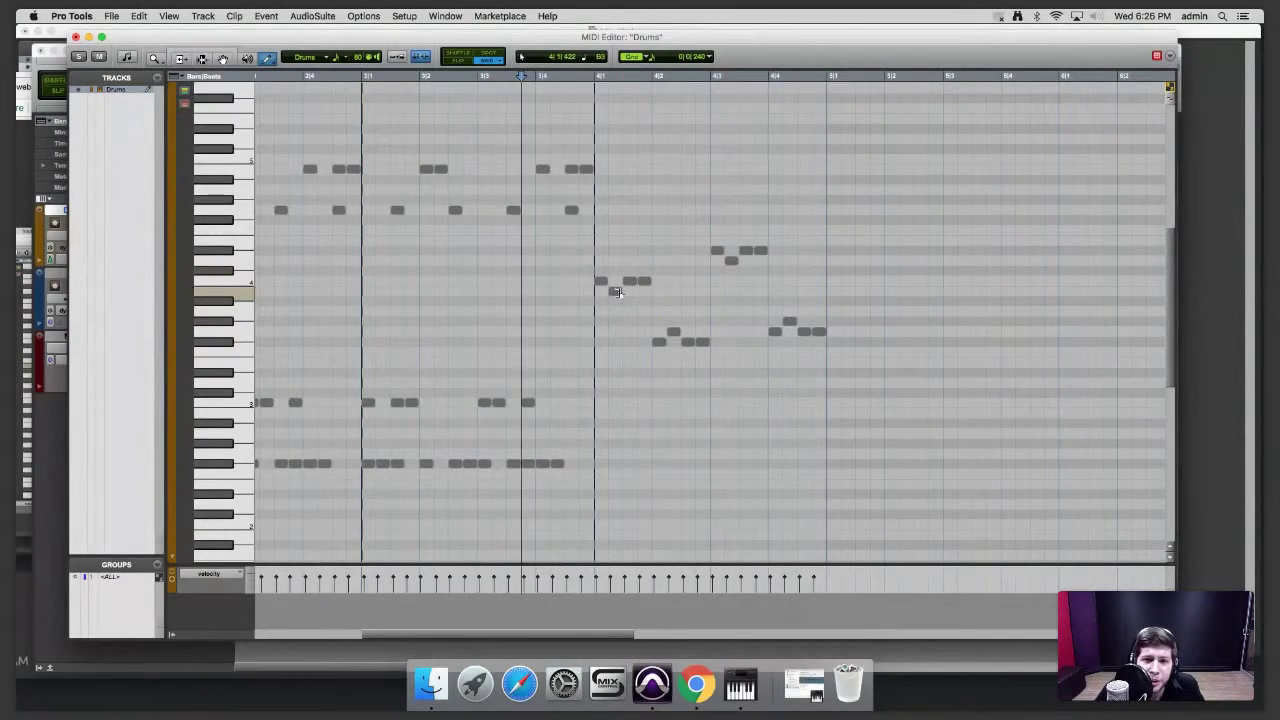
- Transpose bar 4's beat 1 second note to G3 and last two to D4, and the second notes of beats 2, 3 and 4 to A3, C4 and A#3
drag(616, 292, 615, 331)
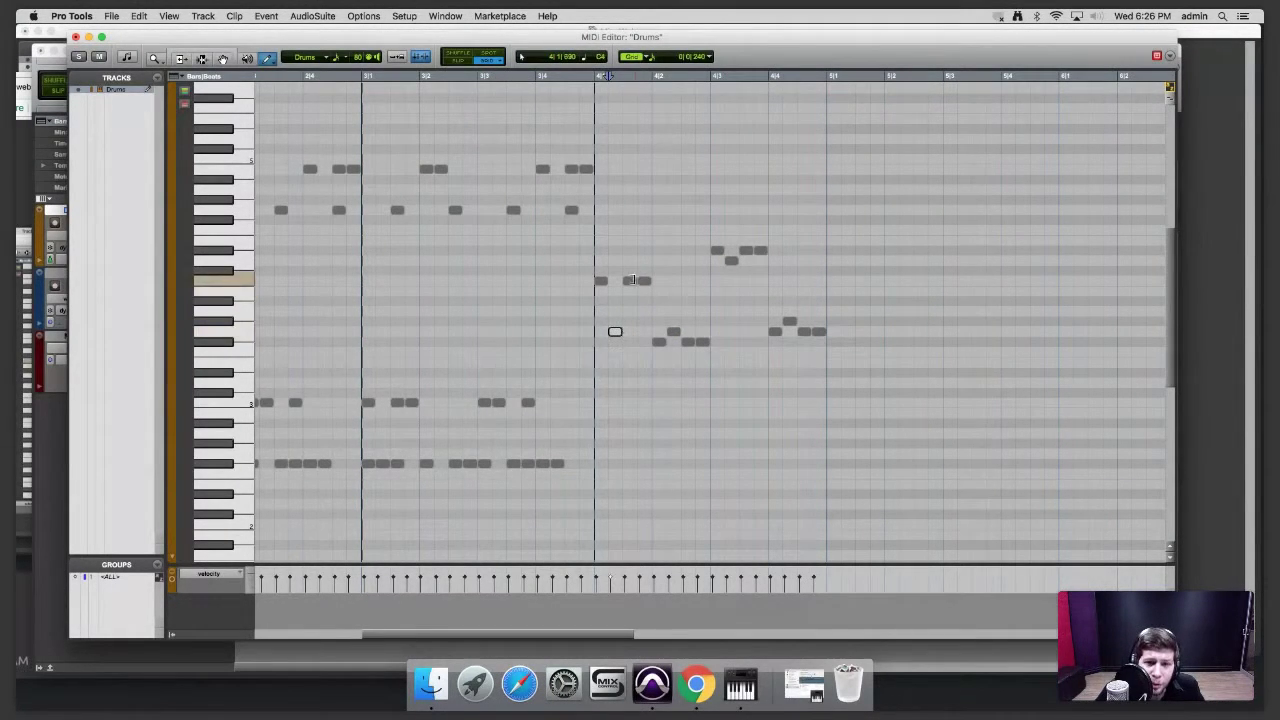
click(629, 261)
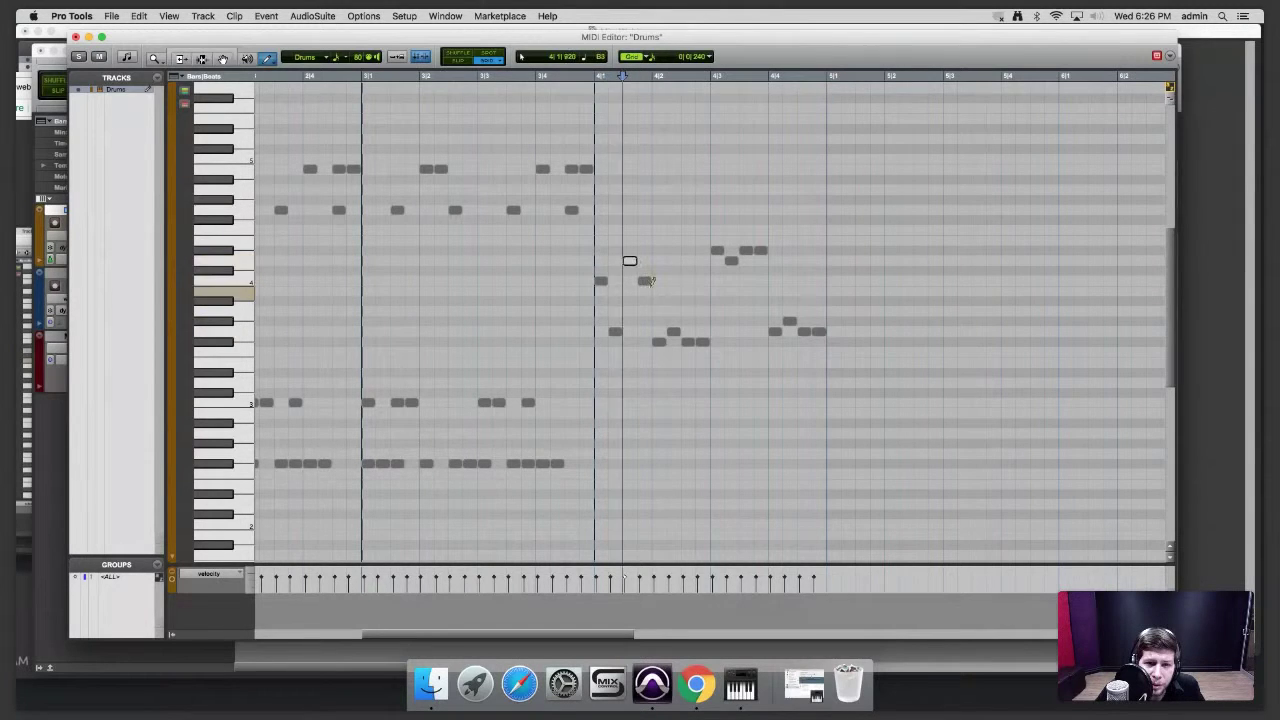
click(644, 262)
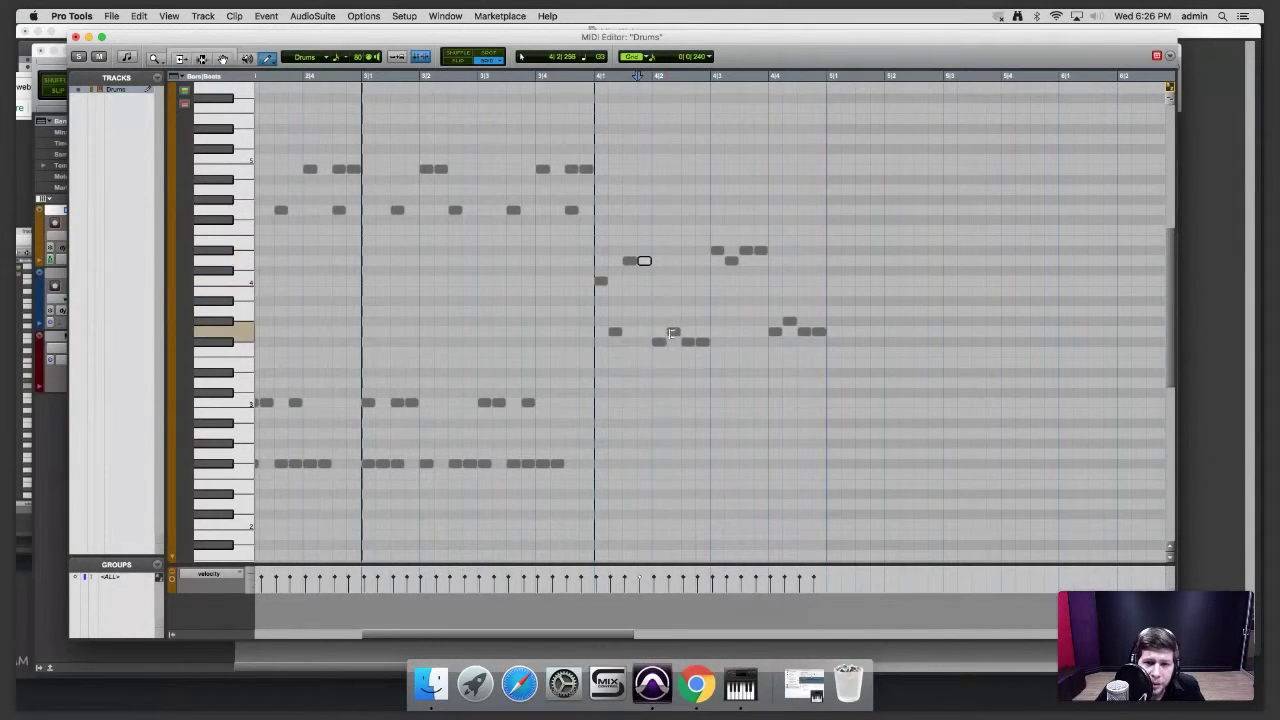
drag(674, 336, 674, 315)
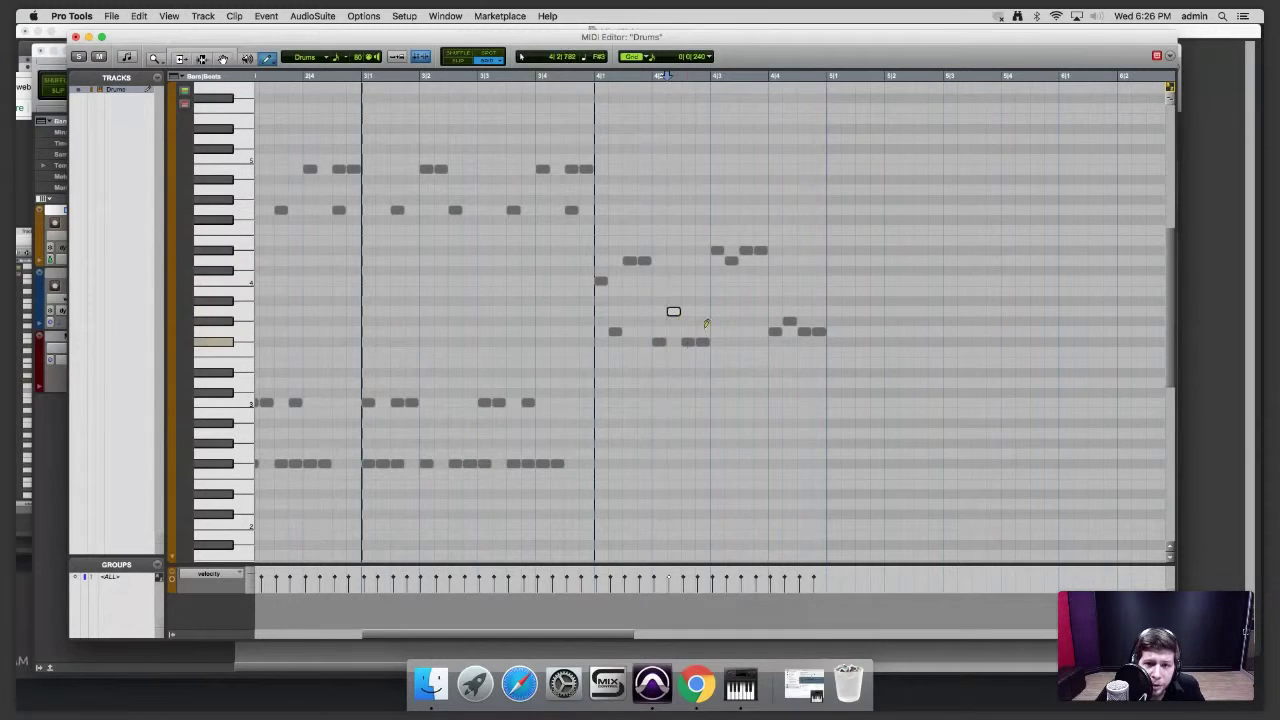
click(731, 280)
click(789, 313)
drag(790, 314, 789, 301)
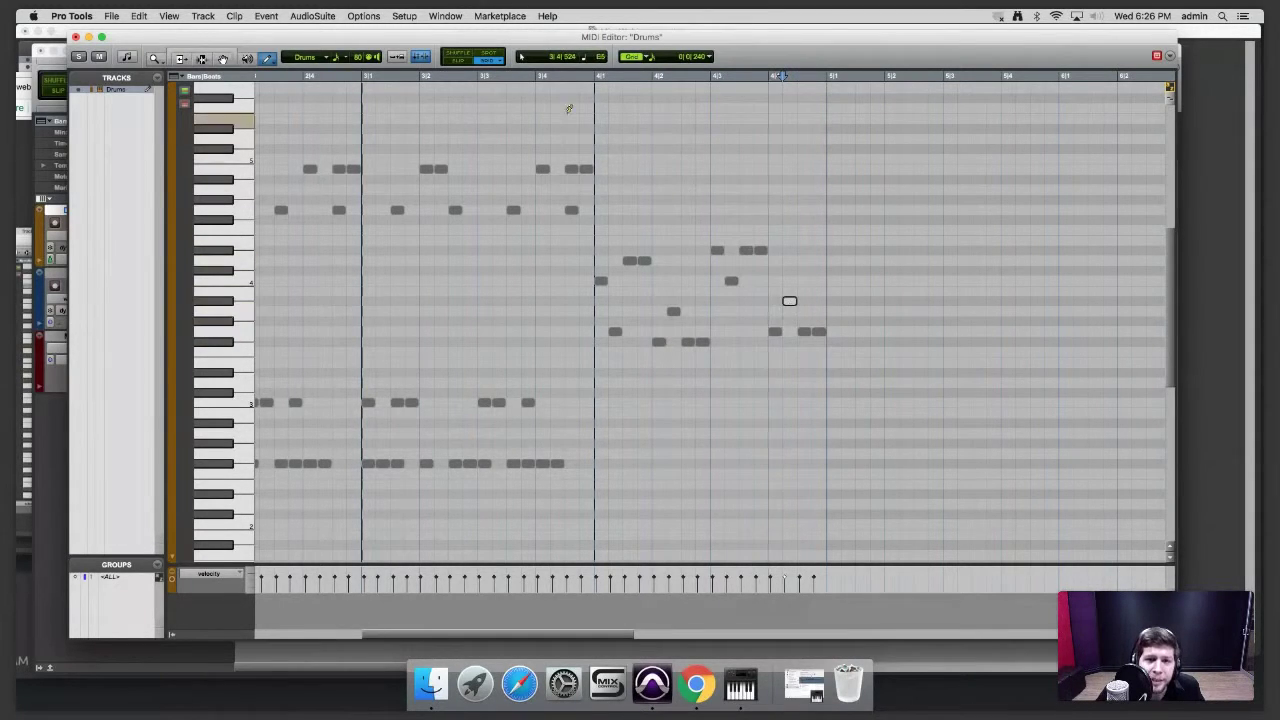
- Play back the bar 4 fill from bar 3, and close the MIDI Editor to play the four-bar beat from the start
click(518, 78)
key(space)
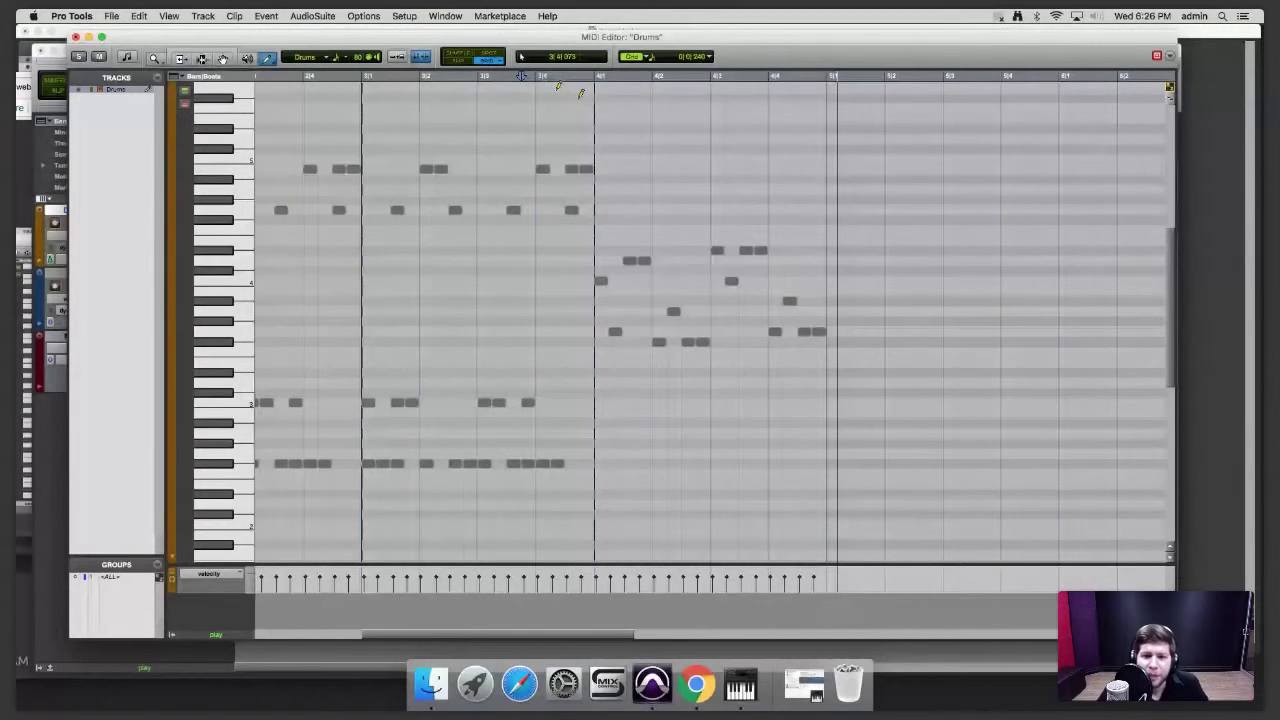
key(space)
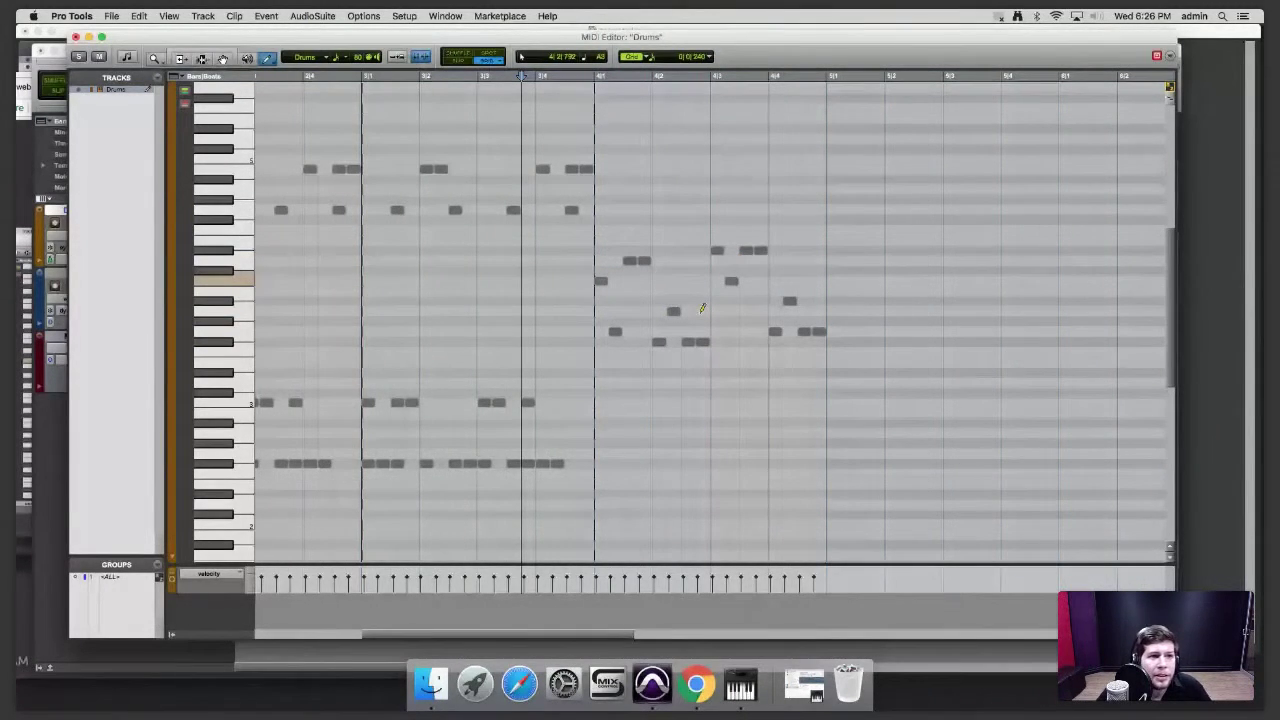
key(super+w)
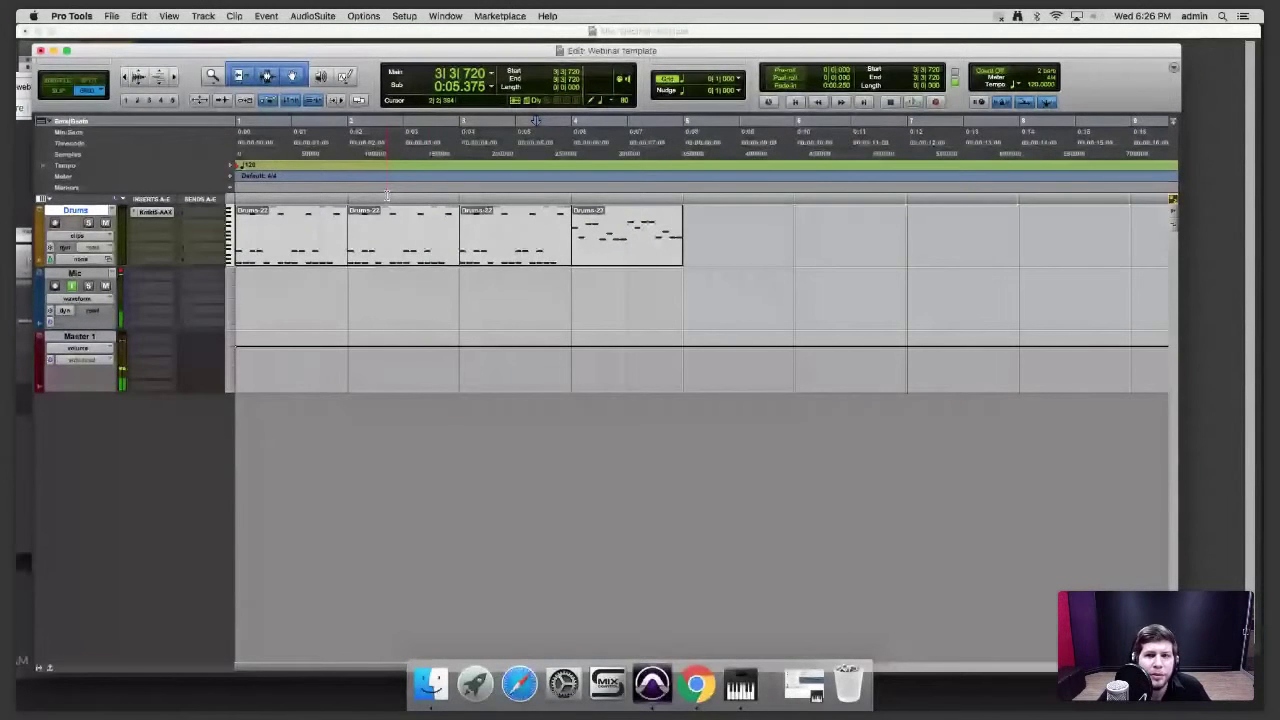
key(Return)
key(space)
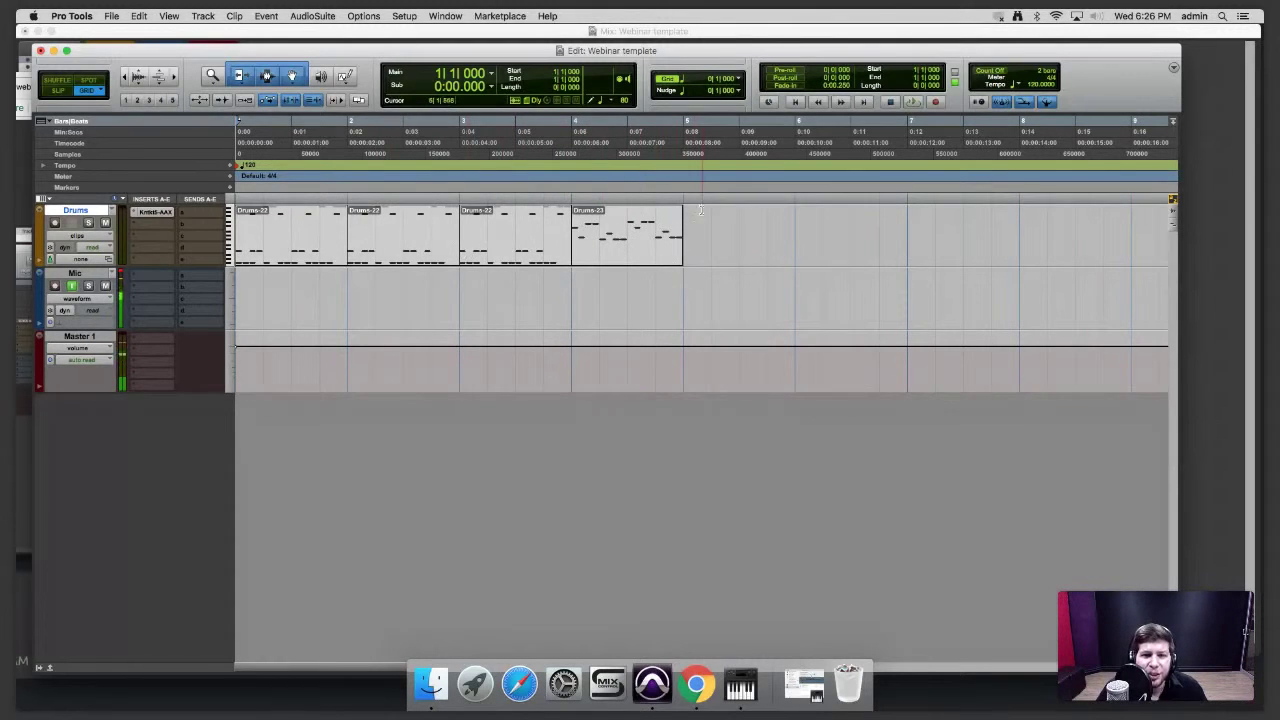
- Duplicate the four bars of drum clips into bars 5 to 8, and delete the copies
drag(689, 212, 240, 221)
key(super+d)
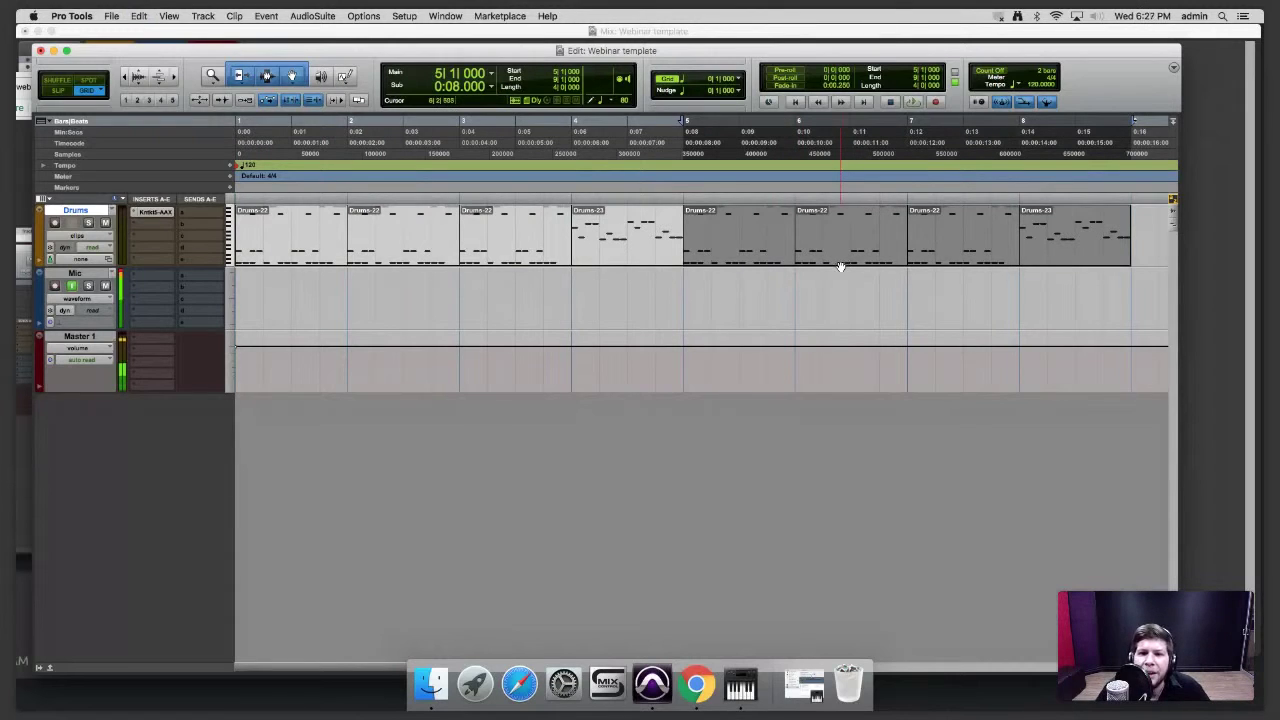
key(Delete)
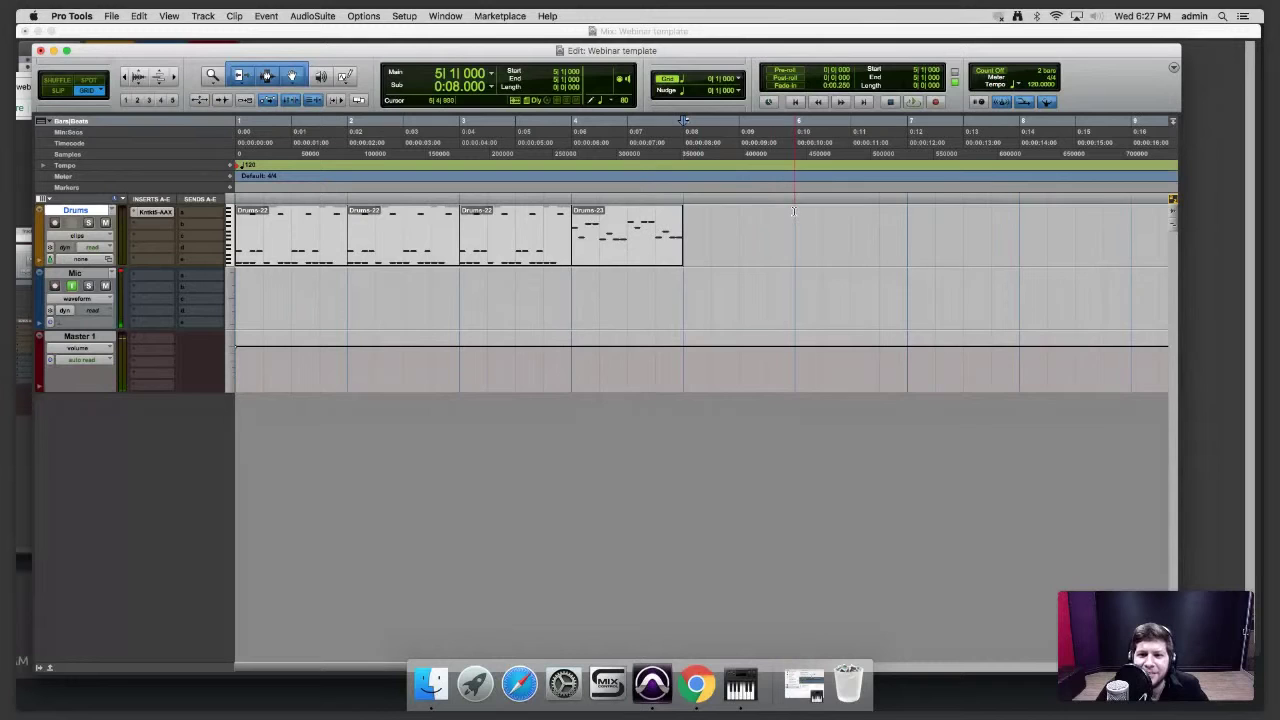
- Create an empty one-bar MIDI clip in bar 5 of the Drums track, and open it in the MIDI Editor
drag(794, 211, 683, 211)
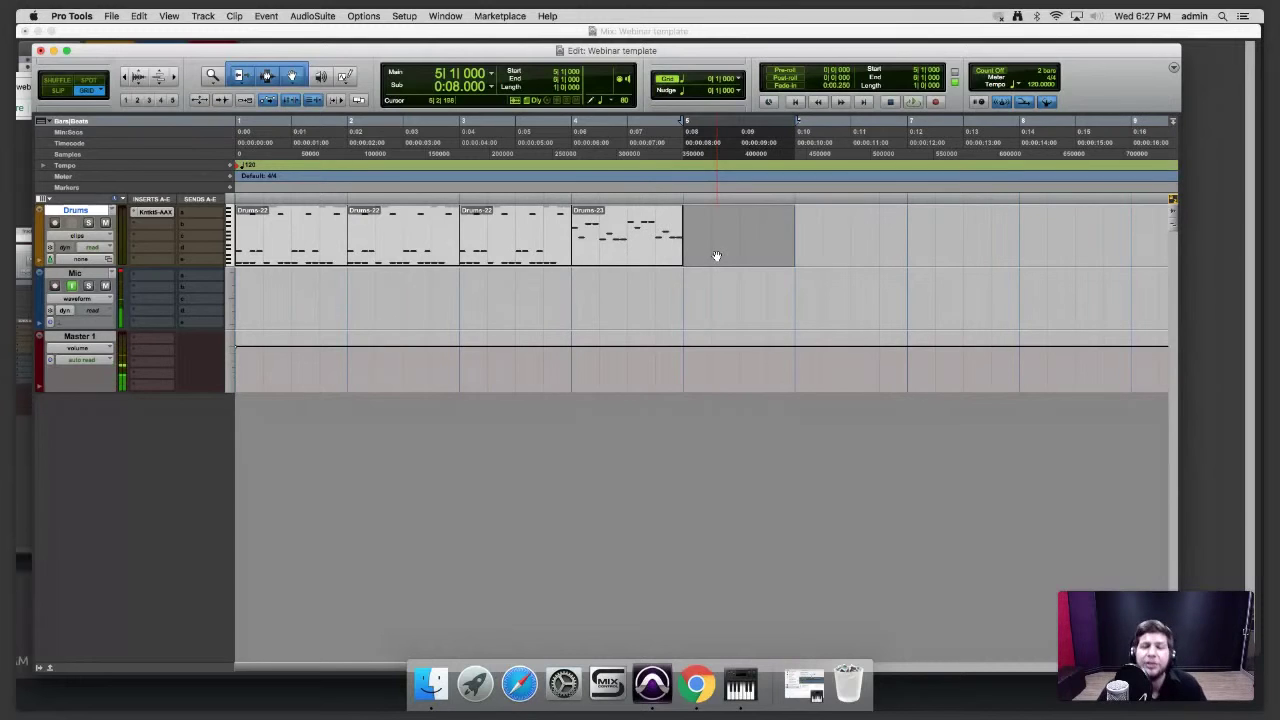
key(alt+shift+3)
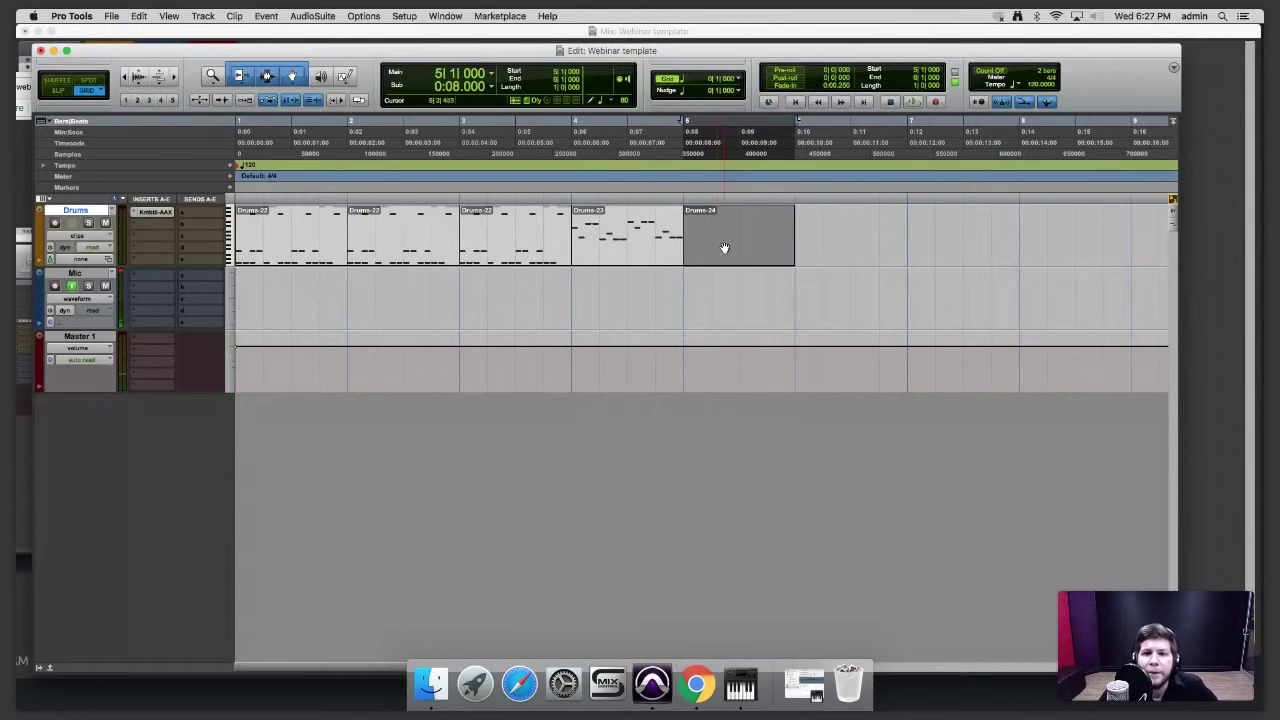
double_click(724, 247)
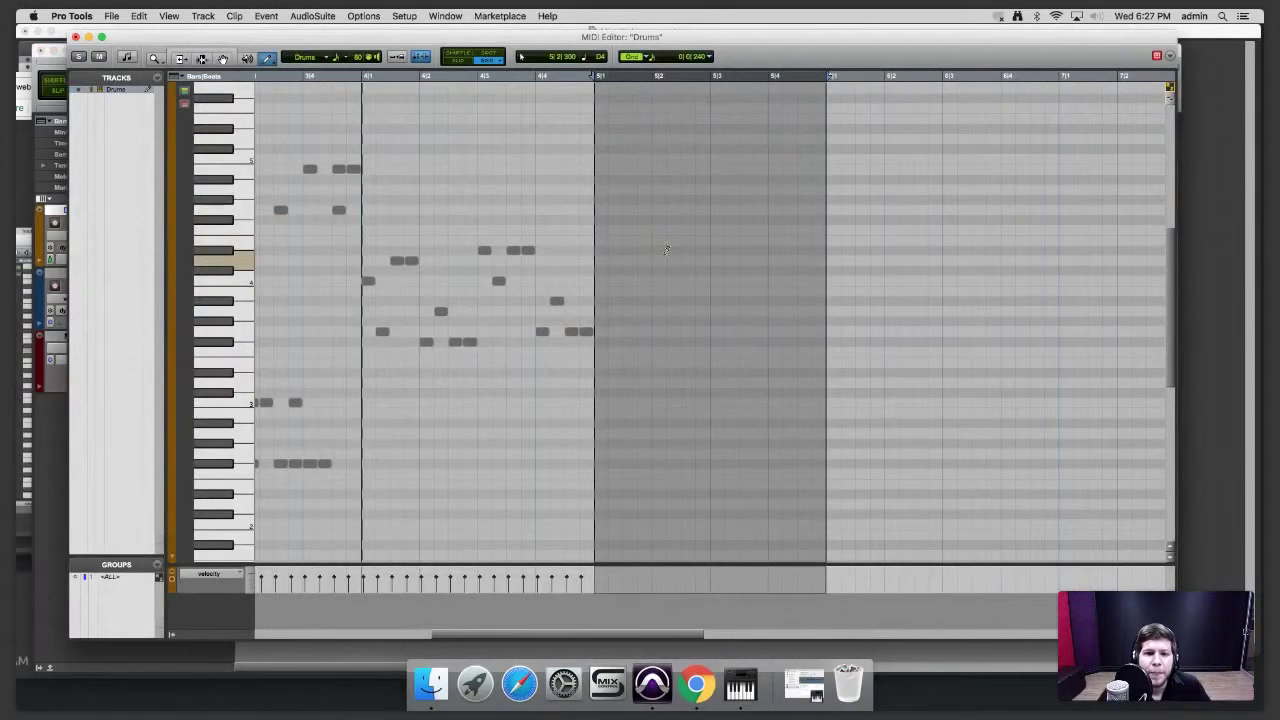
- Audition the drum sounds on keys B4, G4, E4, D#4 and D4
click(239, 171)
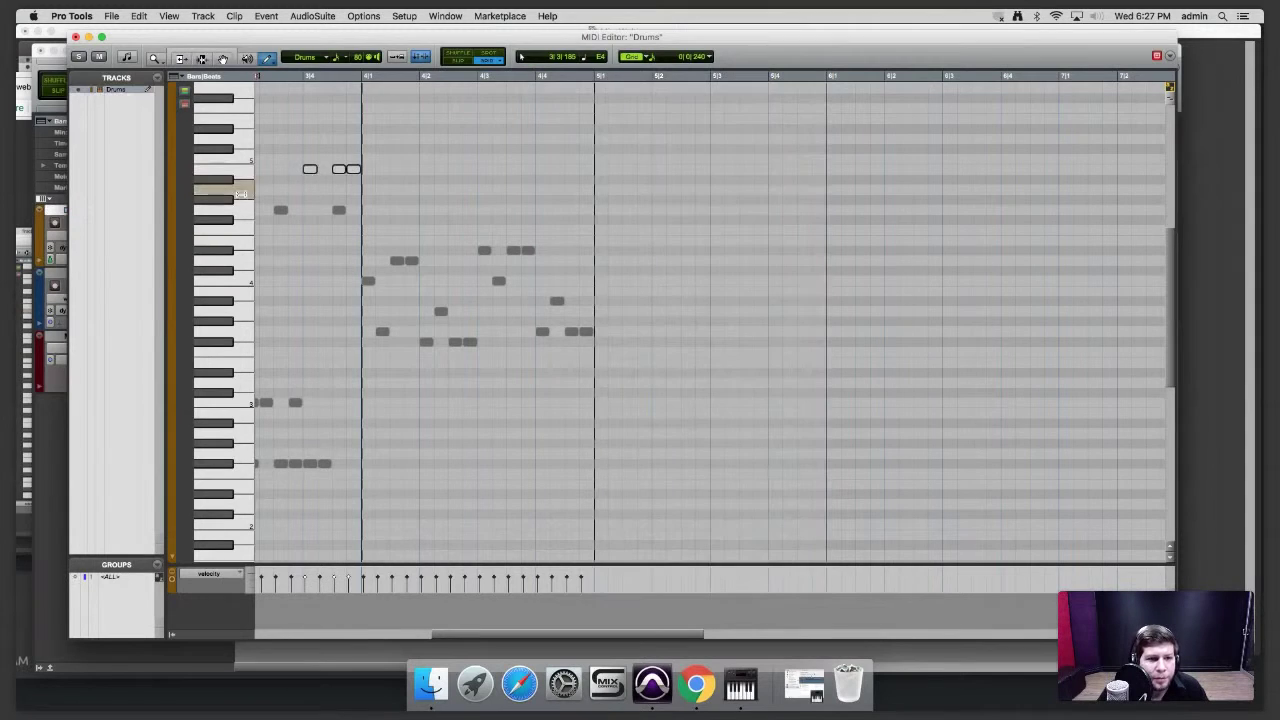
click(243, 209)
click(244, 244)
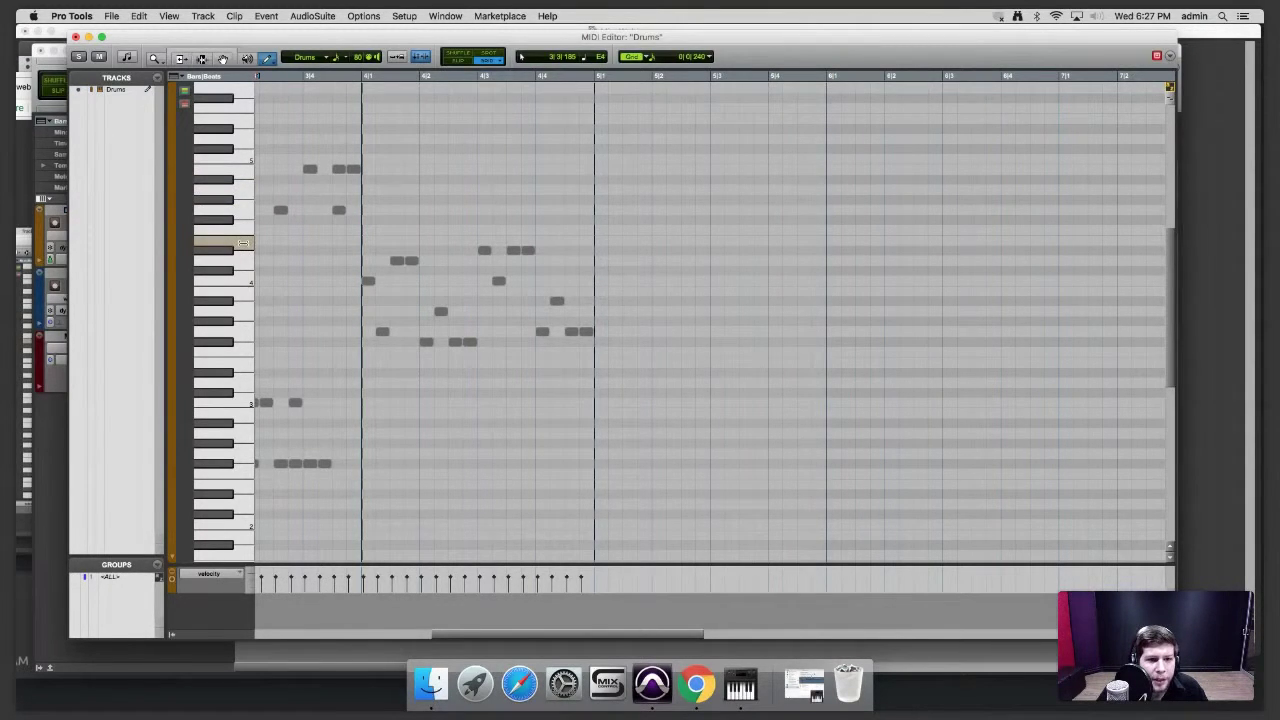
click(234, 250)
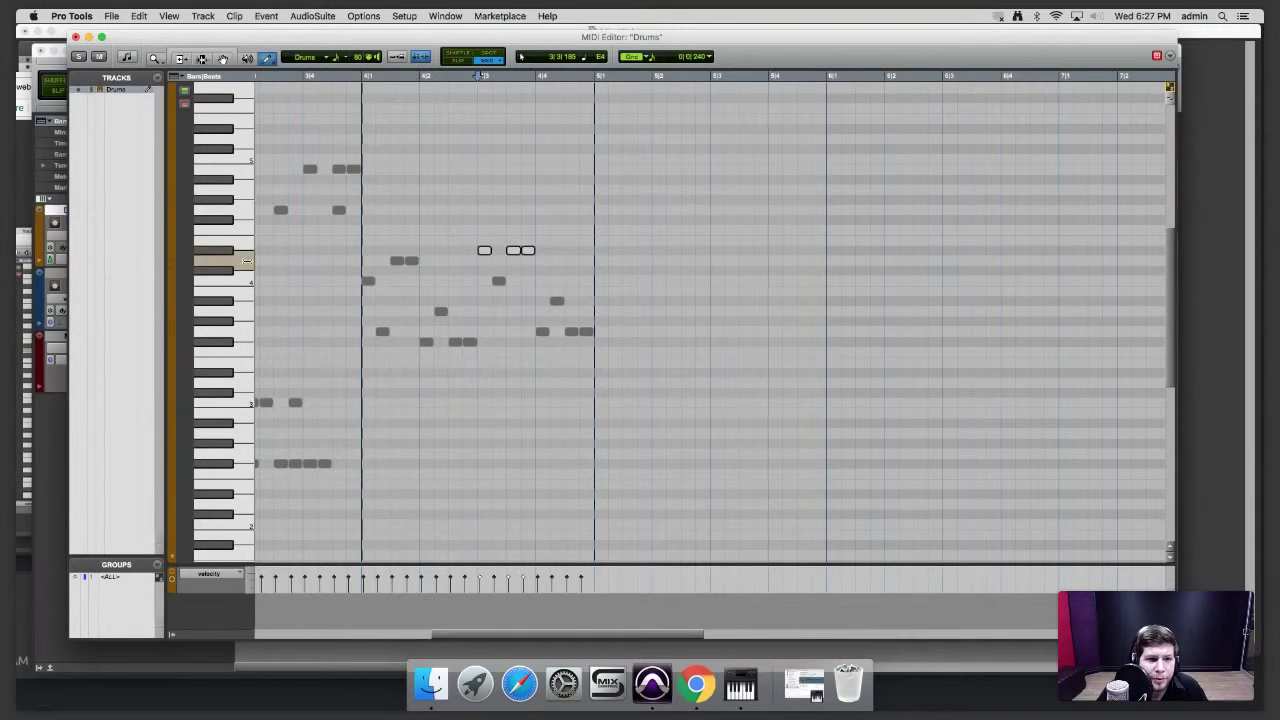
click(246, 261)
click(242, 240)
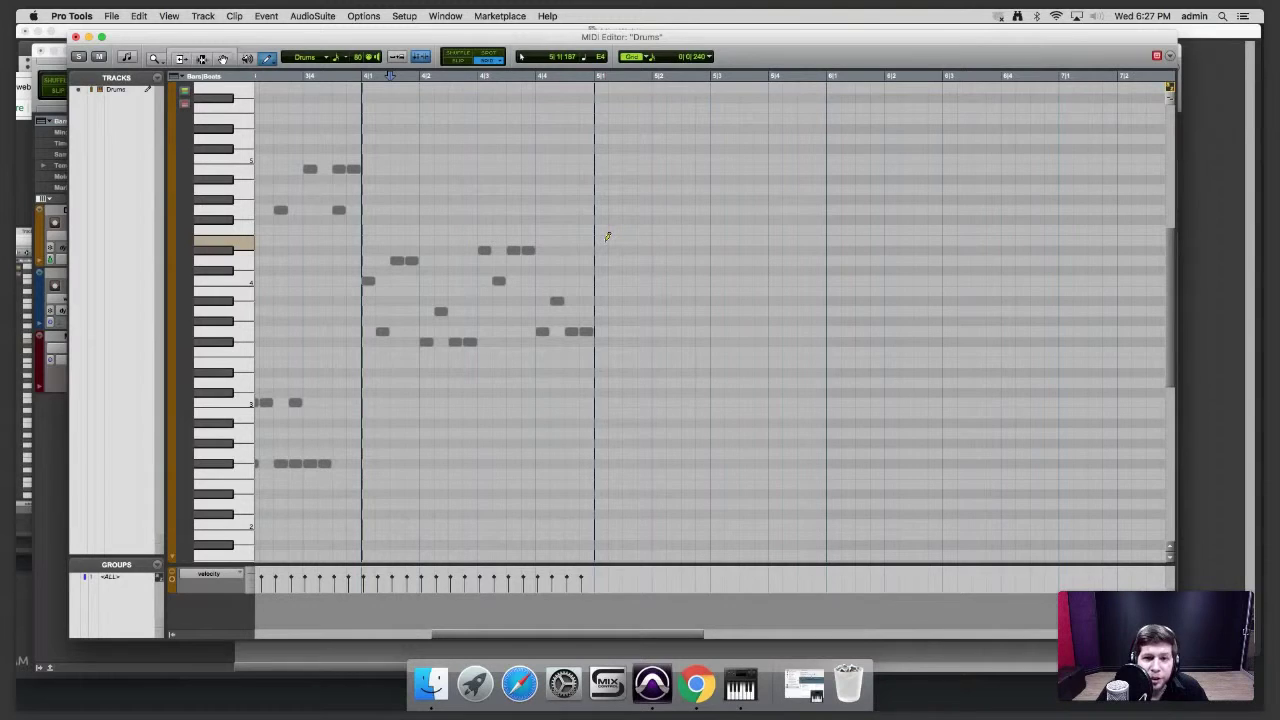
- Draw an E4 sixteenth note on each of the four beats of bar 5
click(606, 239)
click(661, 239)
click(720, 239)
click(775, 239)
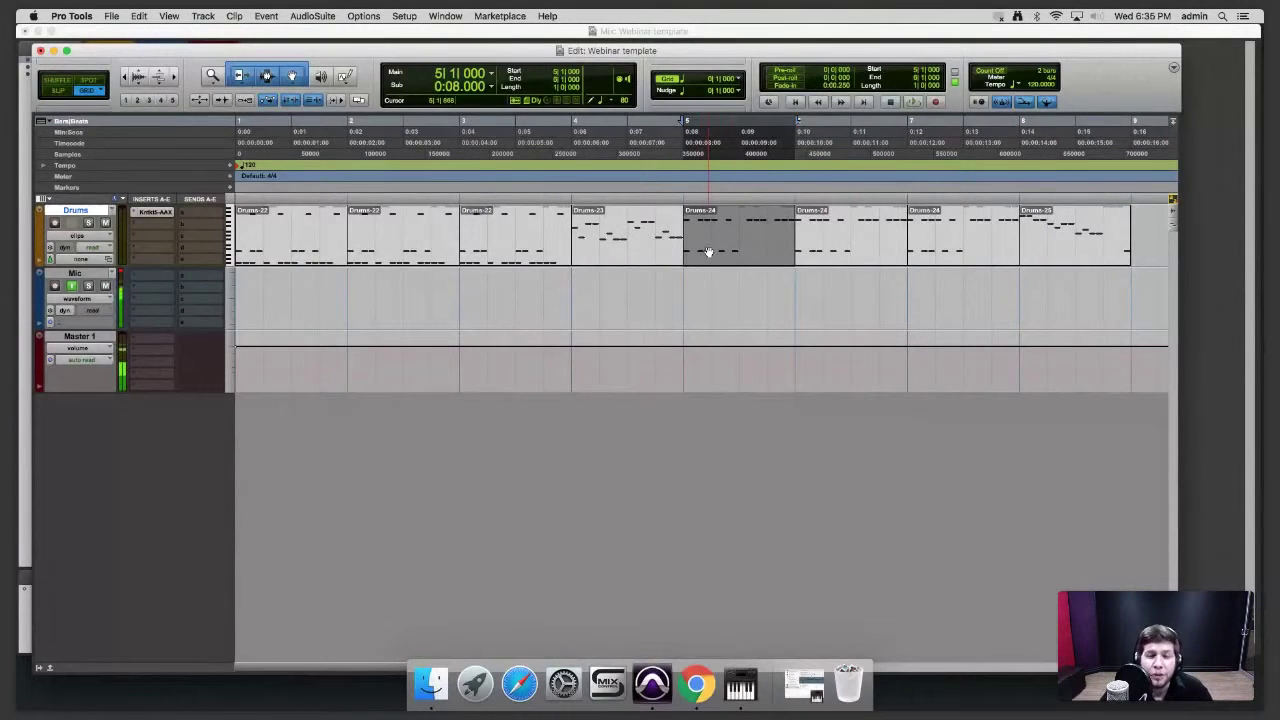
- Review the notes of the bar 5 and bar 8 drum clips in the MIDI Editor, and close it
double_click(708, 252)
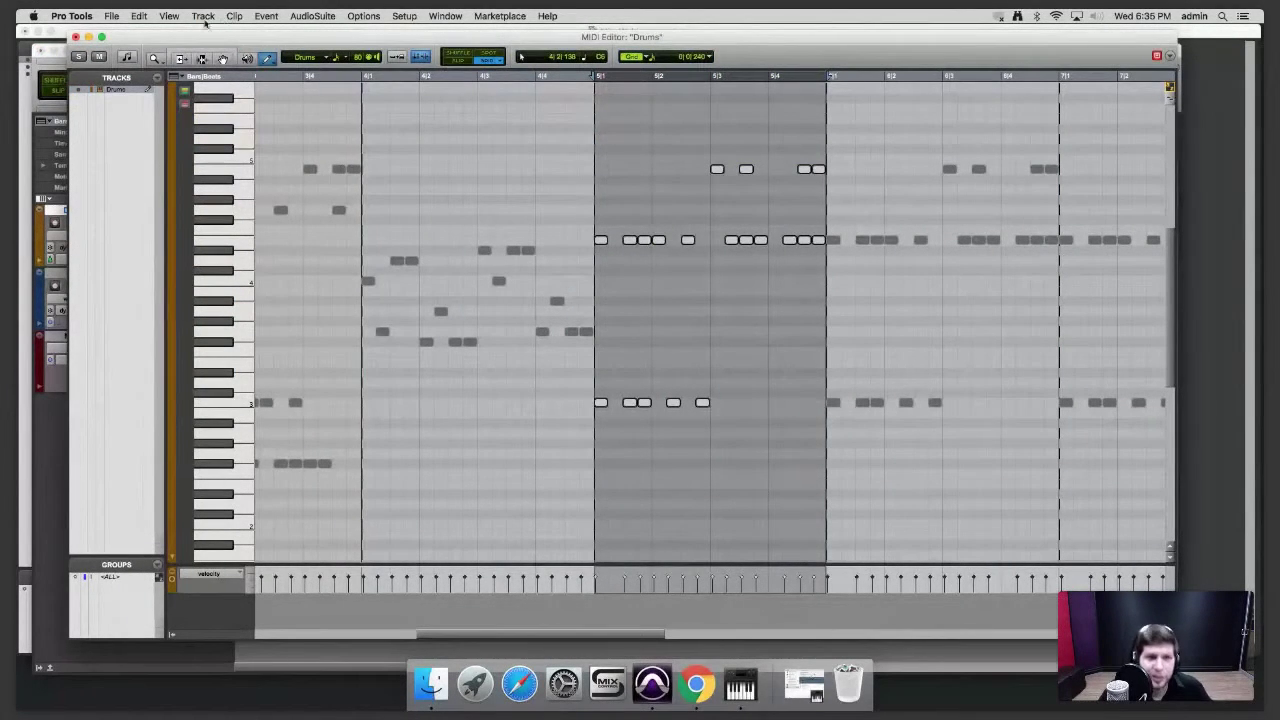
click(76, 37)
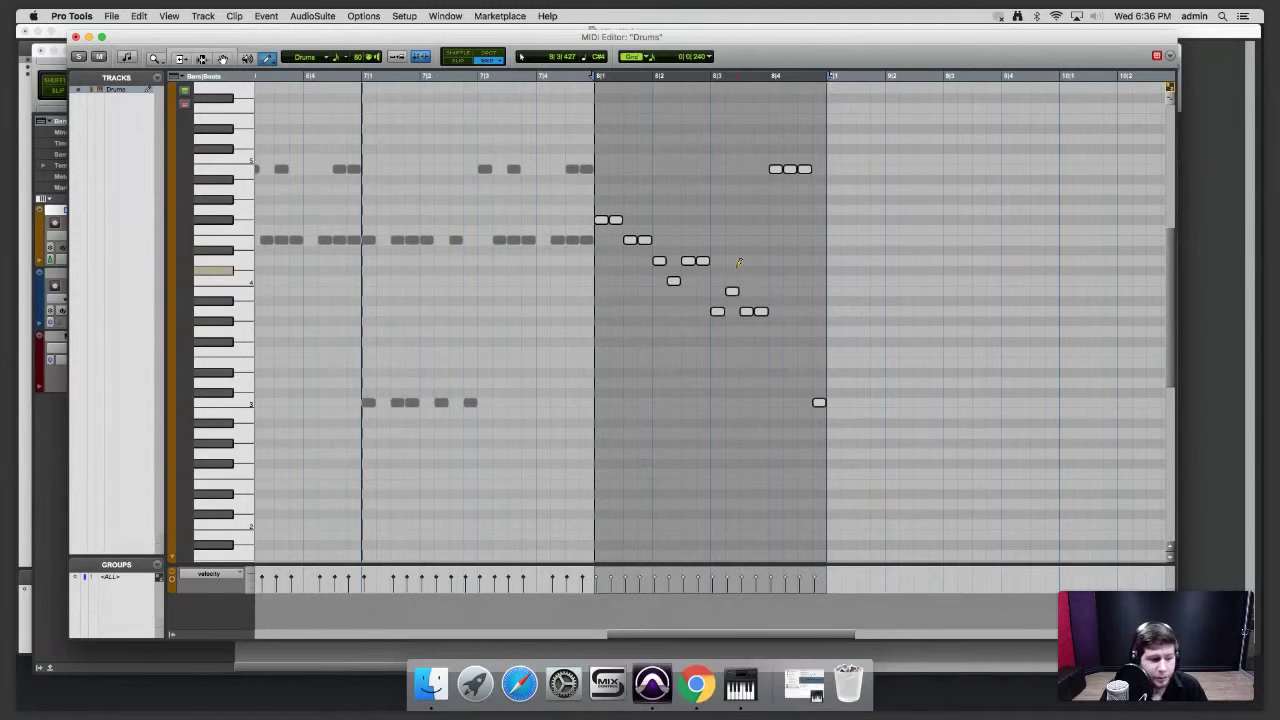
click(76, 37)
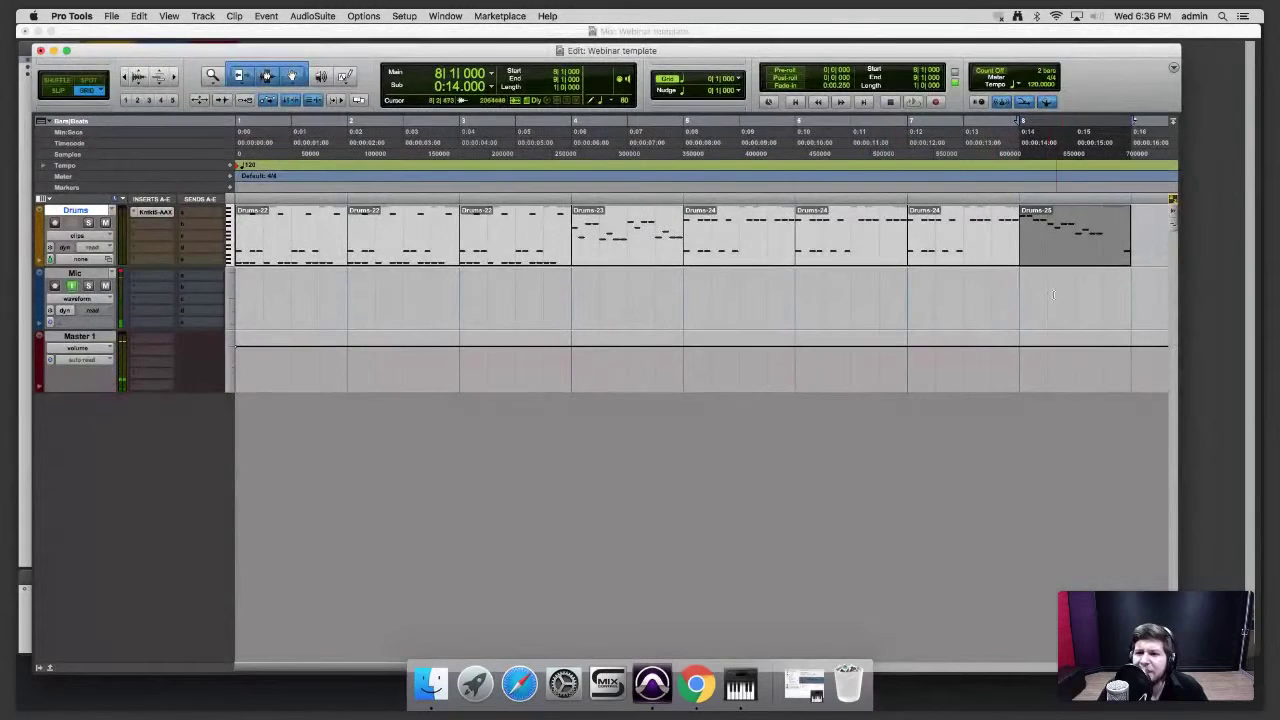
click(1004, 292)
click(958, 291)
click(920, 290)
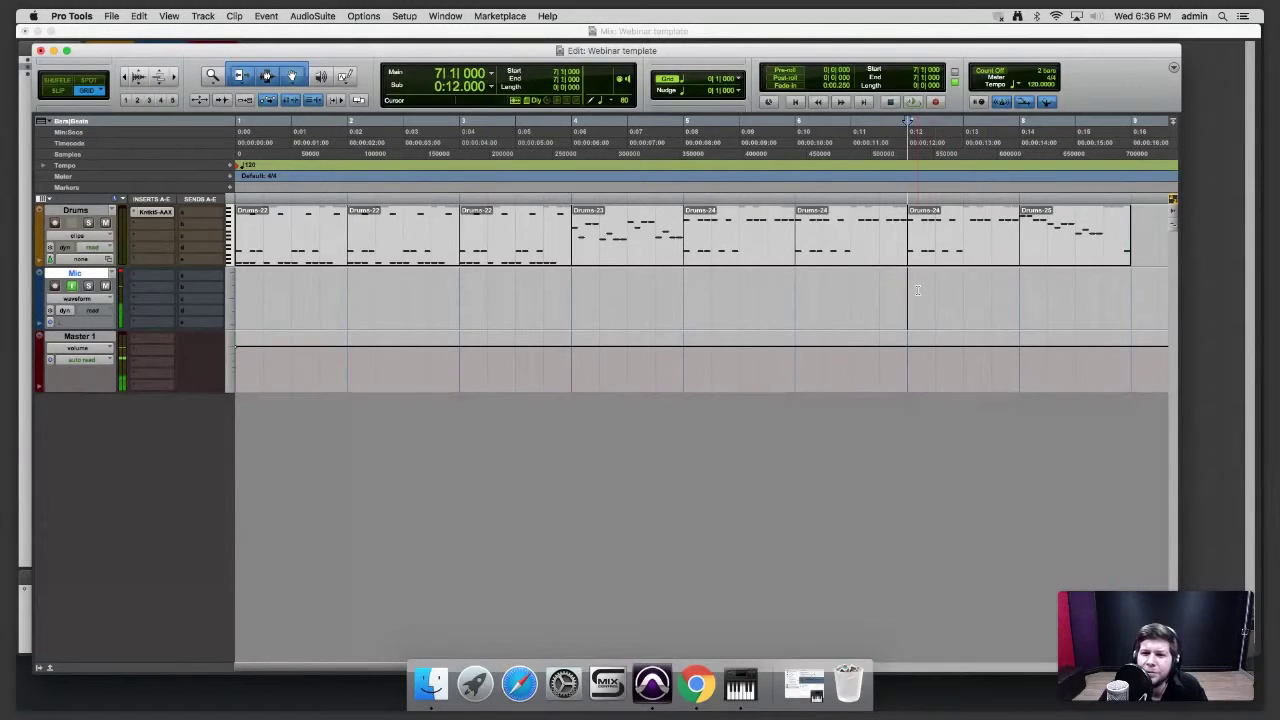
click(882, 290)
click(853, 289)
click(823, 290)
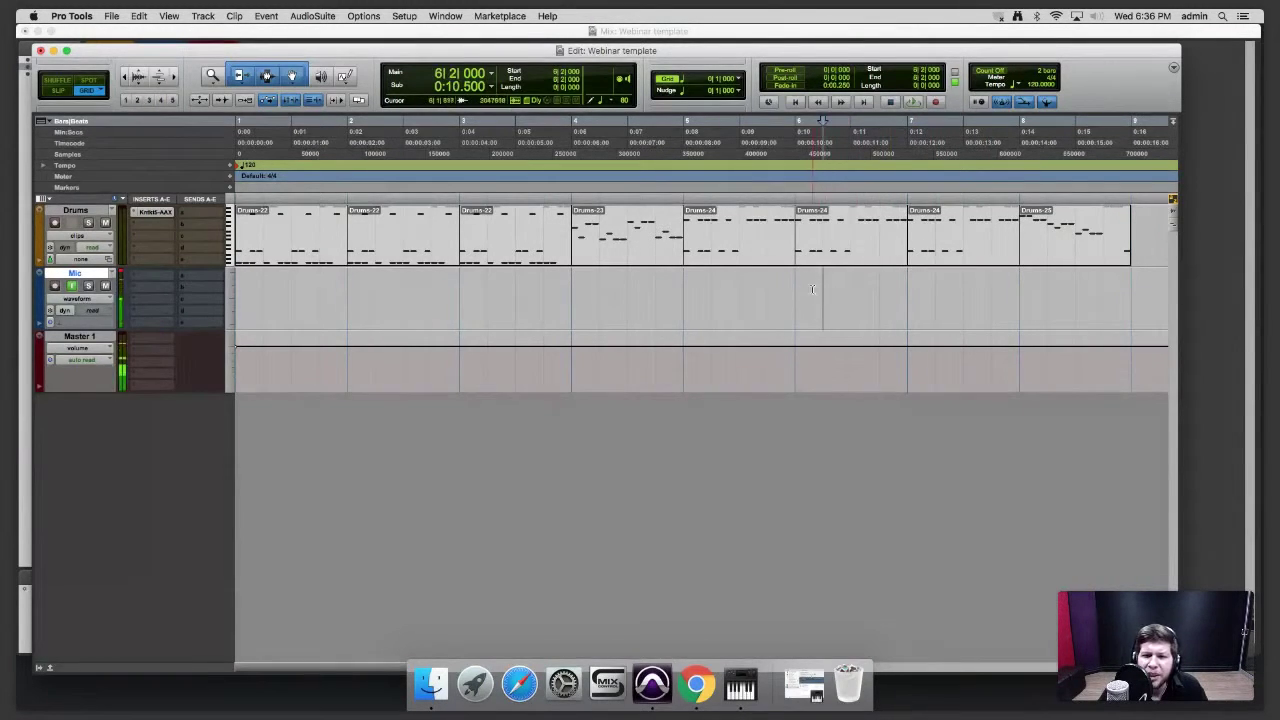
click(795, 290)
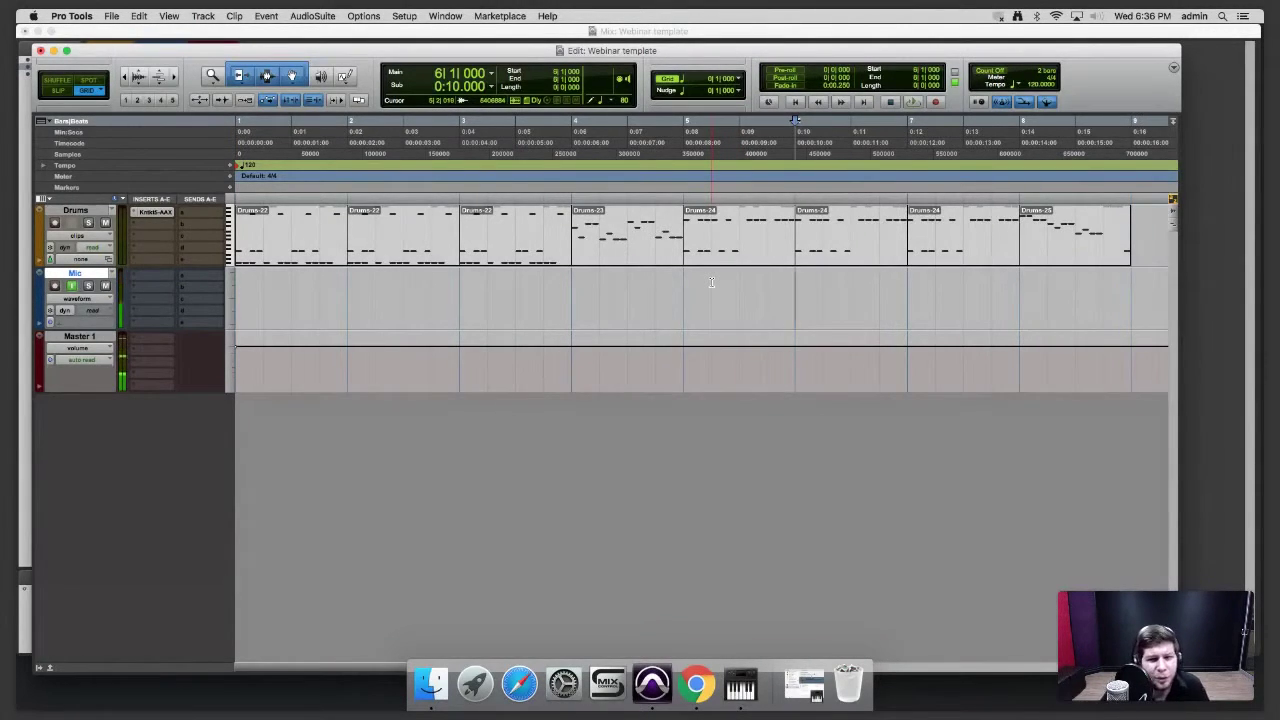
click(766, 288)
click(793, 283)
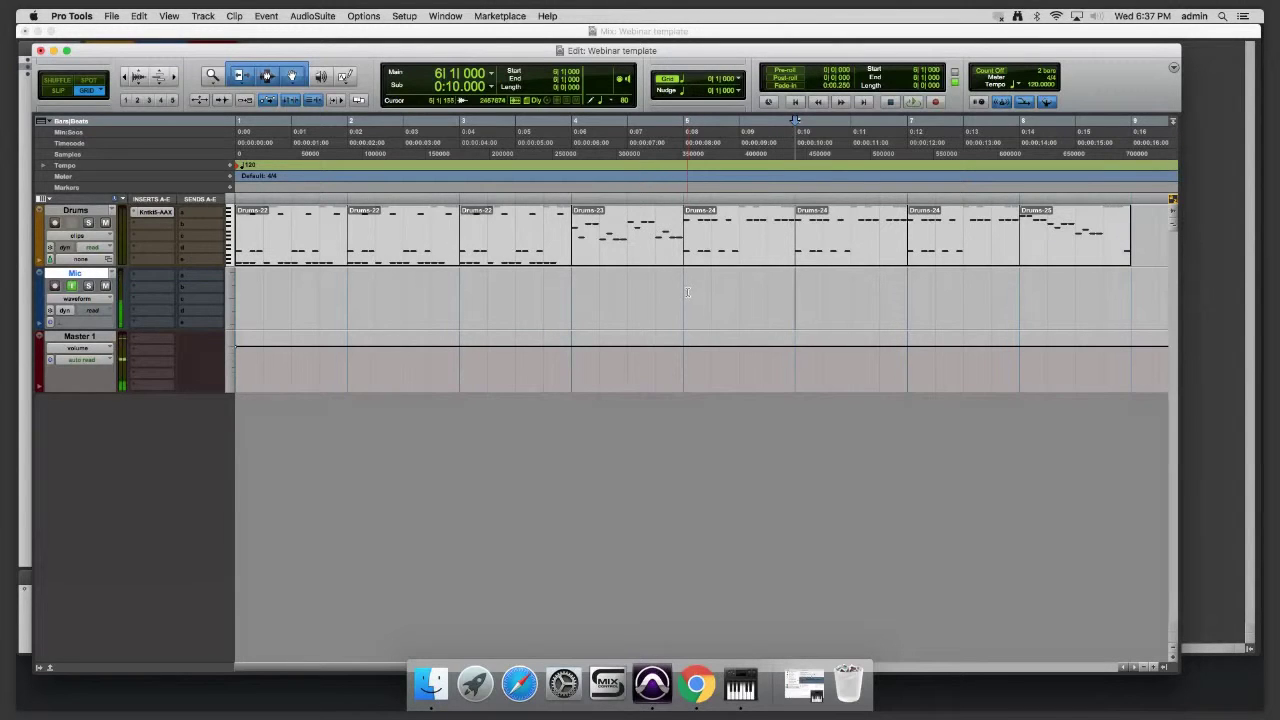
- Play back the full eight-bar drum arrangement from the start
mouse_move(512, 50)
mouse_down()
mouse_move(600, 51)
mouse_move(516, 47)
mouse_up()
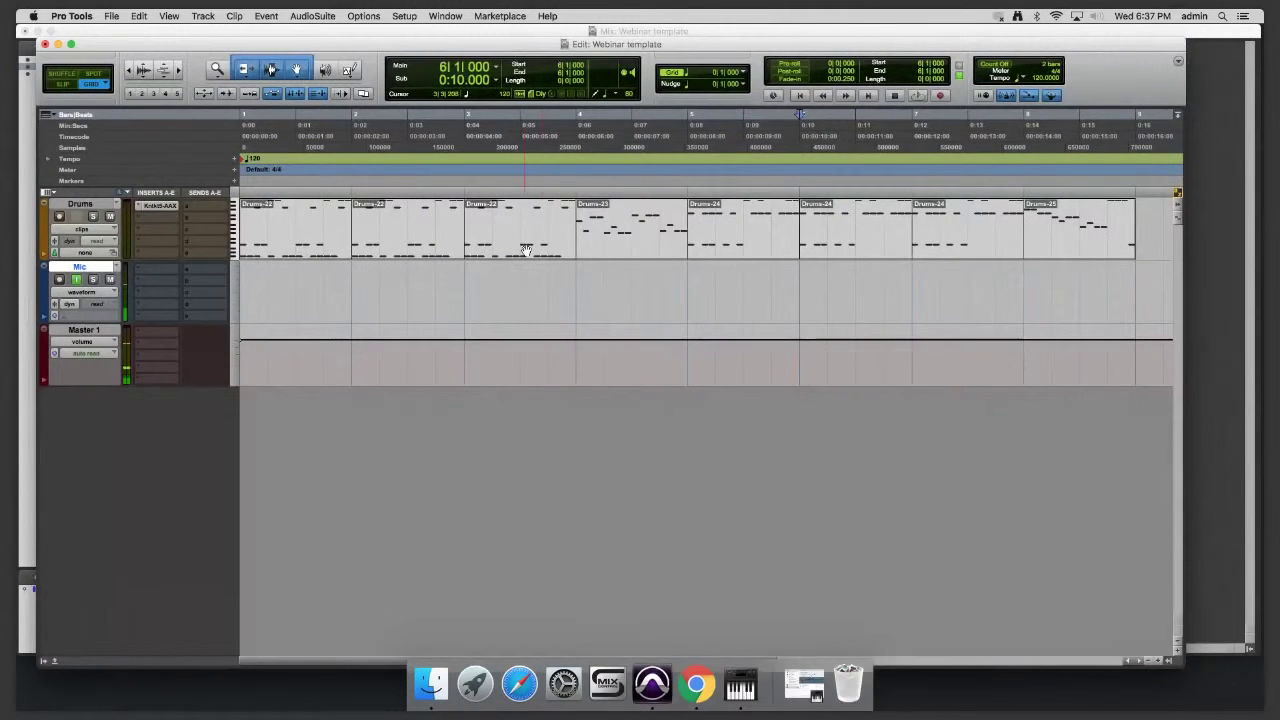
key(Return)
key(space)
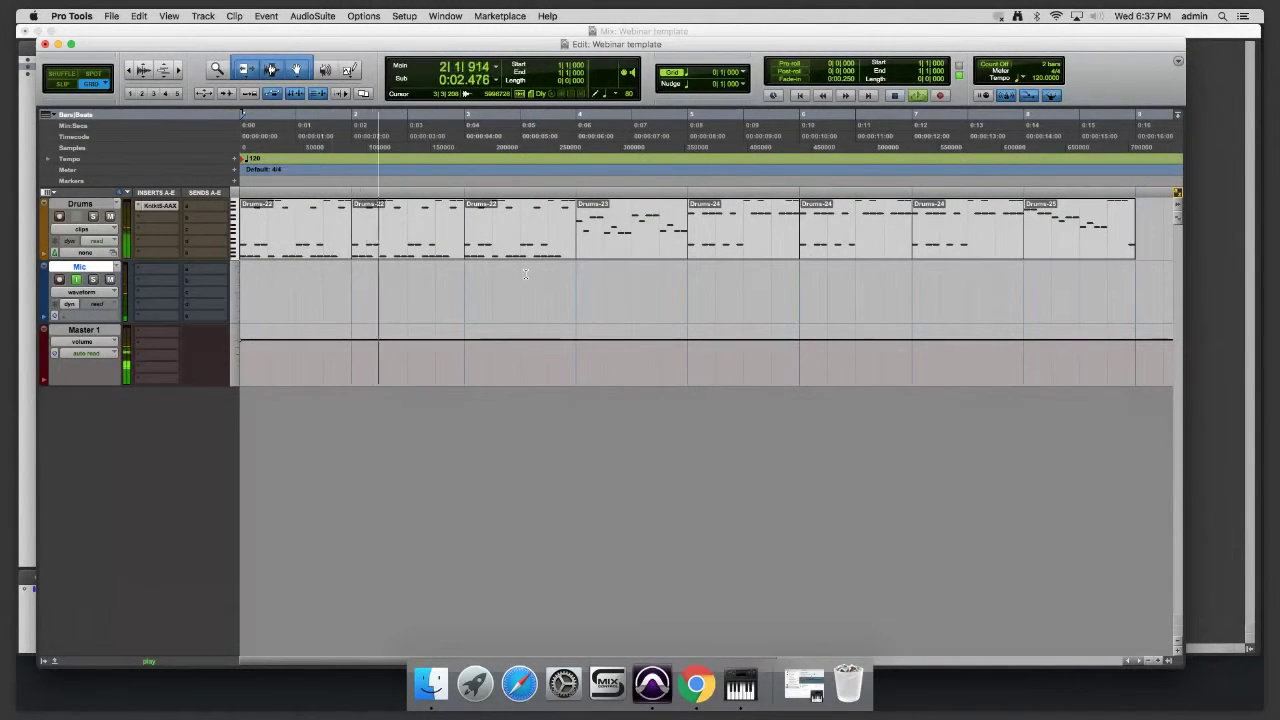
key(space)
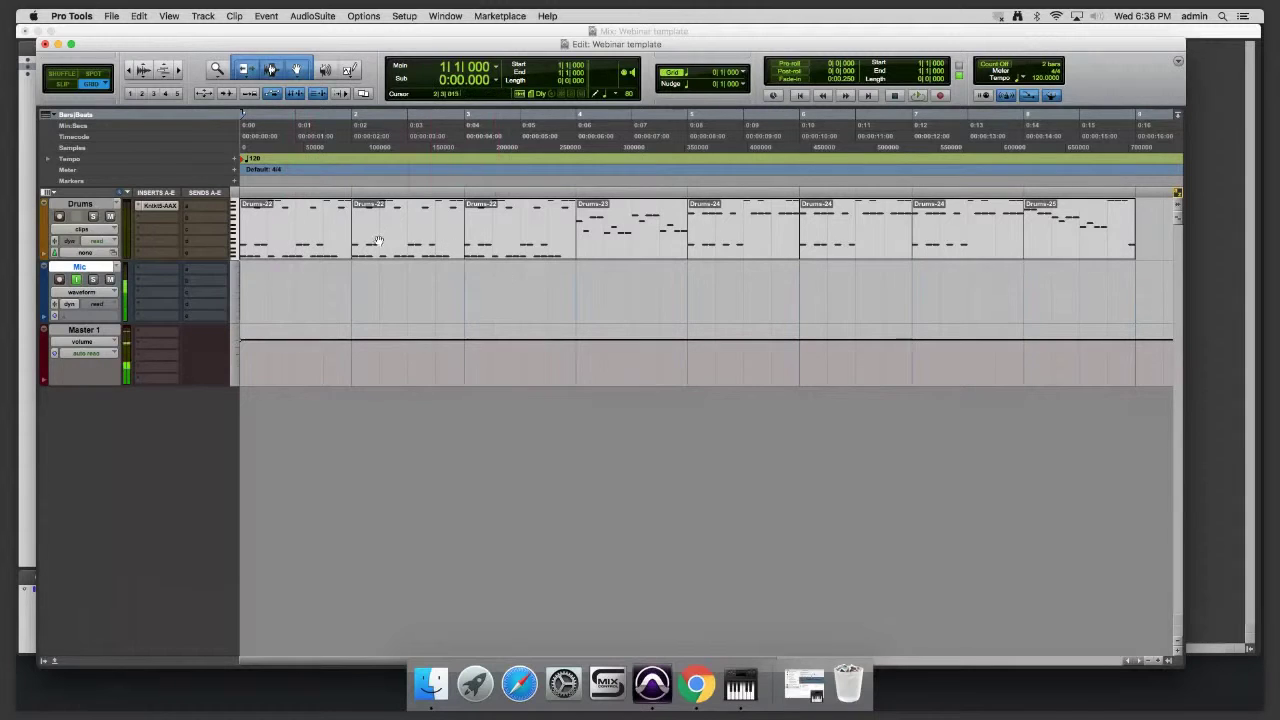
- Delete the drum clips in bars 5 to 8
drag(1153, 215, 697, 218)
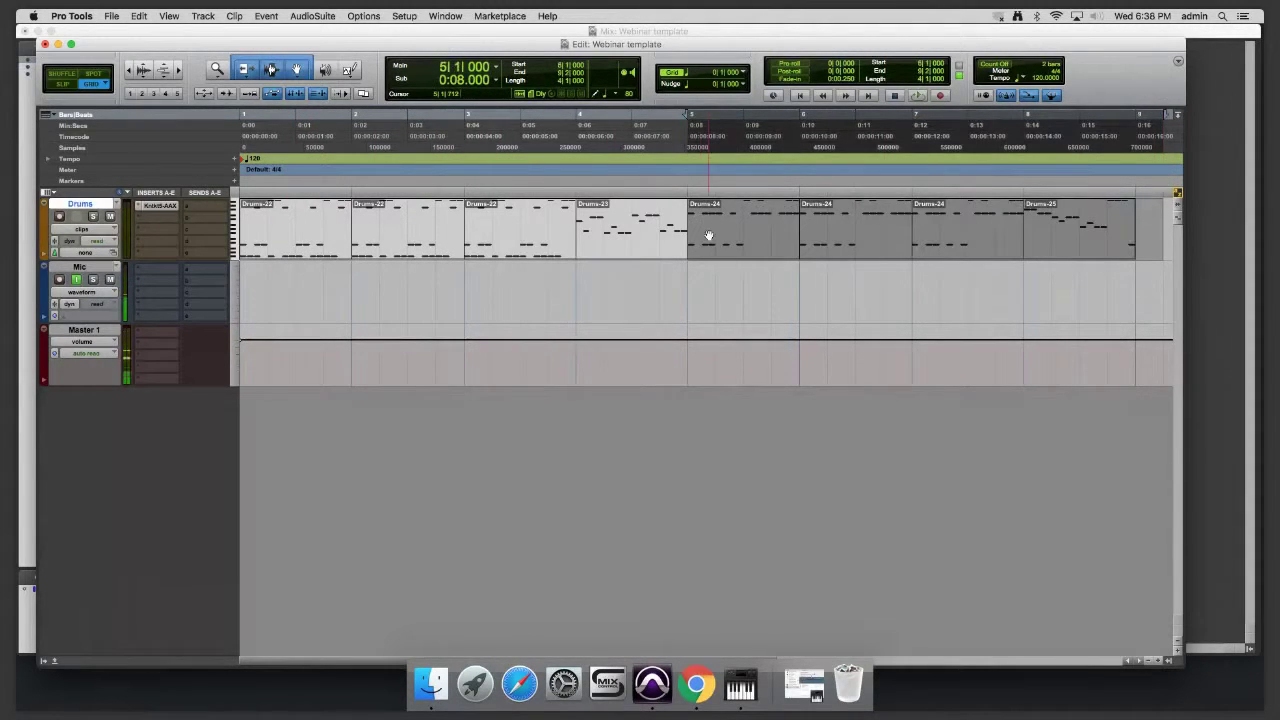
key(Delete)
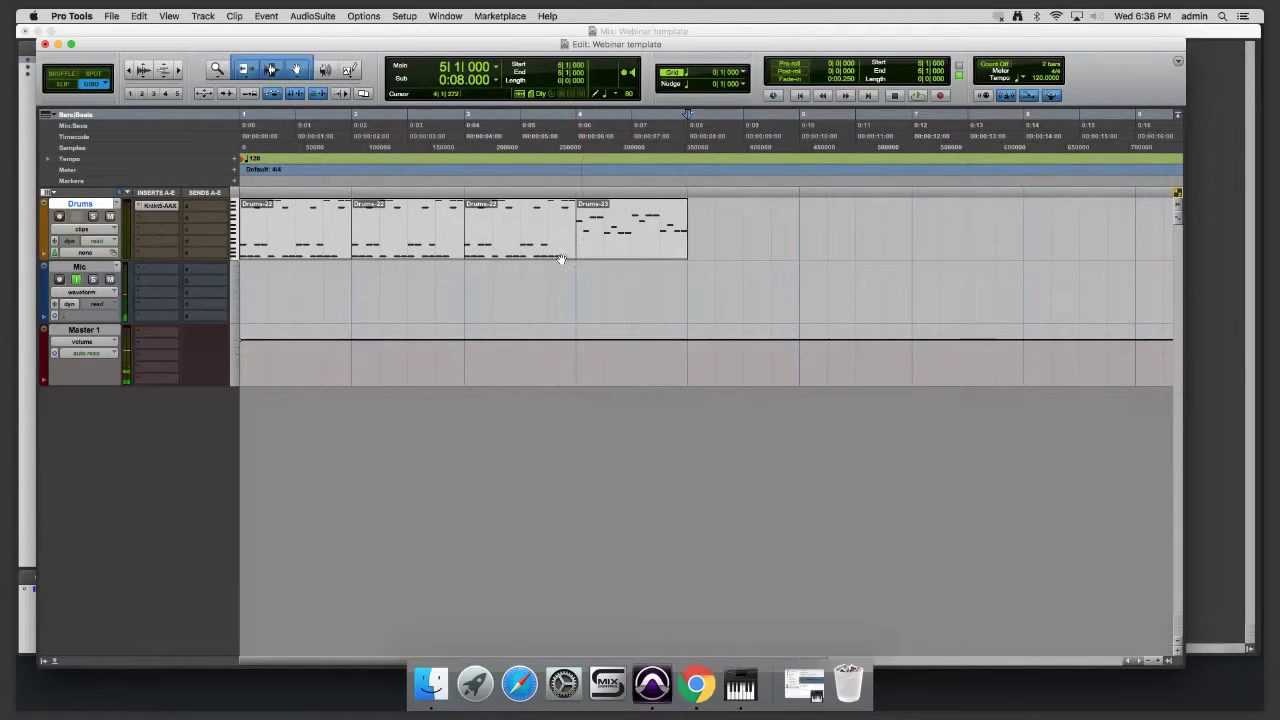
- Open the bar 1 drum clip in the MIDI Editor, and select the G4 note on the offbeat of beat 4
click(322, 245)
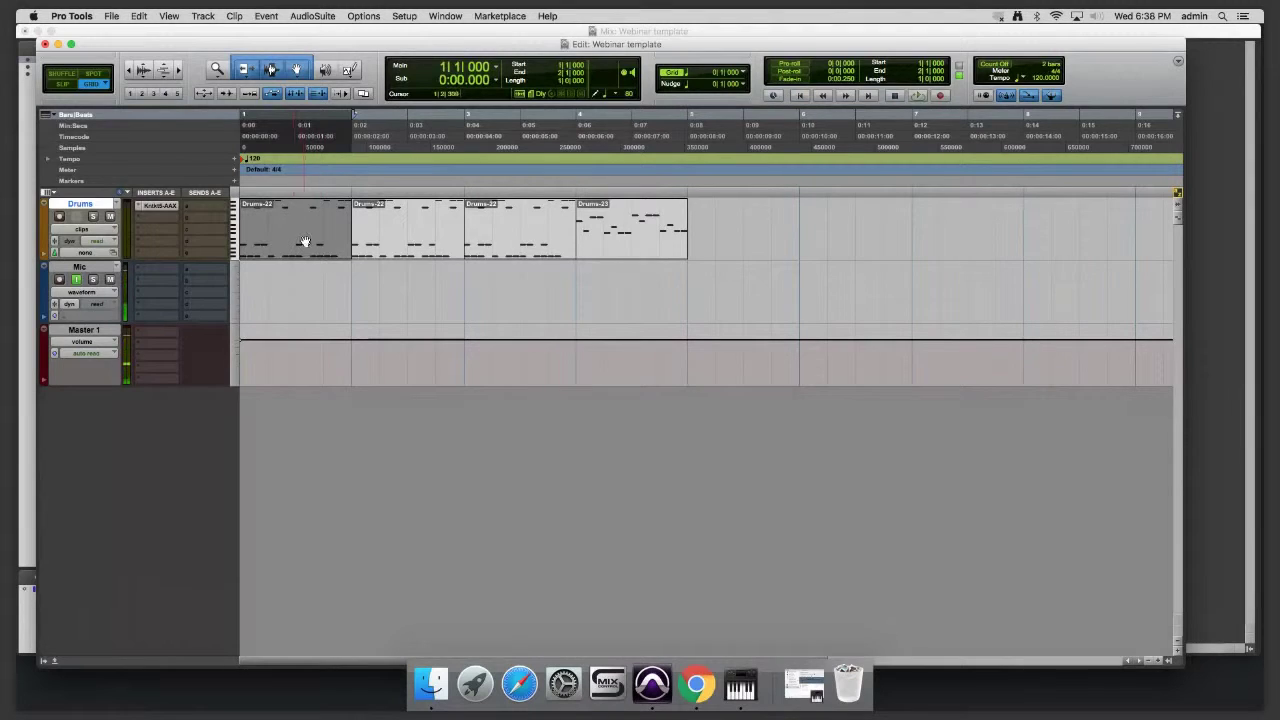
double_click(307, 244)
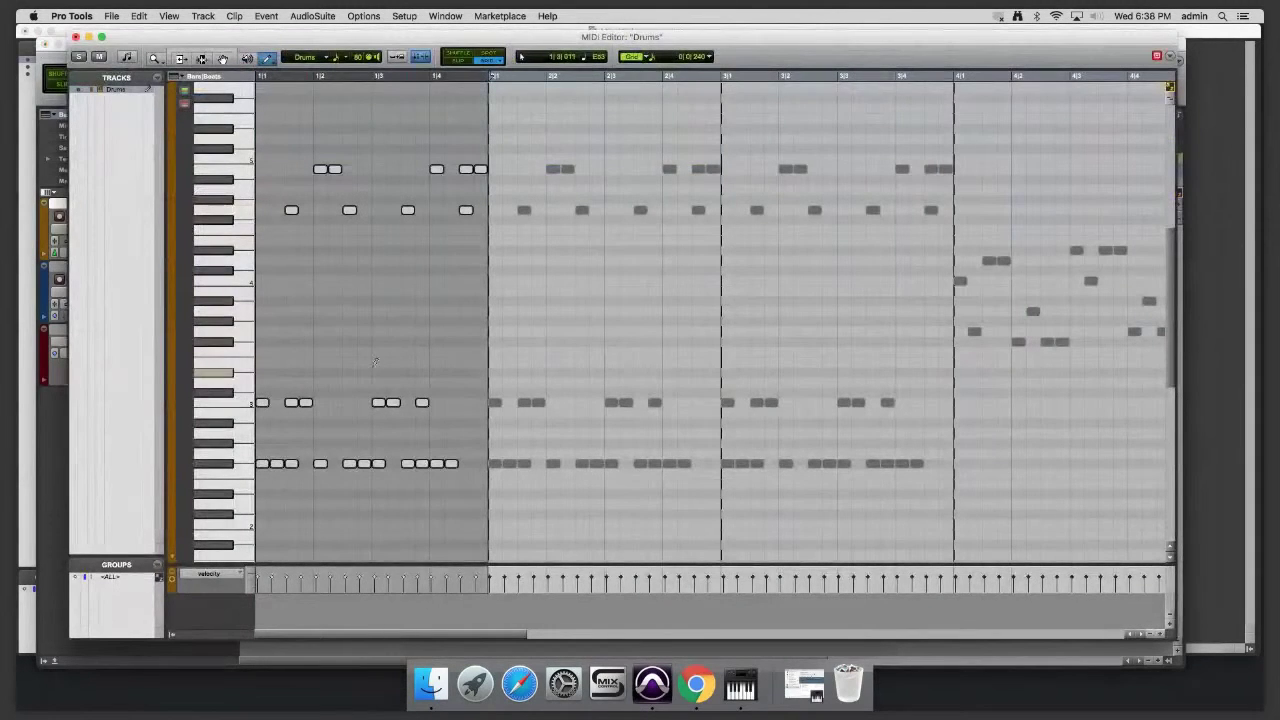
click(328, 304)
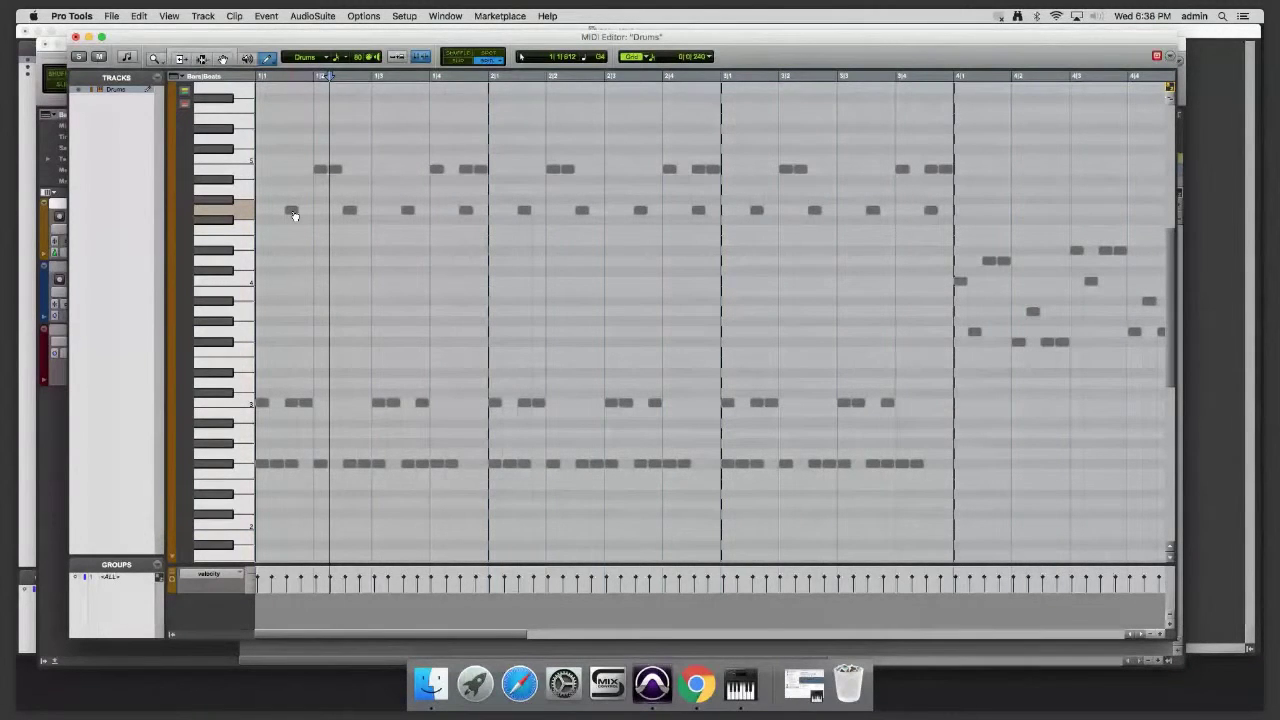
click(466, 211)
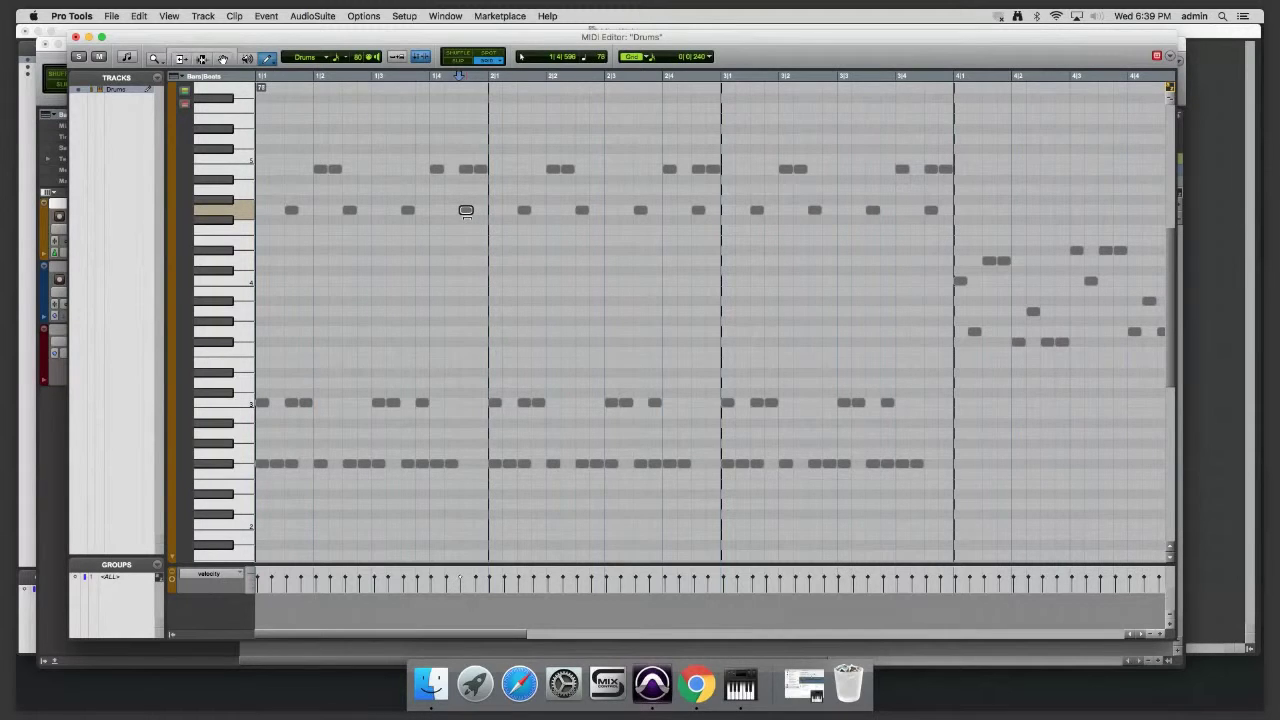
- Vary the velocities of the G4 notes on the offbeats of beats 3, 2 and 1 in bar 1
click(407, 209)
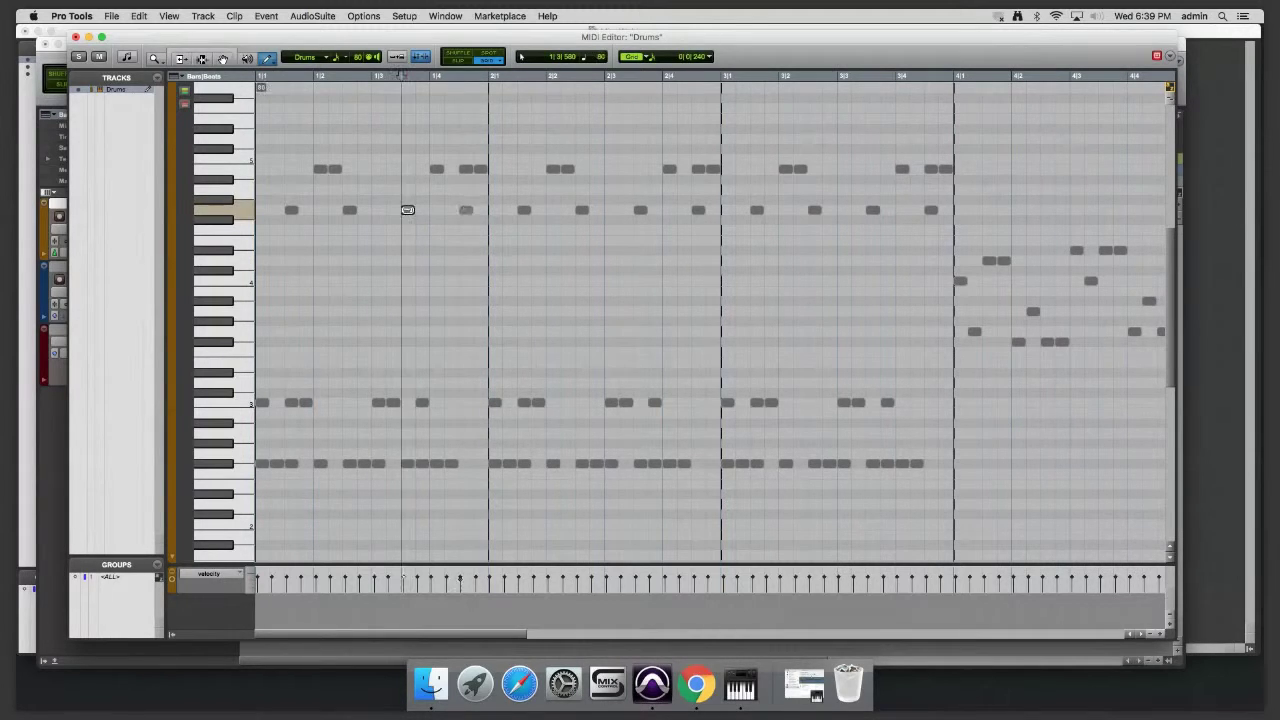
click(349, 209)
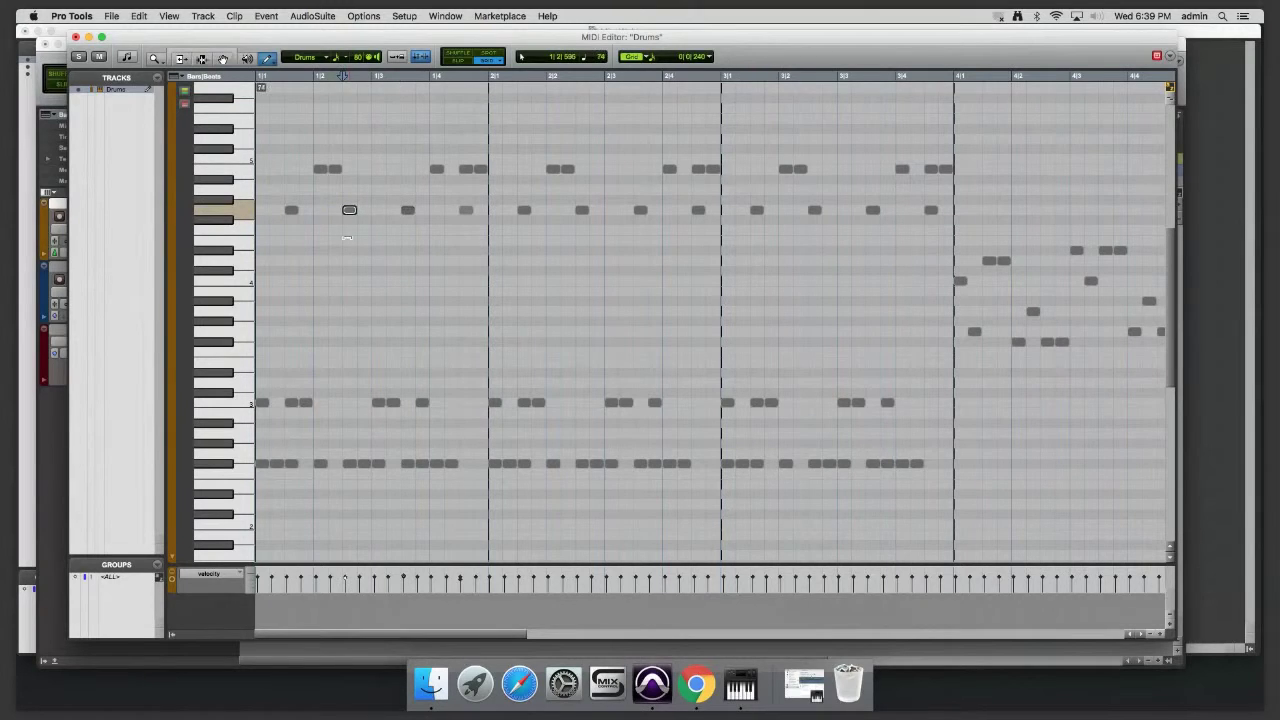
click(291, 210)
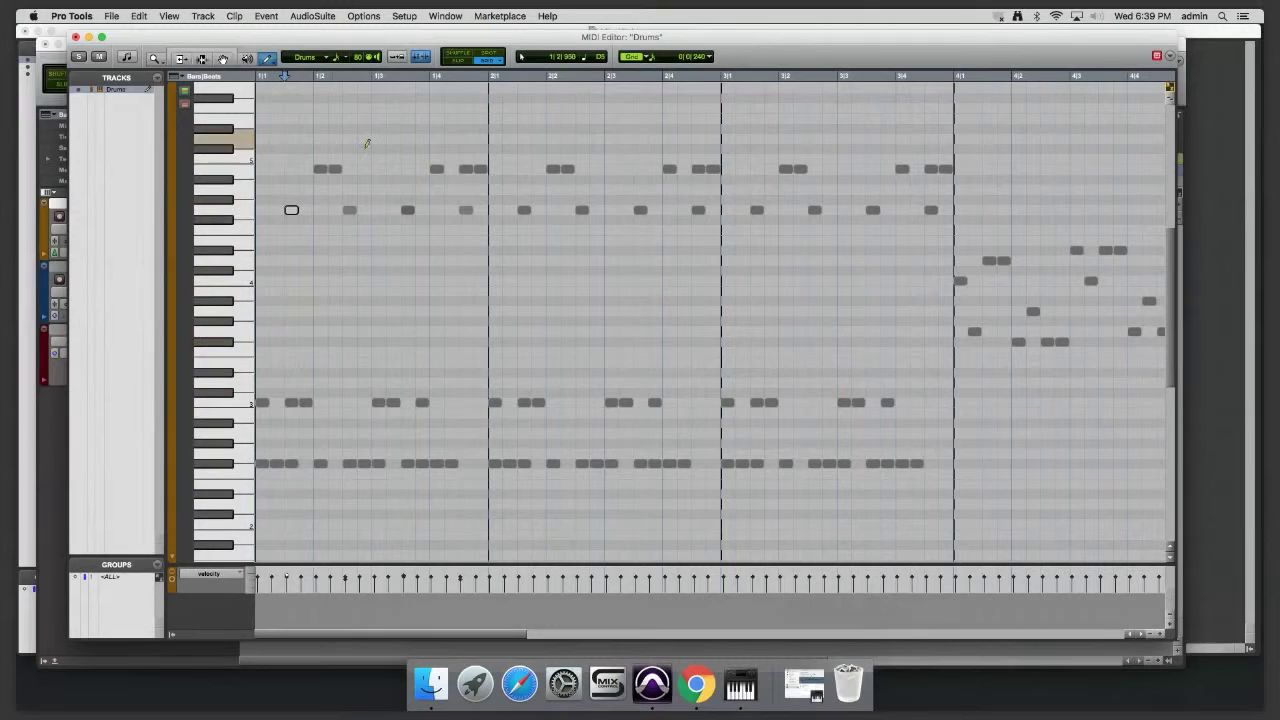
- Vary the velocities of the five B4 notes around beats 2 and 4 in bar 1
click(324, 169)
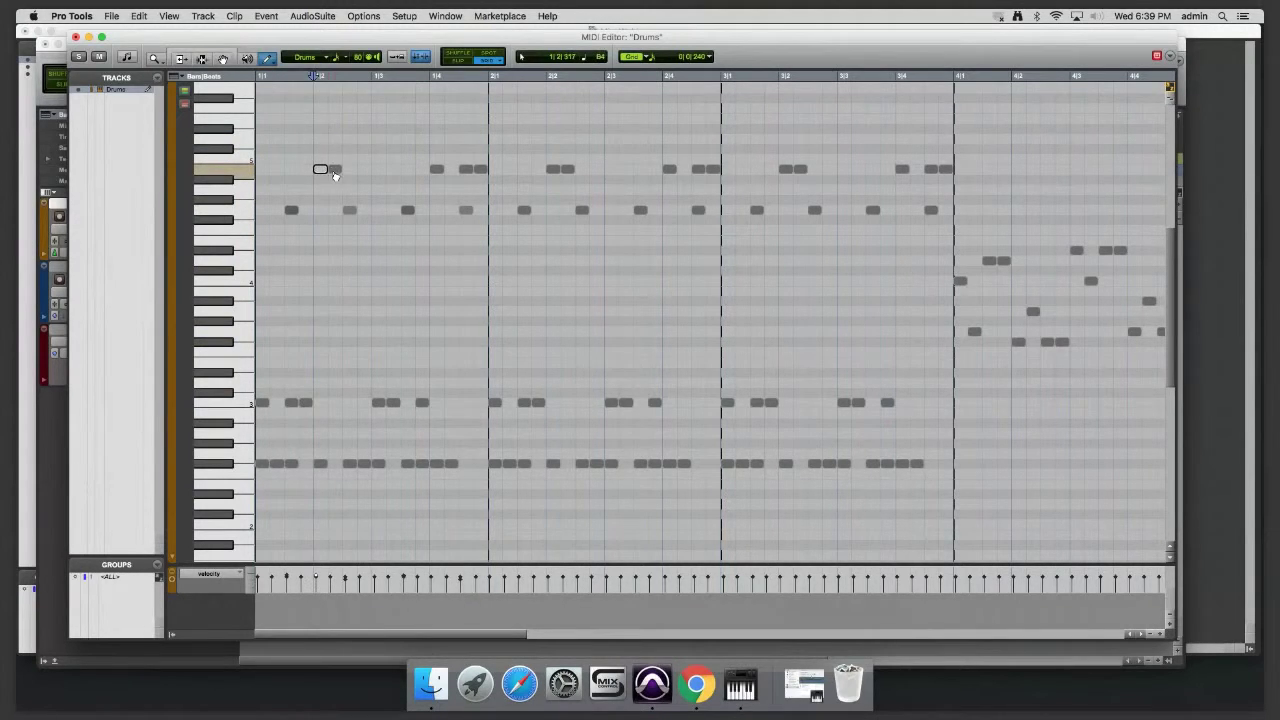
click(335, 169)
click(437, 169)
click(466, 169)
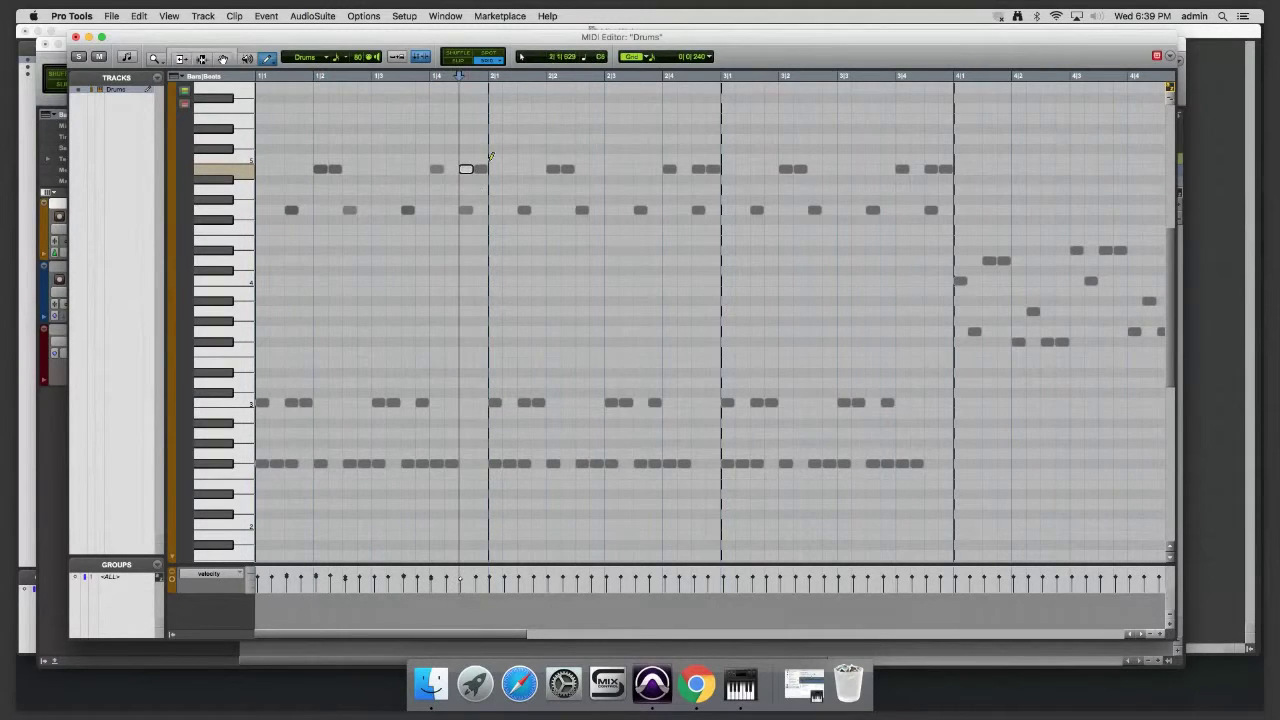
click(480, 169)
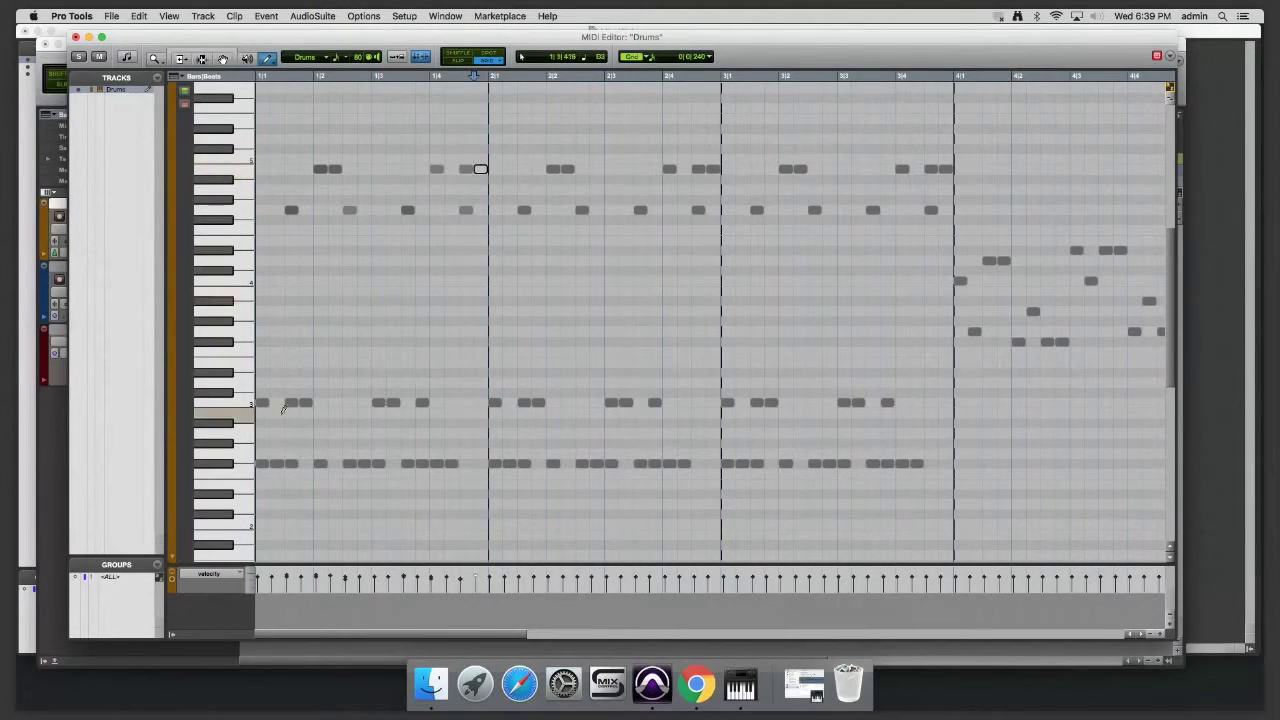
- Vary the velocities of the F#2 notes across bar 1 and of individual C3 notes on beats 1 and 3
click(292, 403)
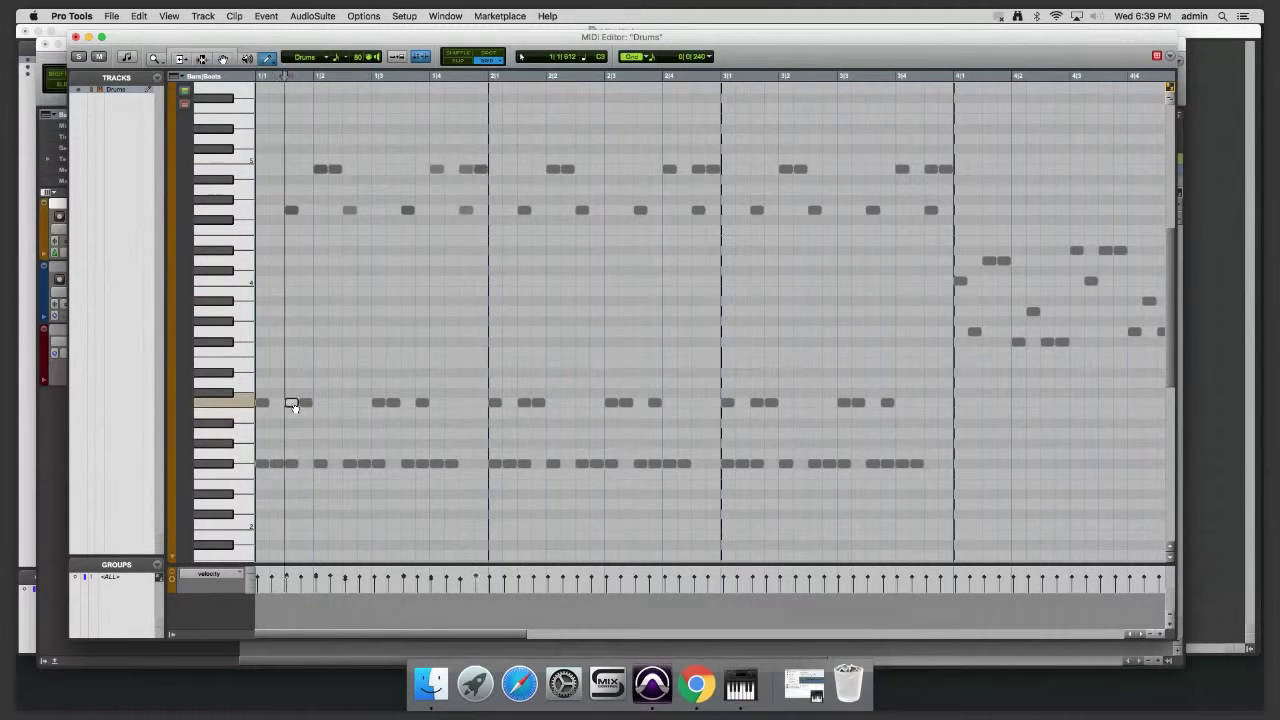
click(264, 465)
click(278, 465)
click(292, 465)
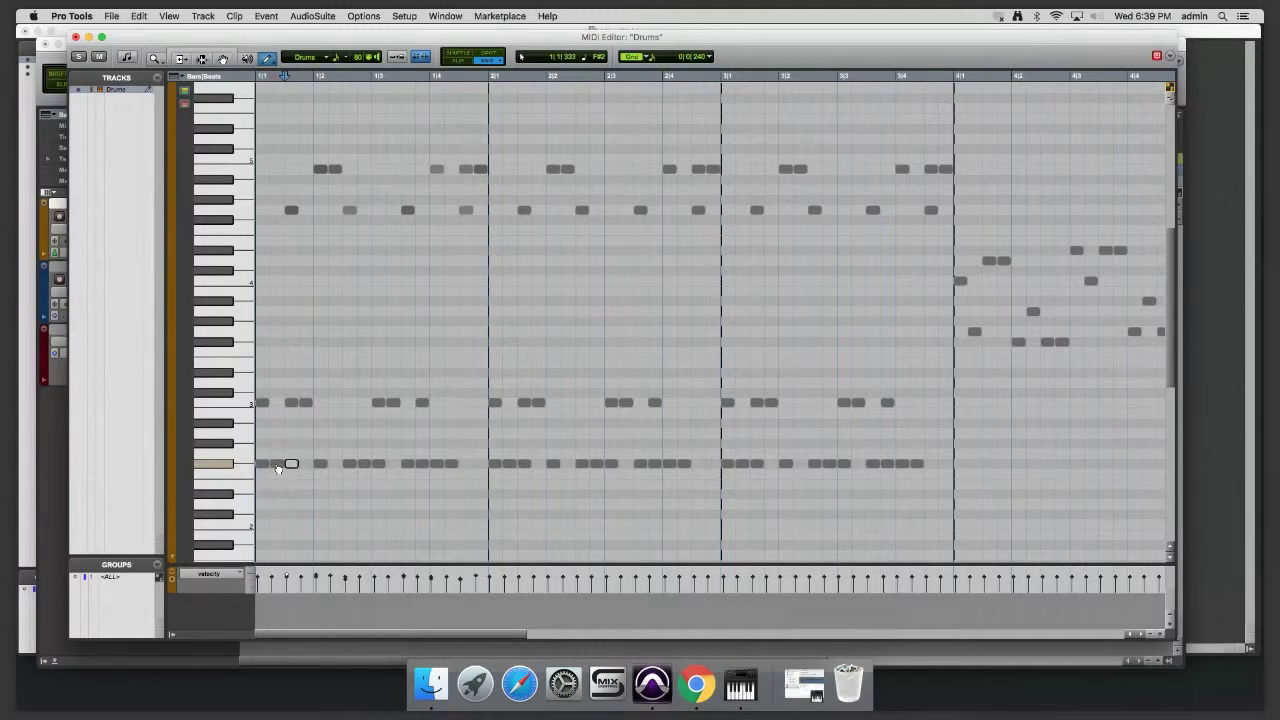
click(278, 465)
click(262, 465)
click(322, 465)
click(380, 465)
click(437, 465)
click(422, 465)
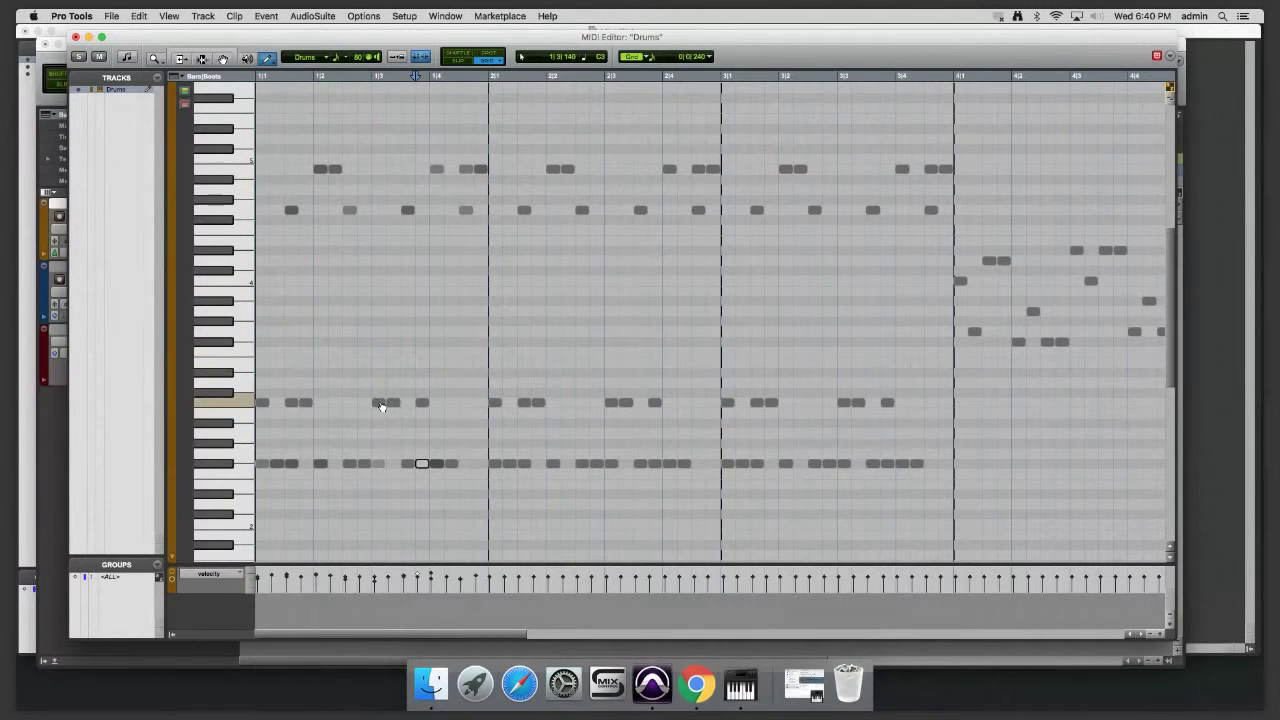
click(422, 403)
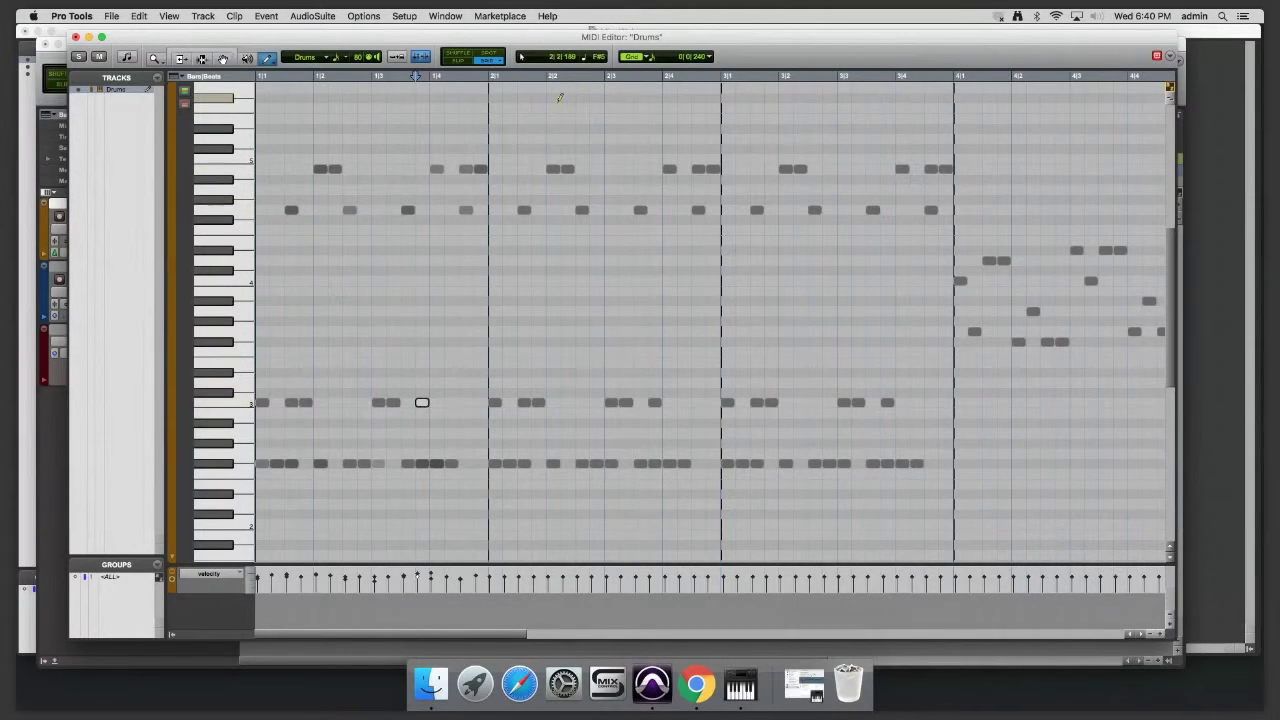
- Switch to Slip mode and shift the C3 notes around beat 3 of bar 1 slightly off the grid
click(457, 61)
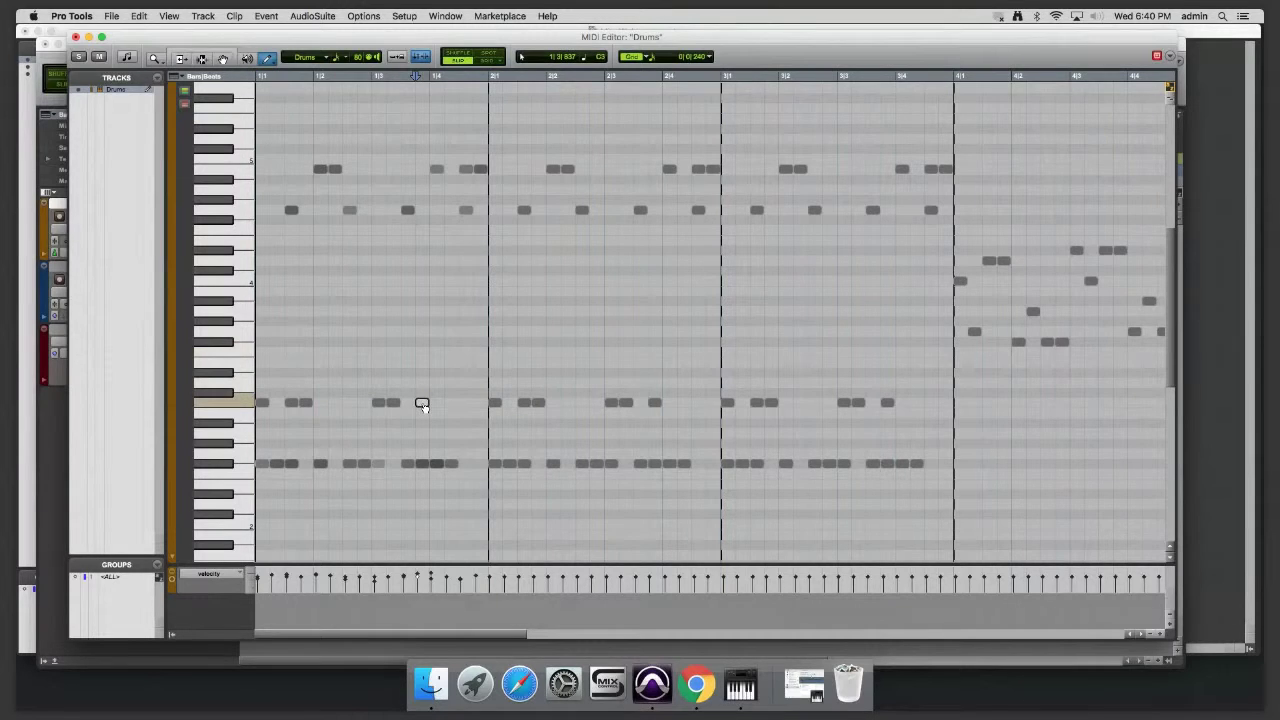
drag(425, 405, 421, 404)
click(378, 404)
click(392, 404)
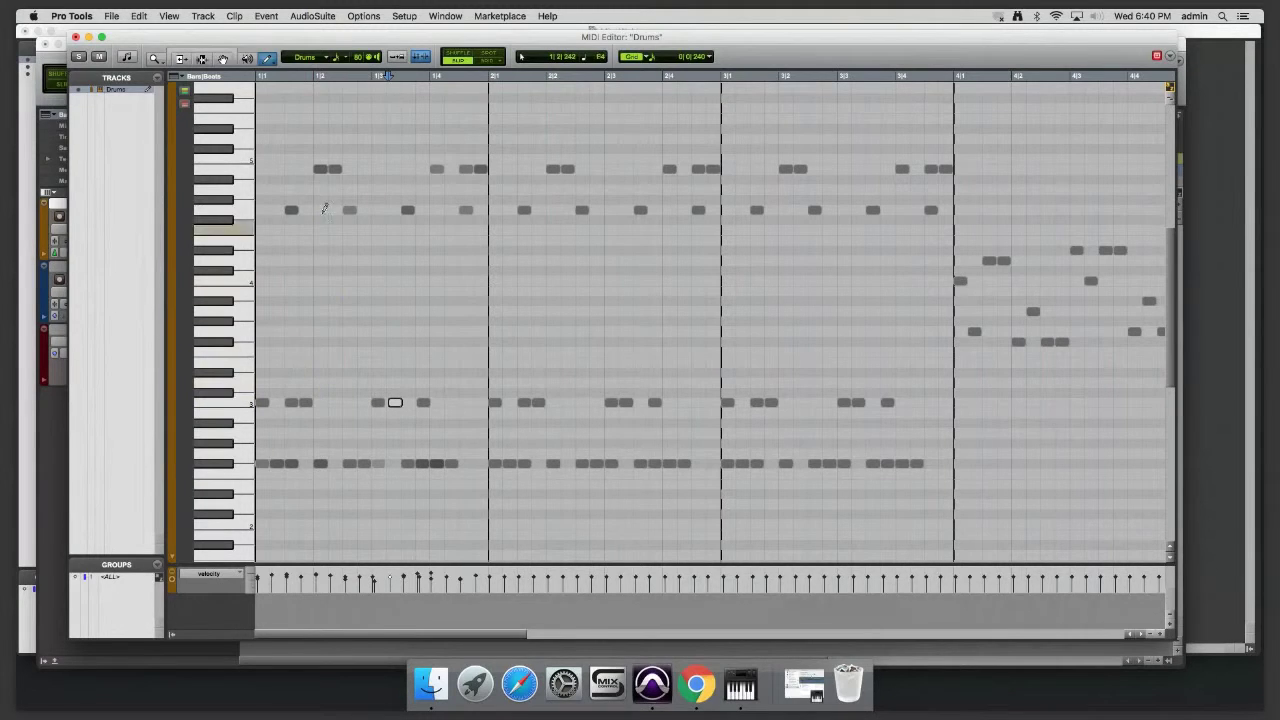
- Shift the four offbeat G4 notes in bar 1 slightly off the grid, some early and some late
click(292, 211)
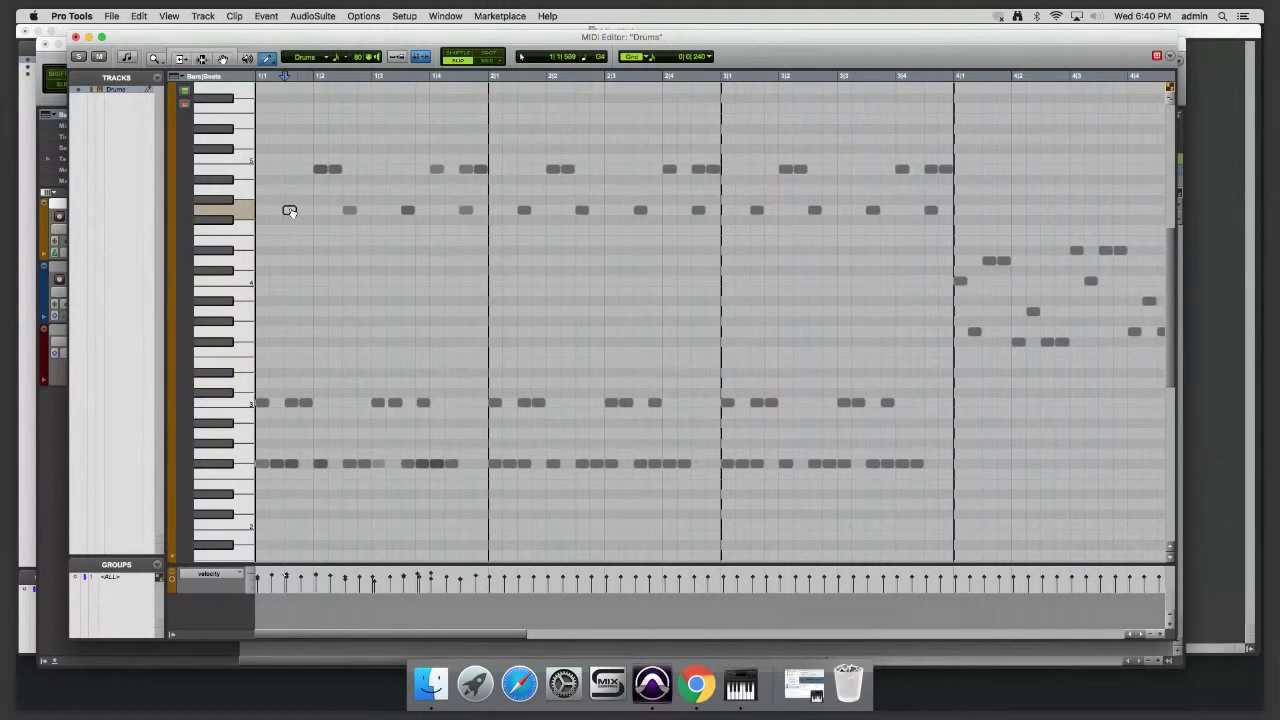
click(351, 211)
click(409, 212)
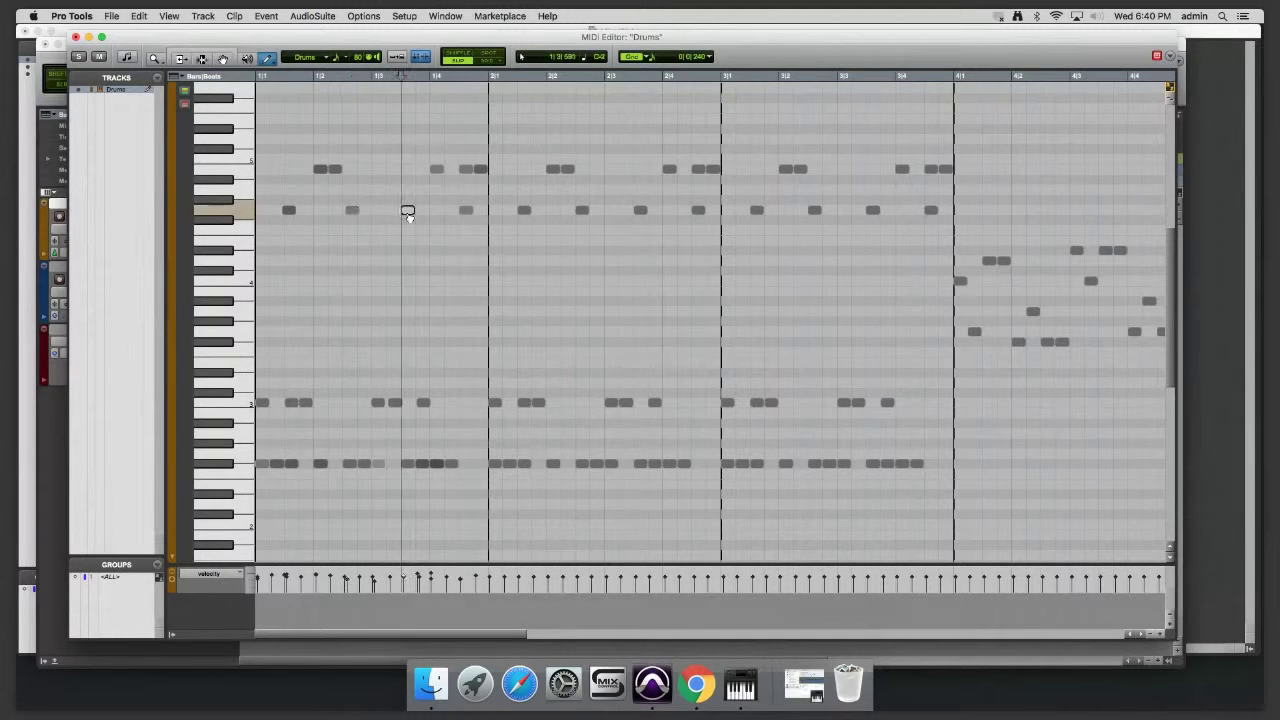
click(466, 212)
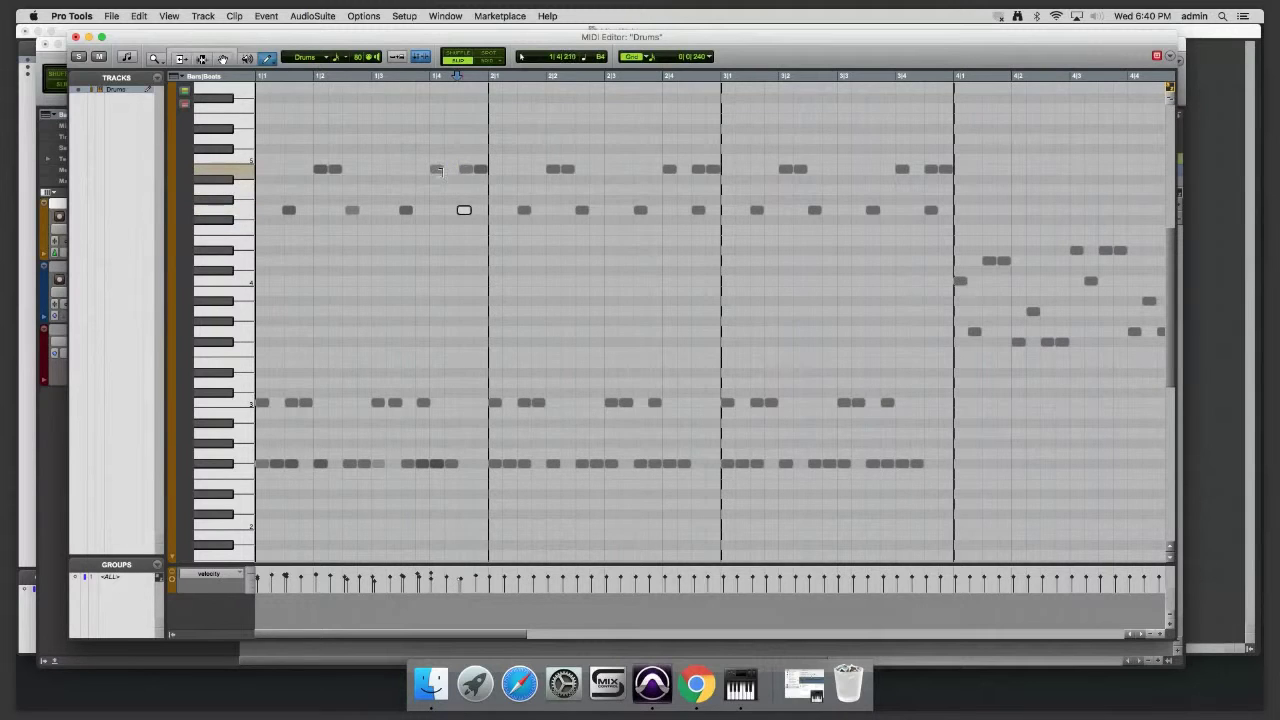
- Shift the B4 notes on beats 2 and 4 of bar 1 slightly off the grid
click(437, 169)
click(466, 169)
click(338, 170)
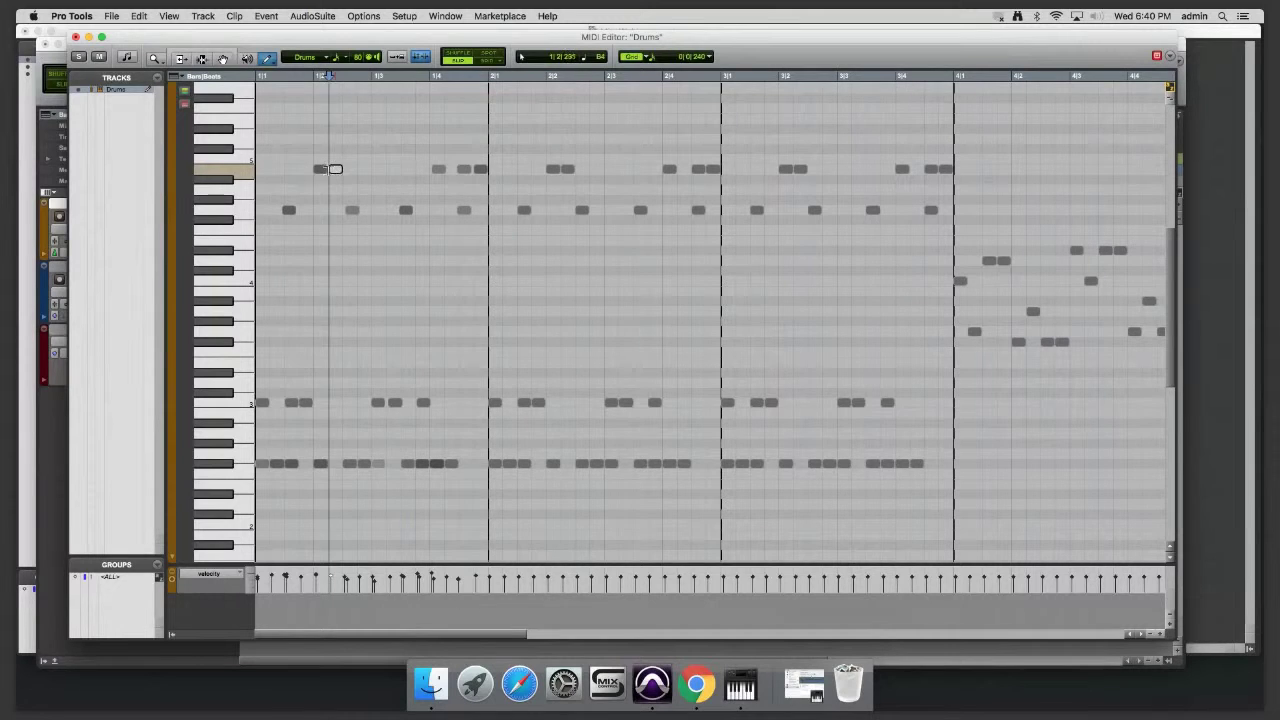
click(321, 170)
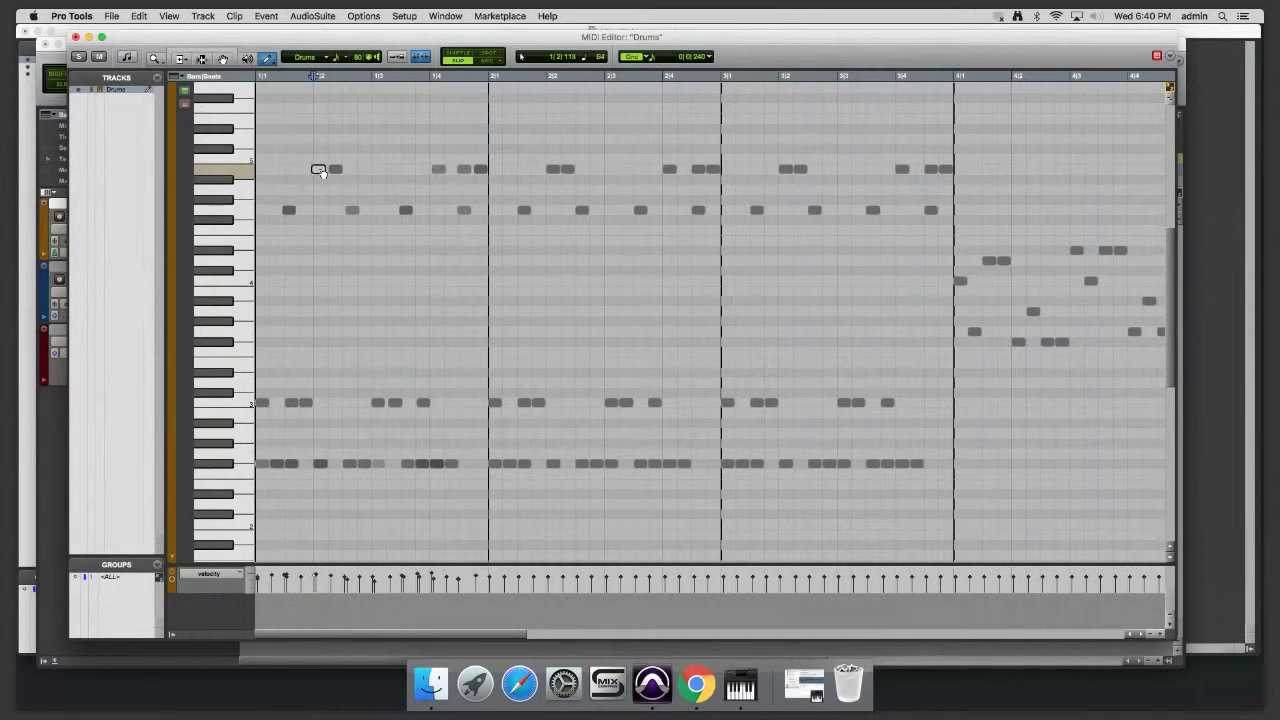
- Shift several F#2 notes across beats 1 to 4 of bar 1 slightly ahead of or behind the grid
click(379, 464)
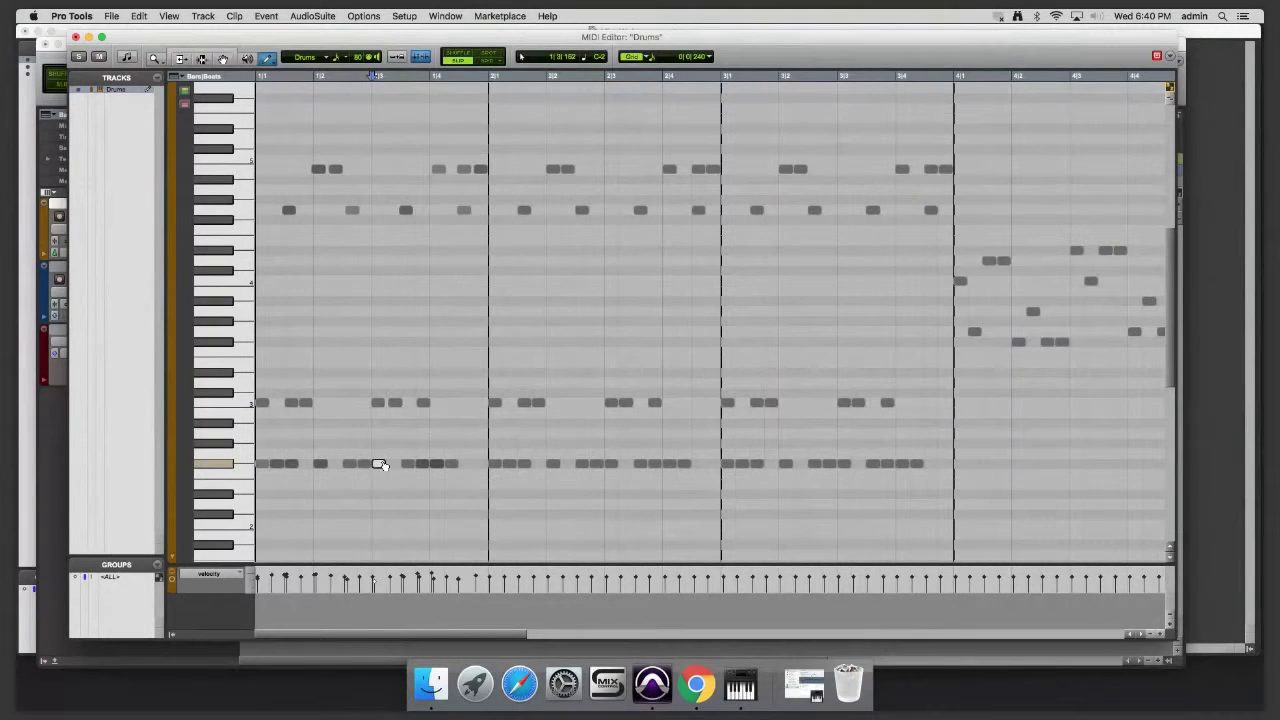
click(321, 464)
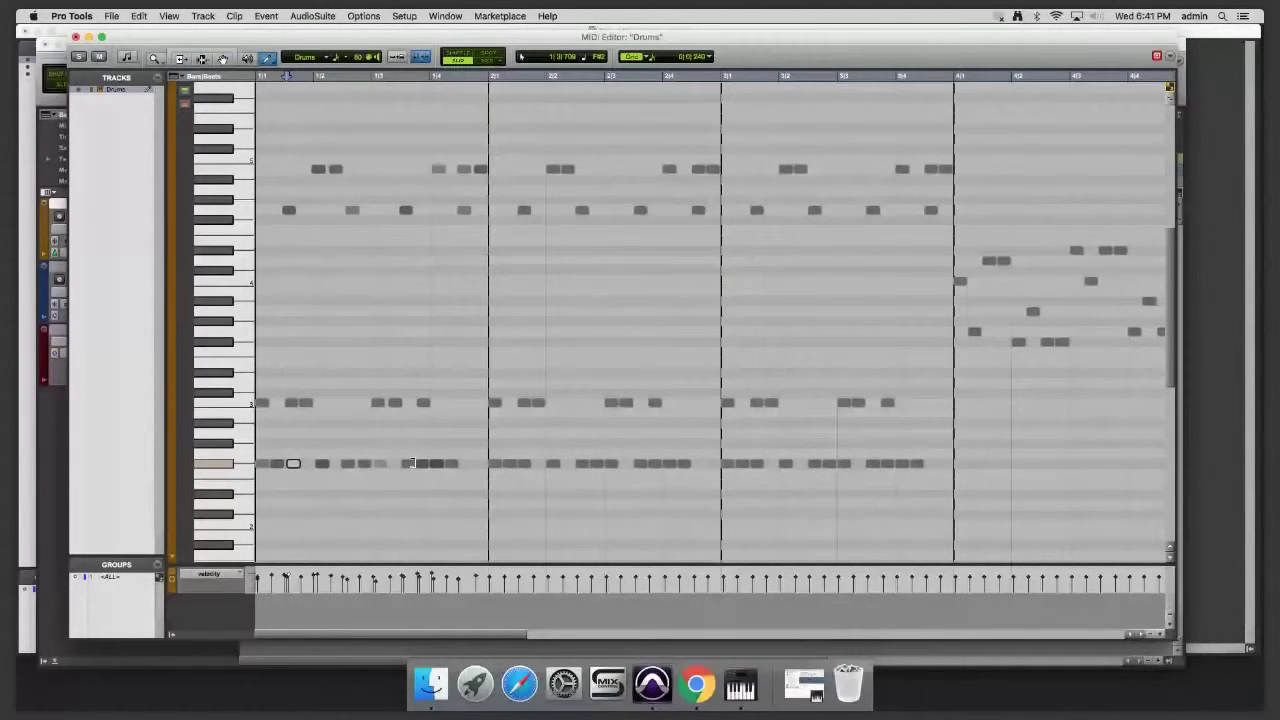
click(409, 463)
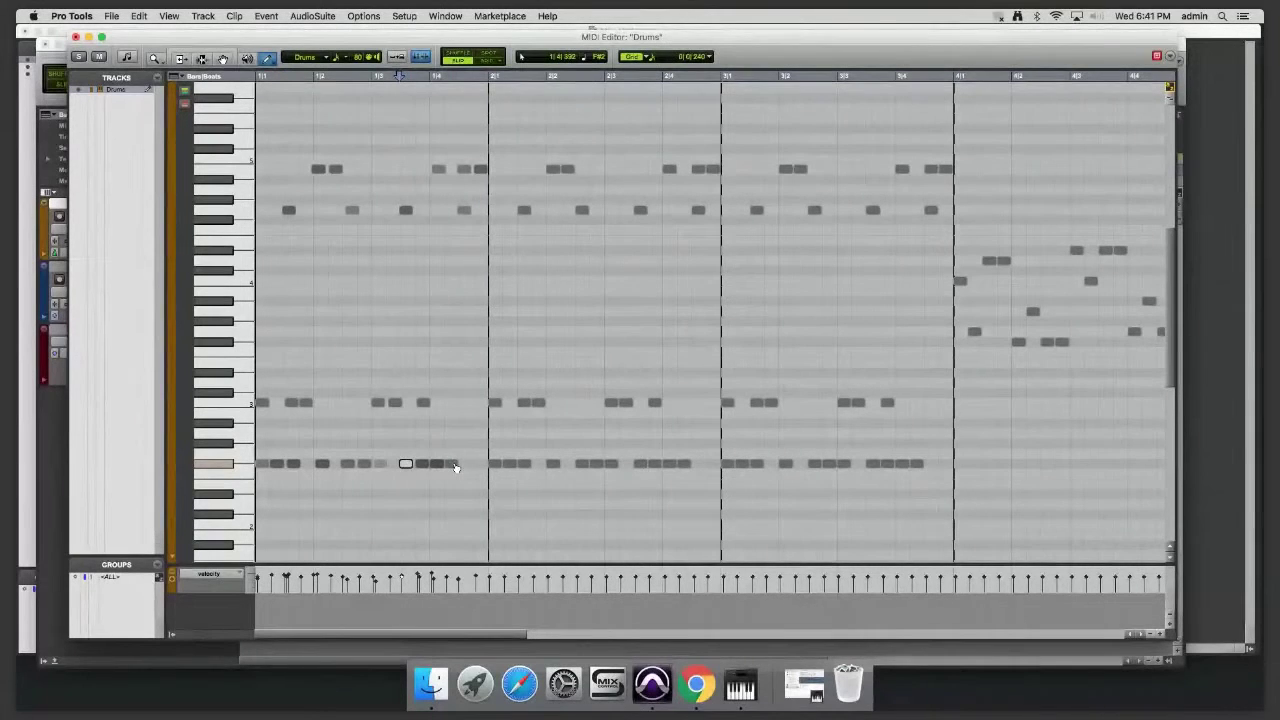
click(453, 464)
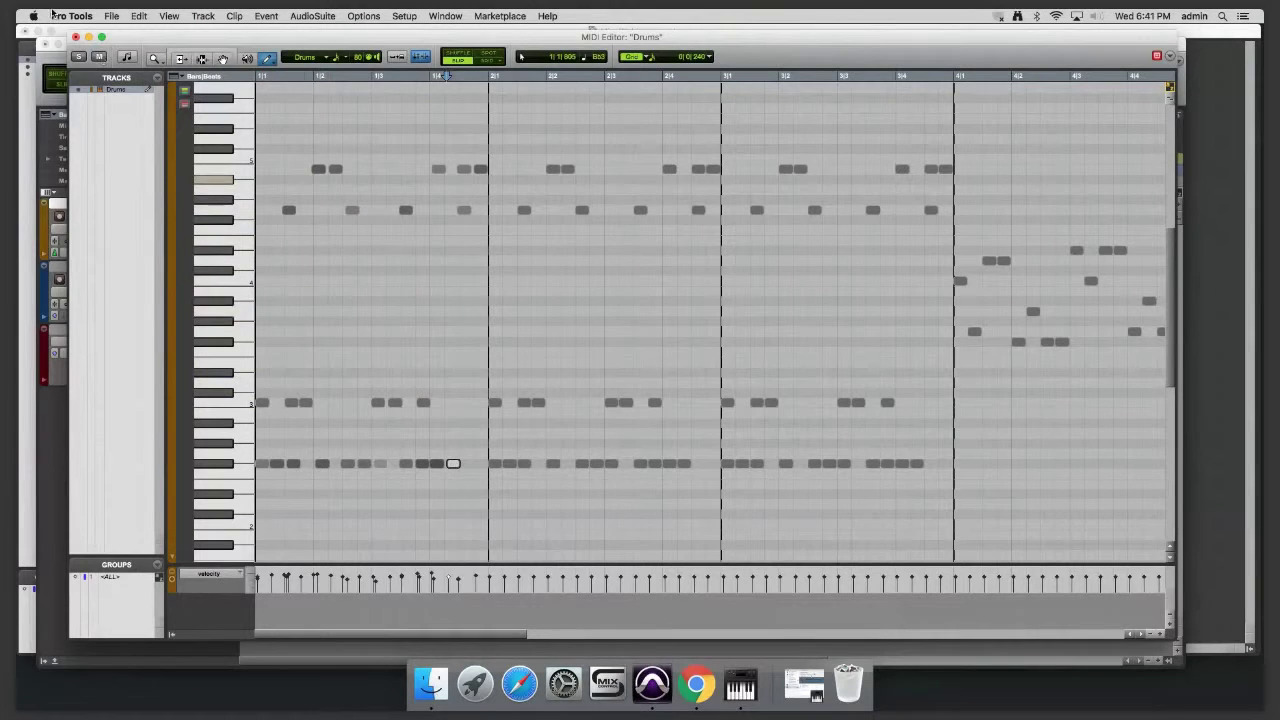
- Close the MIDI Editor and delete the drum clips in bars 2 and 3
click(75, 37)
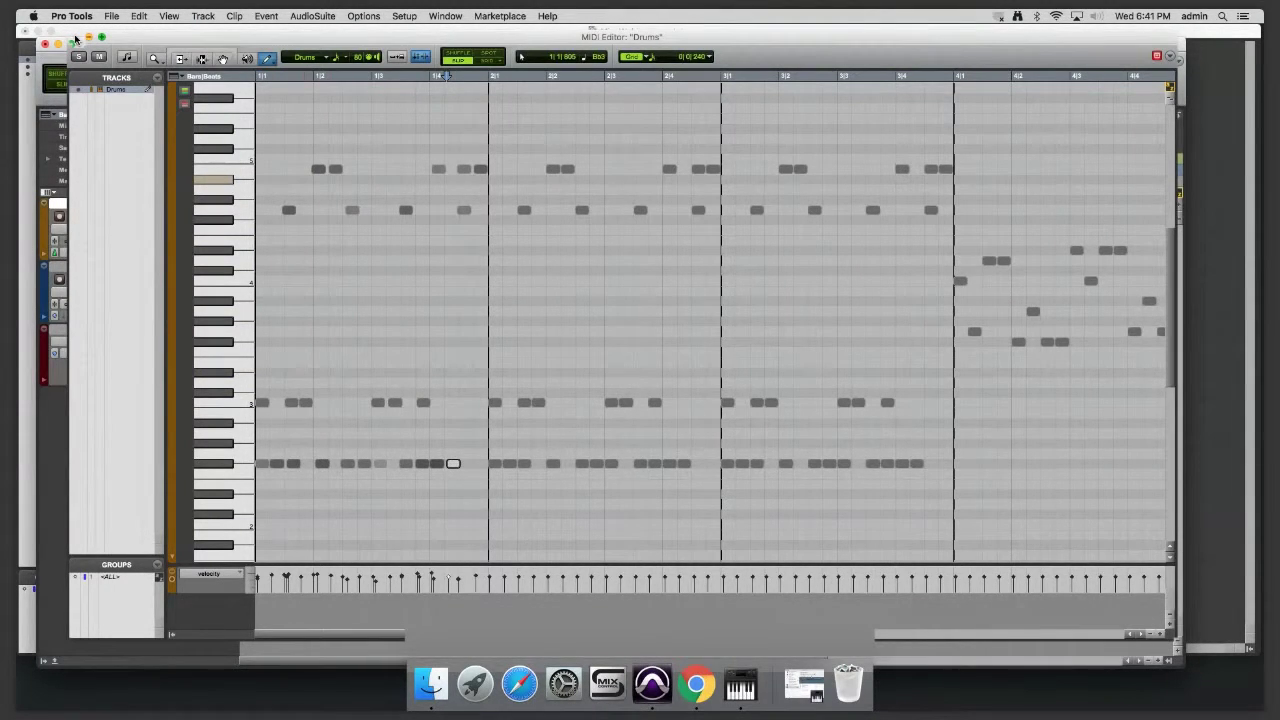
click(506, 252)
key(Delete)
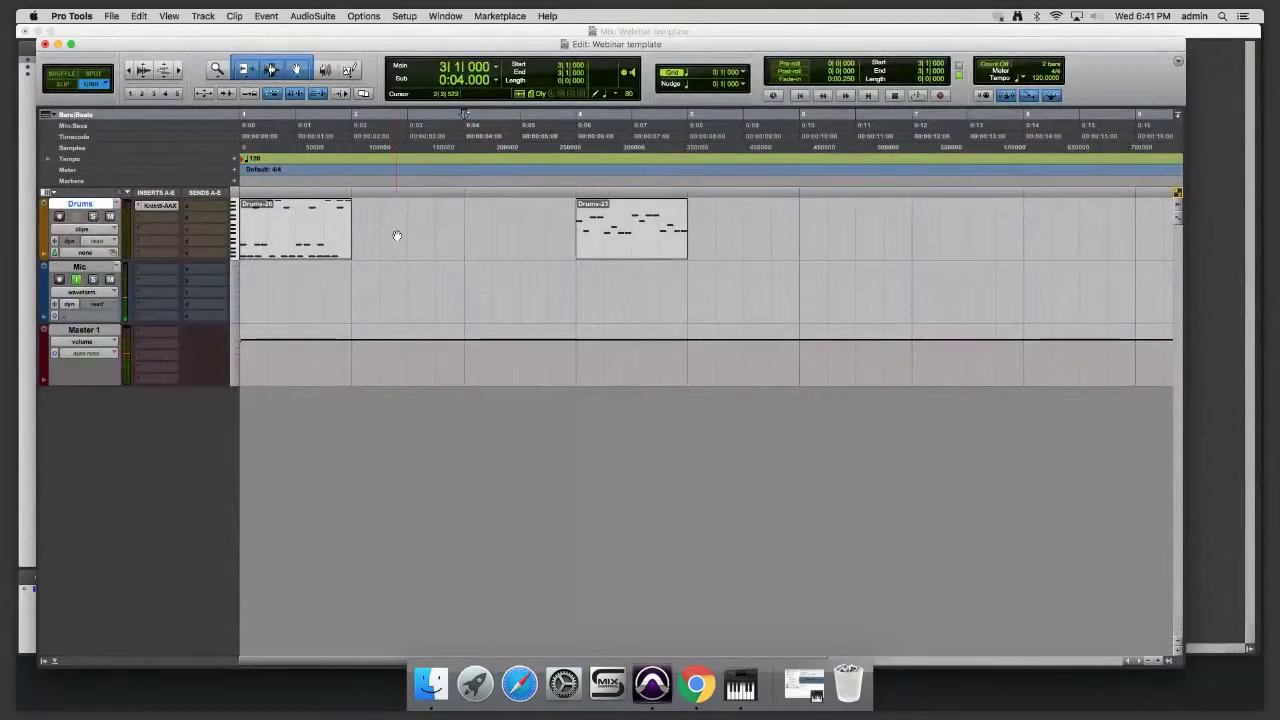
- Select the bar 1 drum clip and play it back several times to check its feel
click(316, 242)
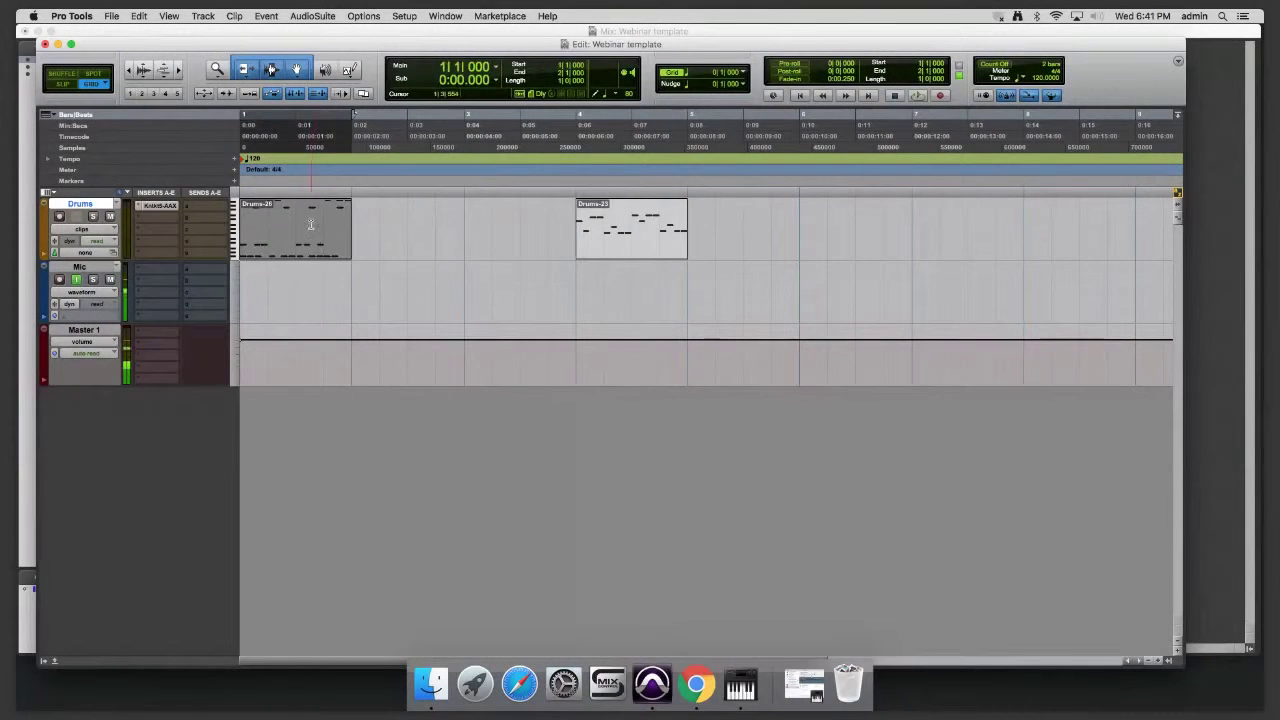
key(space)
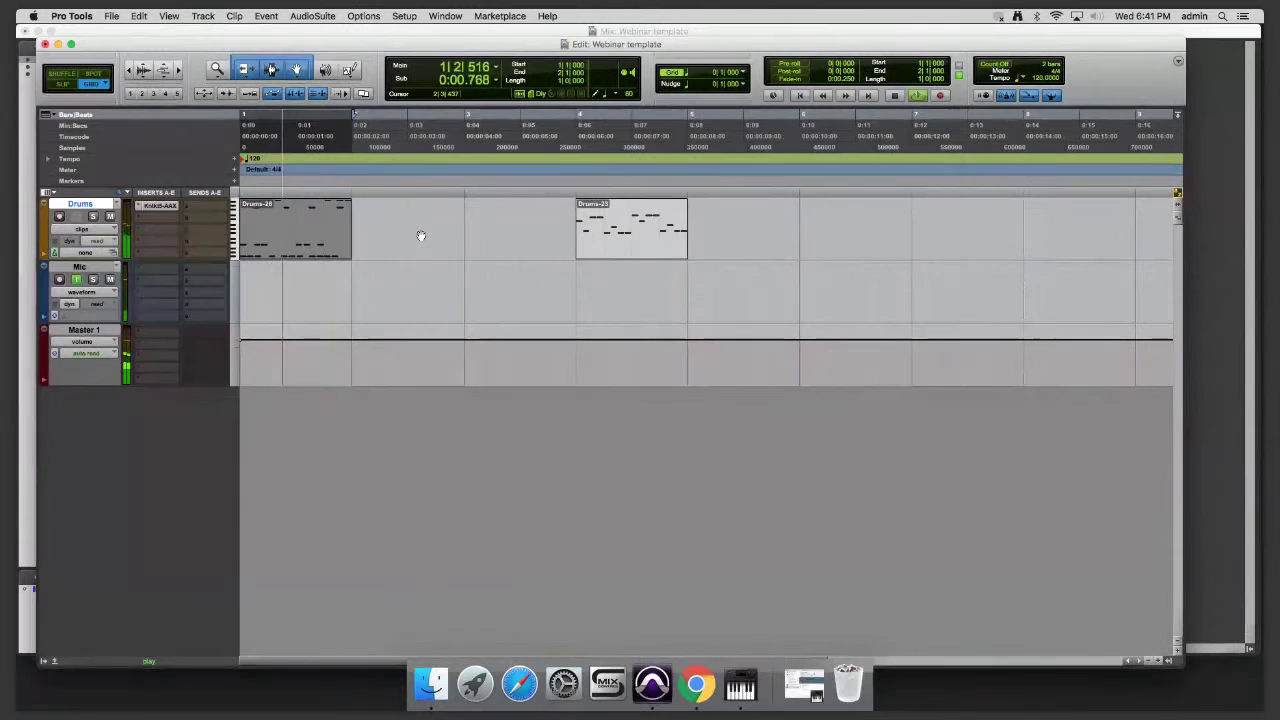
key(space)
key(space)
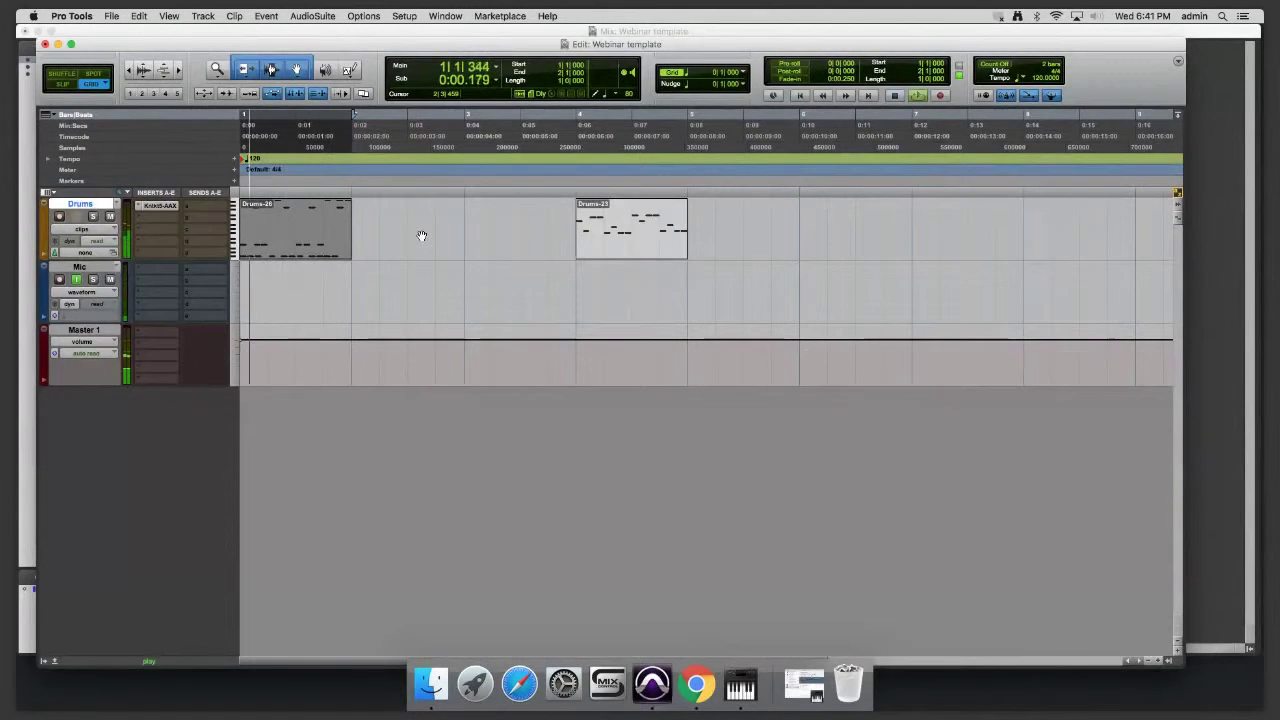
key(space)
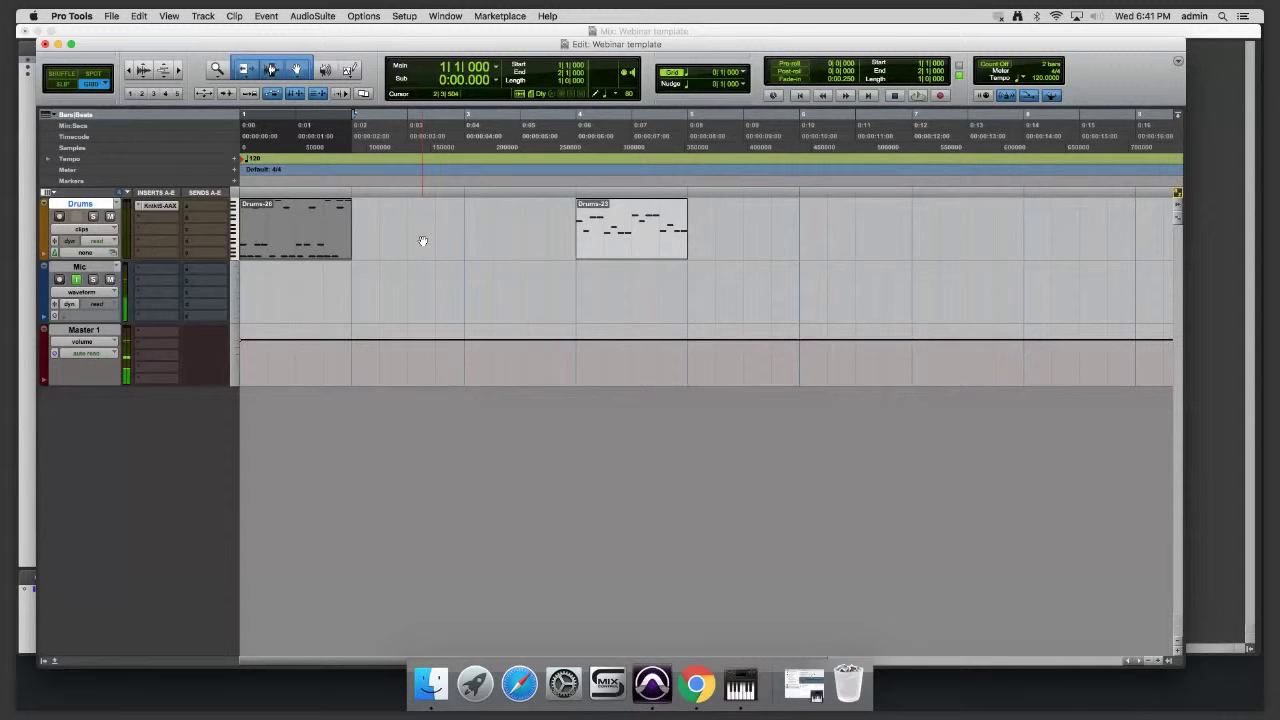
key(space)
key(space)
key(space)
- Reopen the bar 1 drum clip, adjust the velocities of the F#2 note on beat 3 and the one just before it, and close the editor
double_click(334, 240)
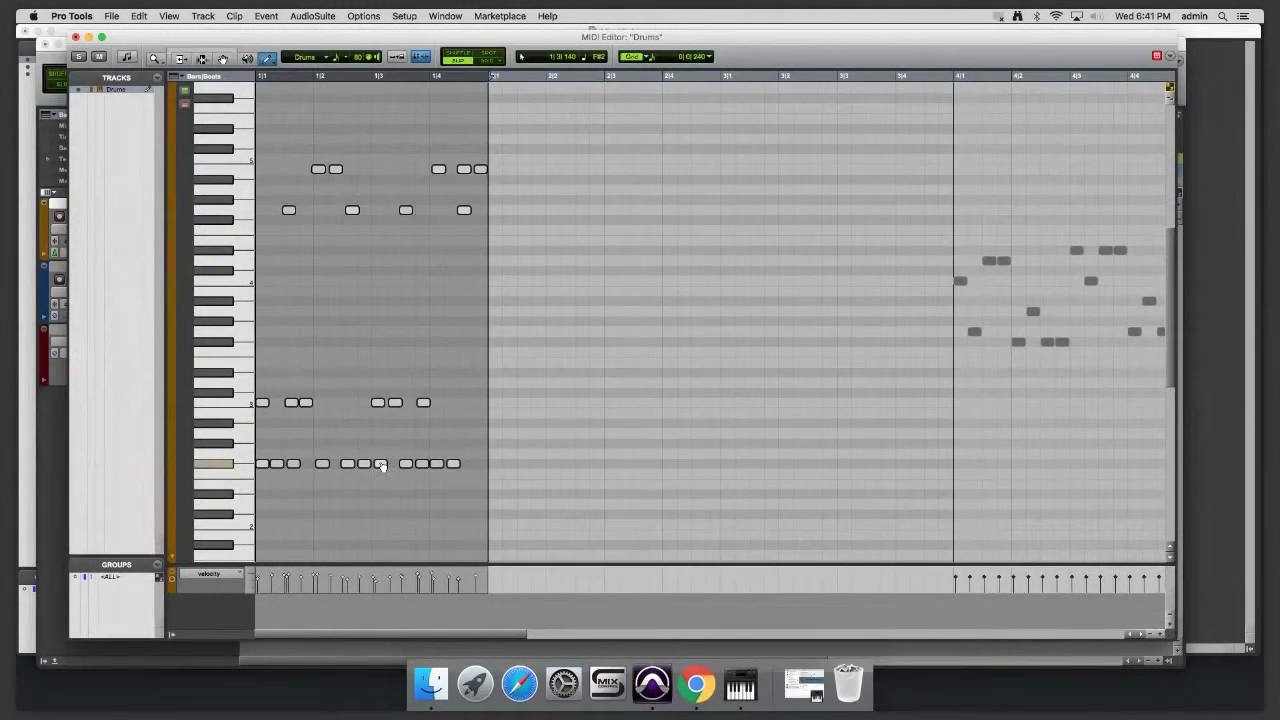
mouse_move(380, 464)
mouse_down()
mouse_move(375, 408)
mouse_move(383, 451)
mouse_up()
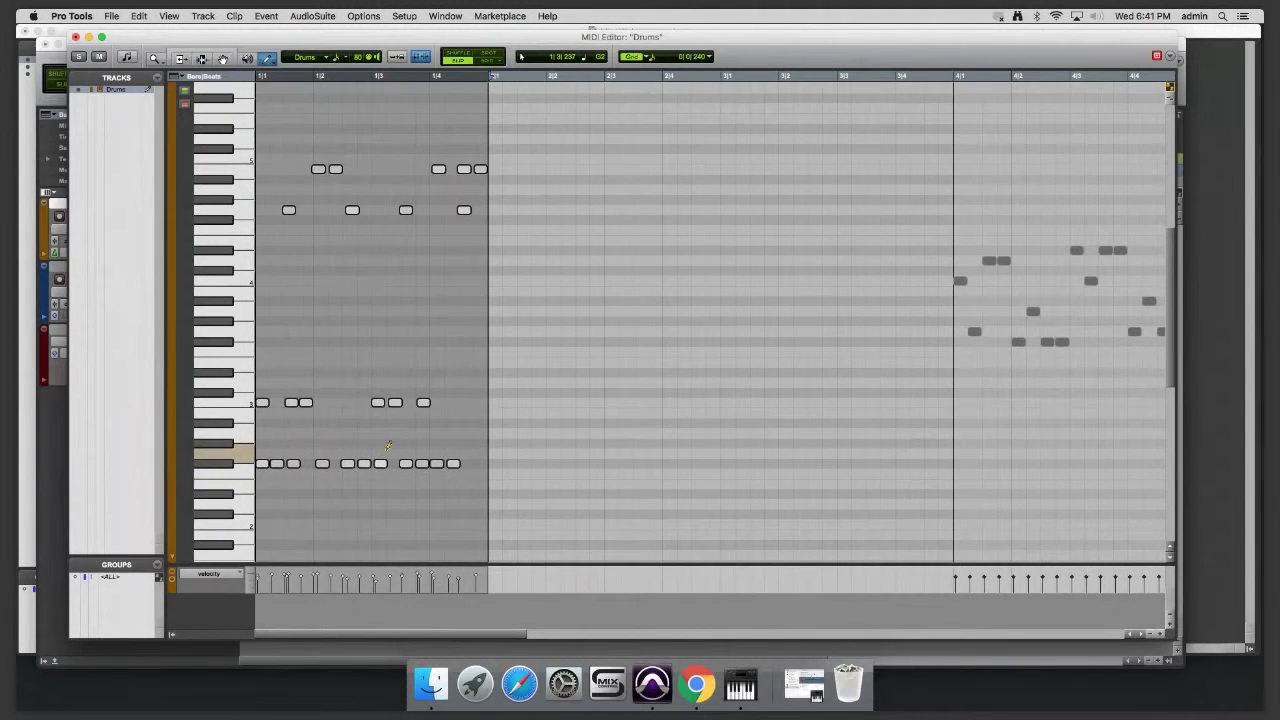
click(380, 464)
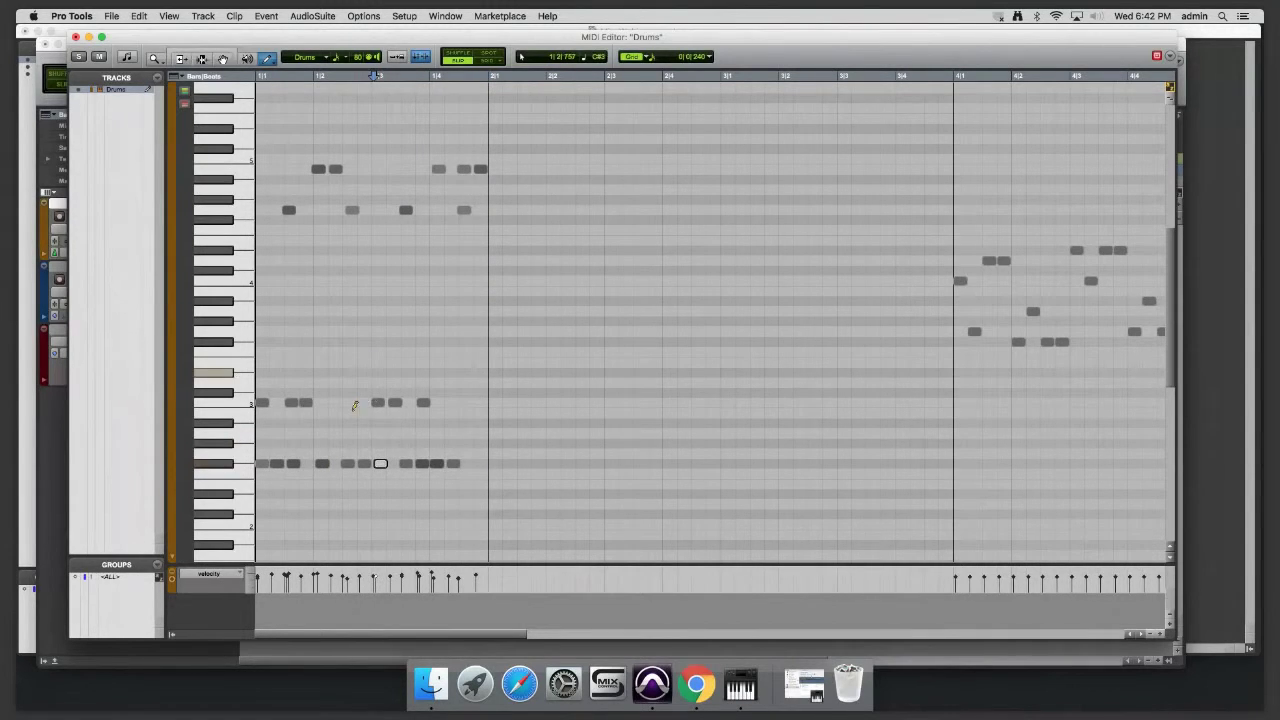
click(364, 464)
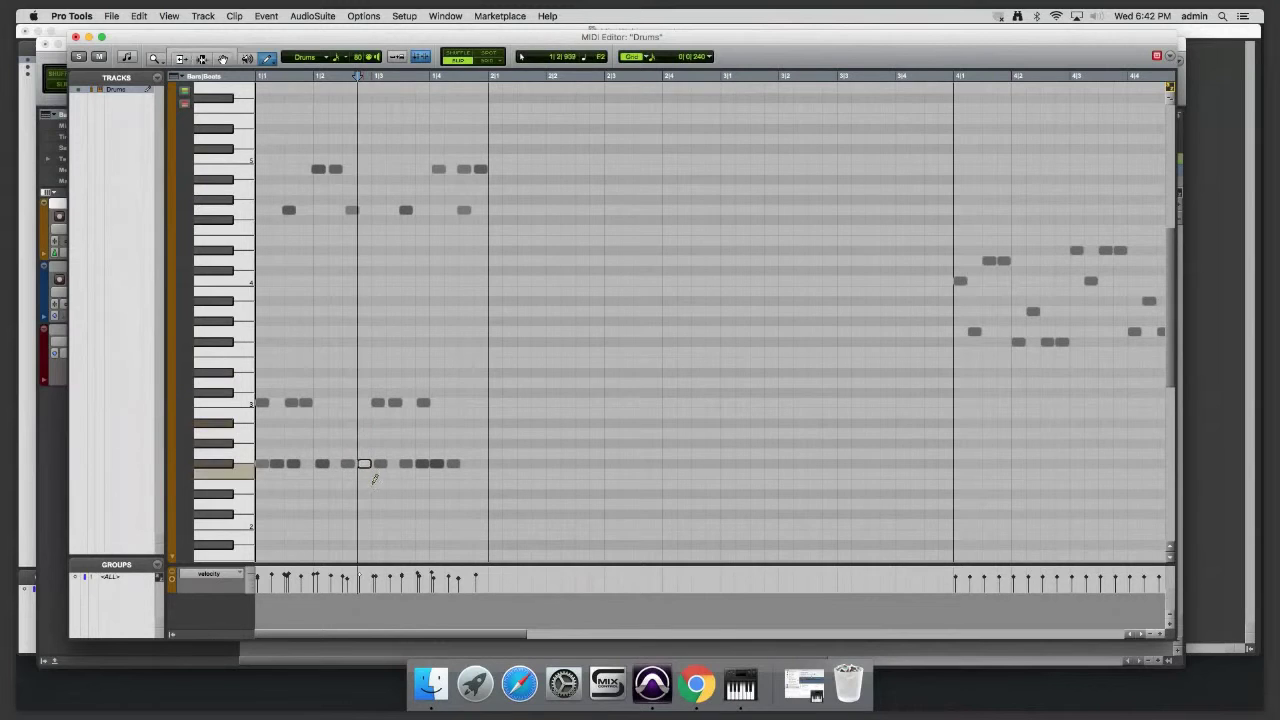
click(75, 37)
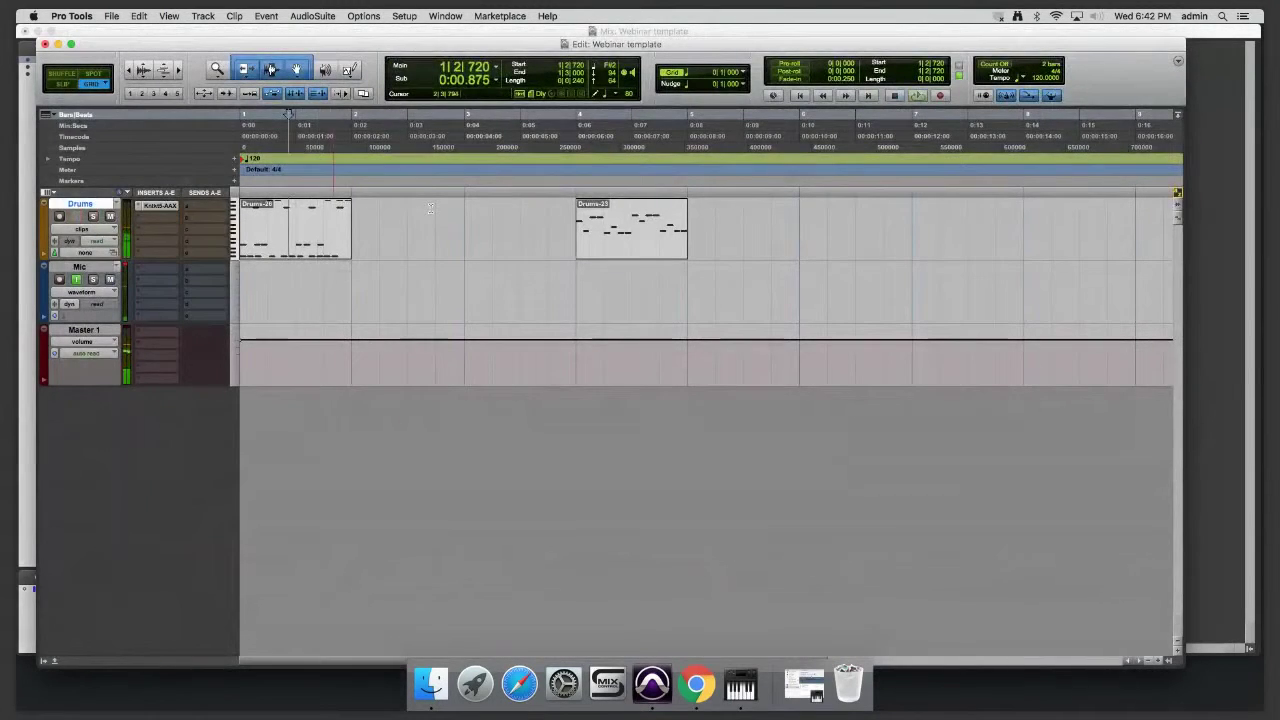
- Play back the drum pattern from the start of bar 1, and select the bar 1 clip
key(space)
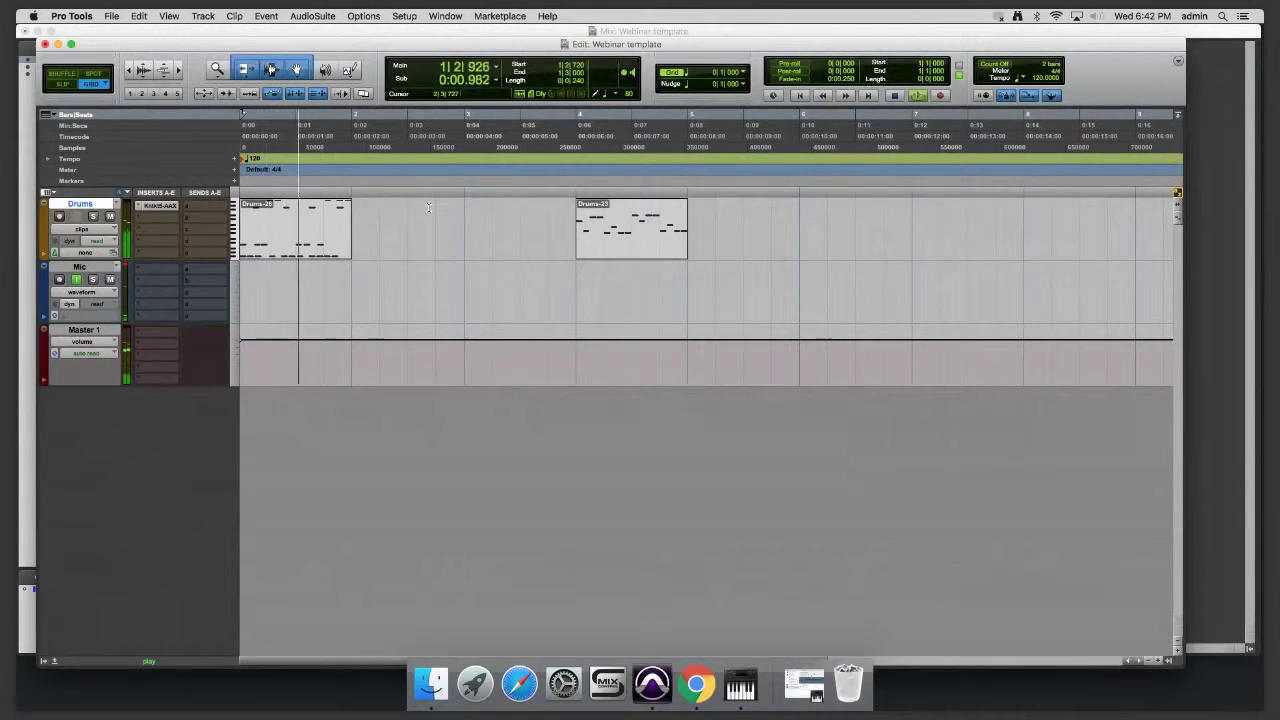
key(space)
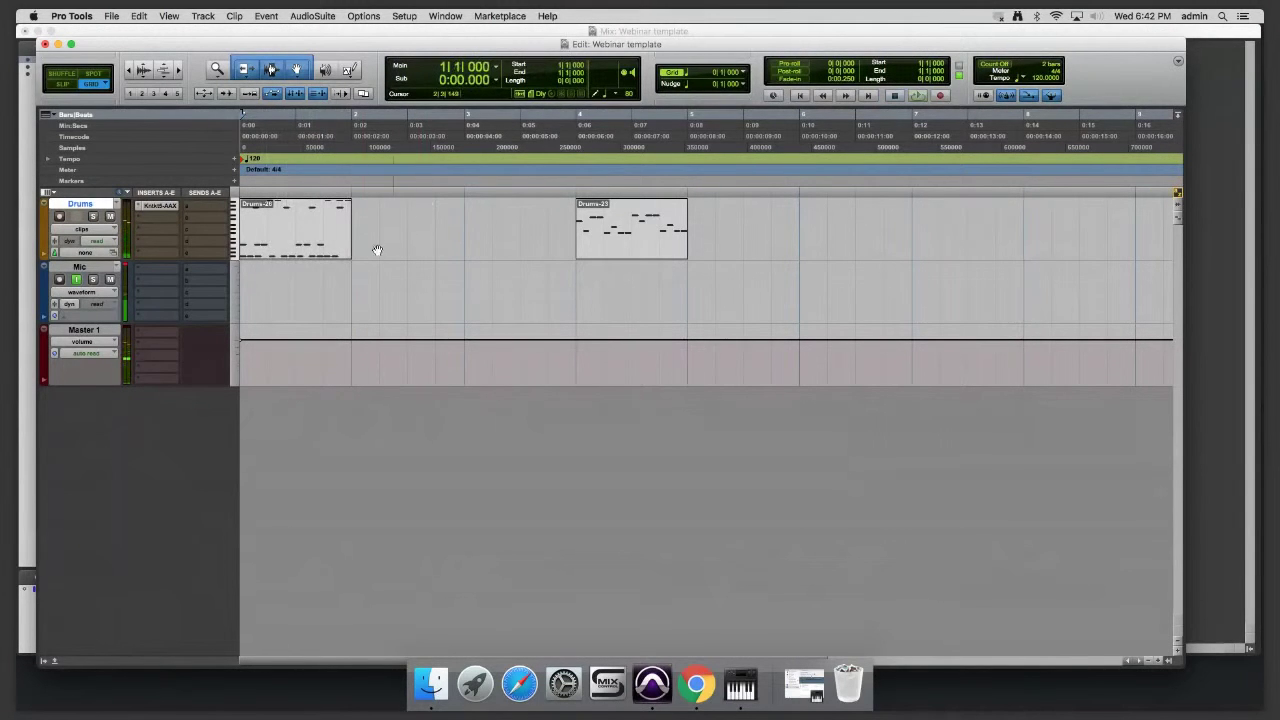
double_click(300, 246)
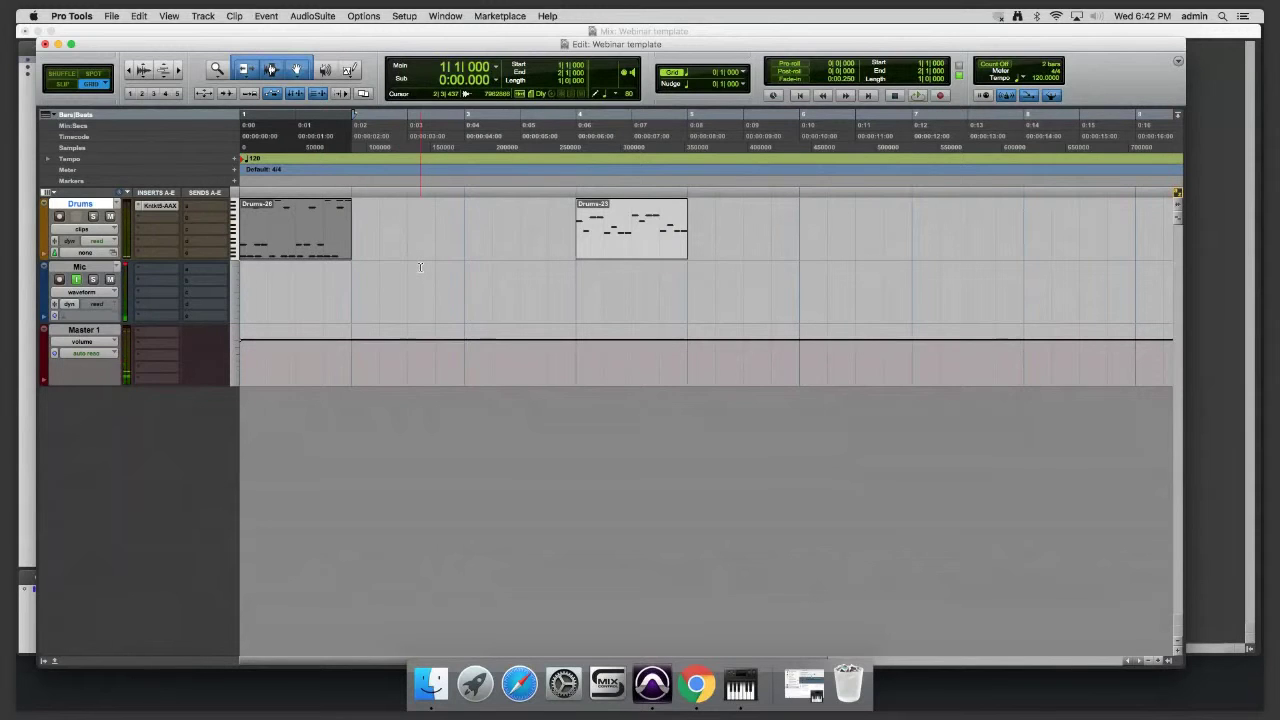
- Duplicate the bar 1 drum clip twice to fill bars 2 and 3
key(super+d)
key(super+d)
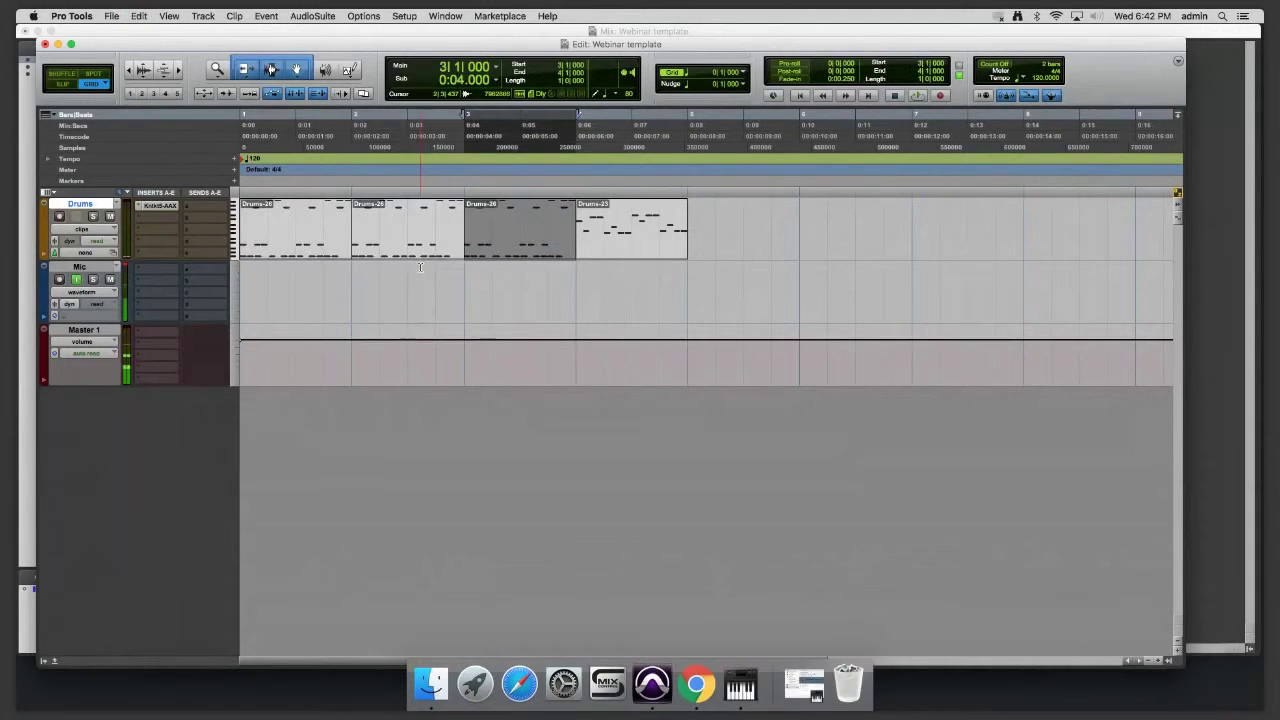
click(606, 242)
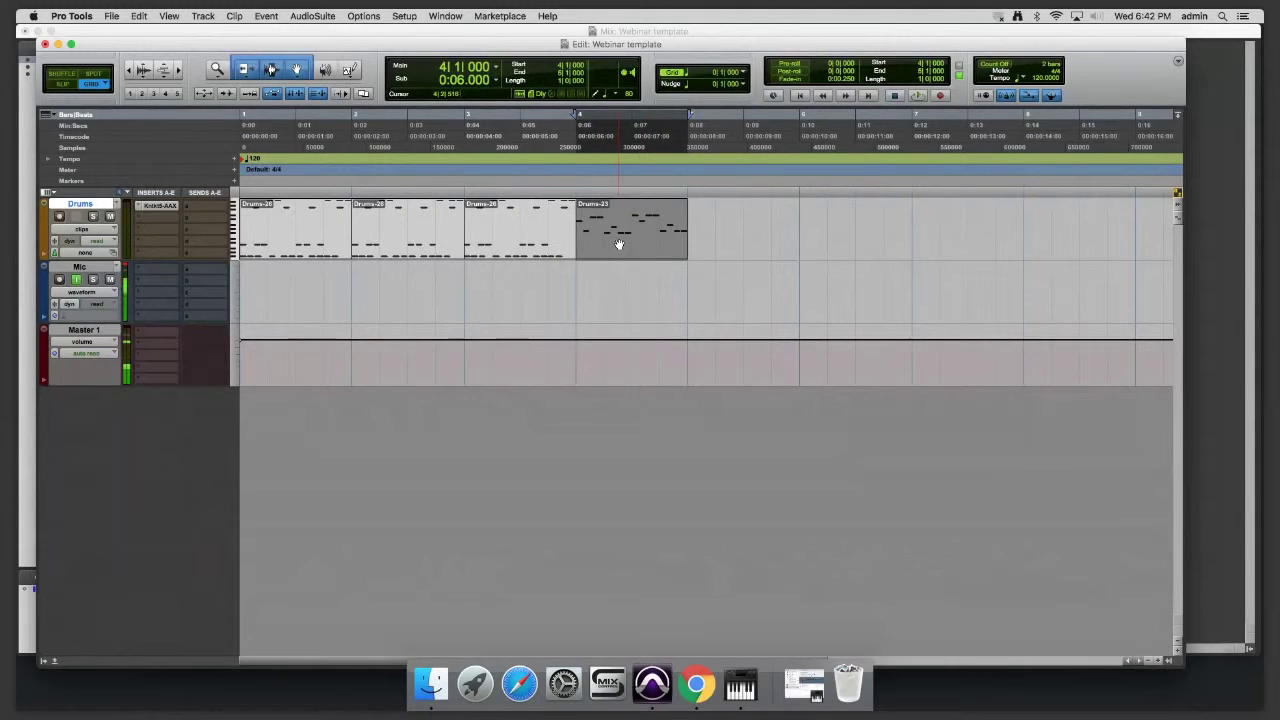
click(632, 268)
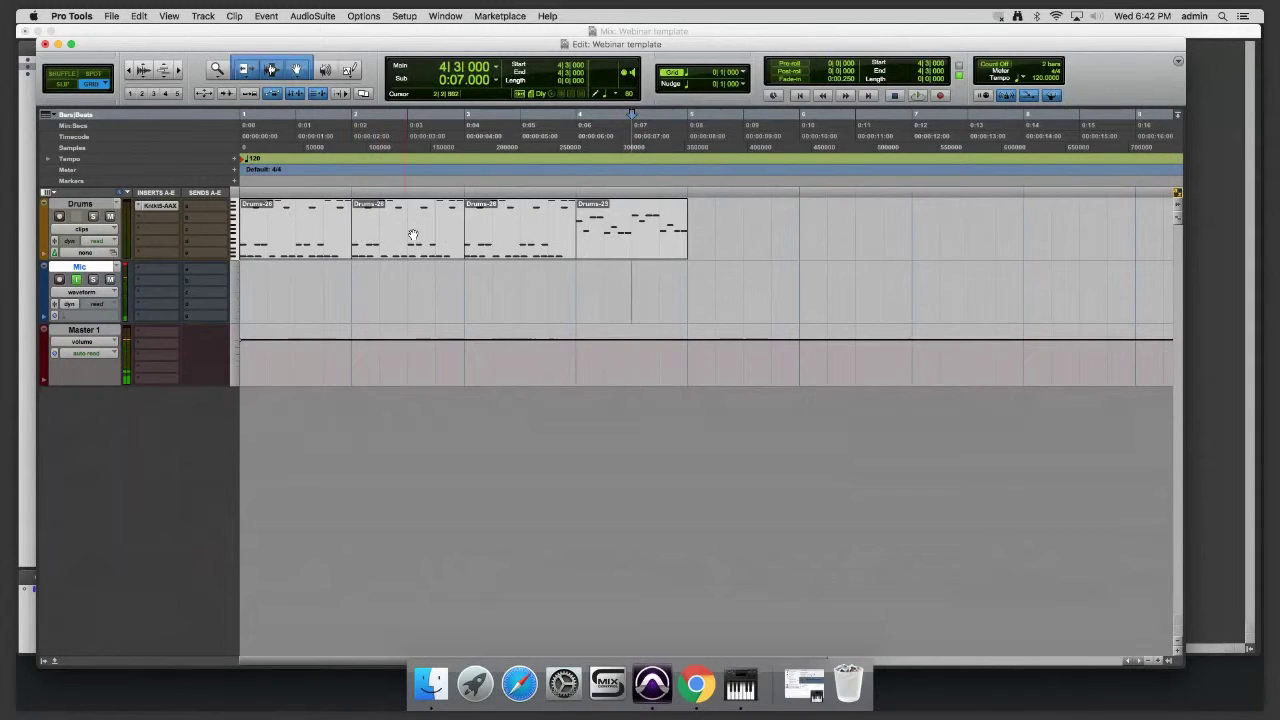
- Open the bar 4 fill clip for MIDI editing, vary the velocities of individual notes across the fill, and close the editor
double_click(634, 242)
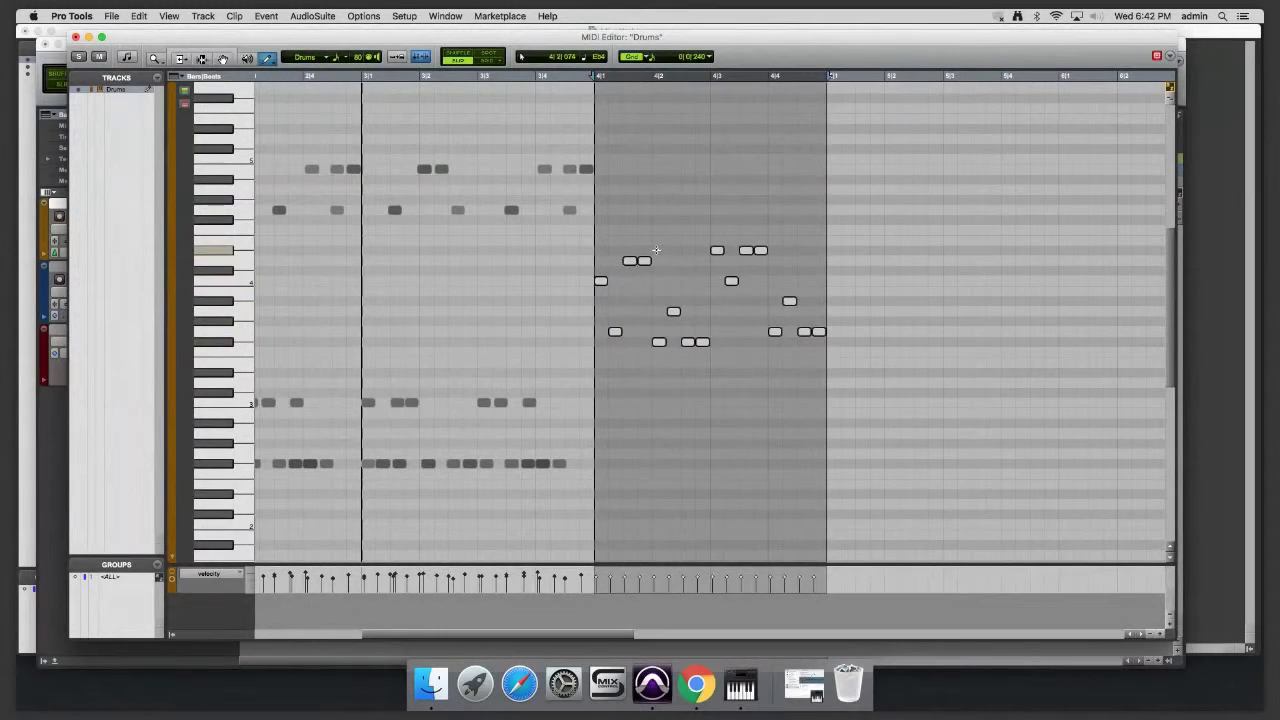
click(656, 250)
drag(668, 250, 635, 347)
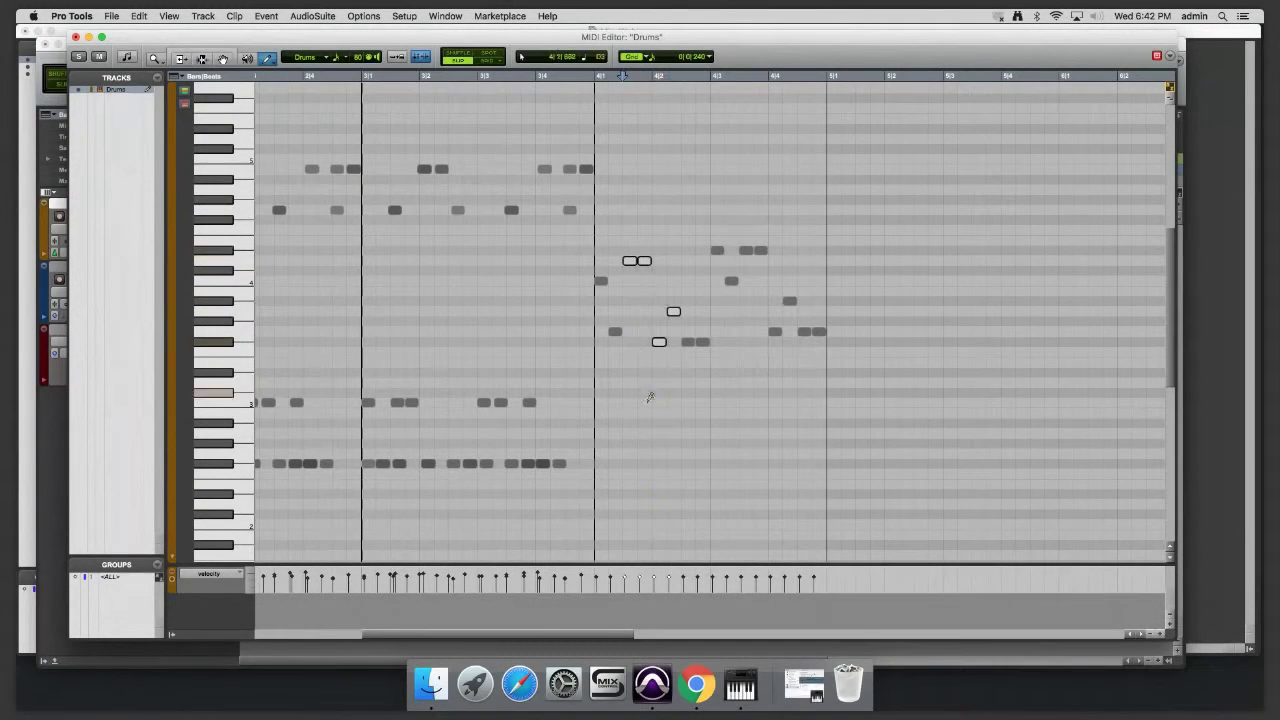
drag(662, 344, 664, 371)
click(703, 342)
click(731, 281)
click(787, 300)
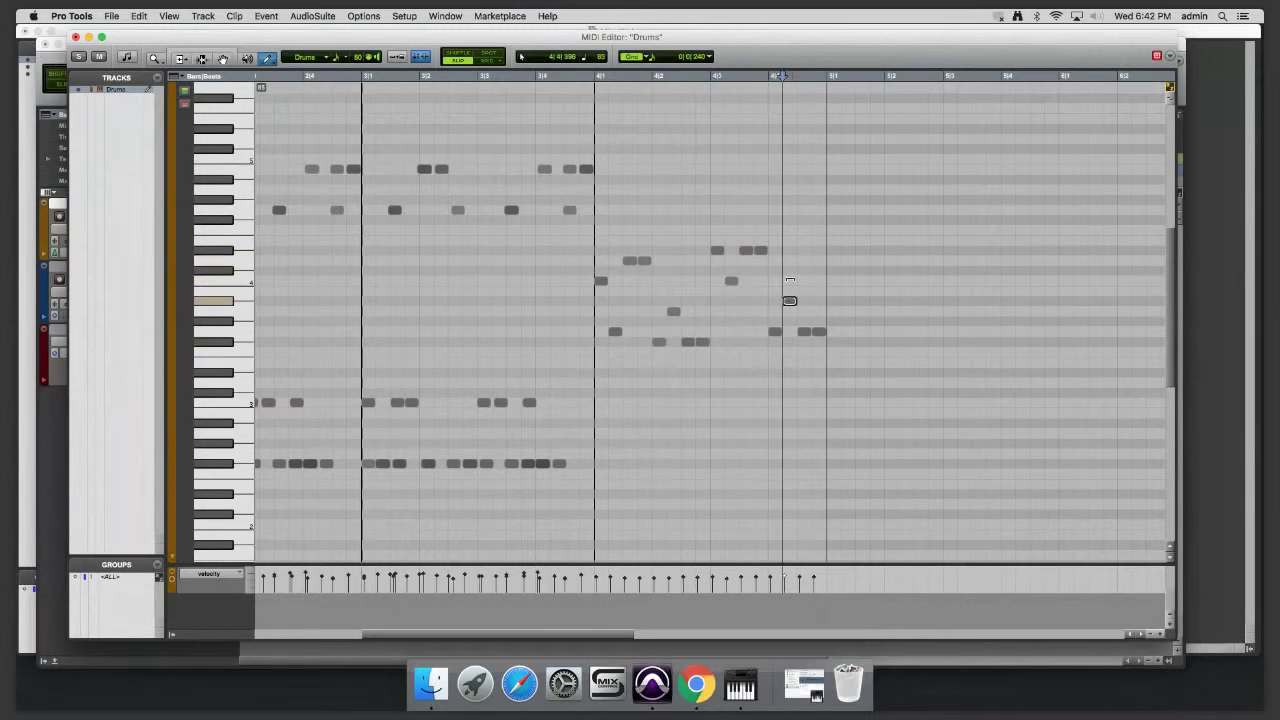
click(817, 332)
click(745, 251)
click(760, 250)
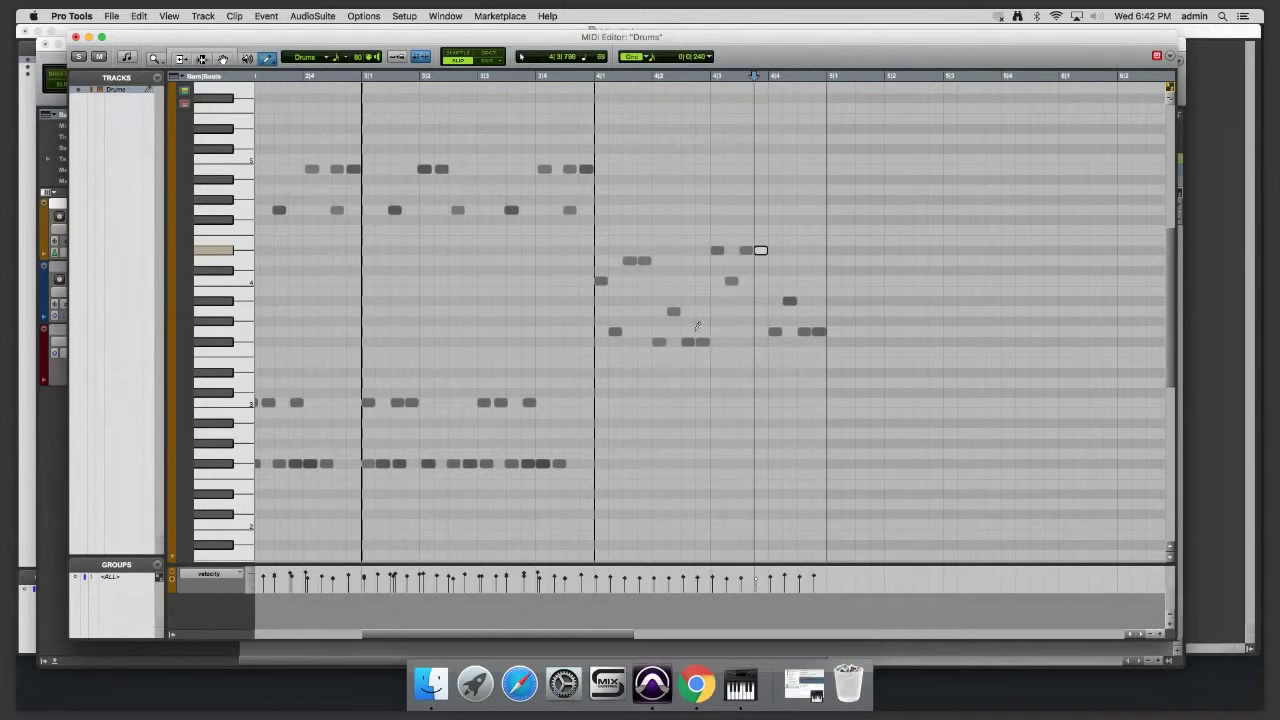
click(687, 342)
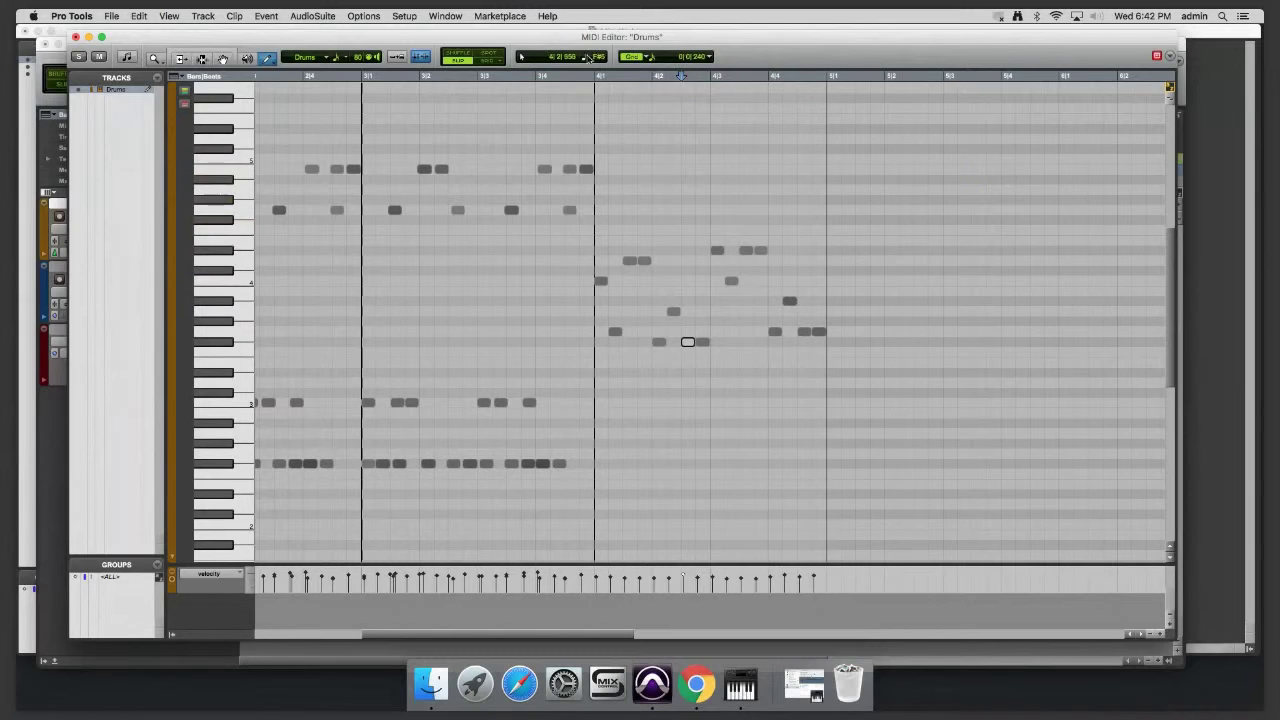
click(75, 36)
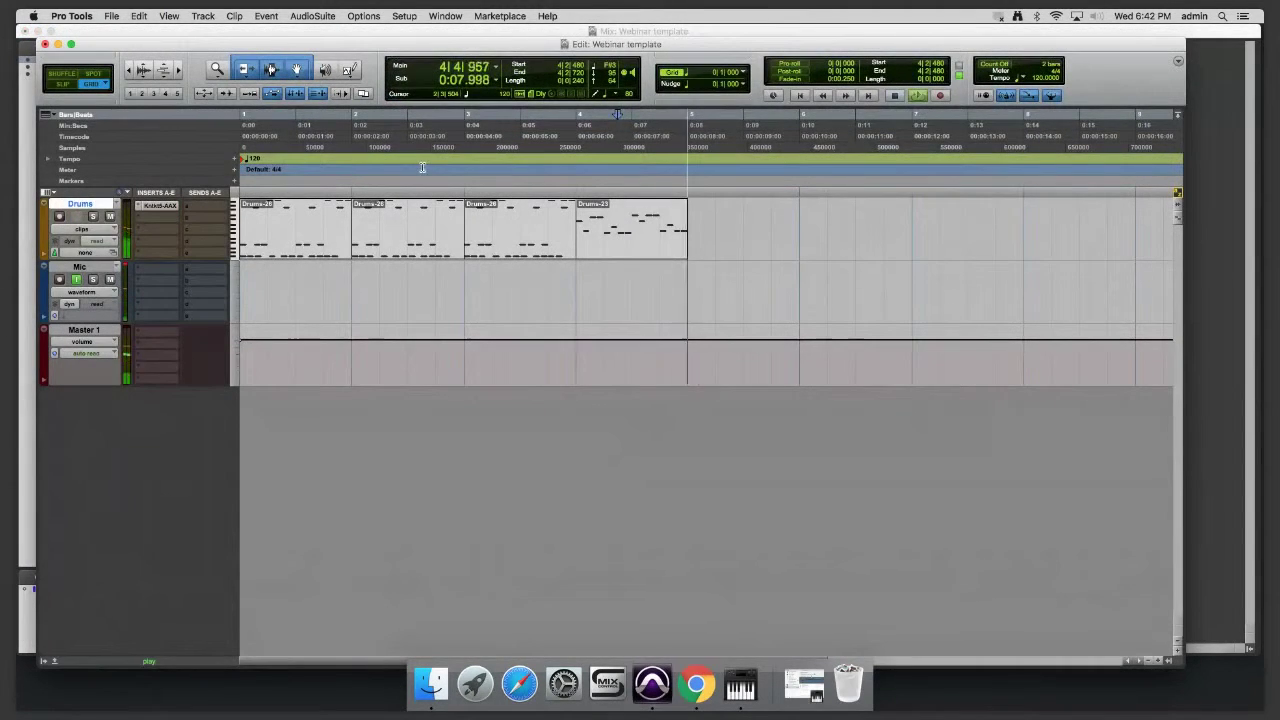
- Play back the drum pattern from the start of bar 1, then replay the second half of the bar 4 fill
key(space)
key(Return)
key(space)
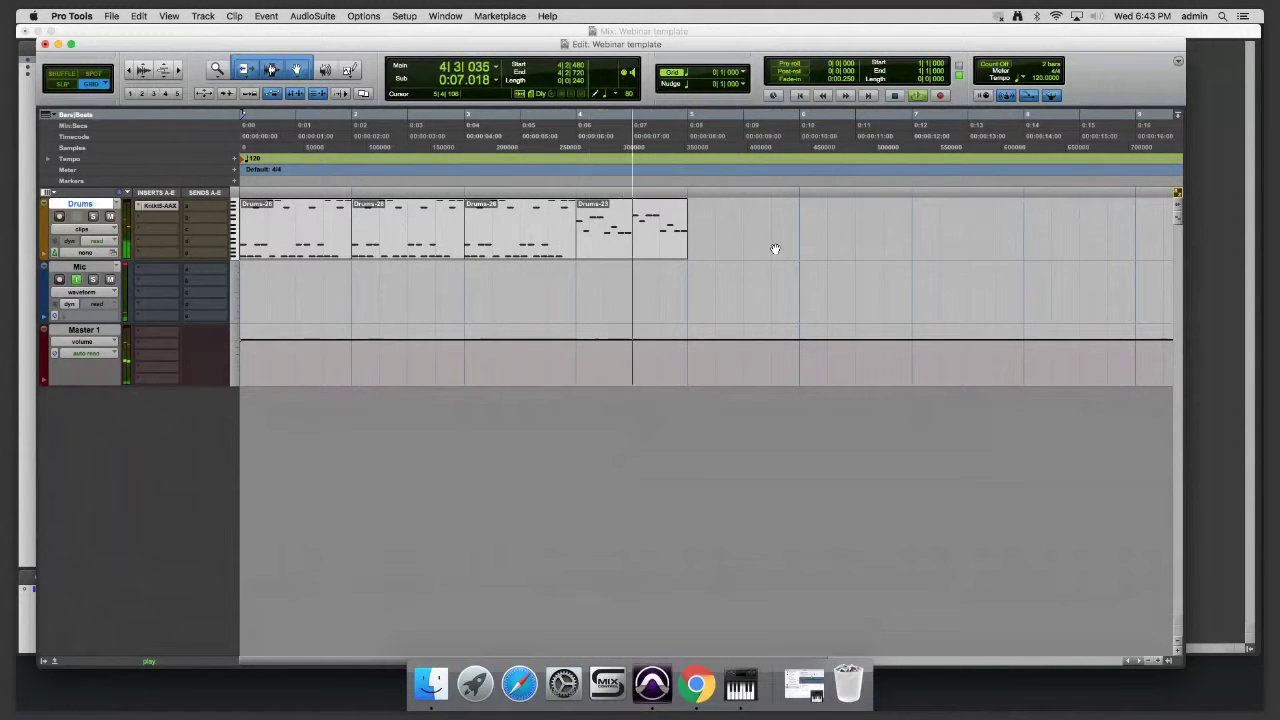
key(space)
click(625, 205)
key(space)
key(space)
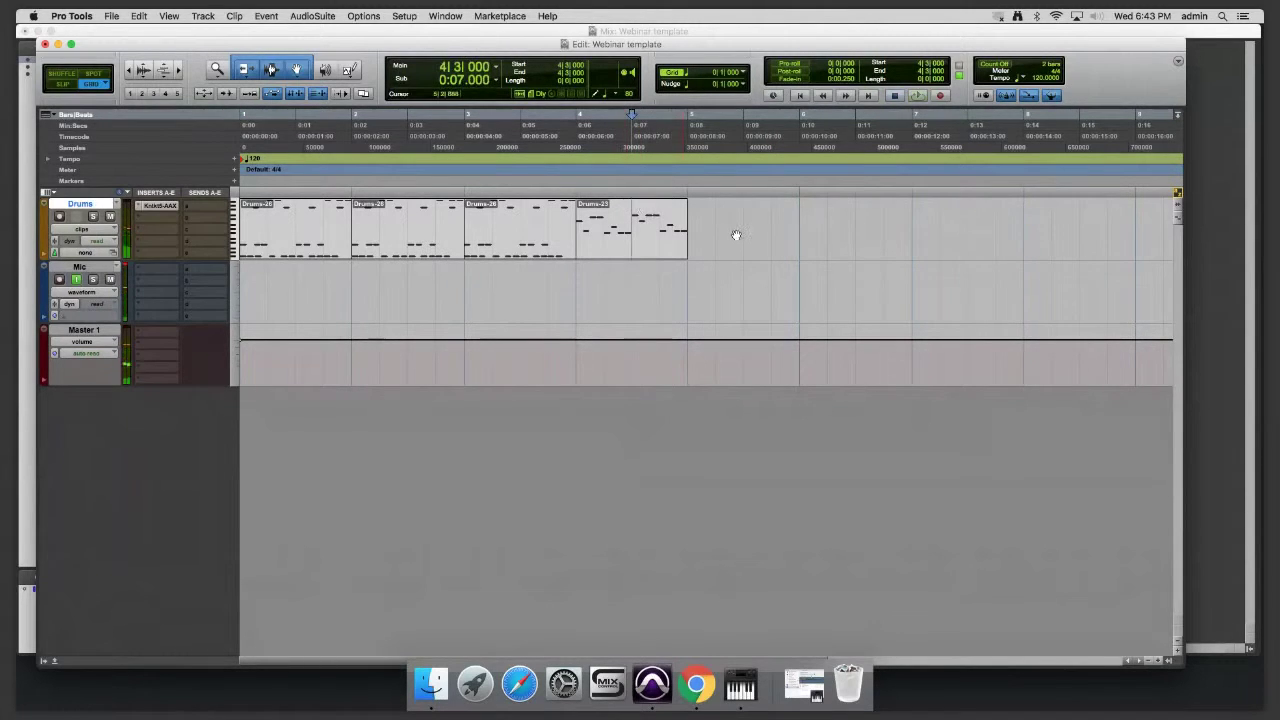
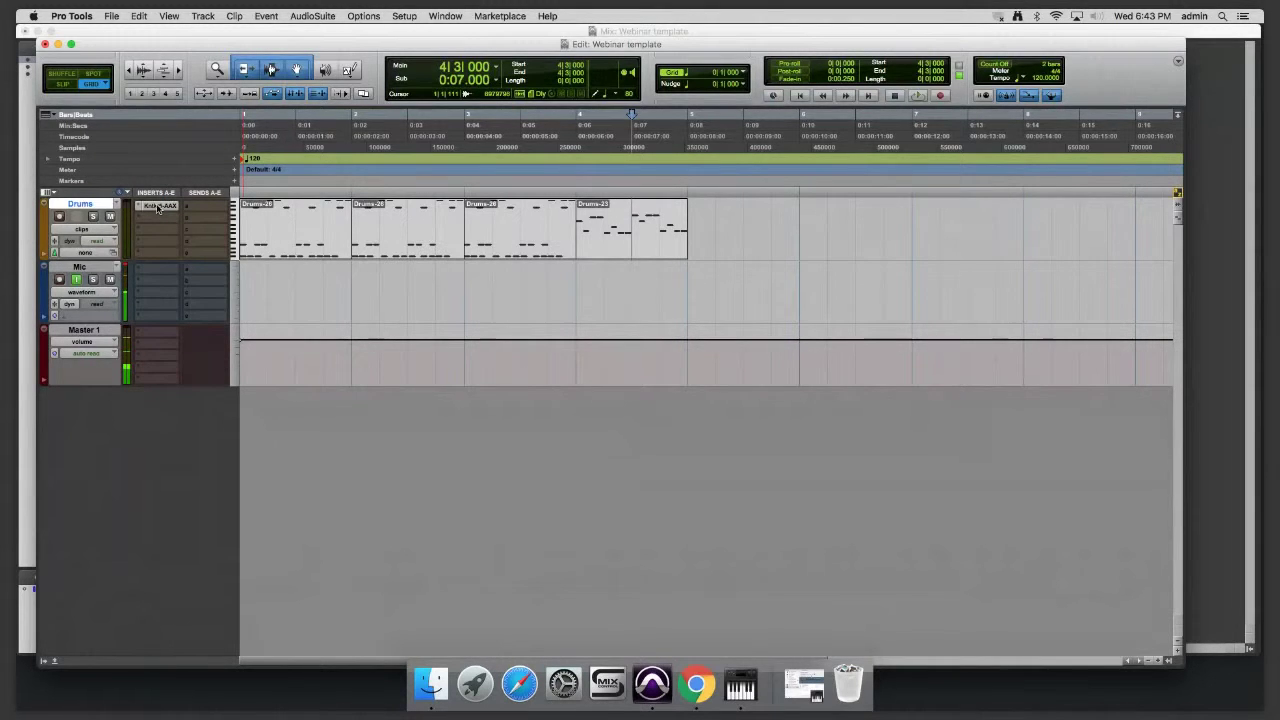
- Open the Kontakt instrument on the Drums track and examine the mixer channels for snare, hi-hat and toms 1 to 4
click(157, 206)
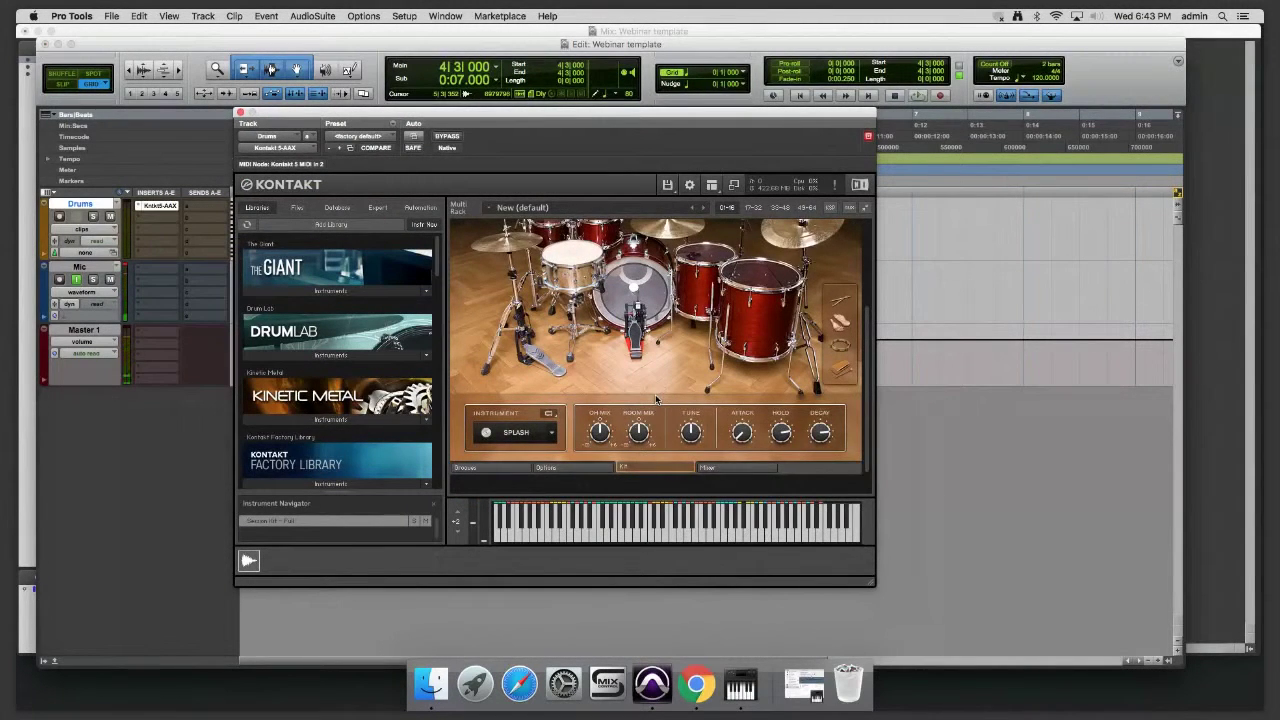
click(737, 467)
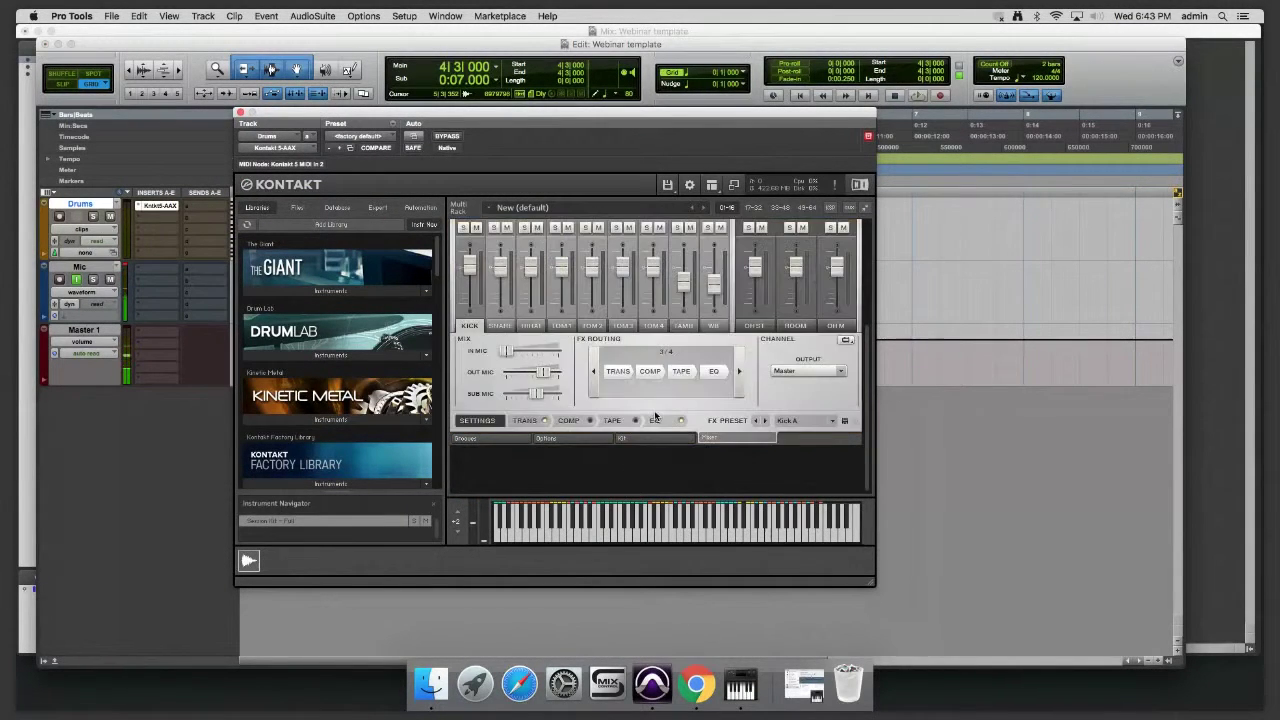
scroll(647, 410, up, 2)
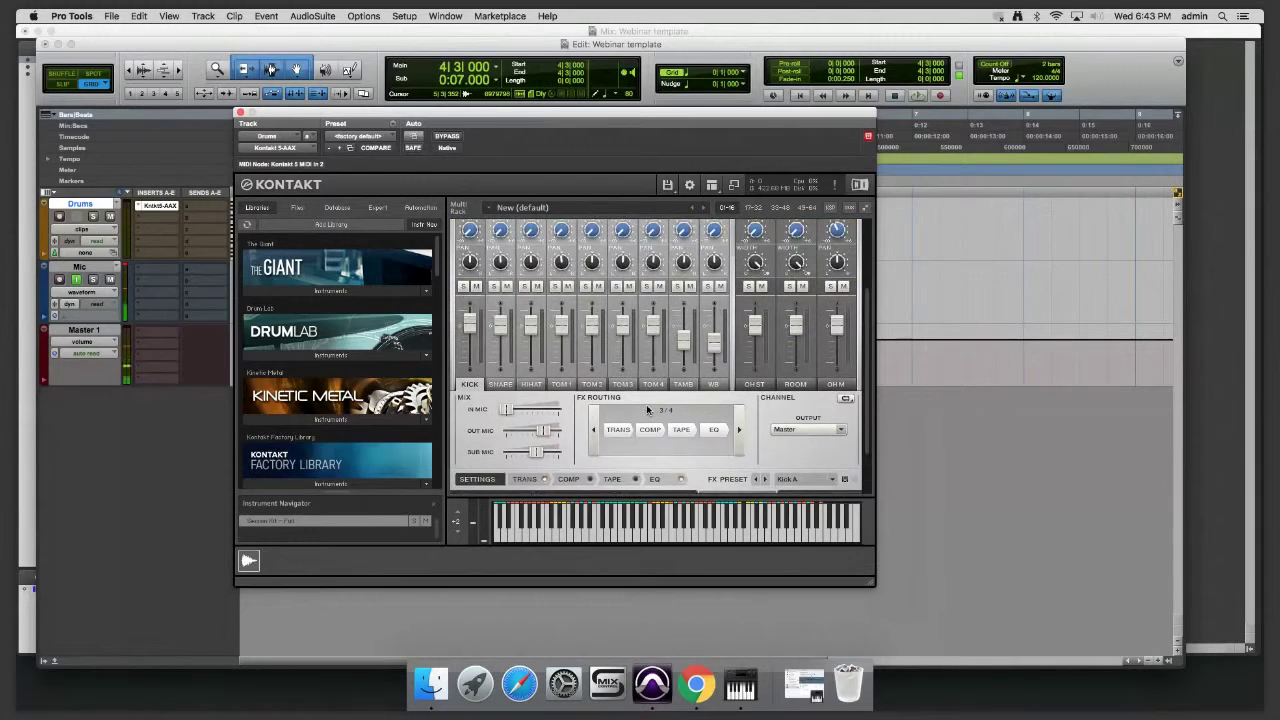
click(500, 384)
click(531, 384)
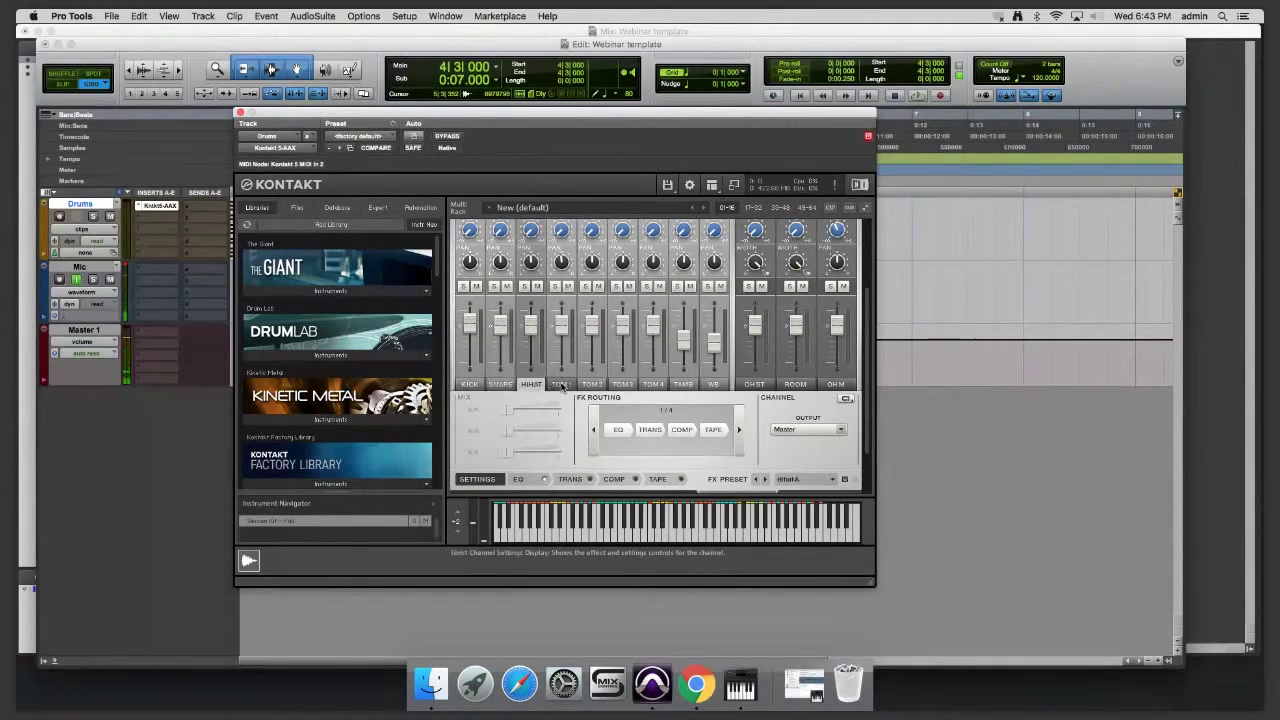
click(561, 384)
click(592, 384)
click(622, 384)
click(653, 384)
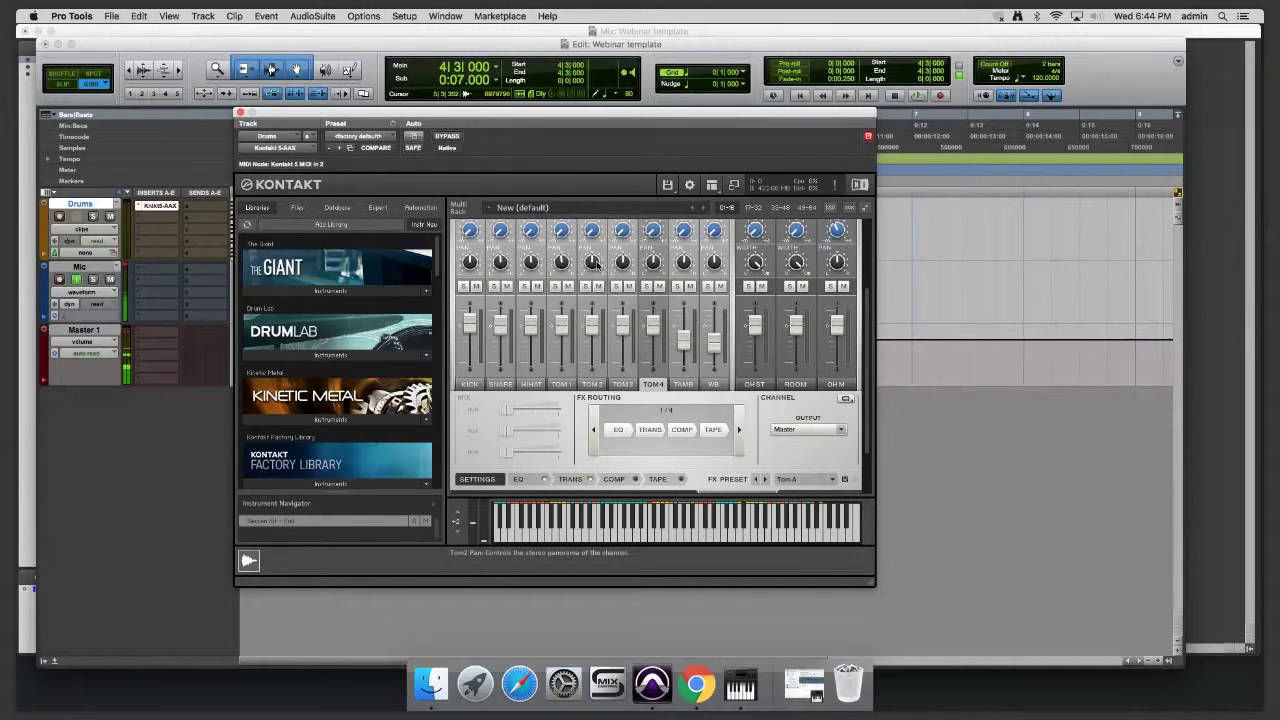
- Return to Kontakt's drum kit view and select the hi-hat and the kick to examine their placement
scroll(600, 470, down, 1)
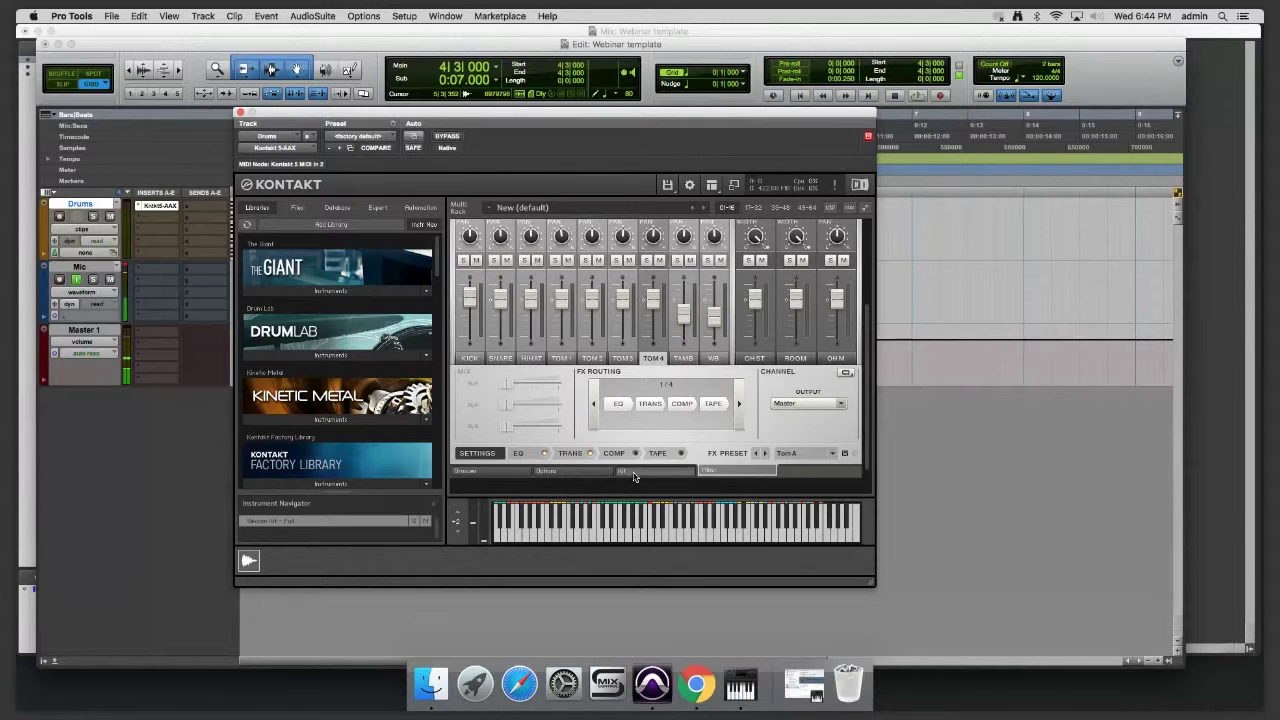
click(633, 477)
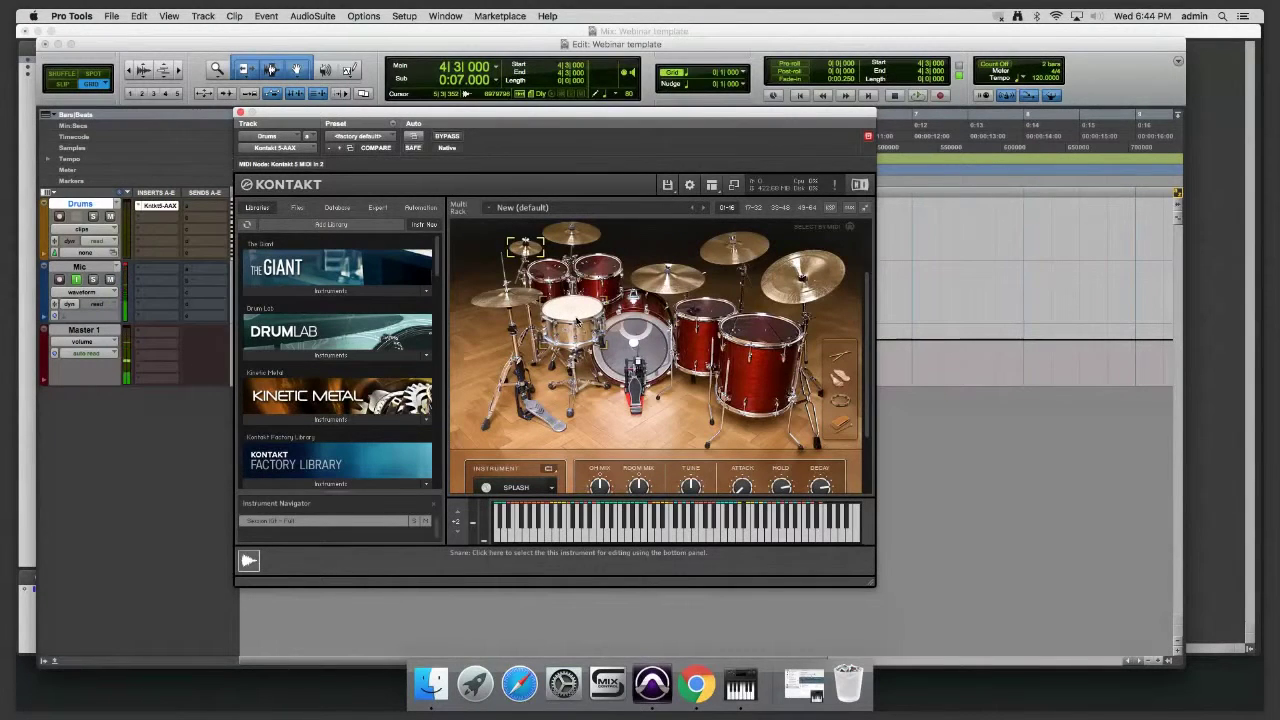
click(497, 302)
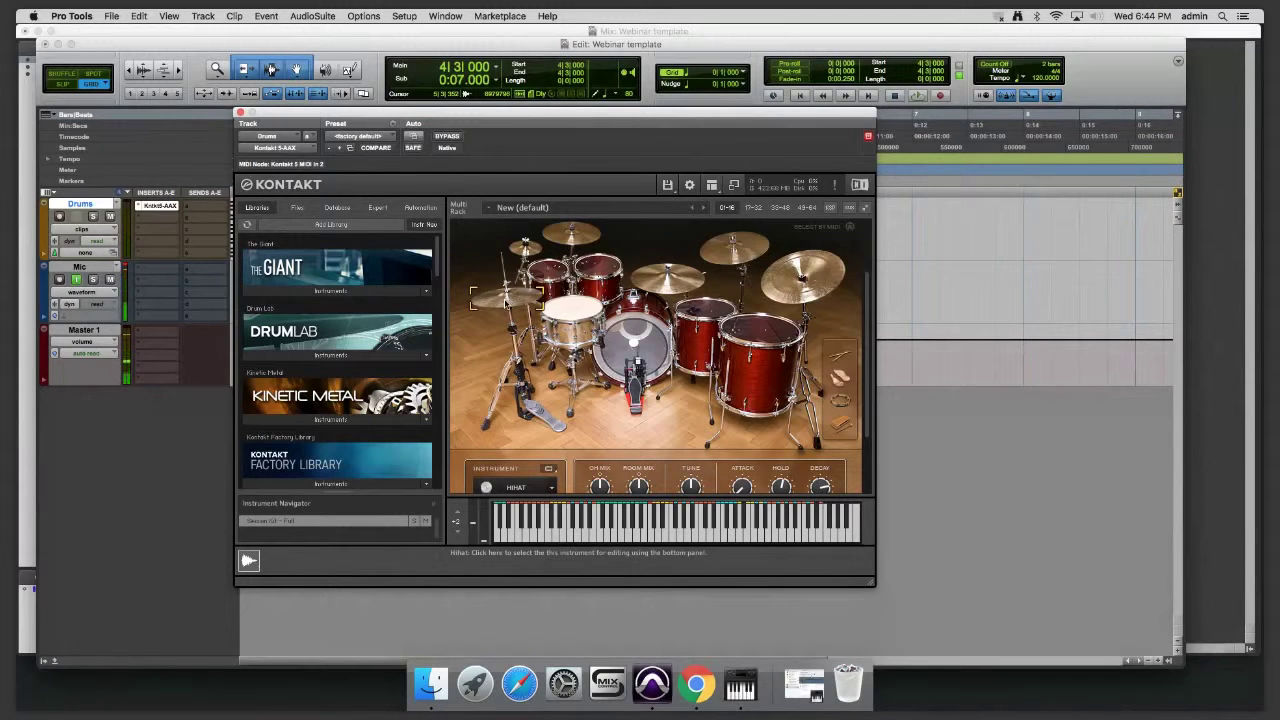
click(636, 341)
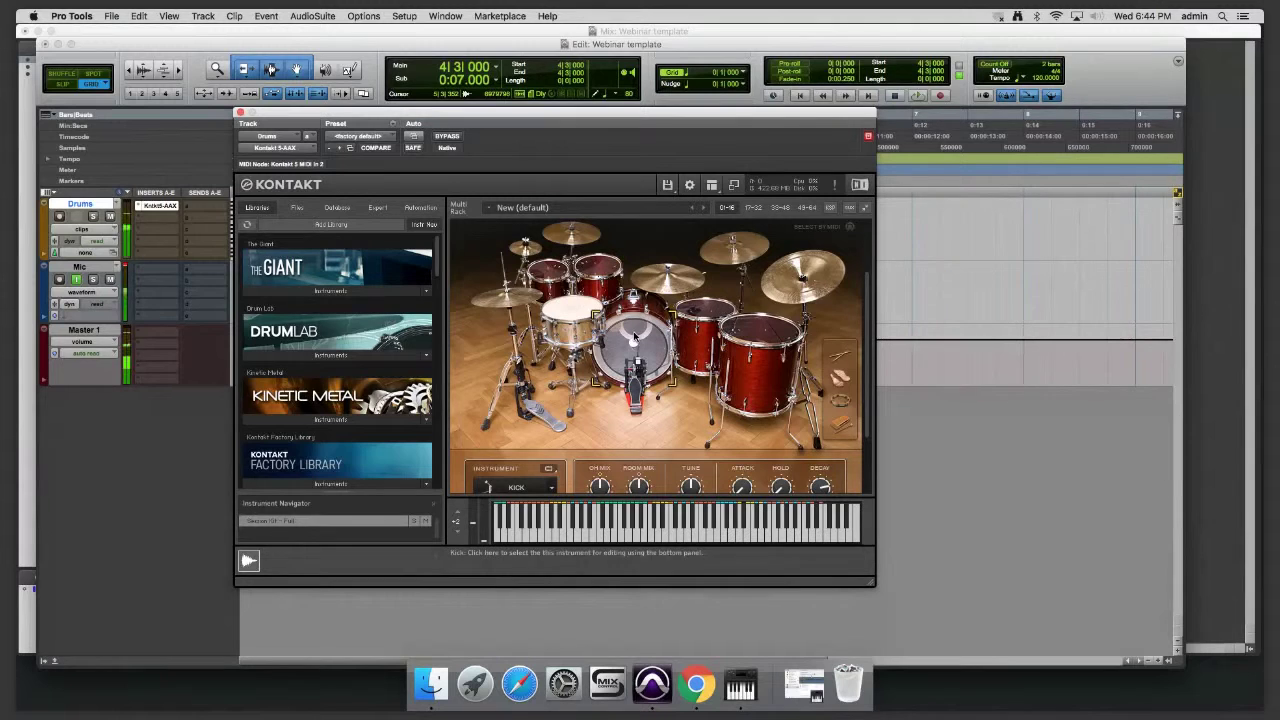
- Go back to Kontakt's mixer and examine the snare and hi-hat channels with their pan controls
scroll(687, 428, down, 2)
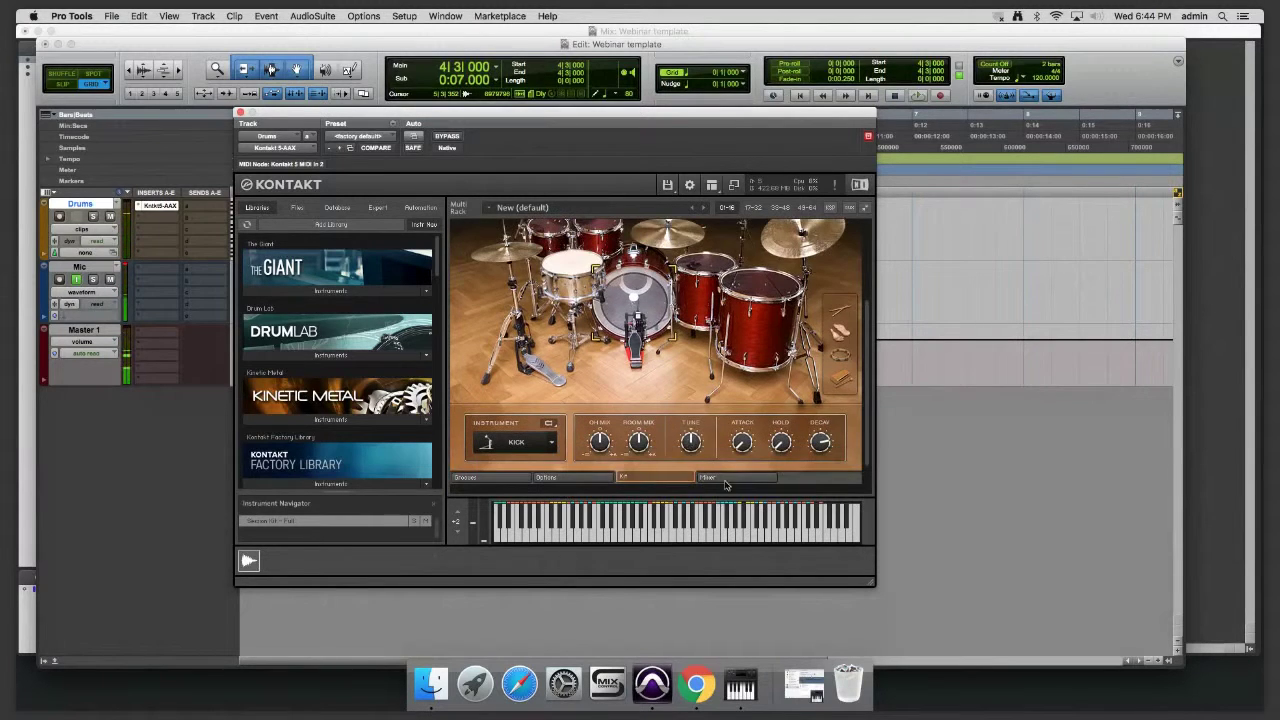
click(725, 481)
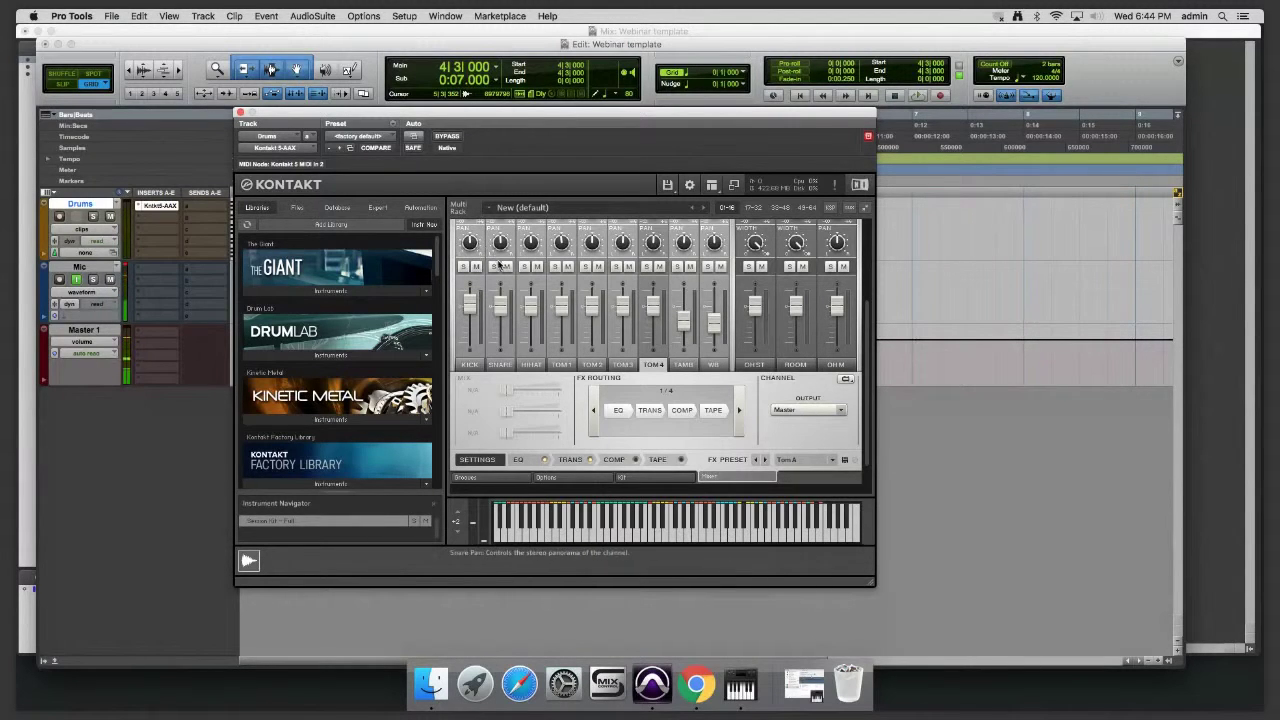
click(500, 365)
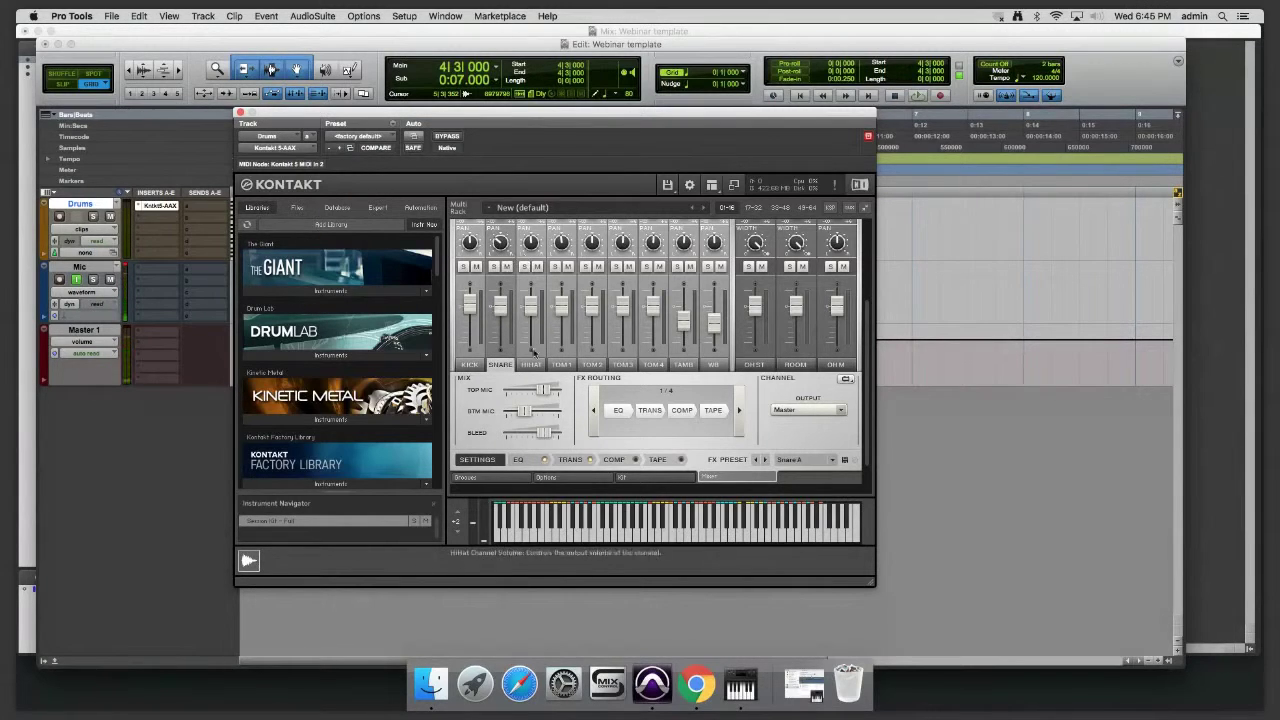
click(526, 266)
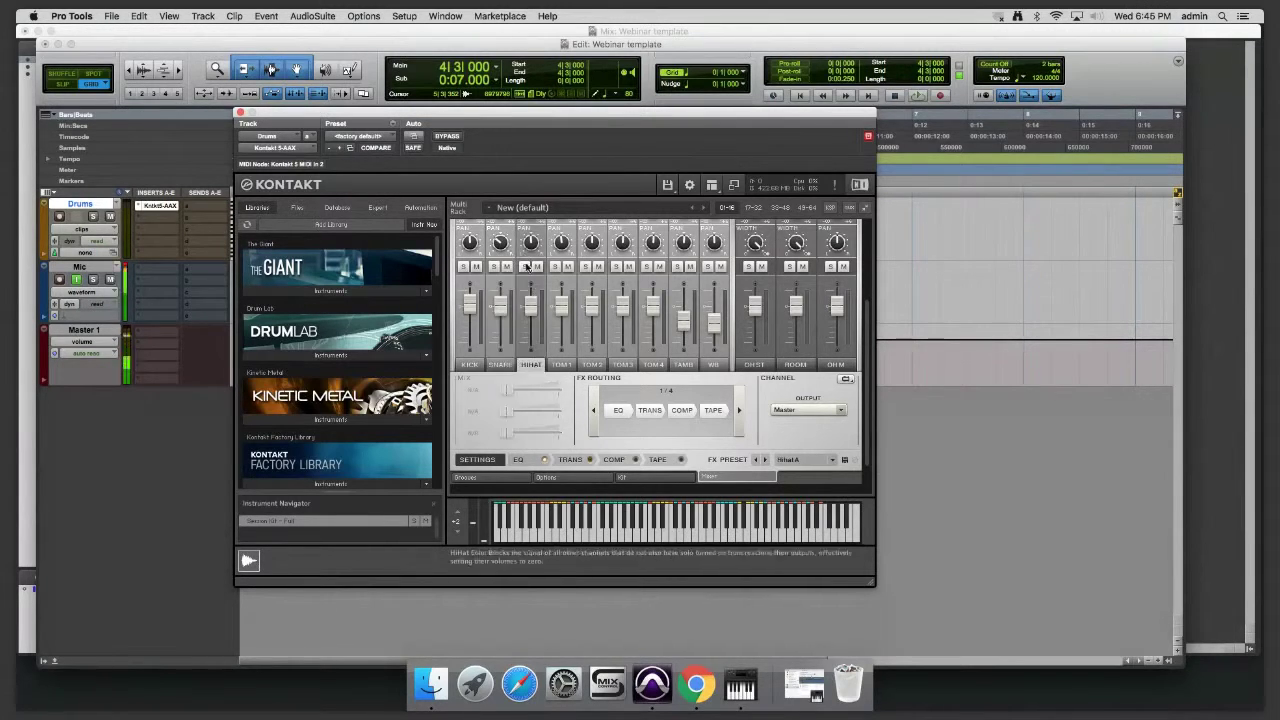
- Show the drum kit again, select Tom 2 and Tom 4 to compare their positions, and close the Kontakt window
click(653, 483)
click(597, 255)
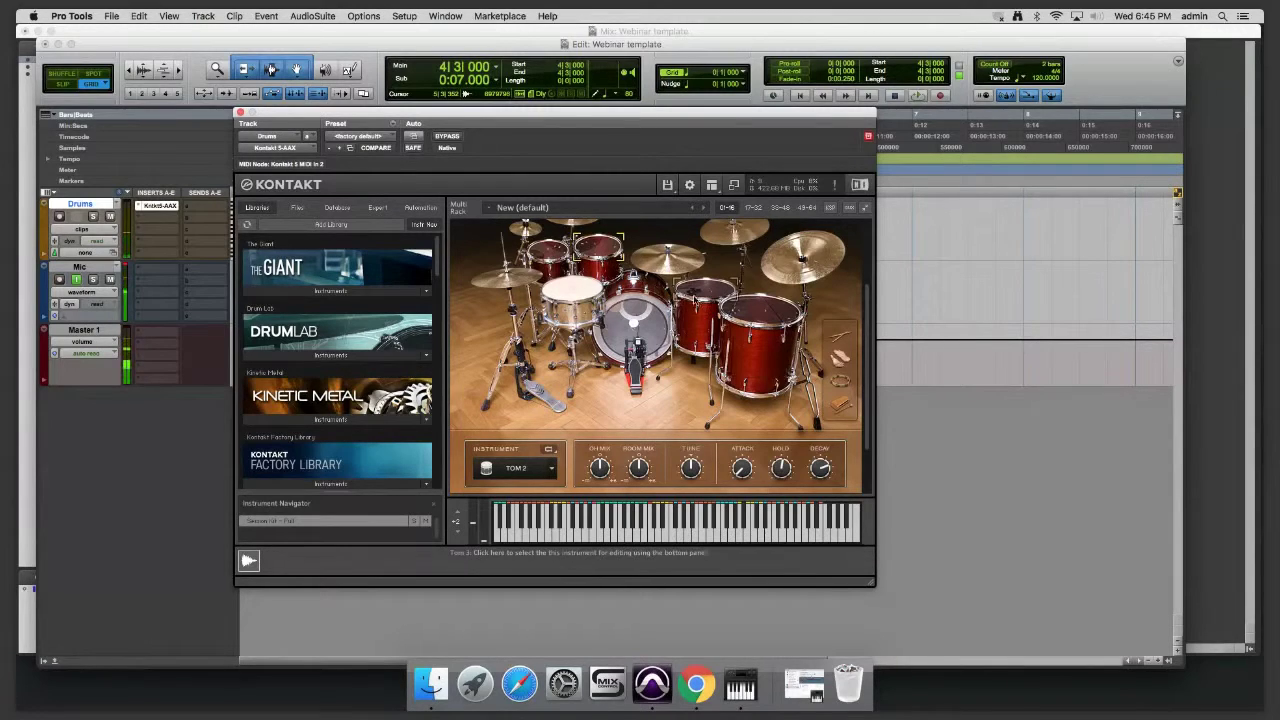
click(757, 315)
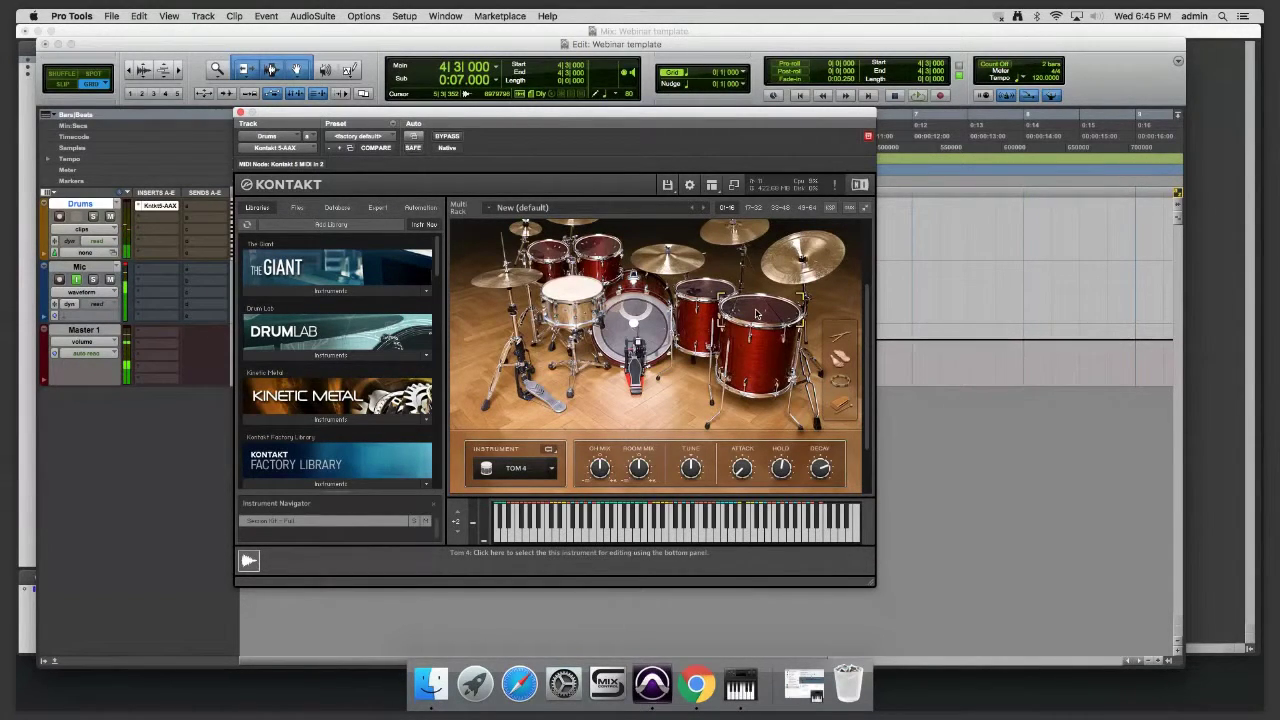
scroll(713, 442, down, 2)
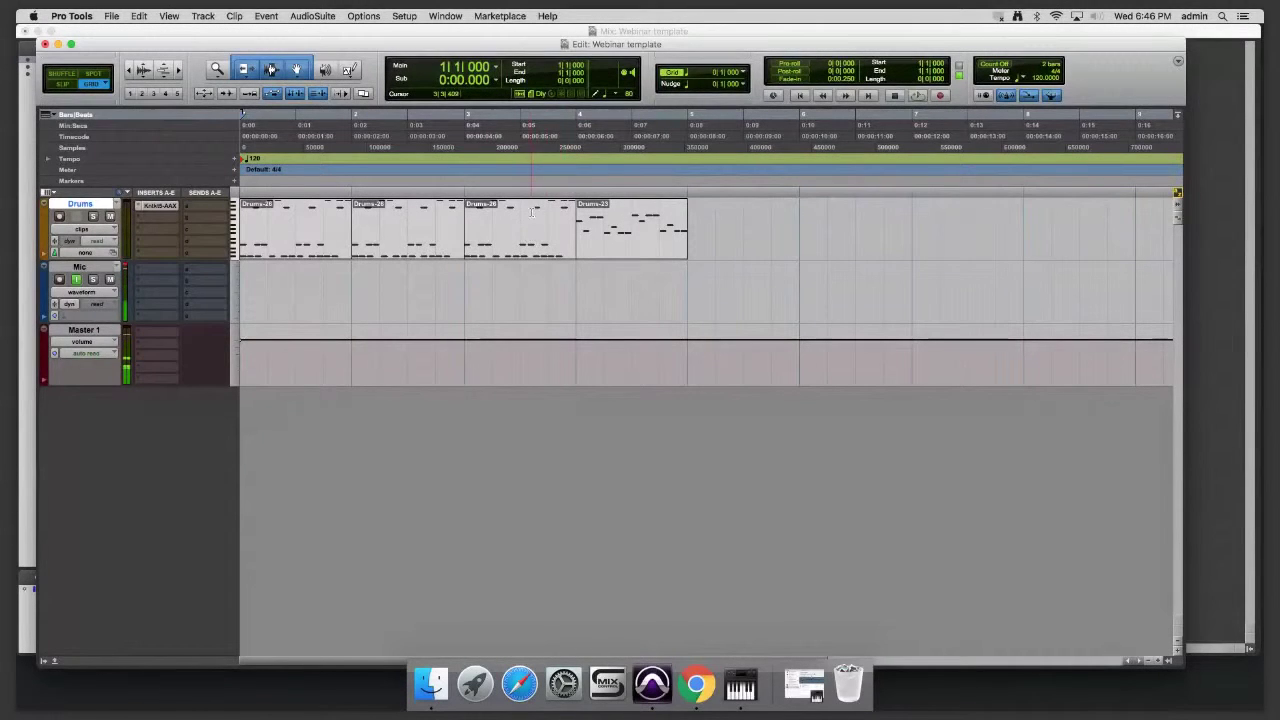
- Play back the four-bar drum beat from the start of bar 1
click(553, 273)
key(space)
key(space)
key(Return)
key(space)
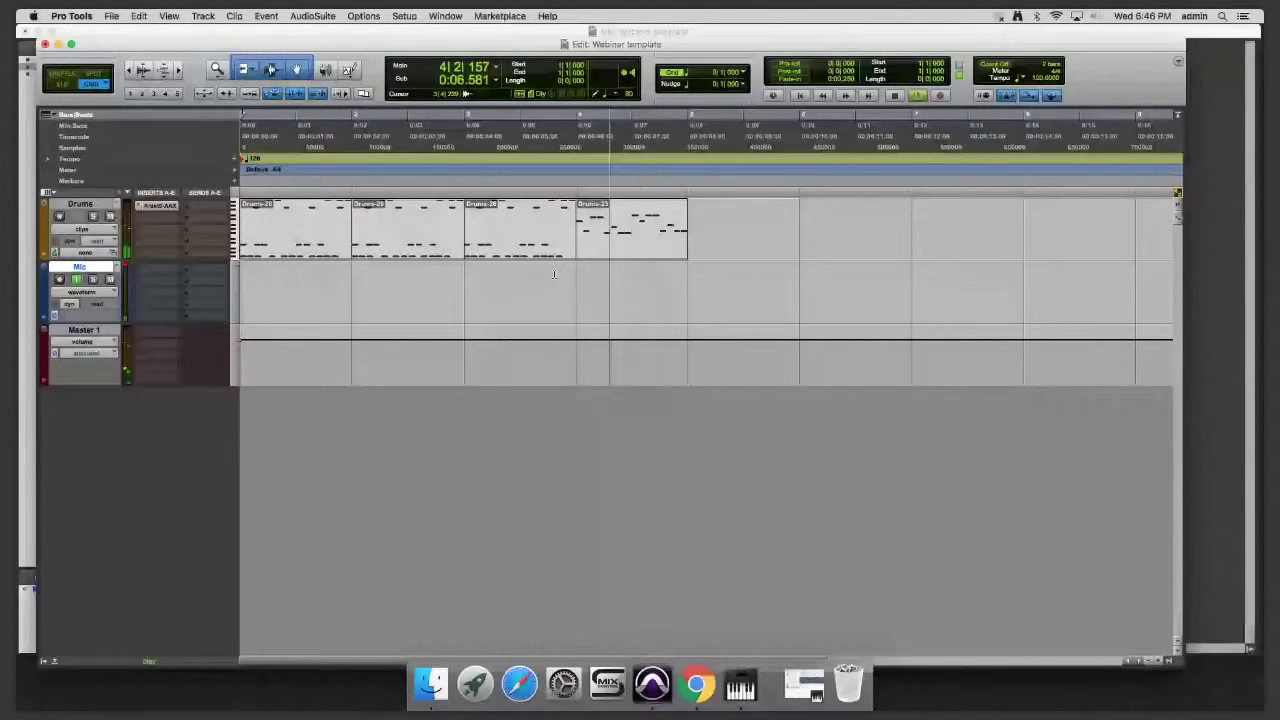
- Play the bar 4 fill and the bar 3 clip separately to compare them, and select the bar 4 fill clip
click(622, 245)
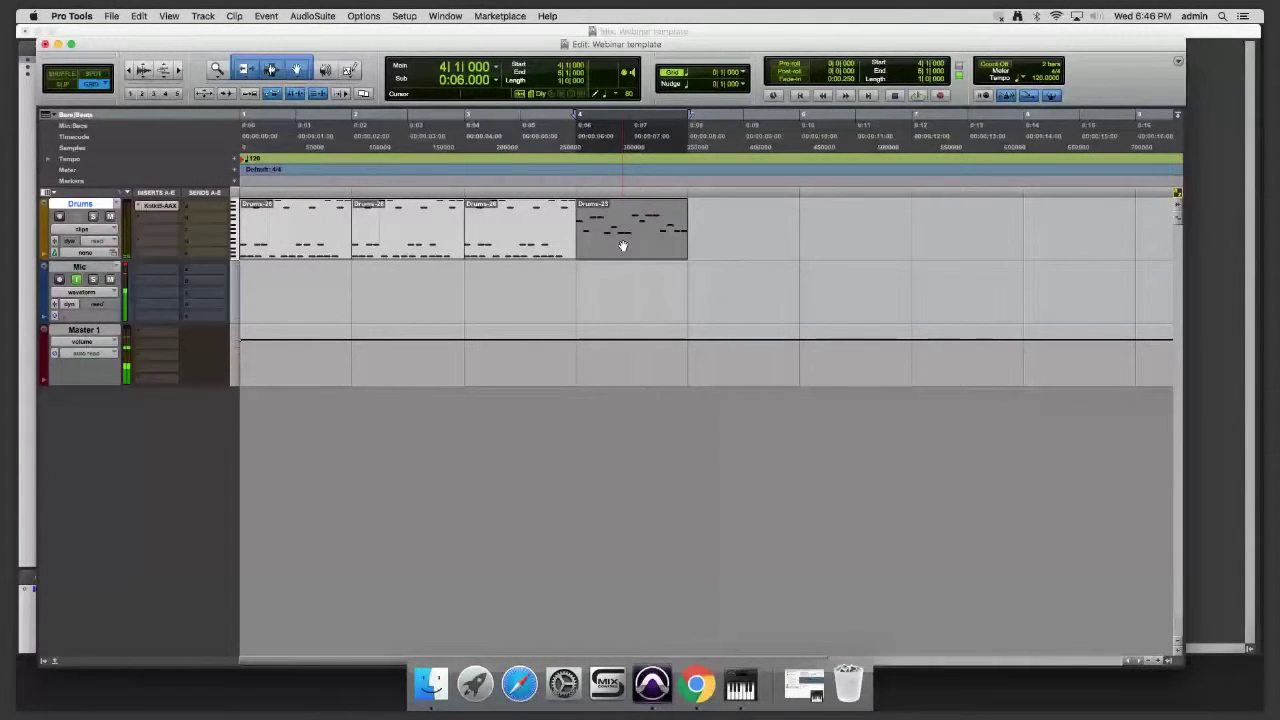
key(space)
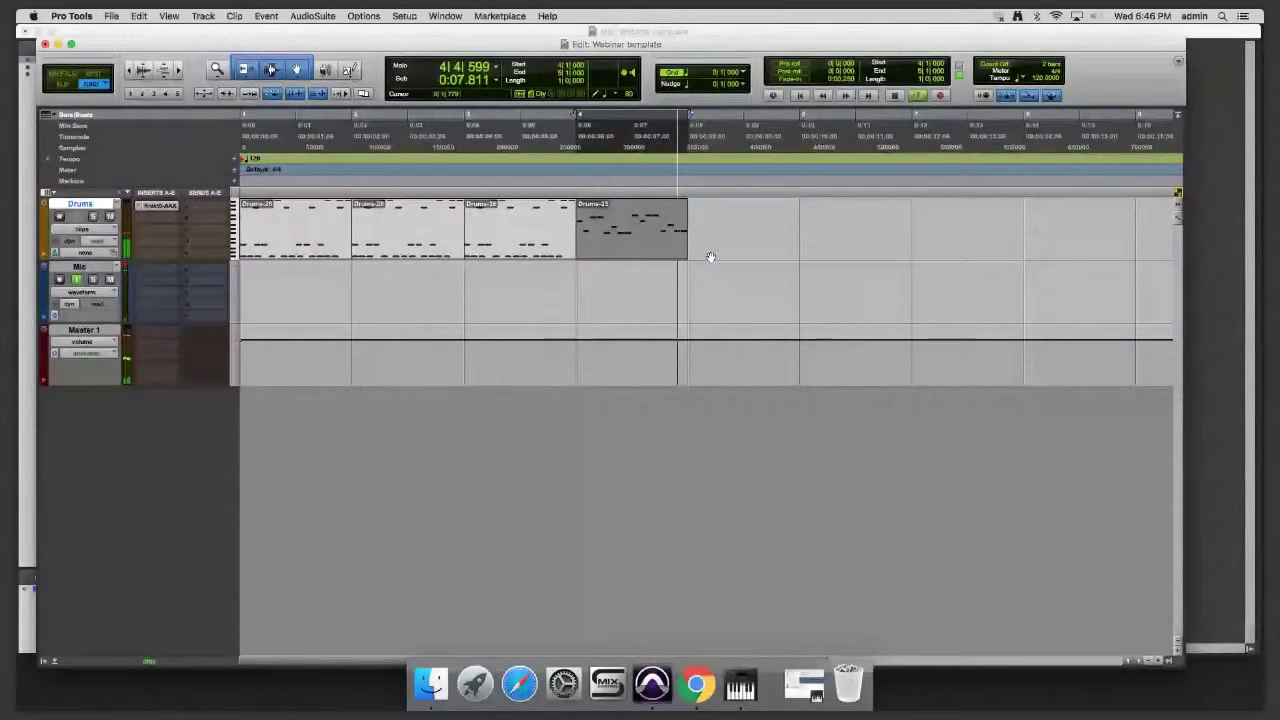
click(515, 238)
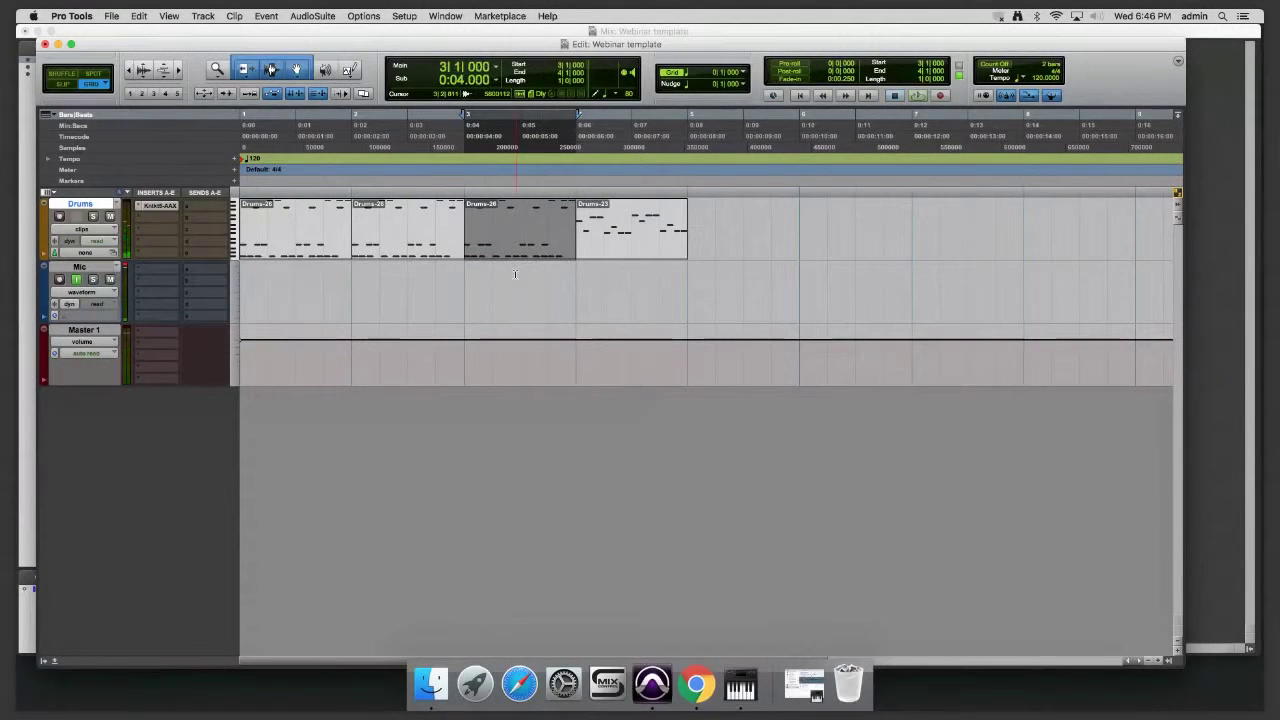
key(space)
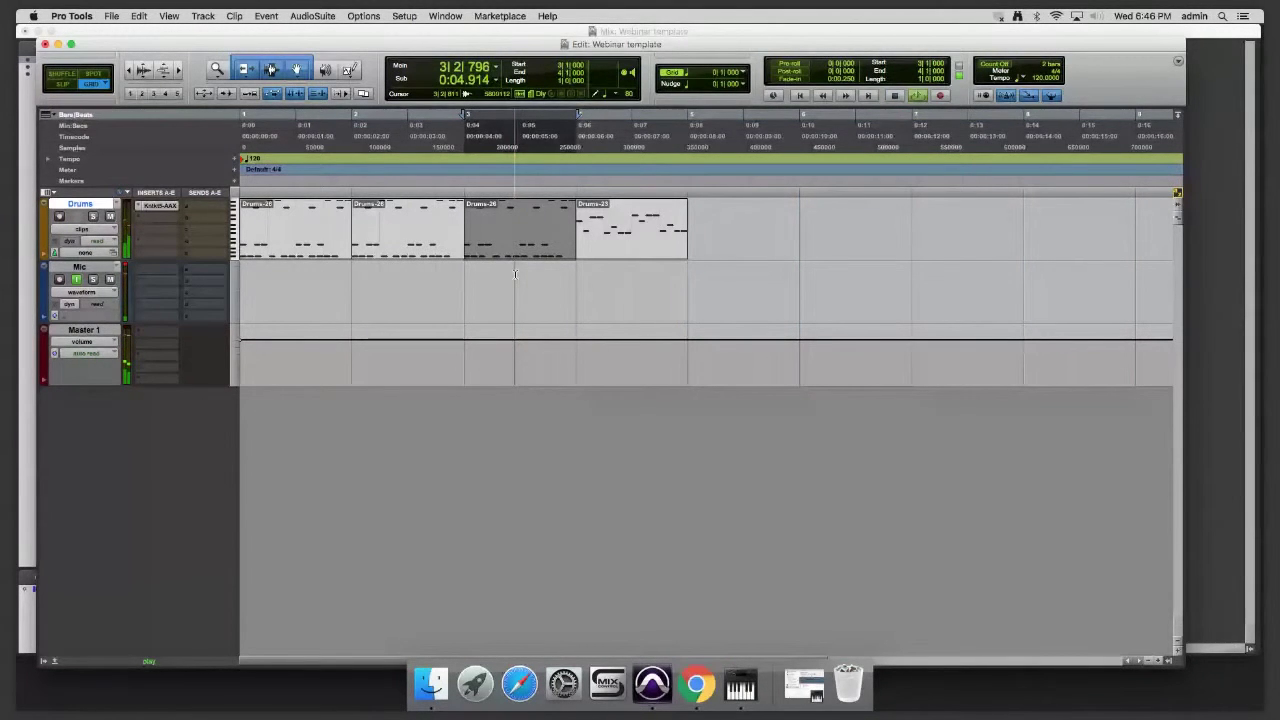
click(713, 219)
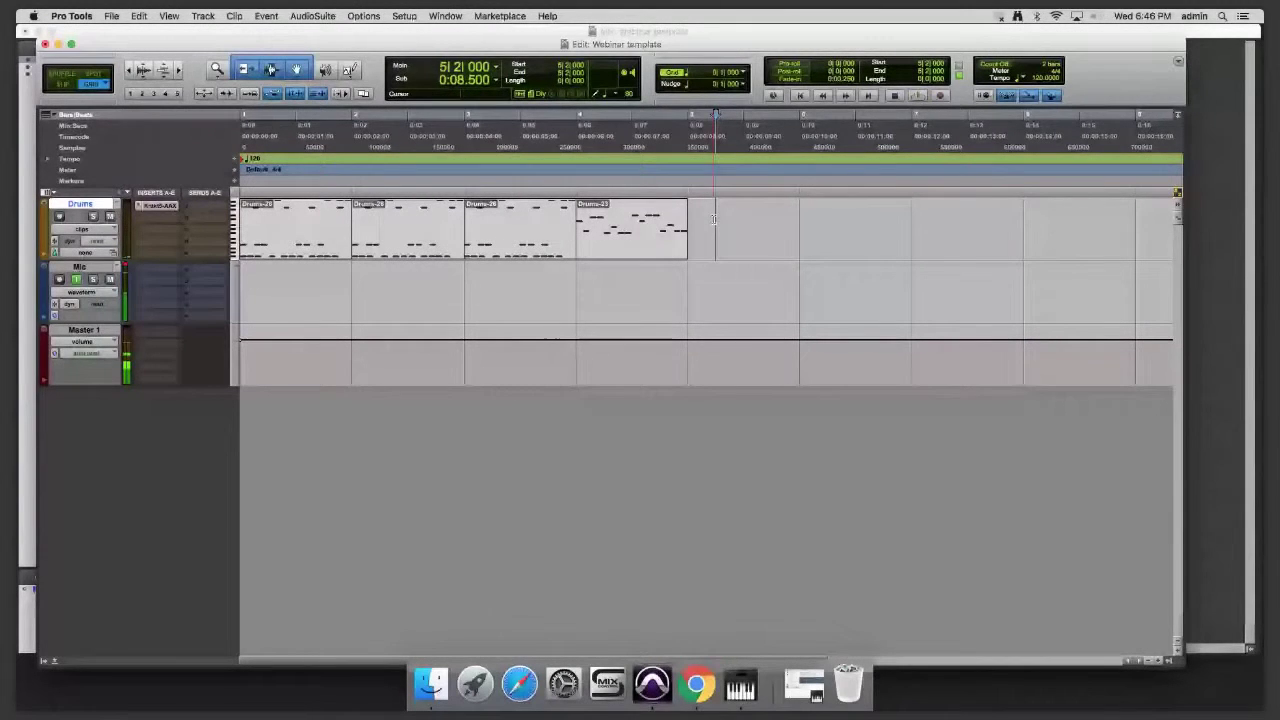
click(640, 240)
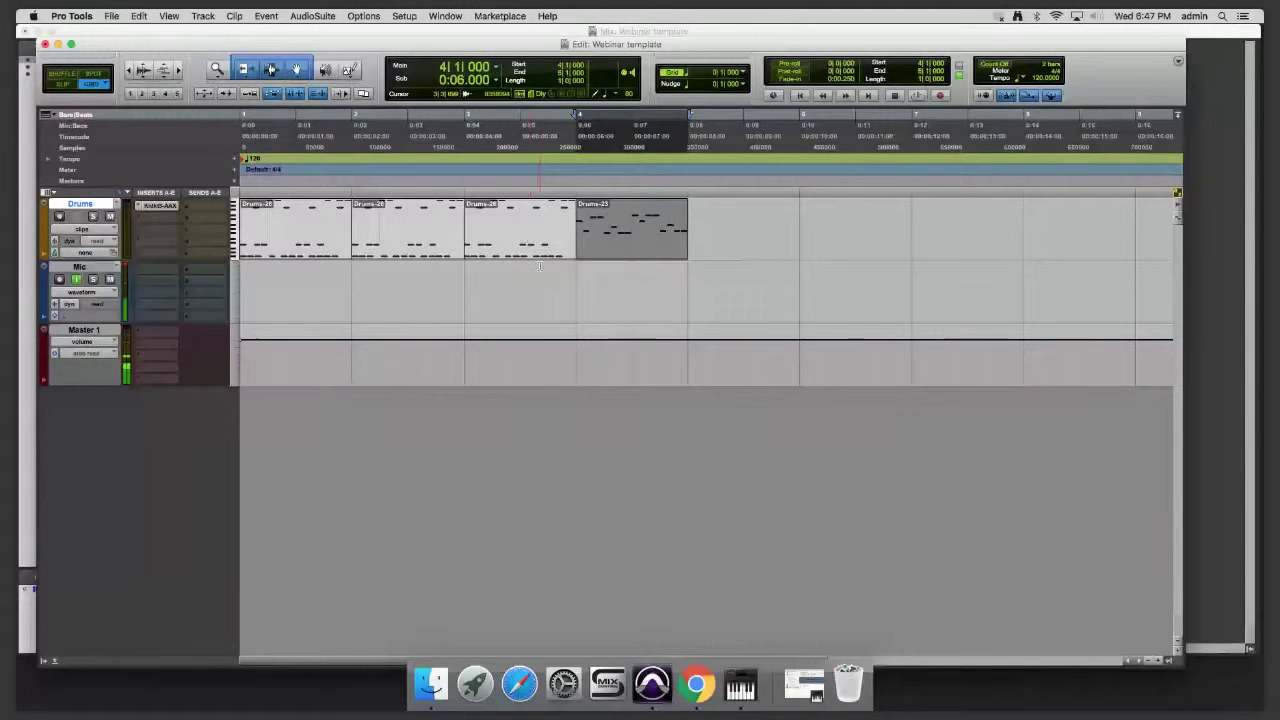
- Open the Drums track's Kontakt instrument and audition the 04 8th Hat Both Multi and 05 16th Hat Both Ghost grooves
click(539, 266)
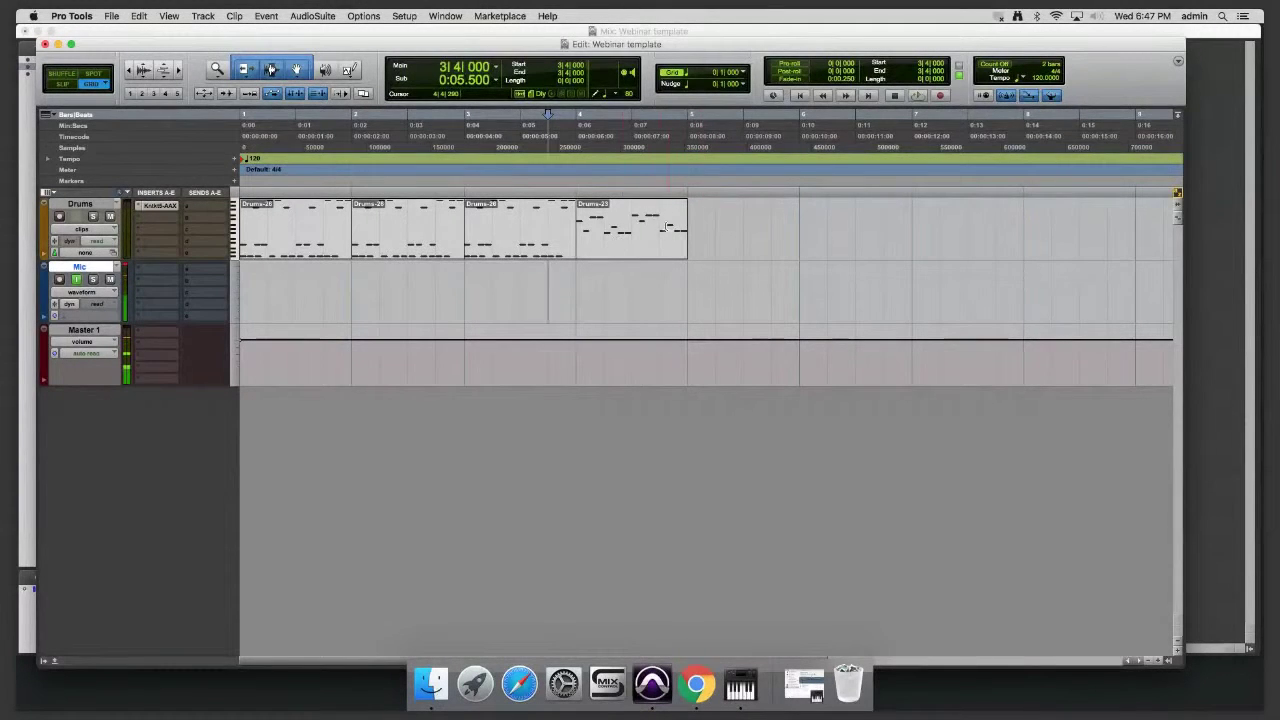
click(155, 210)
mouse_move(496, 72)
mouse_down()
mouse_move(463, 78)
mouse_move(483, 88)
mouse_up()
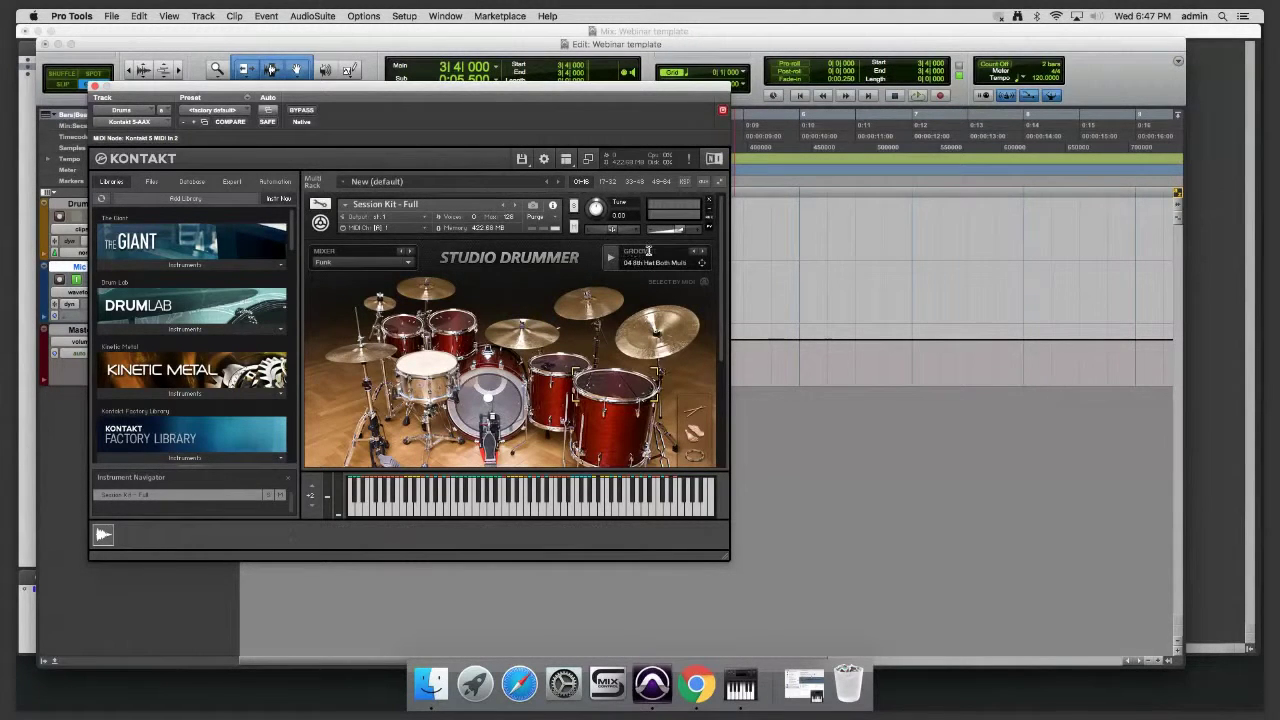
click(612, 258)
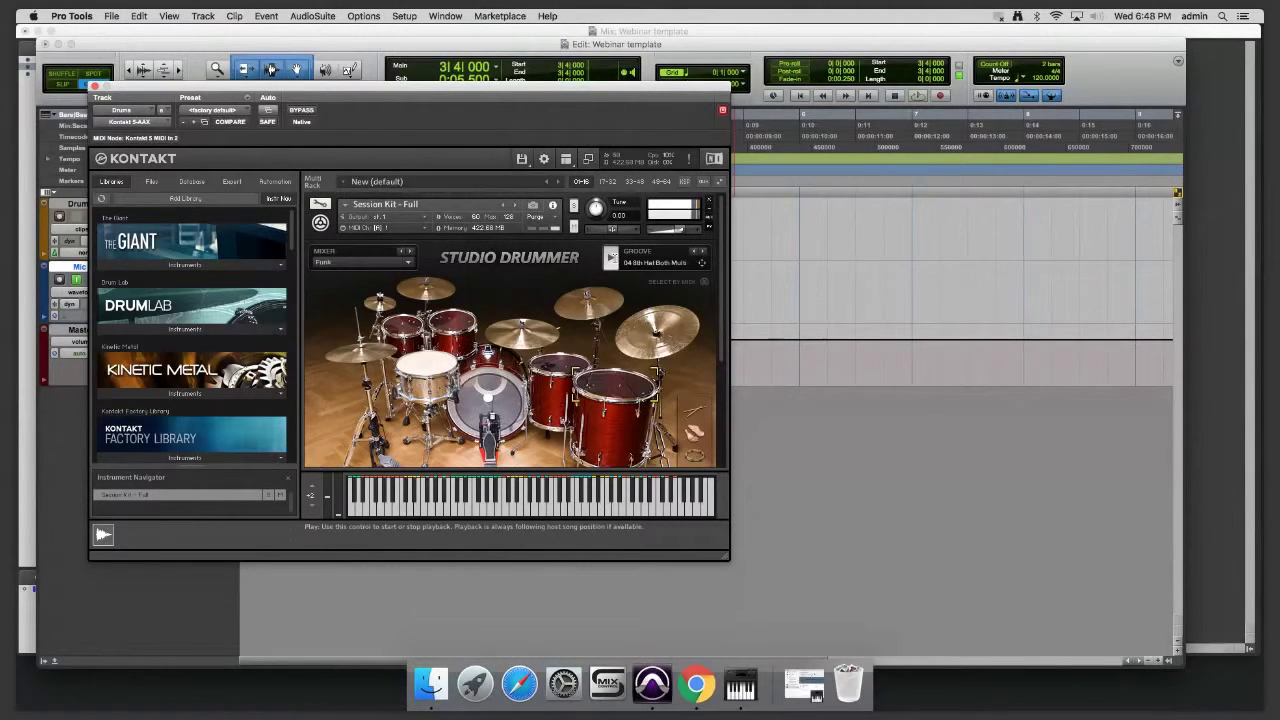
click(703, 252)
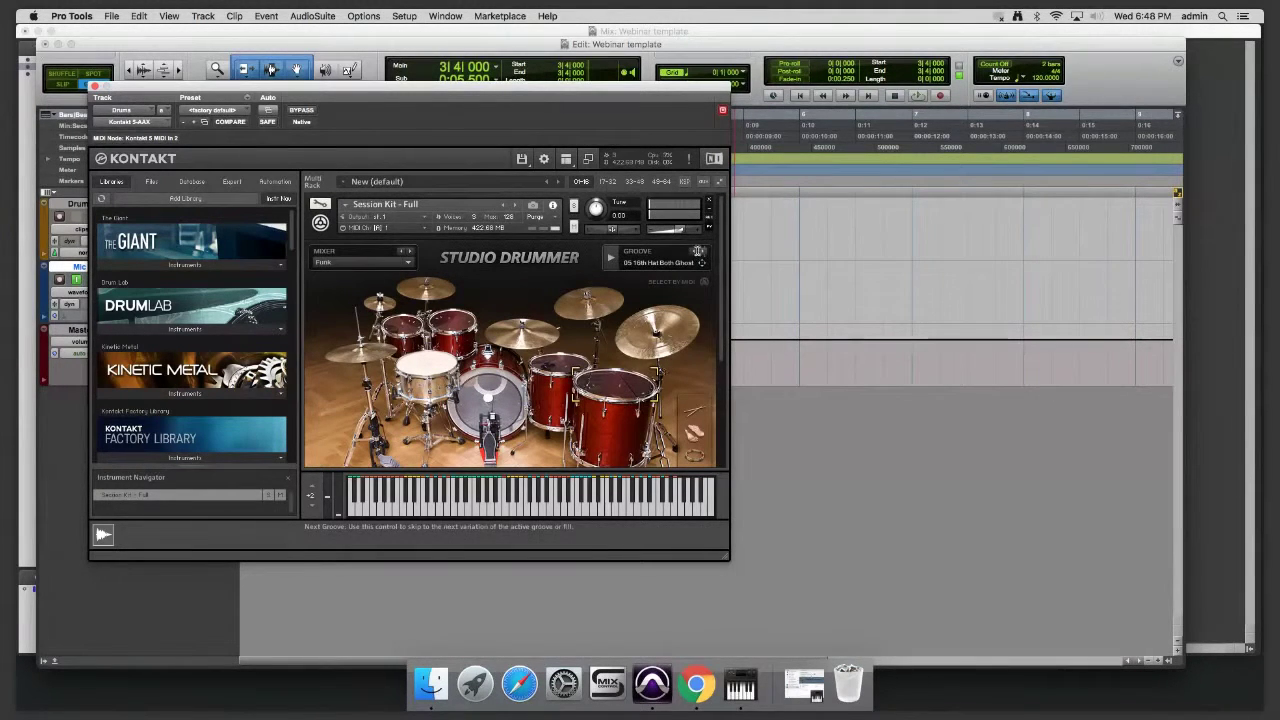
click(611, 258)
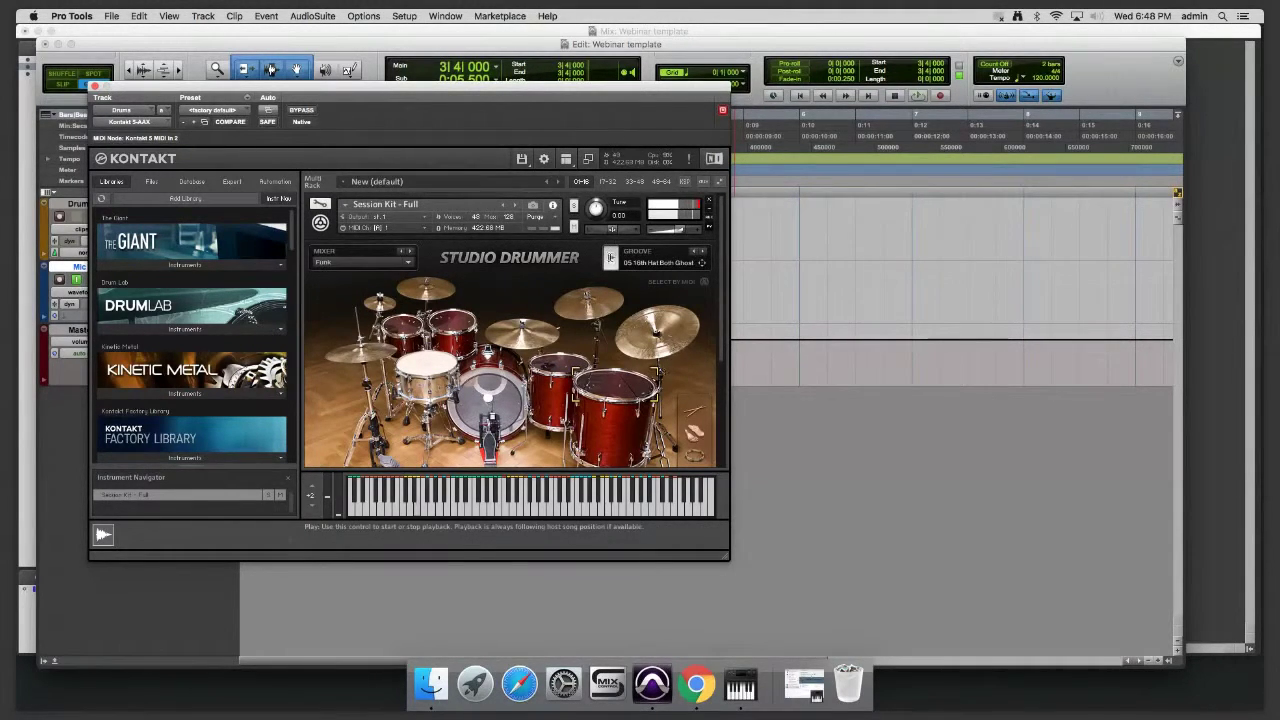
click(611, 258)
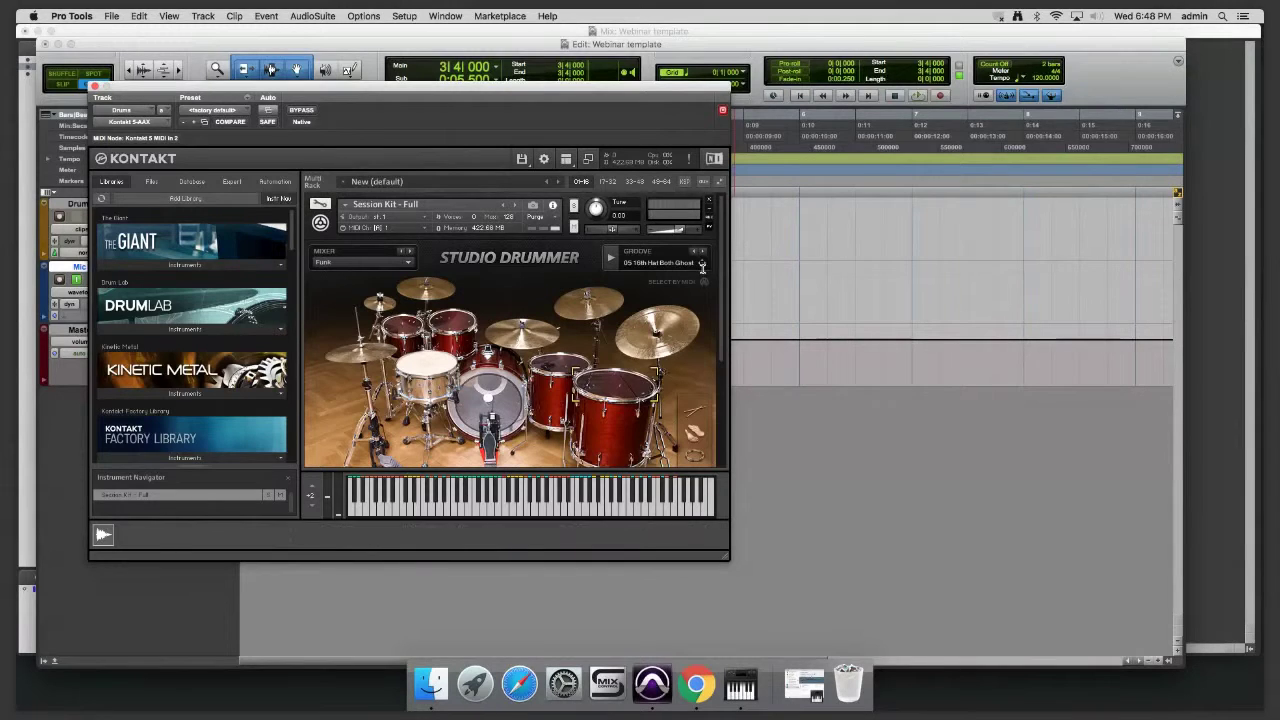
- Add the 05 16th Hat Both Ghost groove to the Drums track at bar 6 and play it back
drag(701, 262, 801, 252)
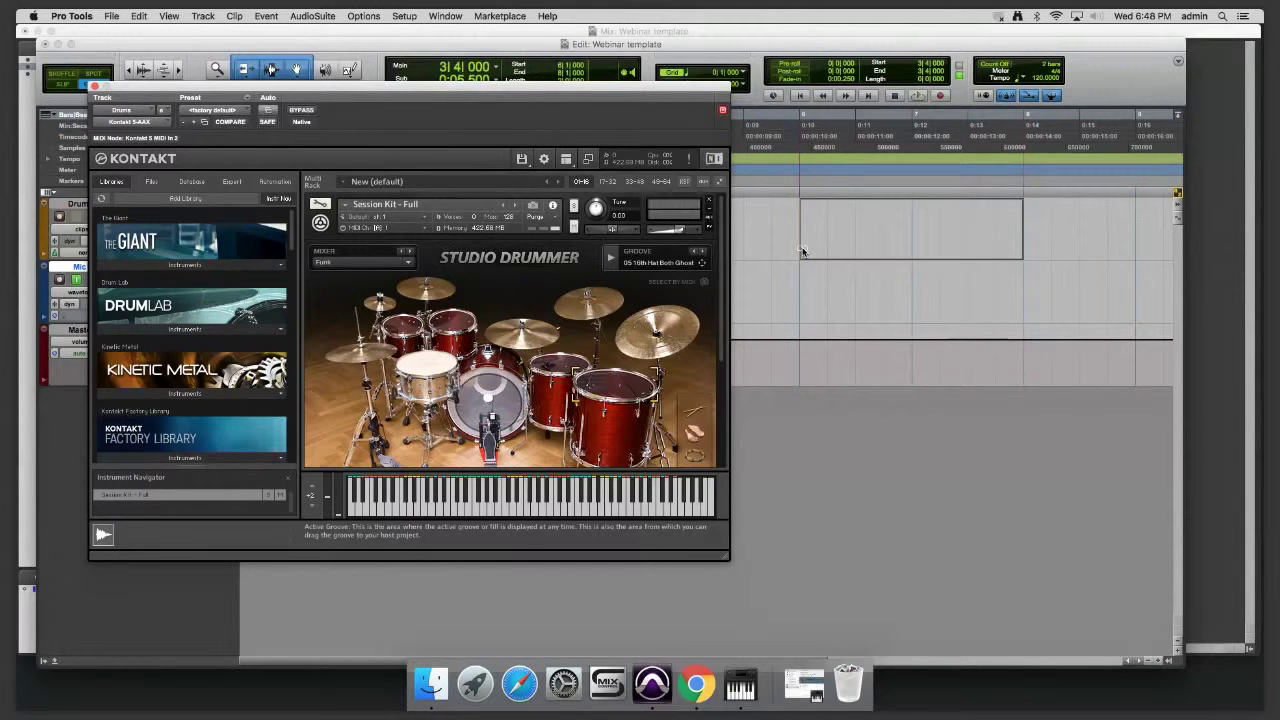
drag(801, 252, 801, 252)
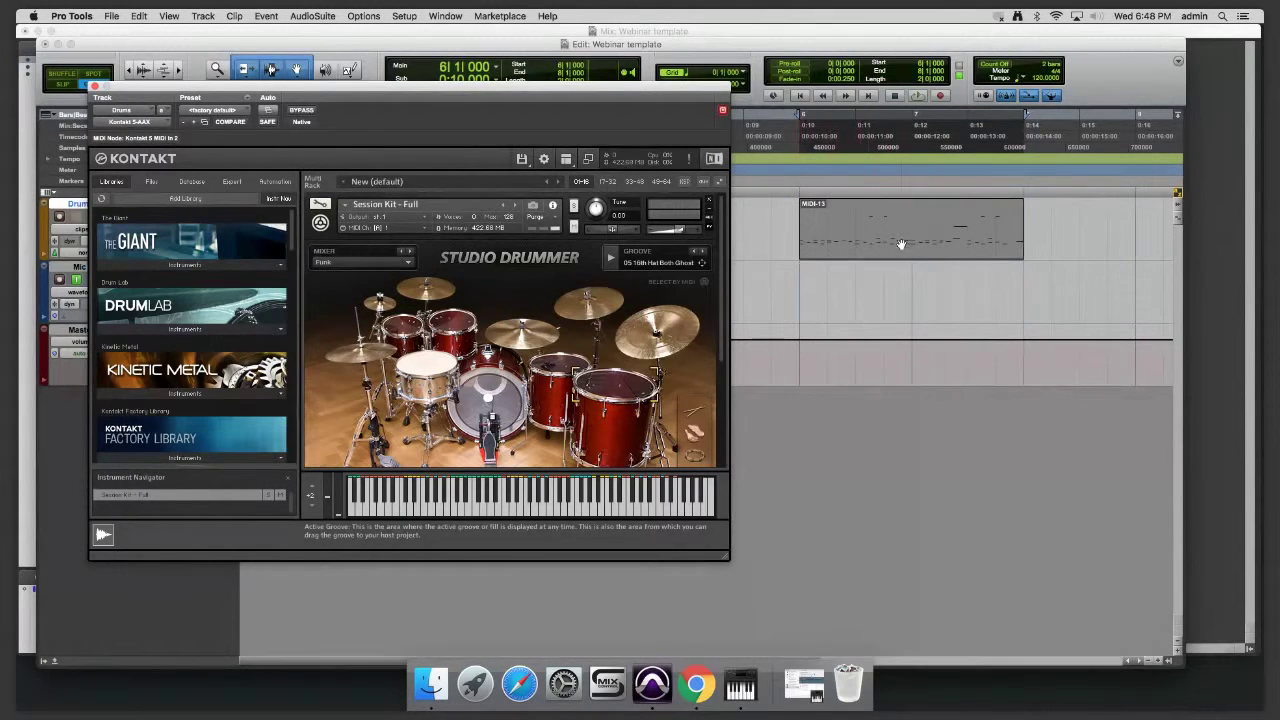
click(788, 213)
key(space)
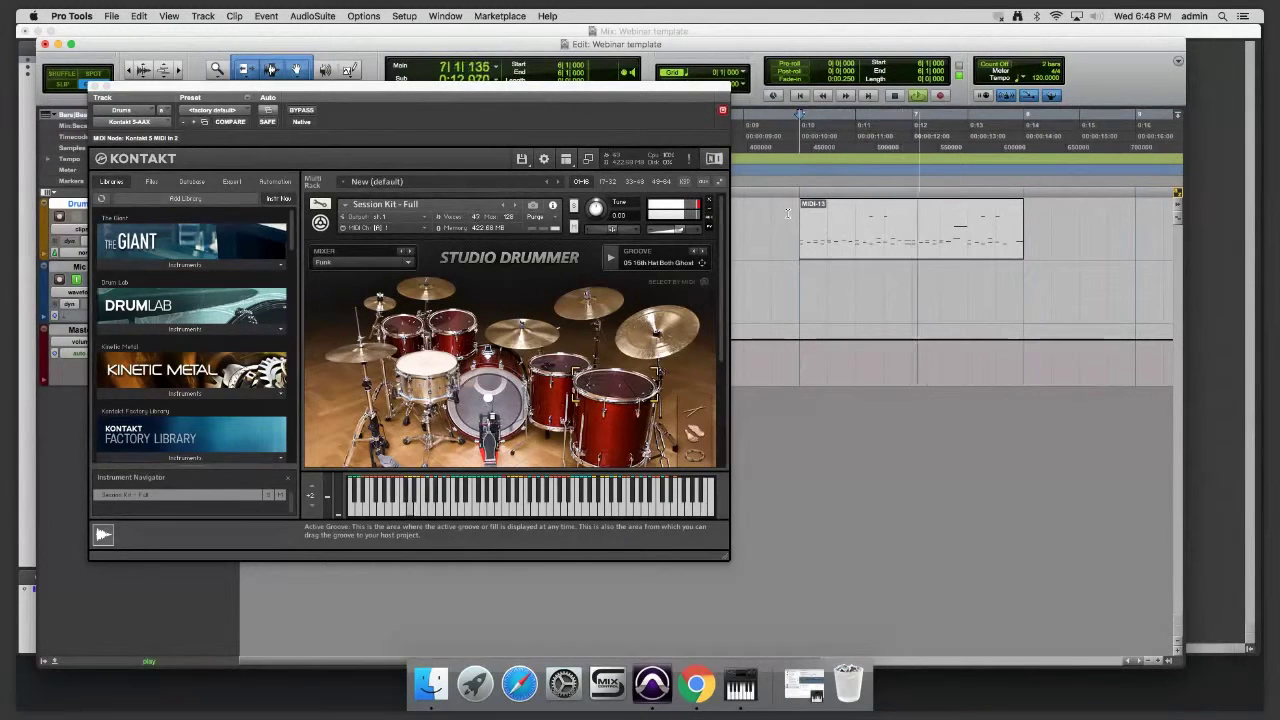
key(space)
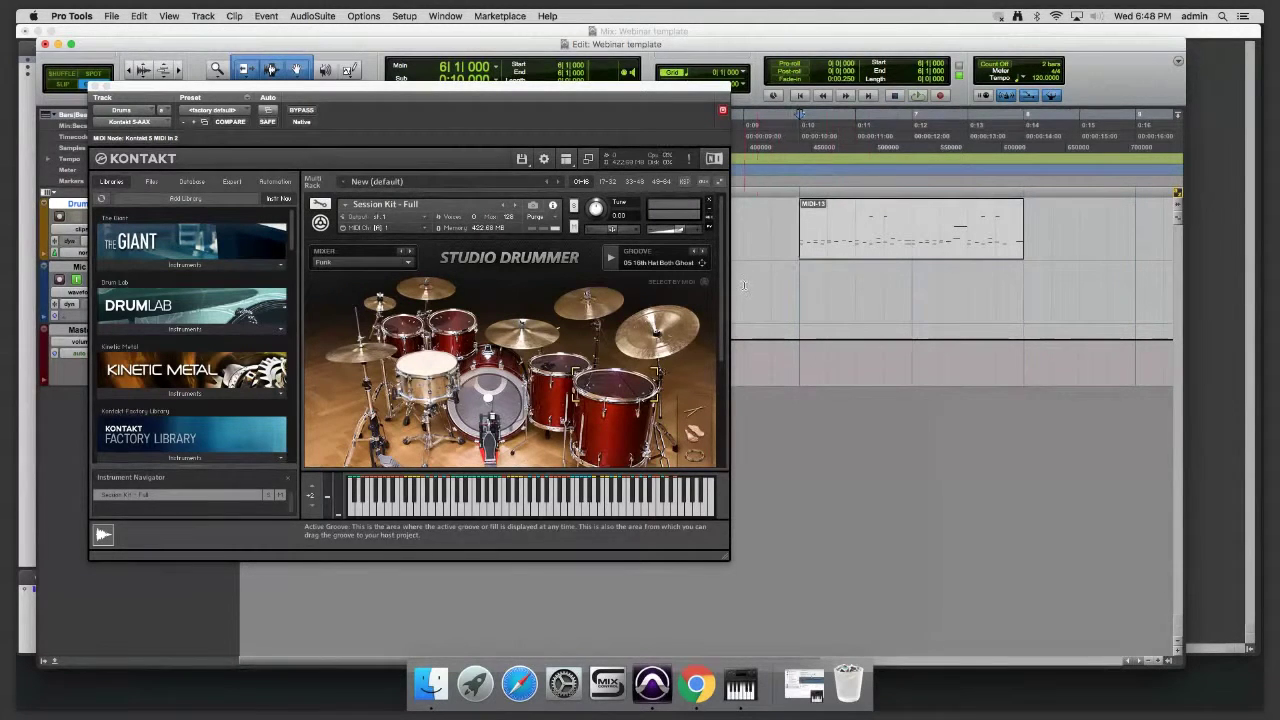
drag(440, 86, 513, 152)
drag(513, 150, 483, 147)
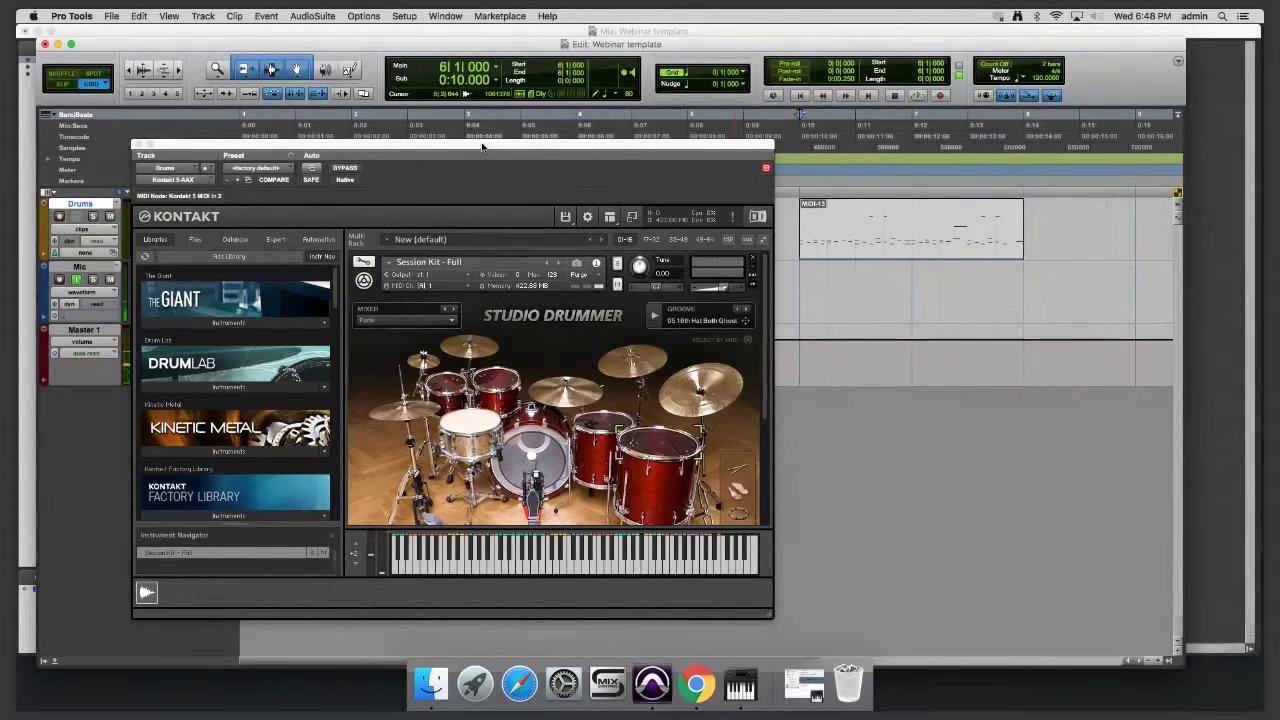
drag(481, 147, 507, 146)
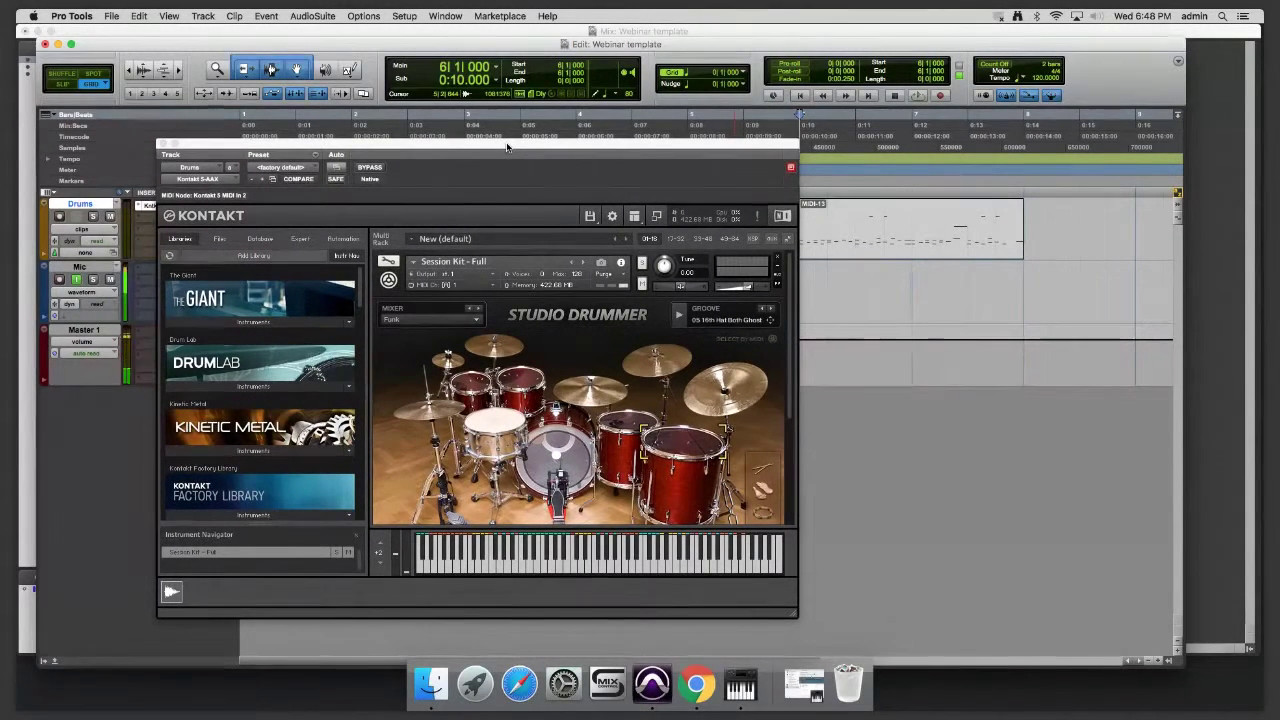
drag(507, 147, 489, 138)
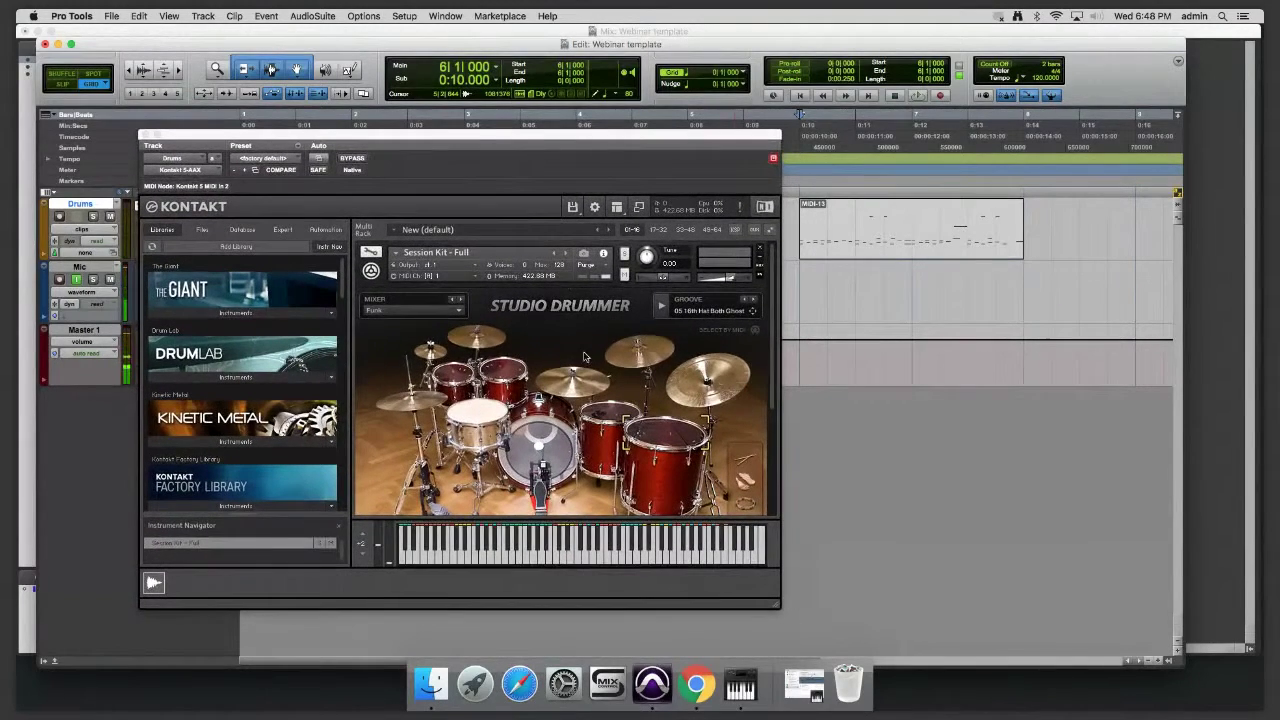
drag(671, 141, 642, 141)
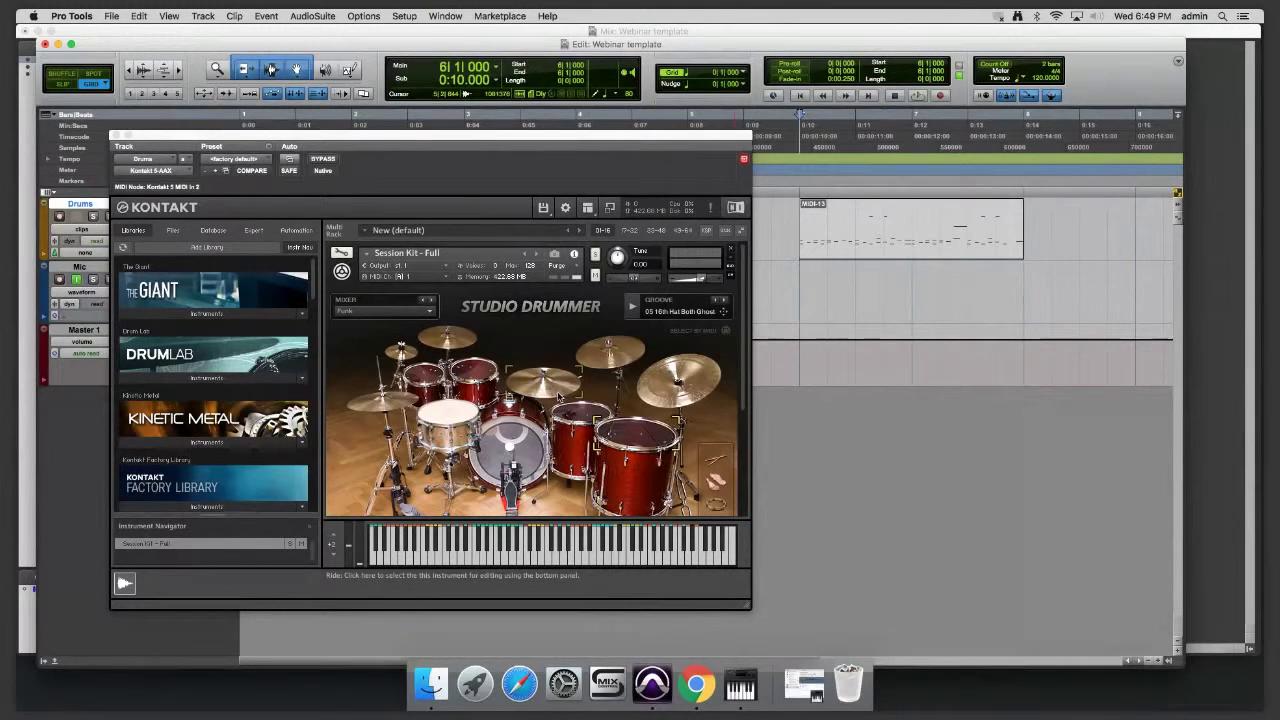
- Duplicate the bar 6 groove clip directly after itself at bar 8
click(874, 240)
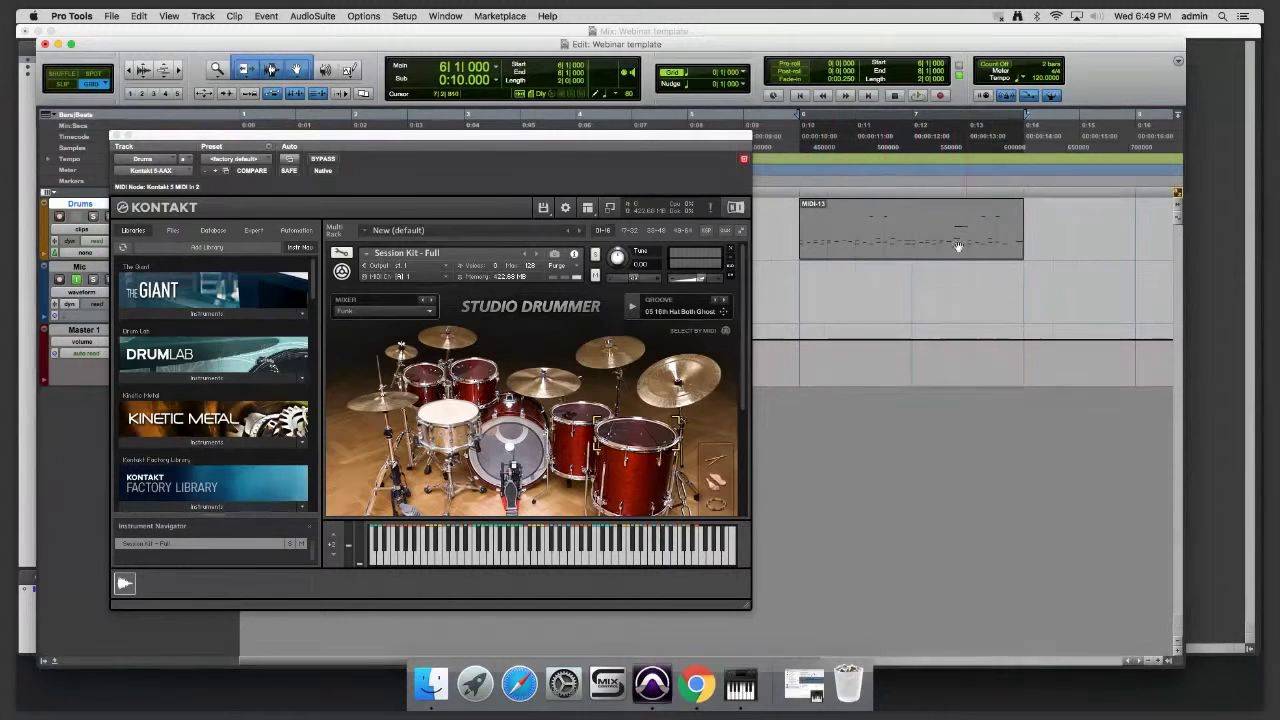
key(space)
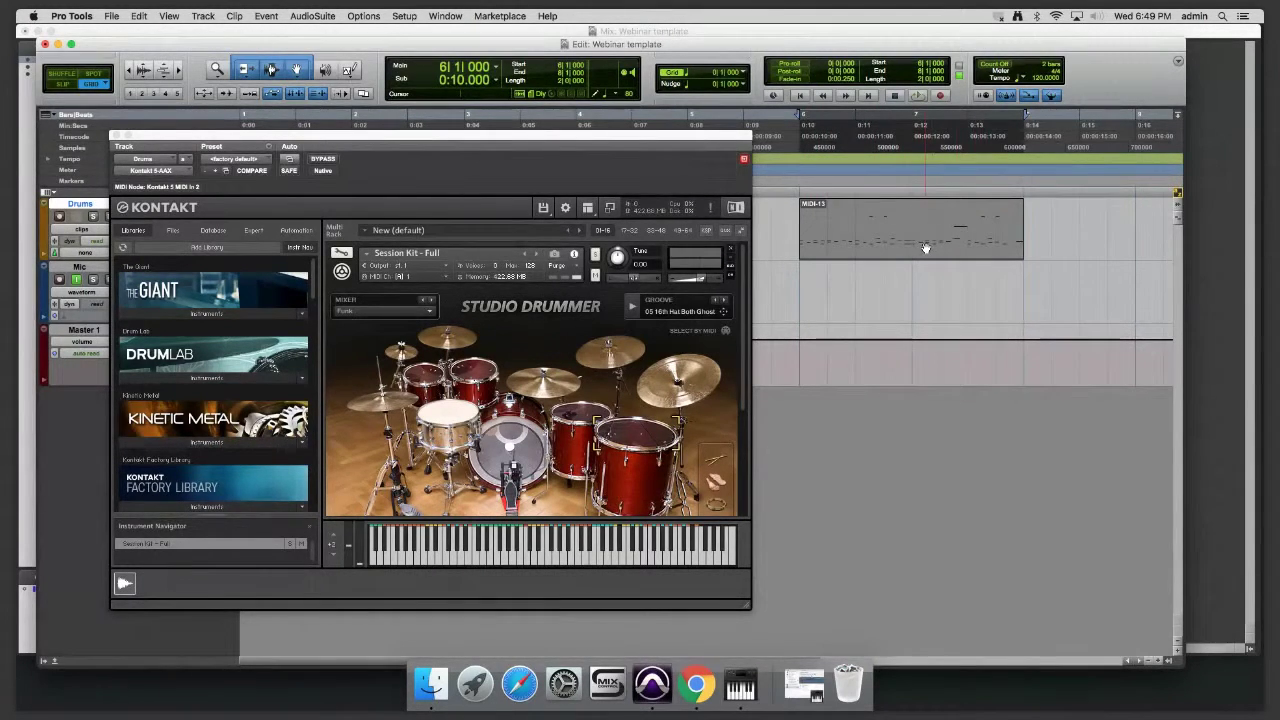
key(super+d)
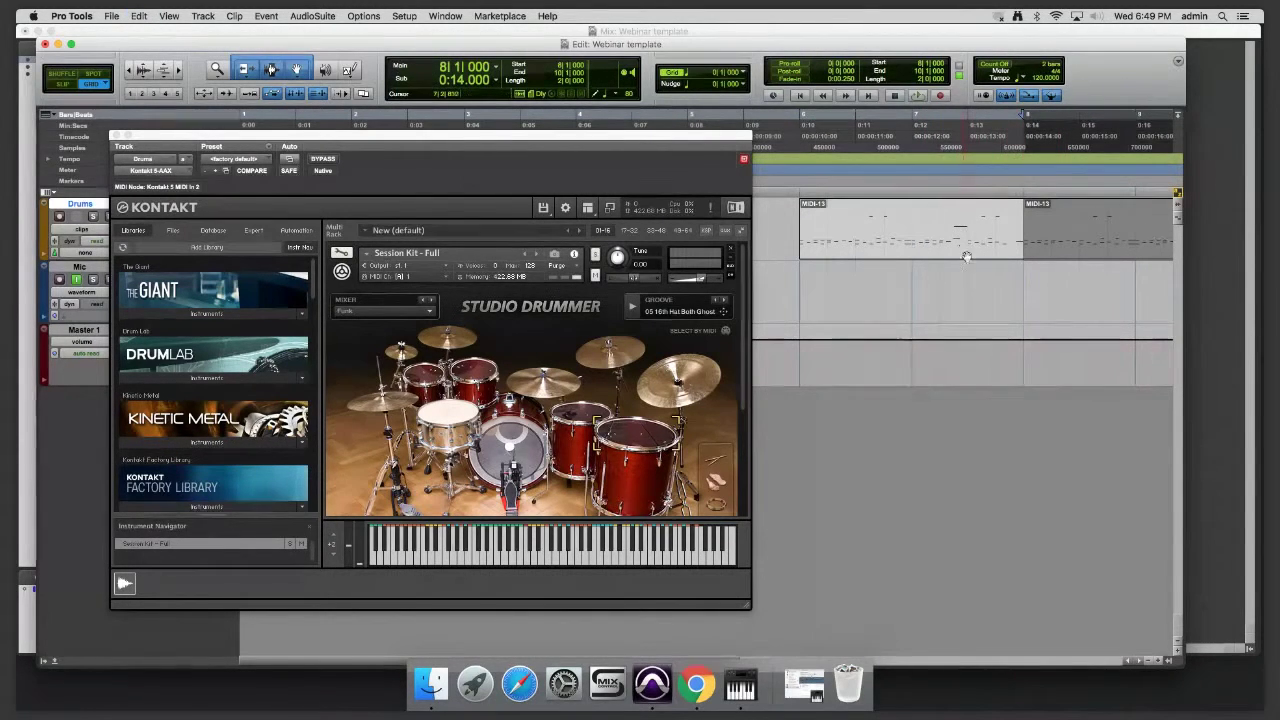
- Move the Kontakt window below the tracks and examine the groove clips at bars 6 and 8, placing the edit cursor at bar 9
click(977, 280)
key(r)
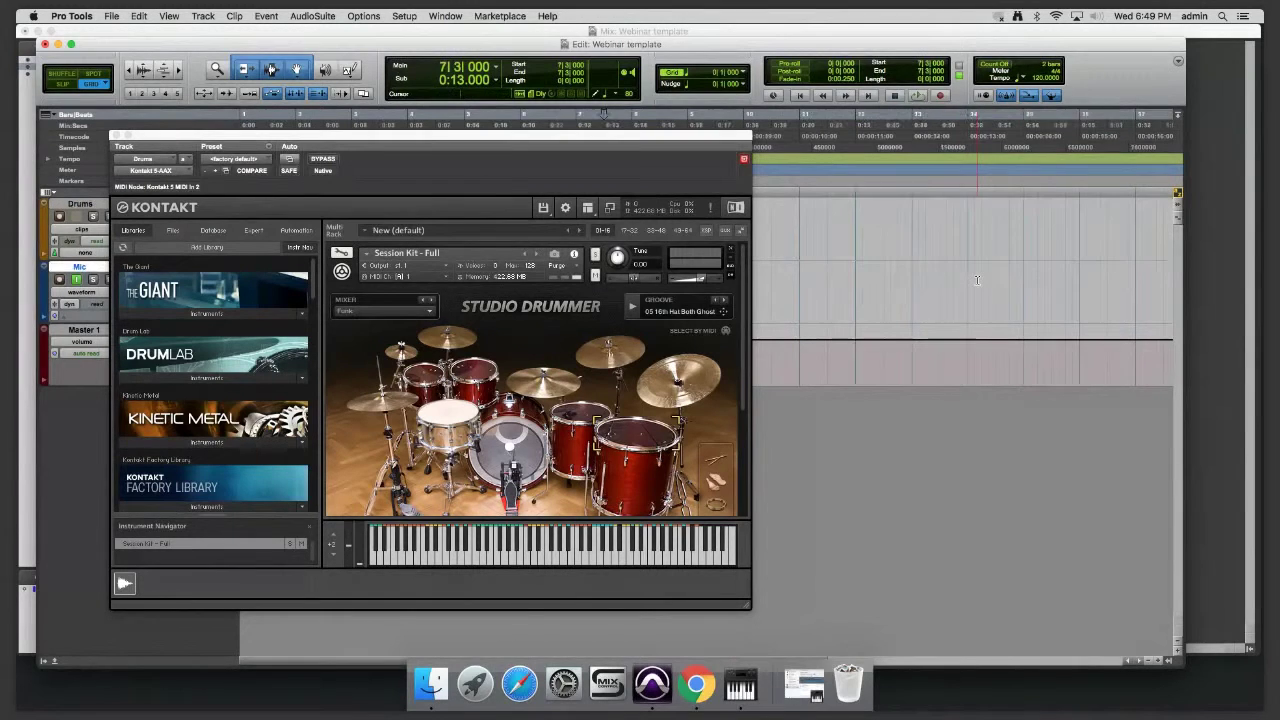
key(t)
key(t)
key(r)
key(r)
drag(675, 139, 808, 331)
click(583, 243)
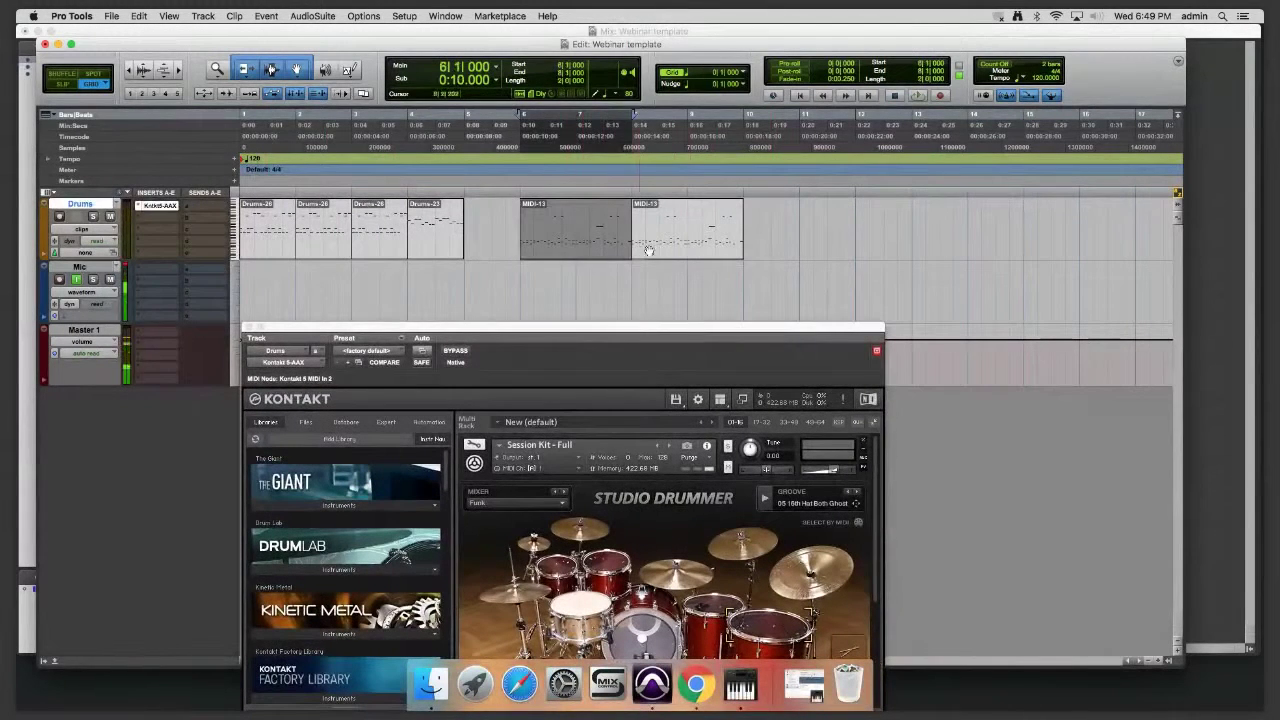
click(688, 252)
click(586, 241)
click(662, 242)
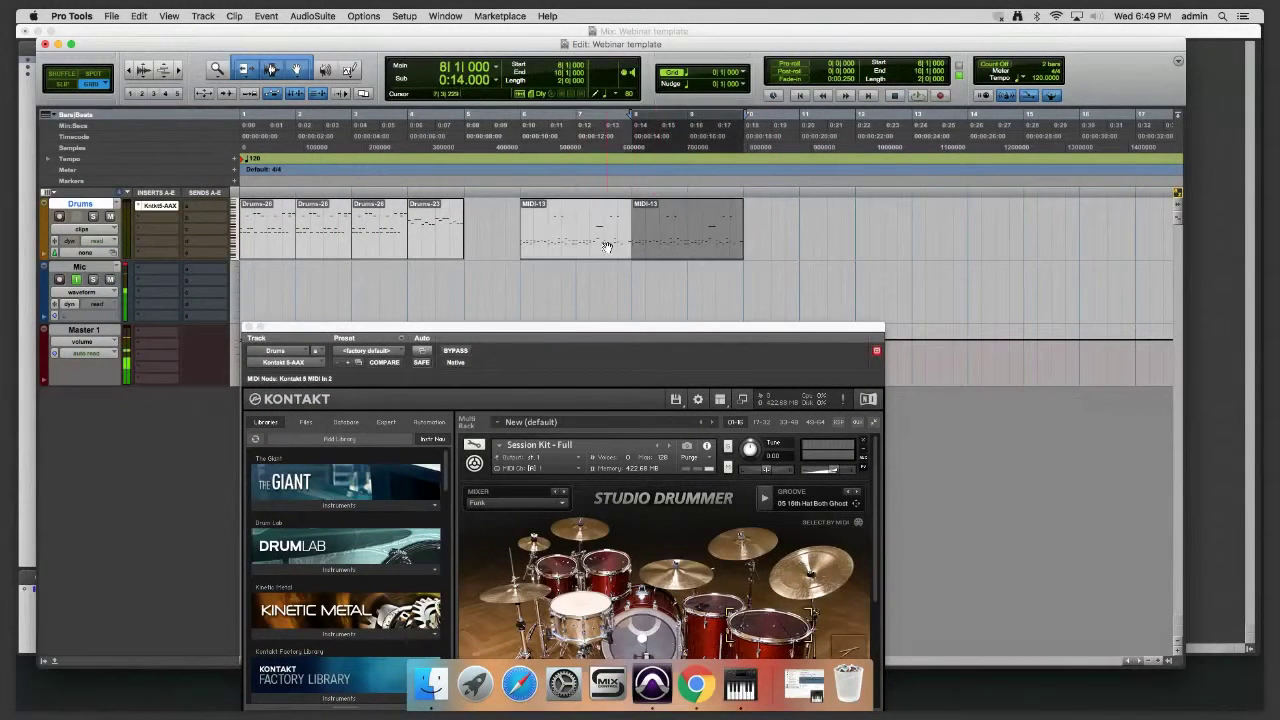
click(688, 205)
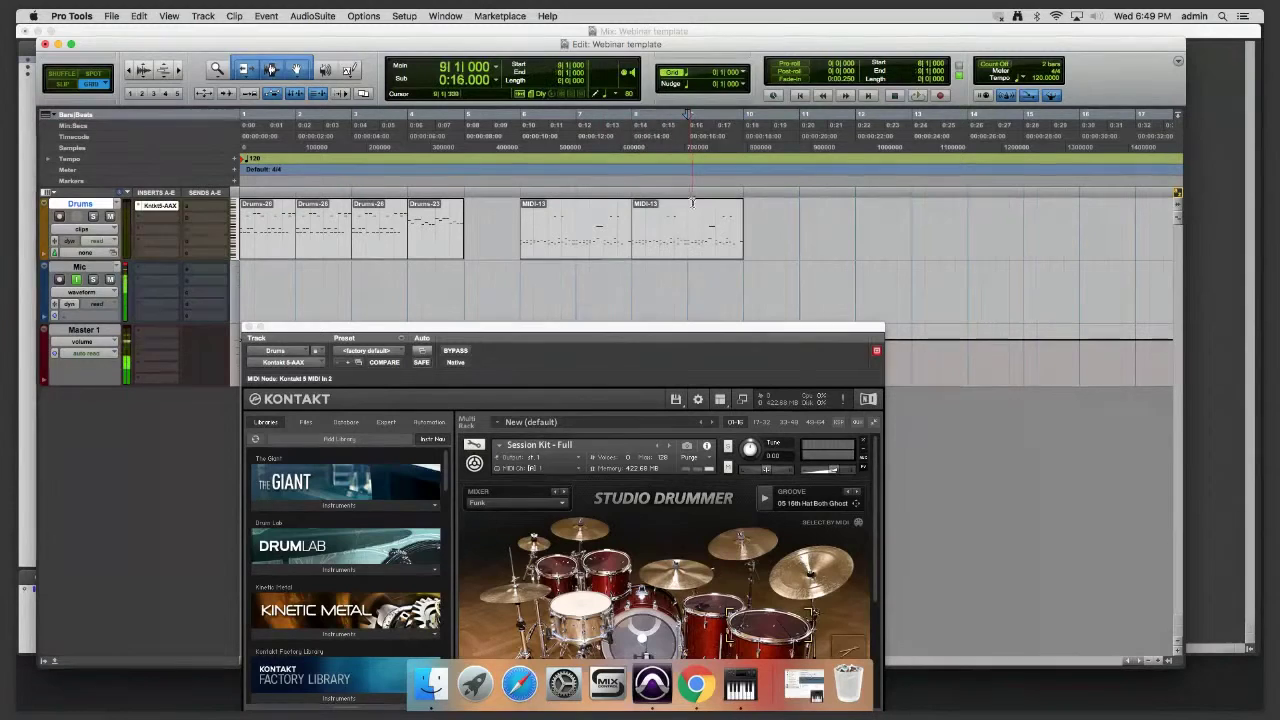
- Audition the 06 8th Hat Both Multi groove in Kontakt and add it to the Drums track at bar 13
drag(647, 326, 576, 266)
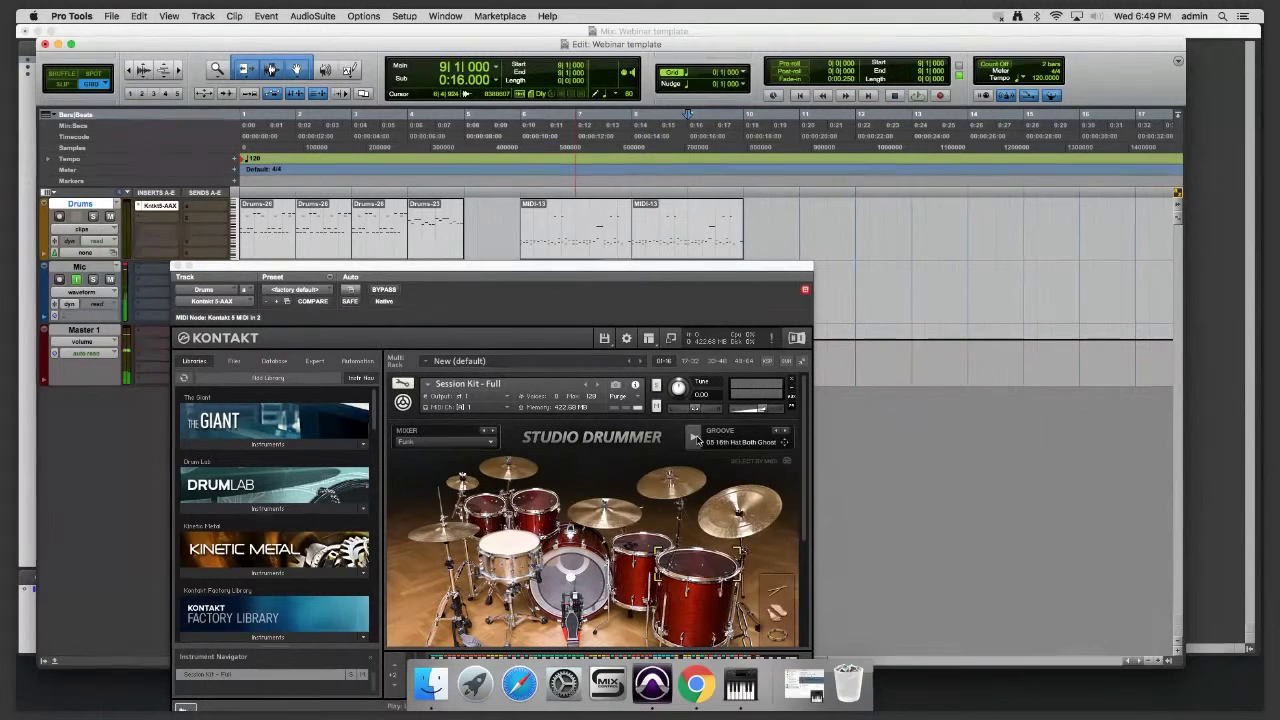
click(694, 439)
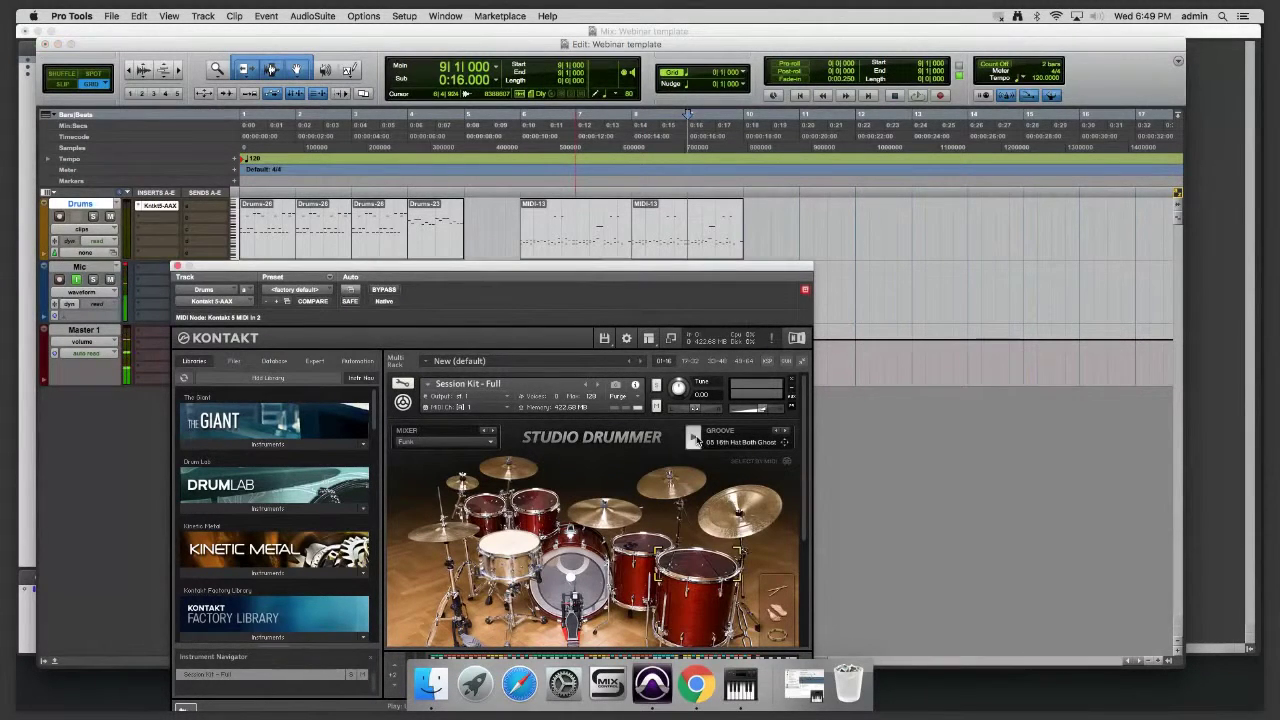
click(785, 433)
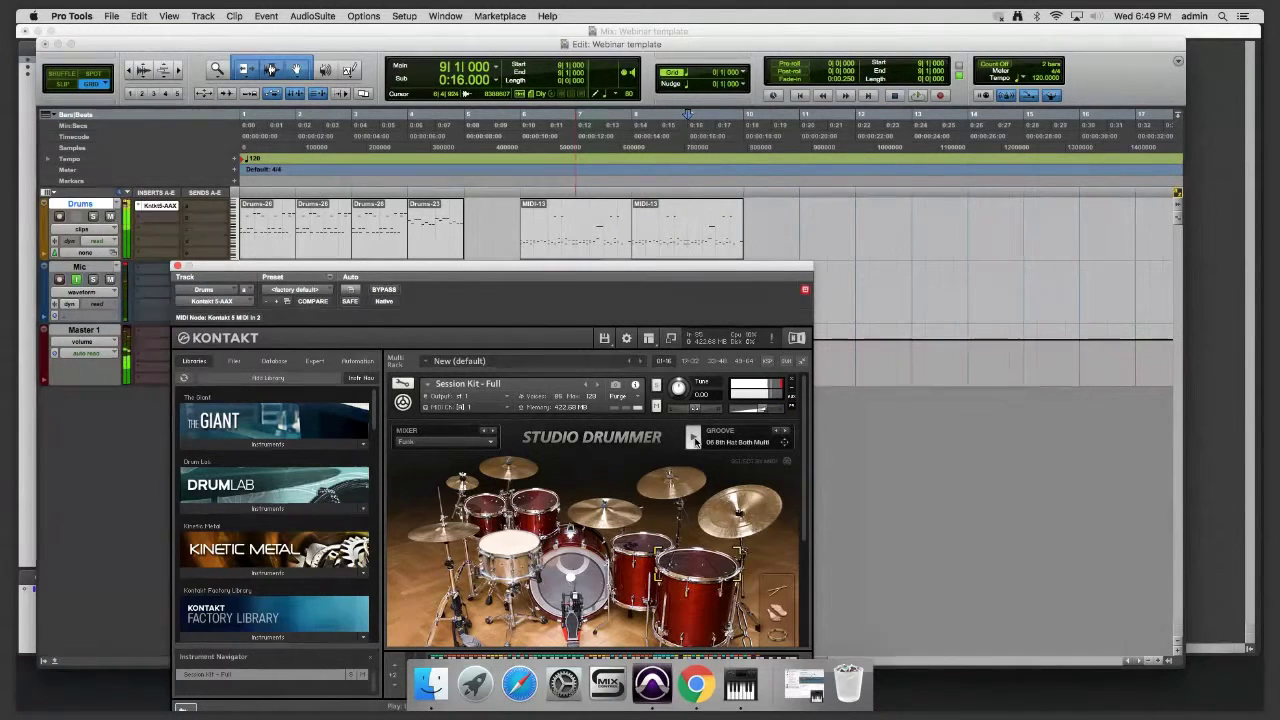
click(693, 441)
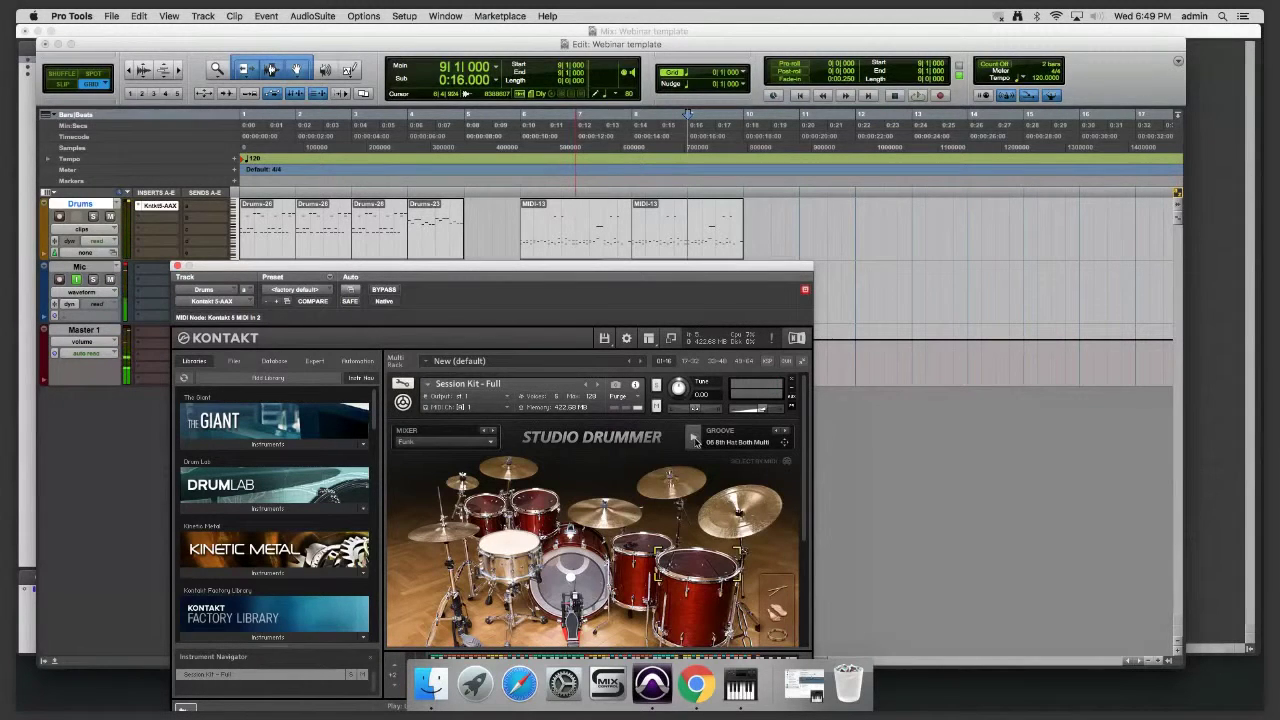
drag(938, 296, 916, 232)
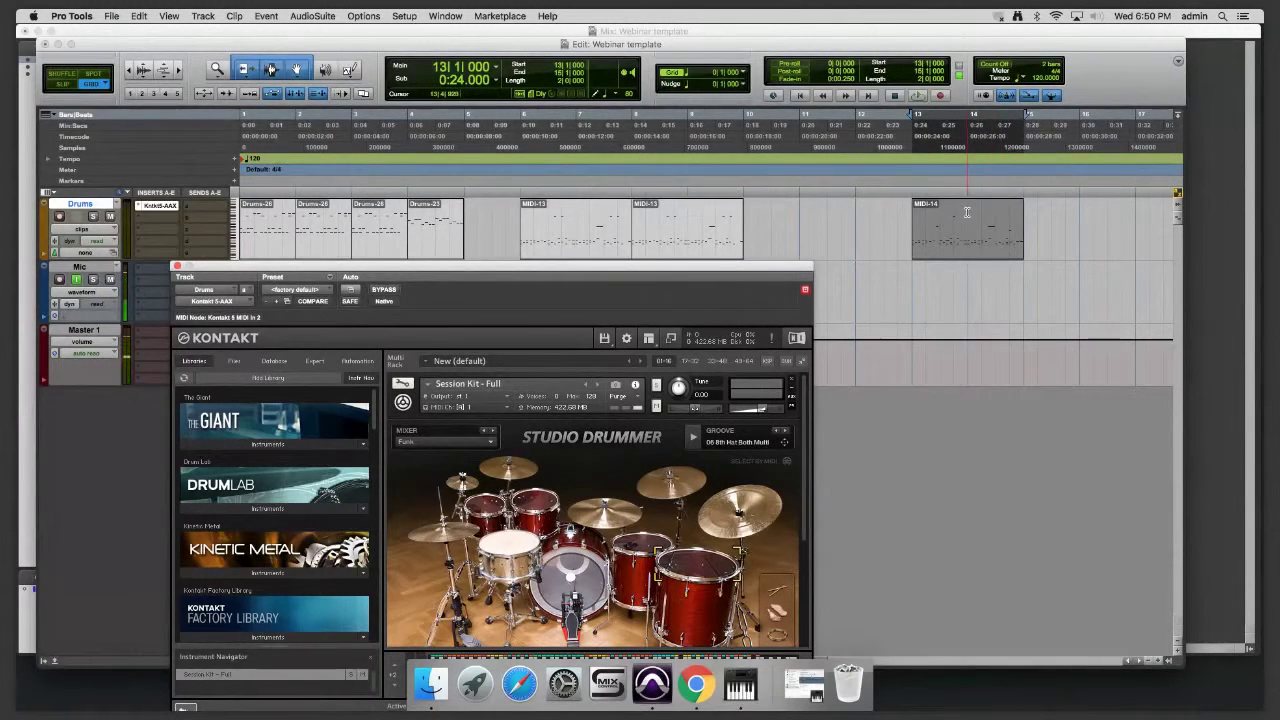
- Split the bar 13 groove clip at the start of bar 14
click(967, 212)
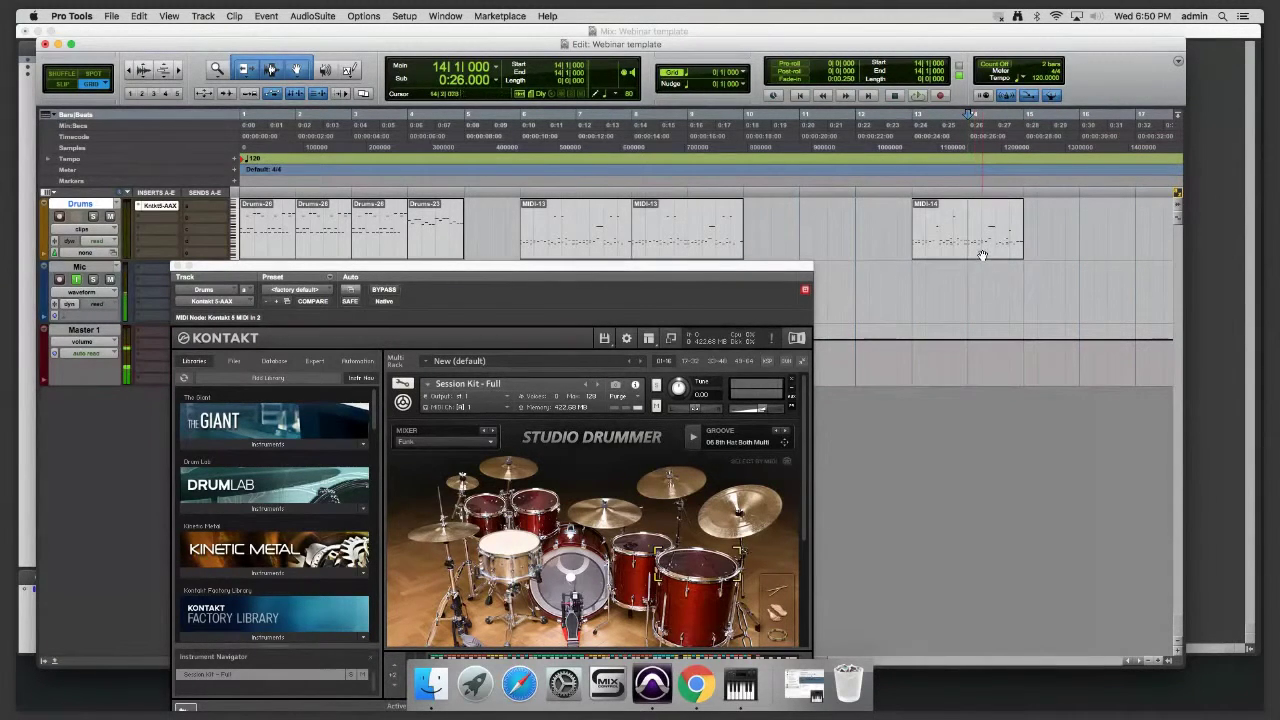
key(super+e)
- Try keeping only the split clip's second half, moved to bar 12, and undo the move and the deletion
click(948, 242)
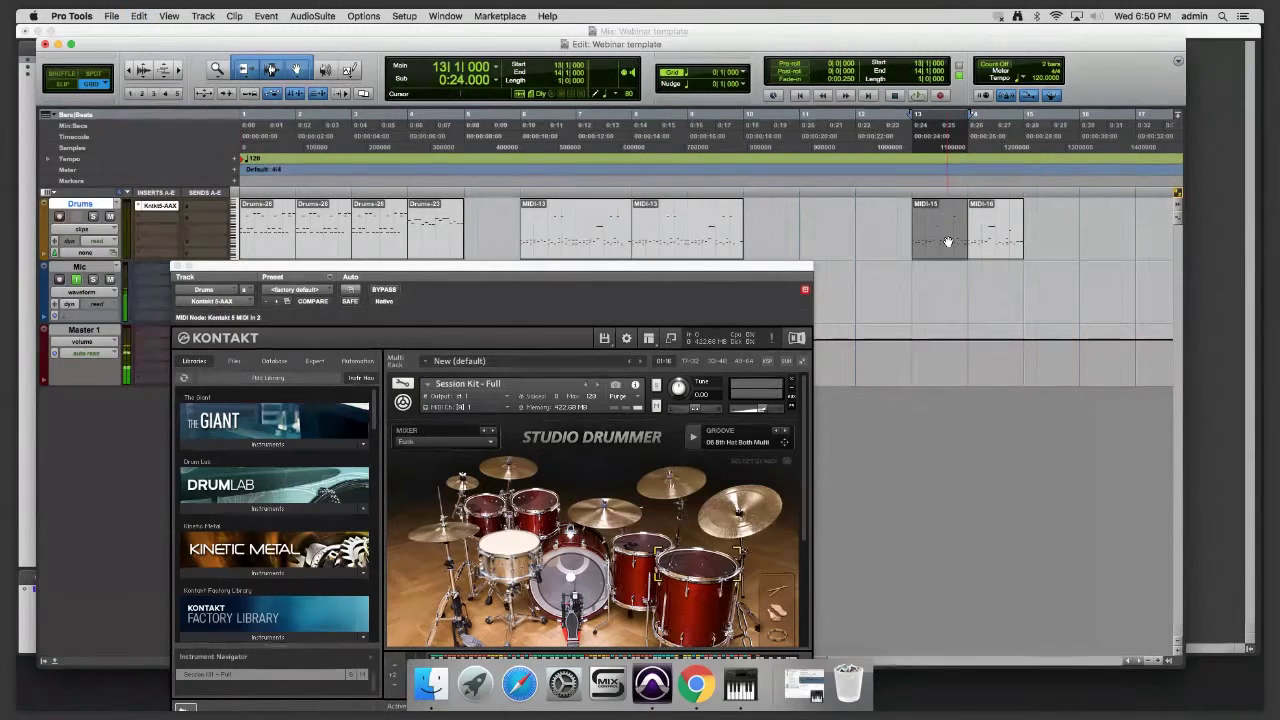
key(Delete)
drag(1002, 242, 889, 242)
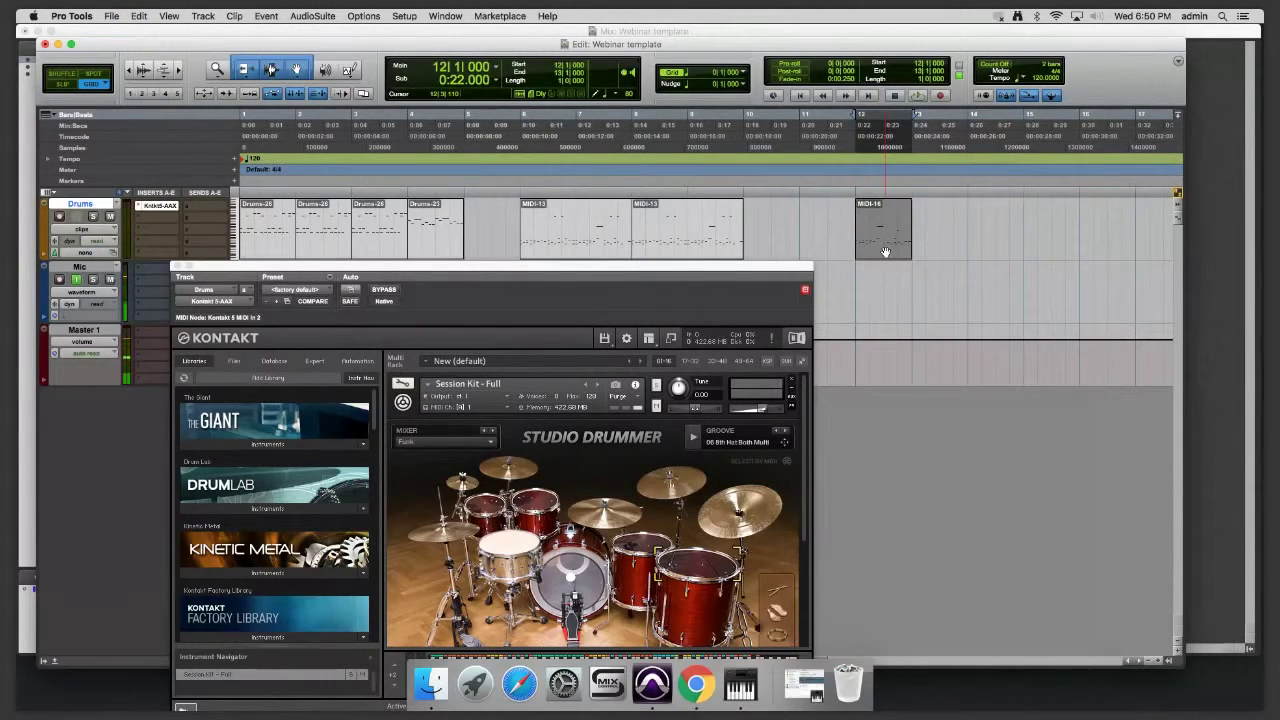
key(space)
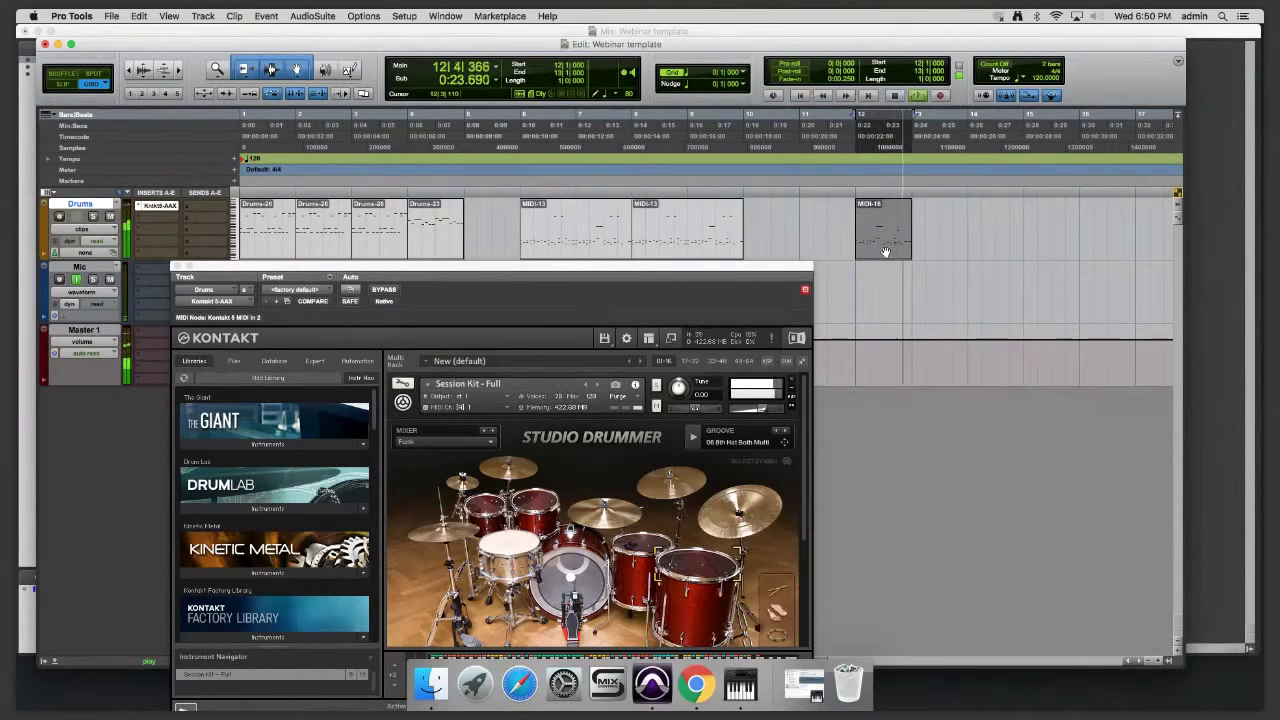
key(space)
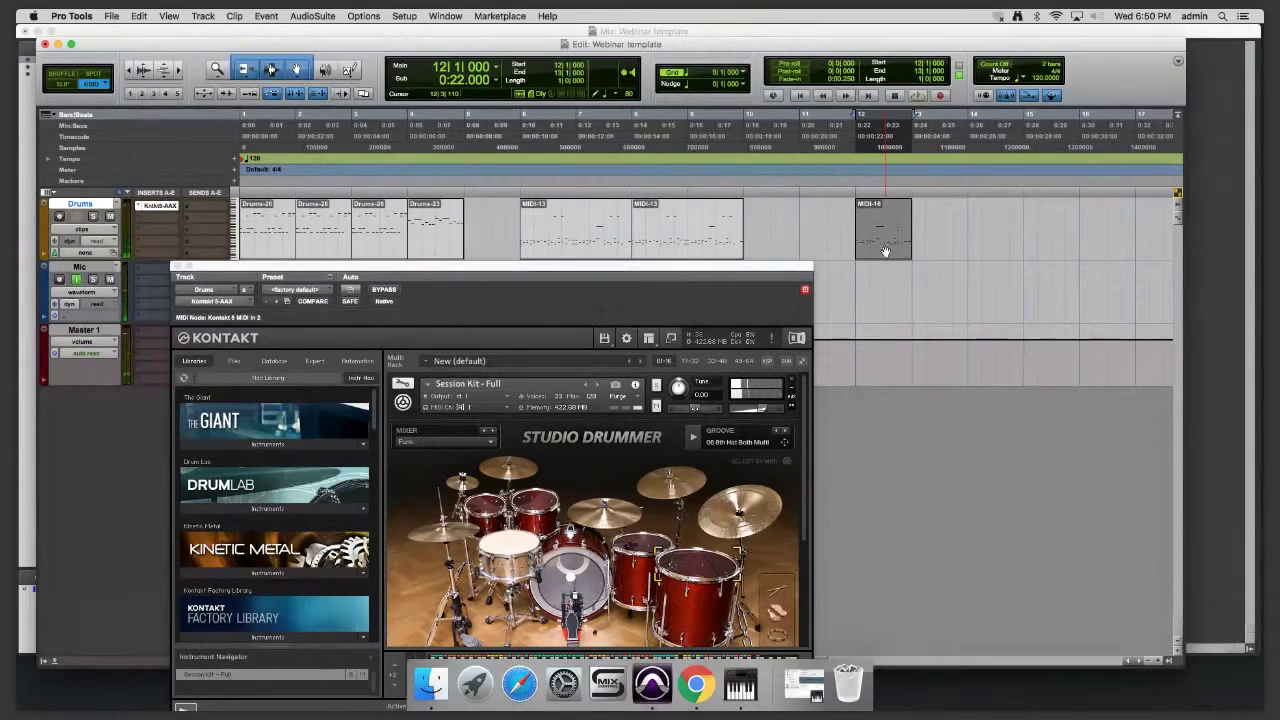
key(super+z)
key(super+z)
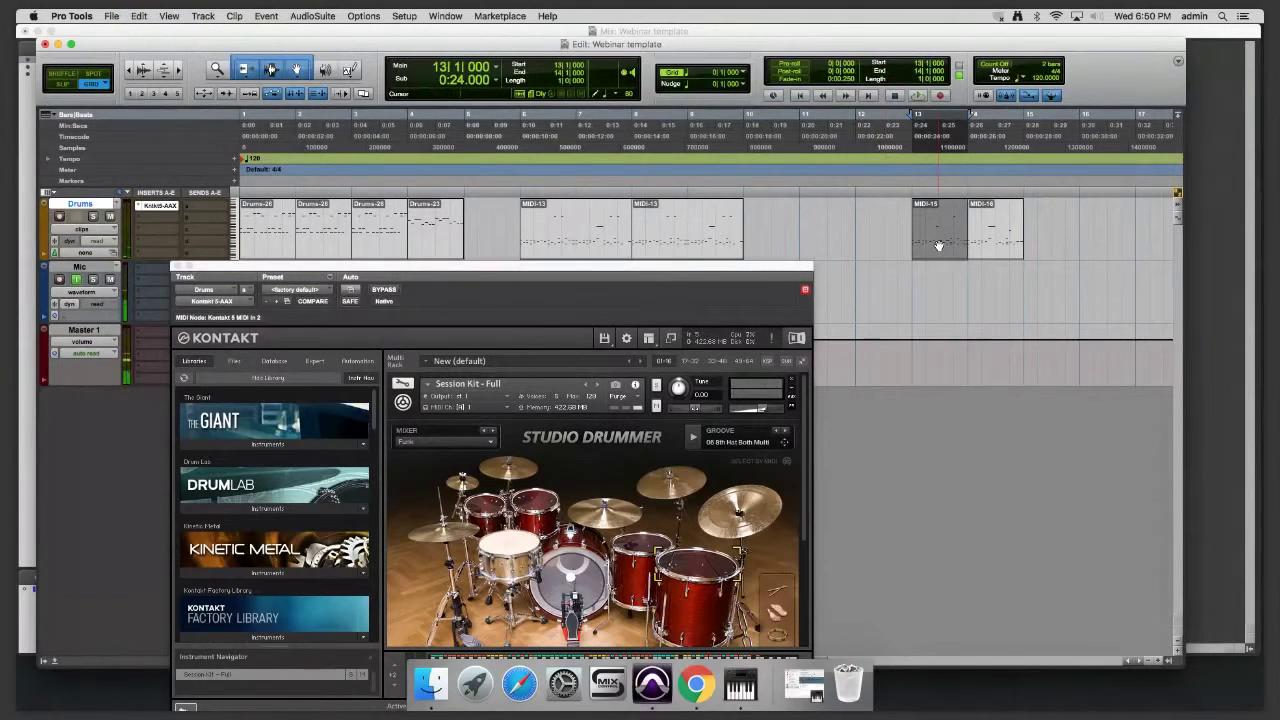
- Play the bar 13 half, delete the bar 14 half, and move the remaining clip to bar 10 beat 2
key(space)
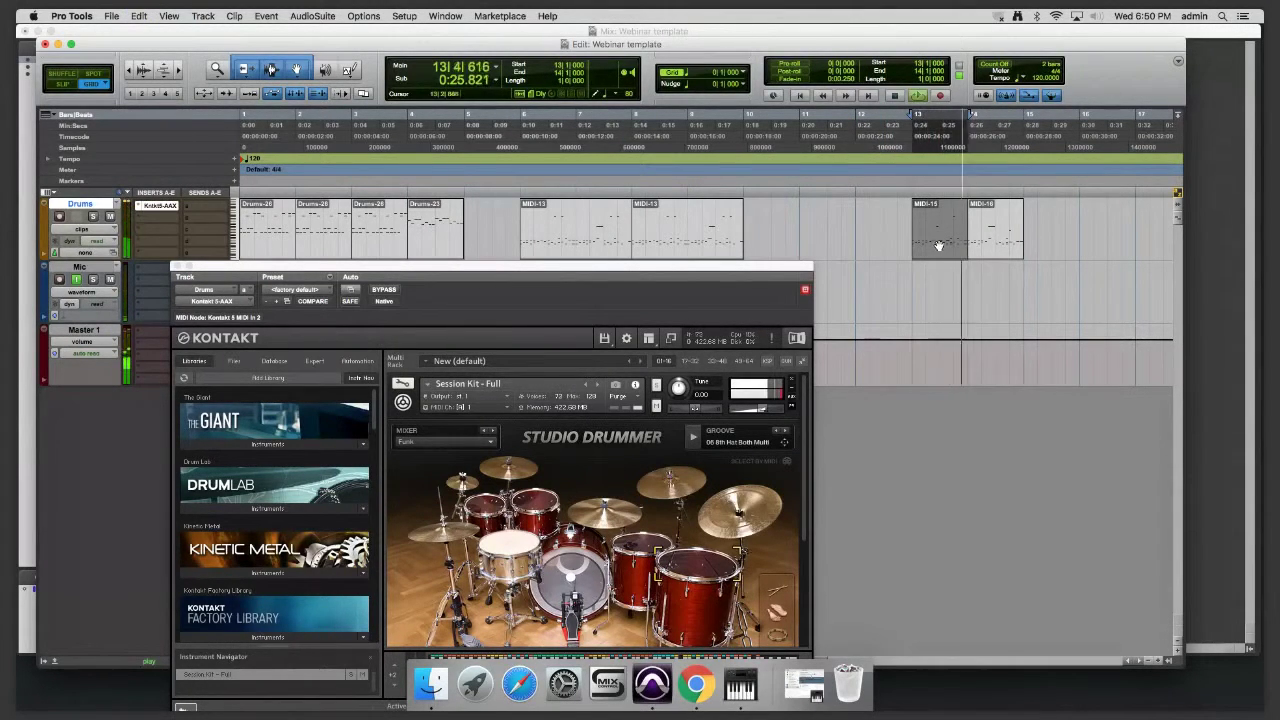
click(997, 249)
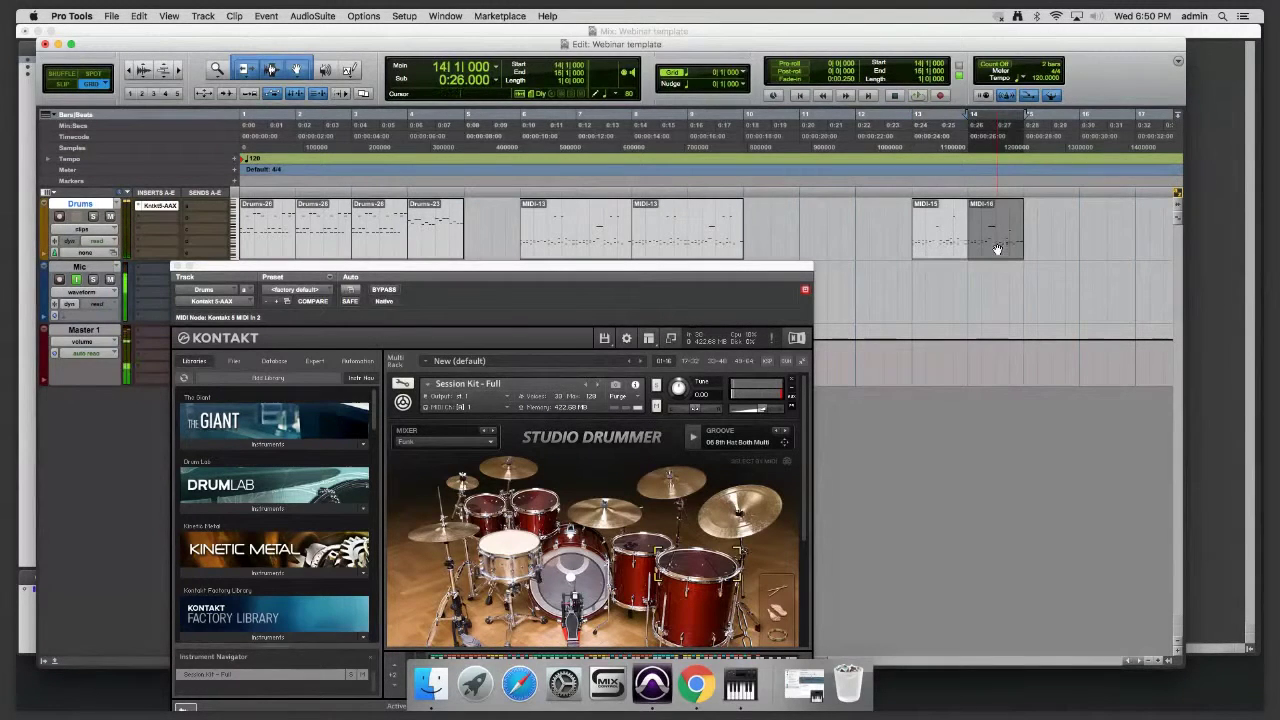
key(Delete)
drag(943, 254, 789, 237)
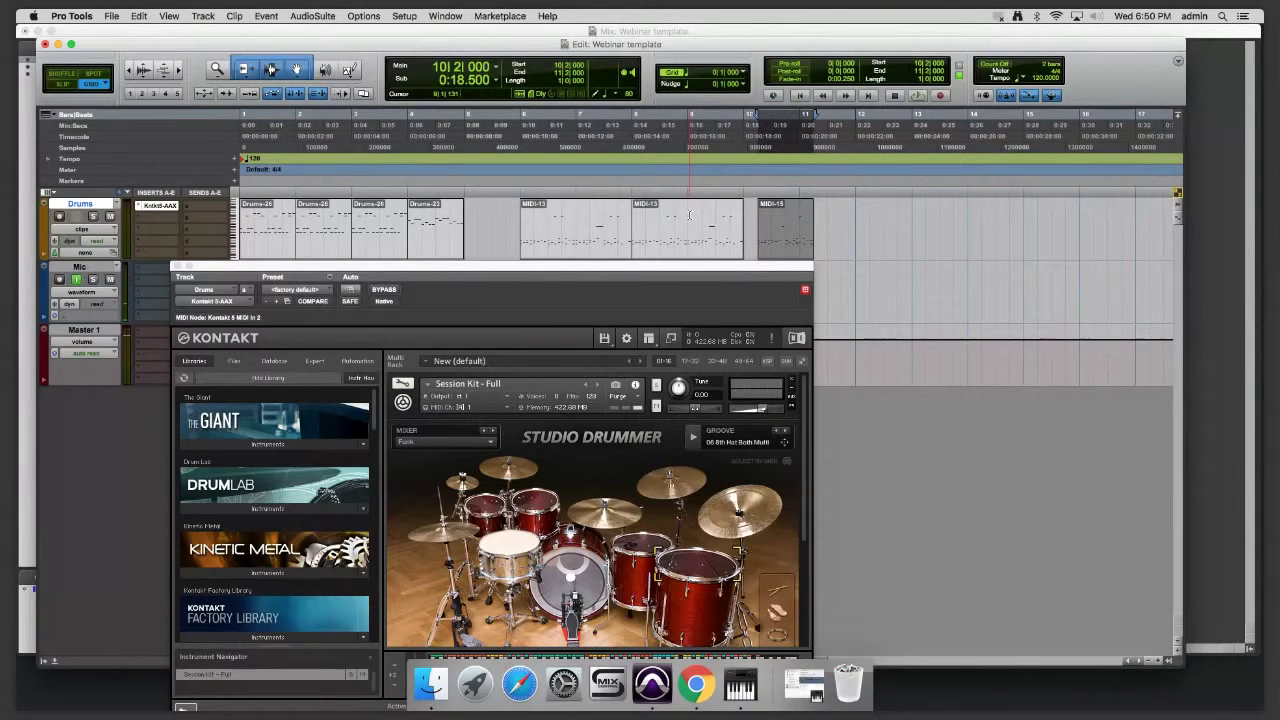
- Split the groove clip spanning bars 8 and 9 at bar 9, delete its second half, and move the bar 10 clip to bar 9
click(689, 214)
key(super+e)
click(714, 234)
key(Delete)
drag(773, 245, 707, 241)
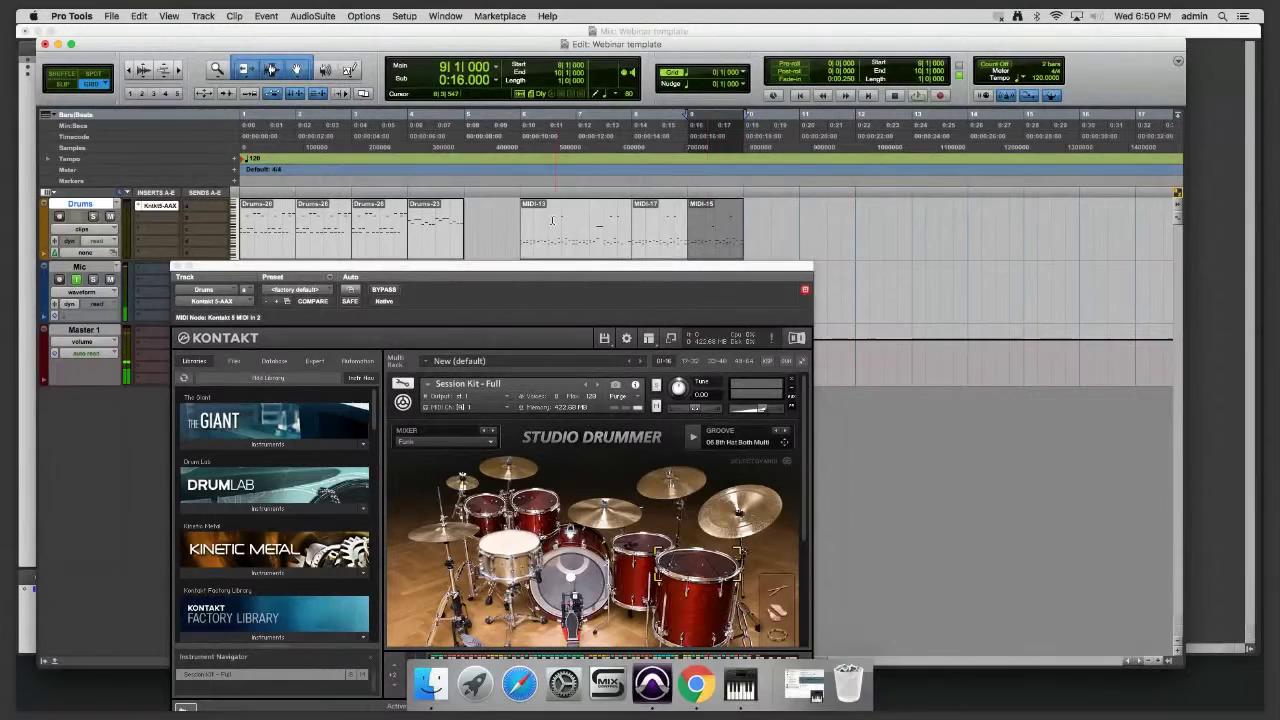
- Review the groove clips in bars 6 to 9 individually and play the arrangement from bar 6
click(518, 206)
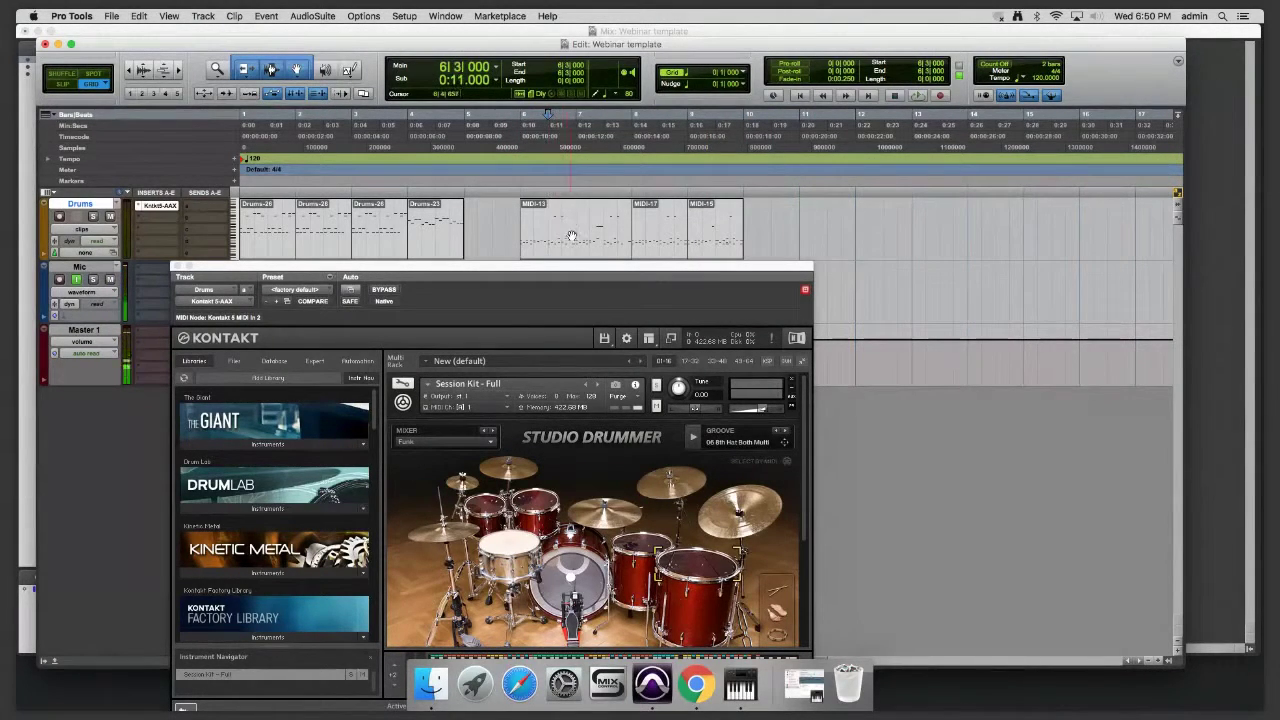
click(556, 225)
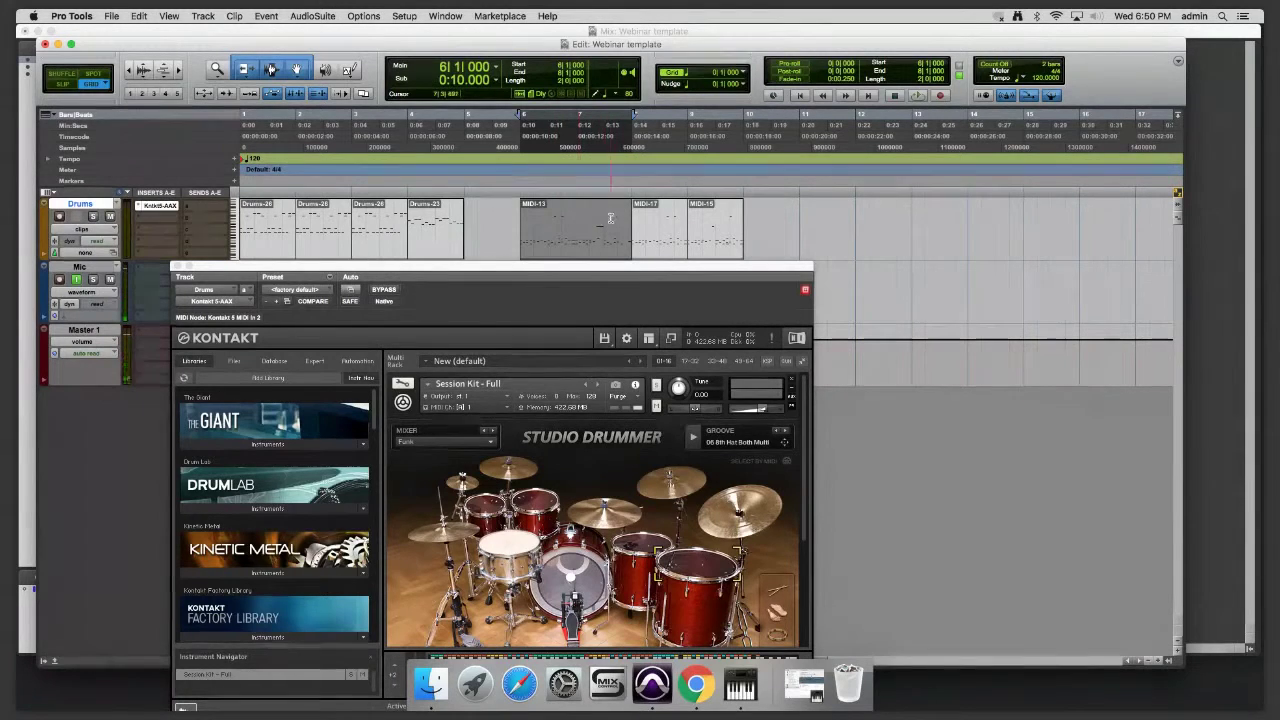
click(669, 241)
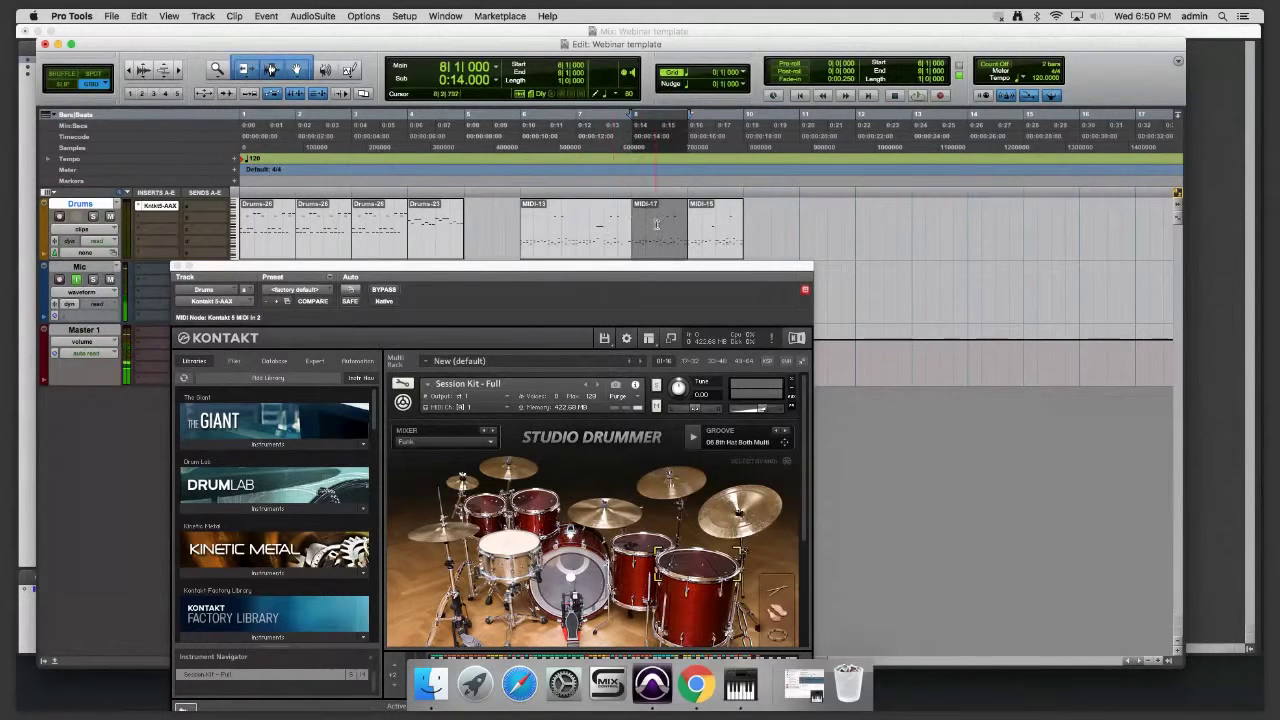
click(711, 242)
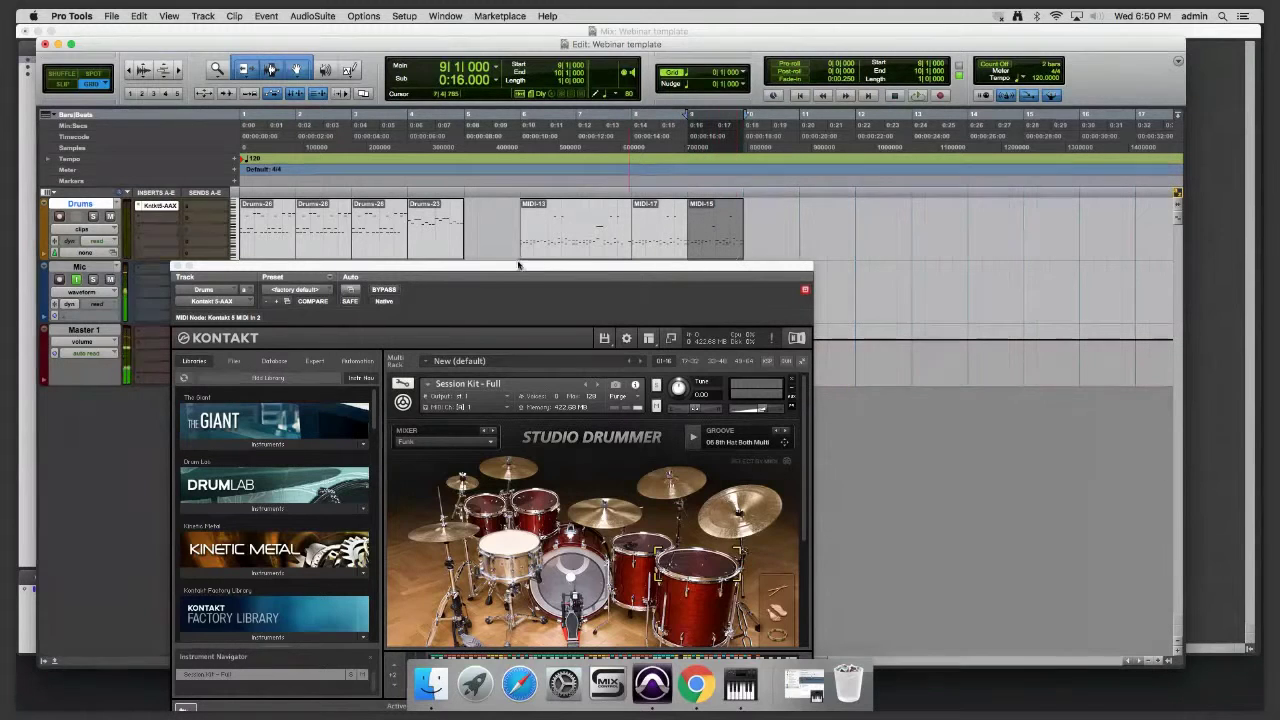
click(548, 248)
key(space)
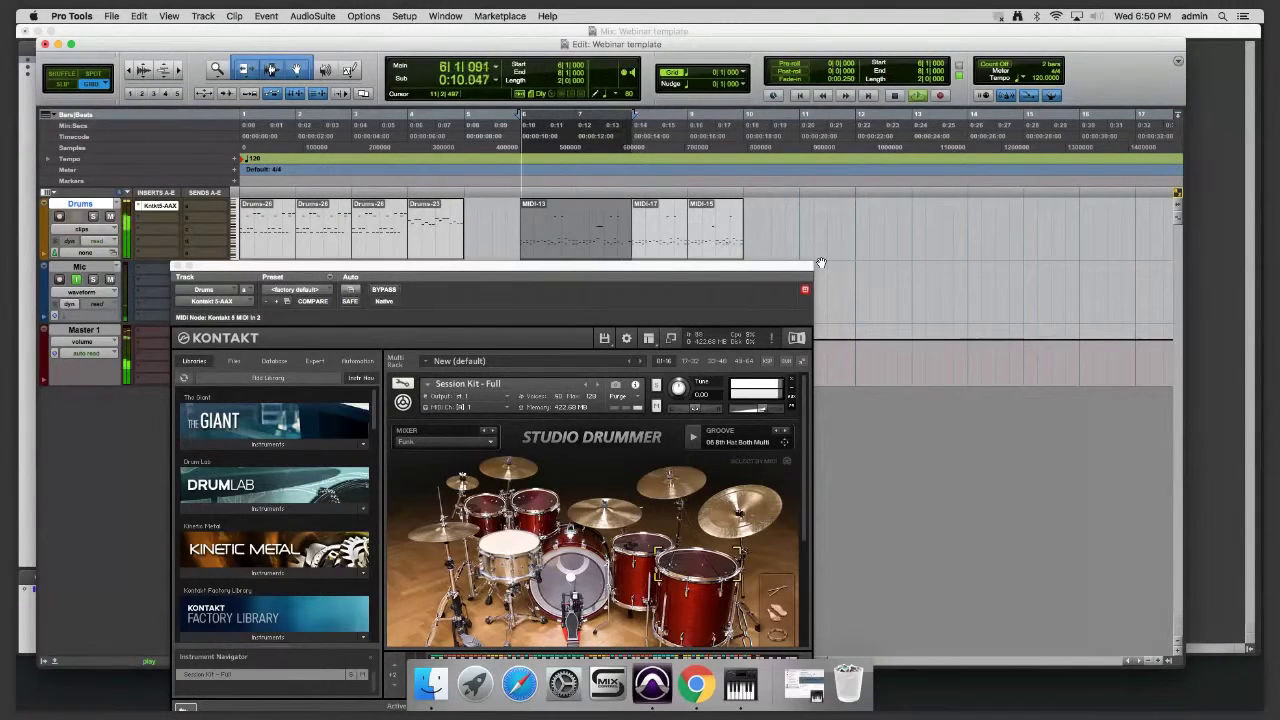
click(771, 228)
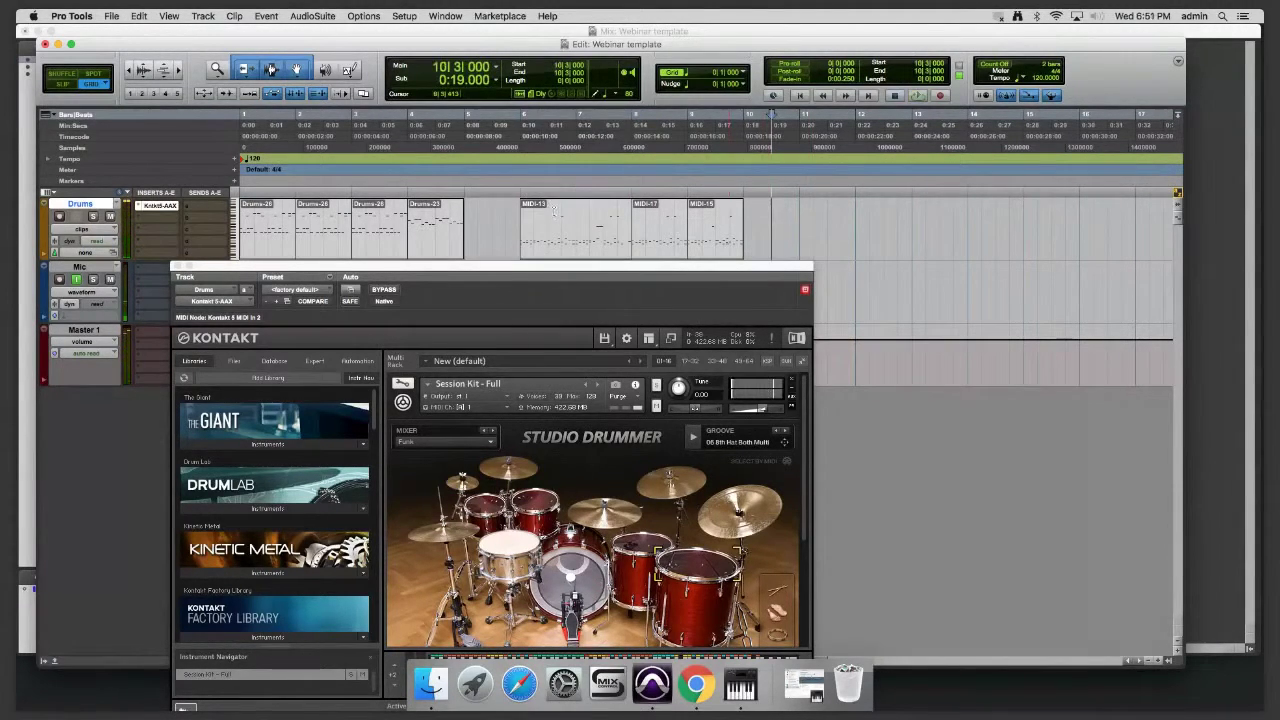
click(513, 210)
key(space)
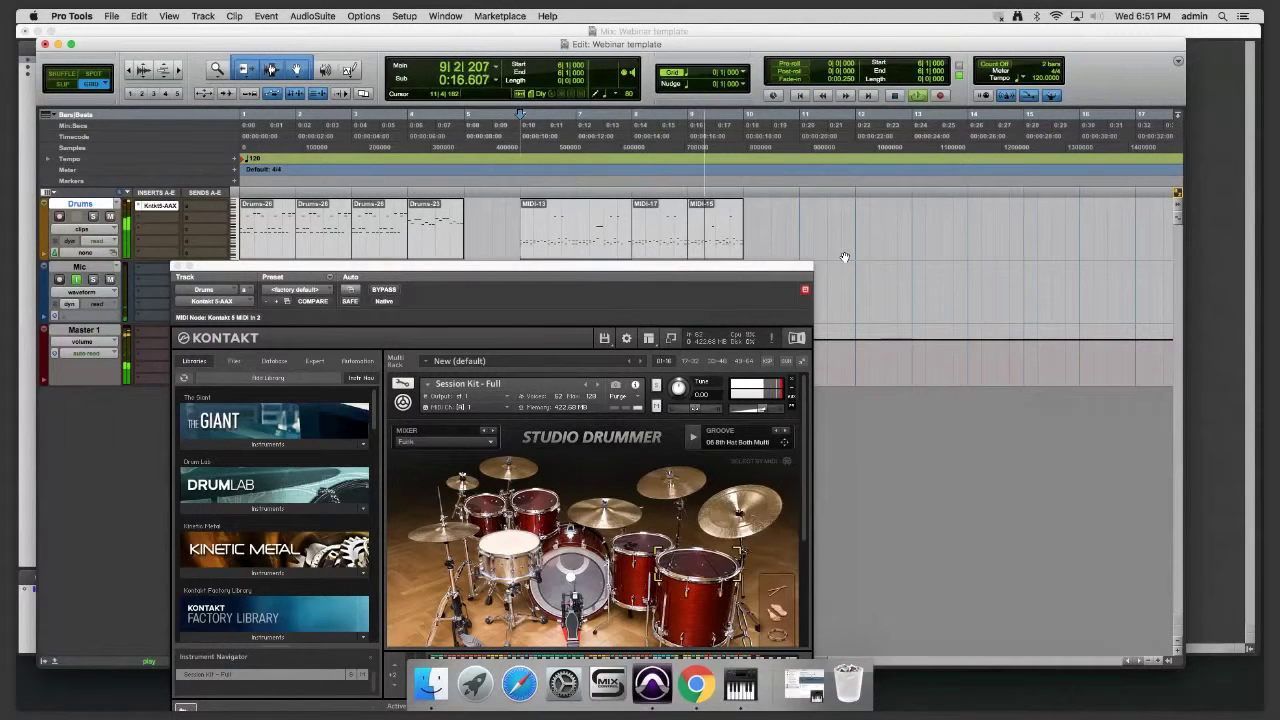
key(space)
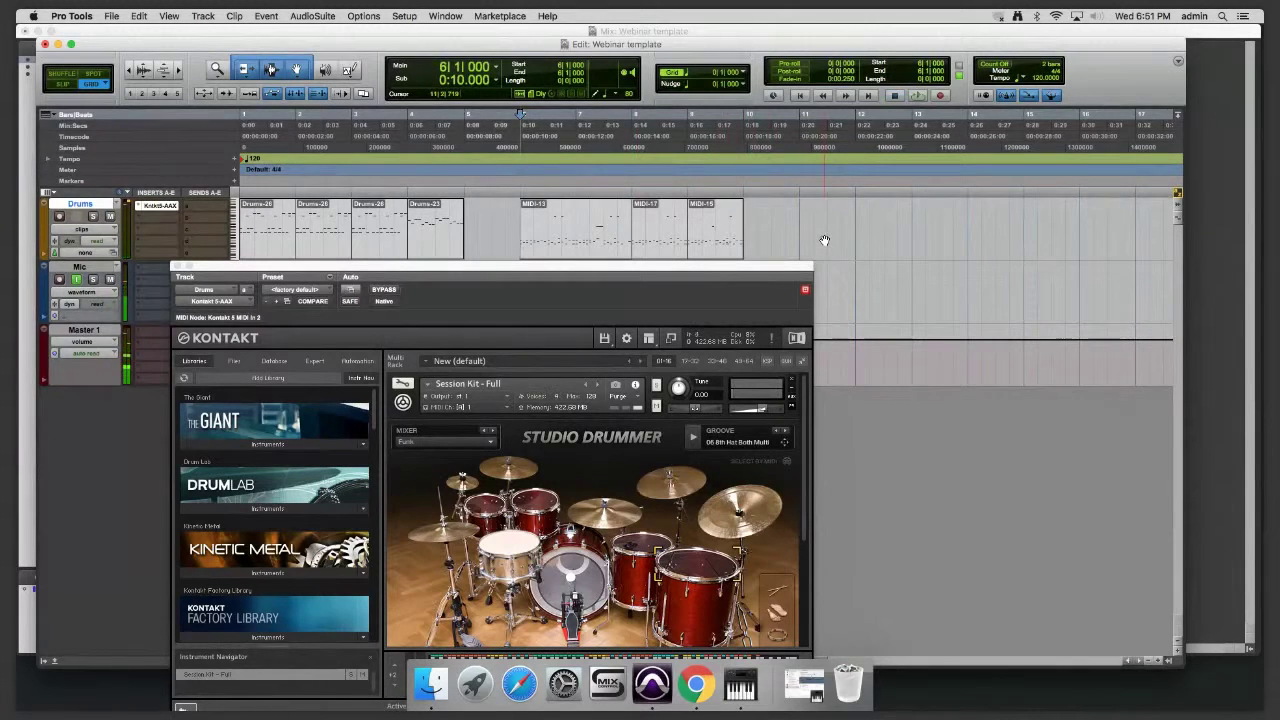
- Close the Kontakt window and play the programmed four-bar beat with its fill from the start of the session
drag(577, 277, 760, 215)
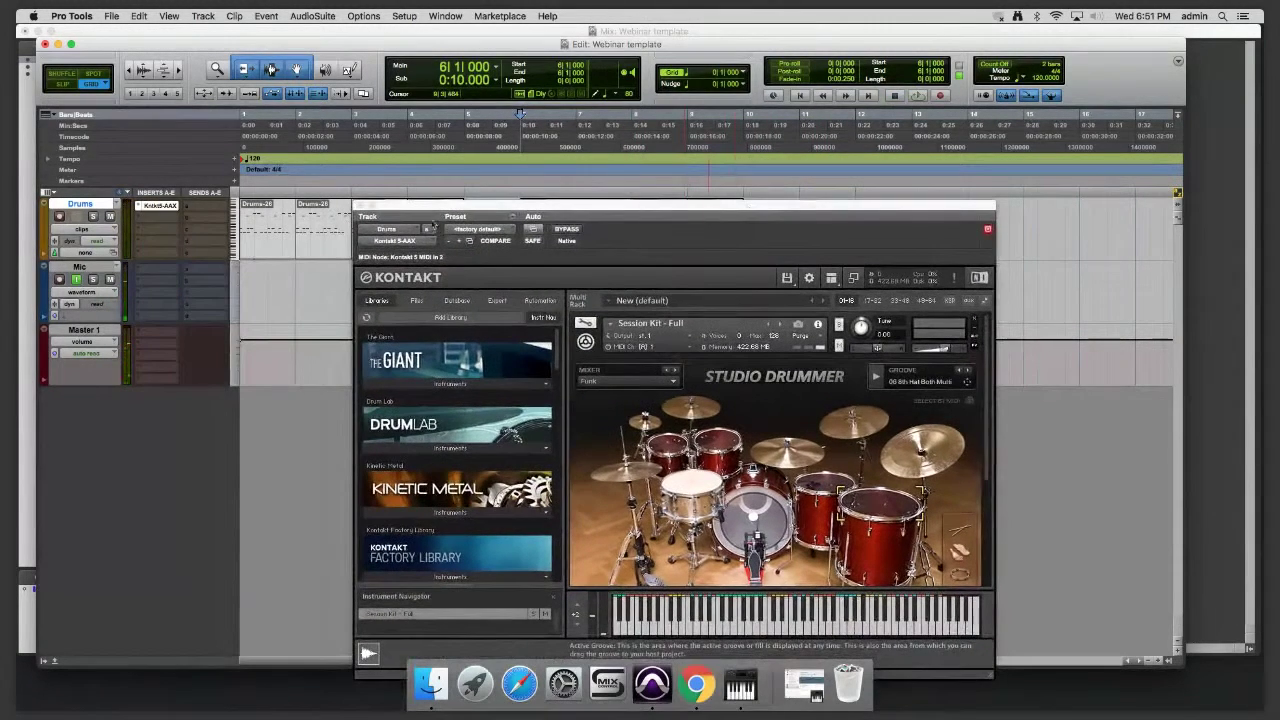
click(360, 206)
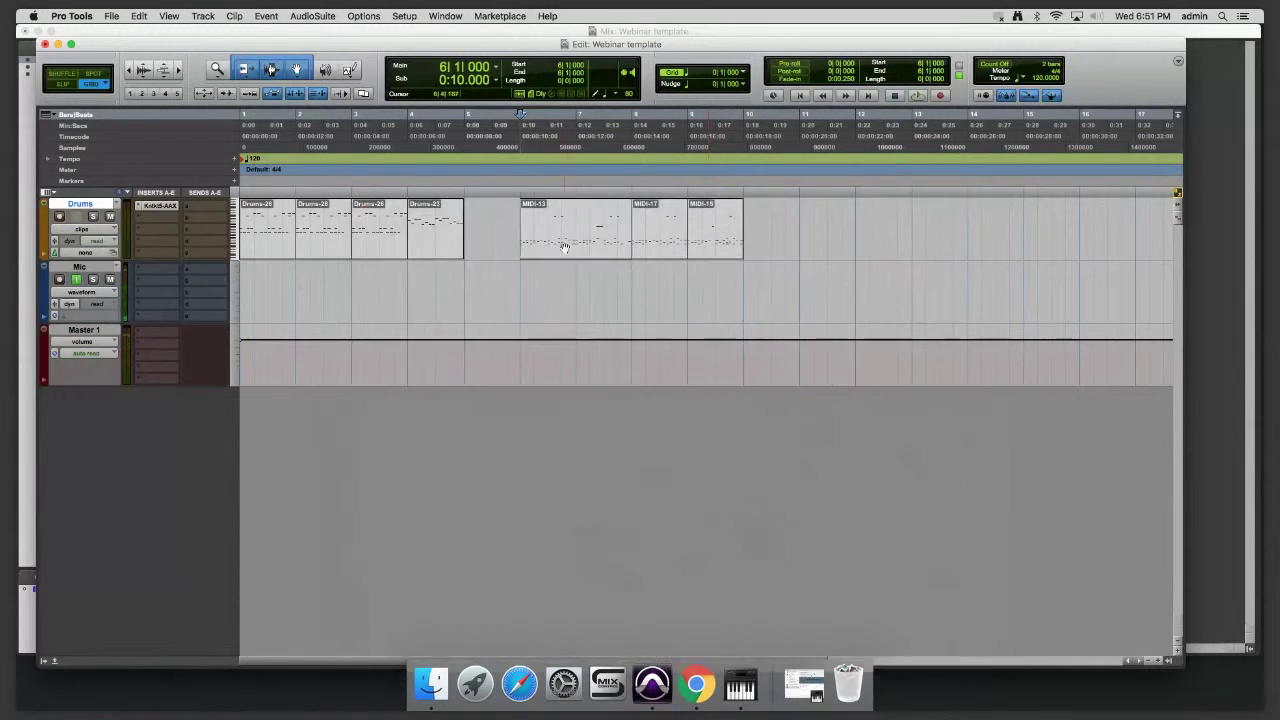
click(430, 242)
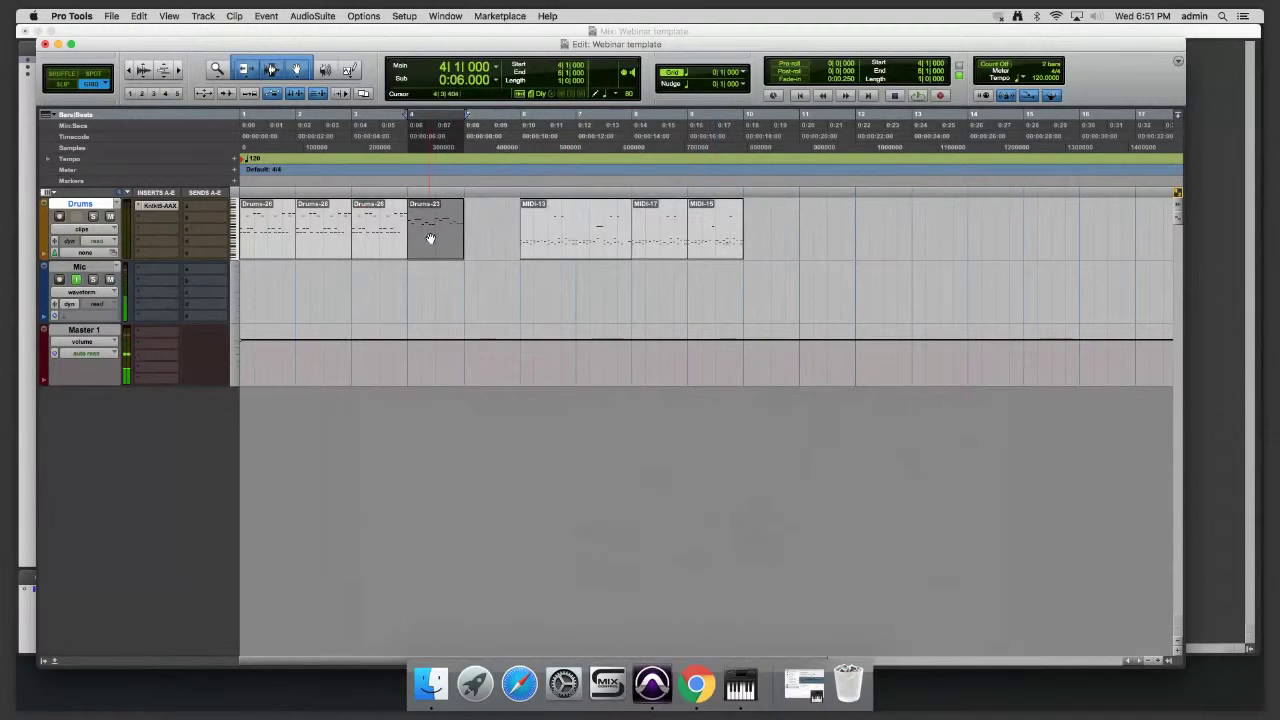
key(super+bracketright)
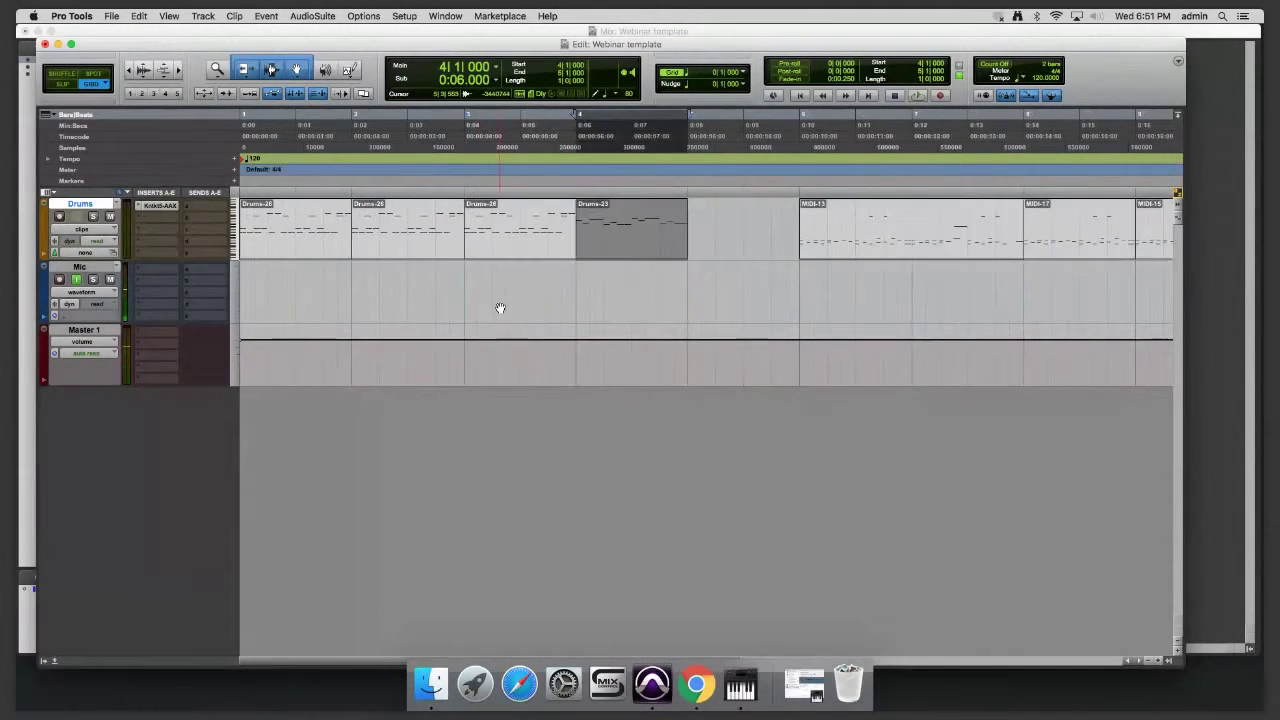
key(super+bracketright)
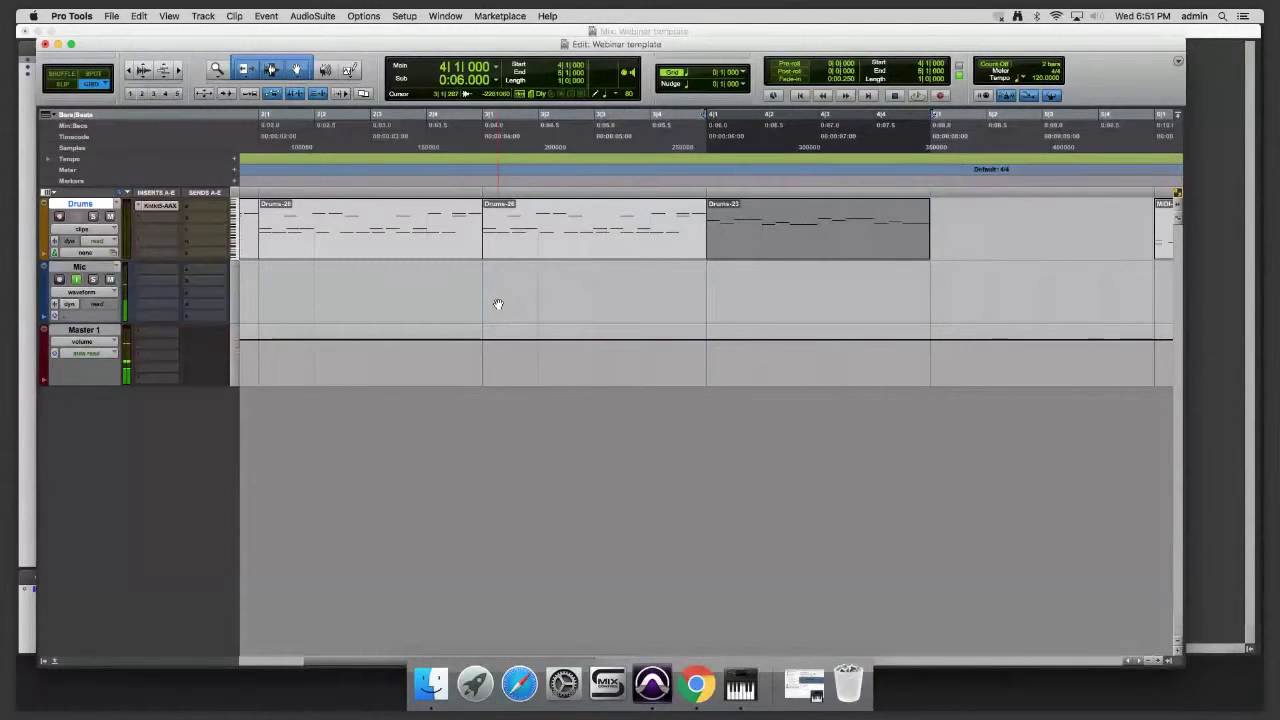
key(super+bracketleft)
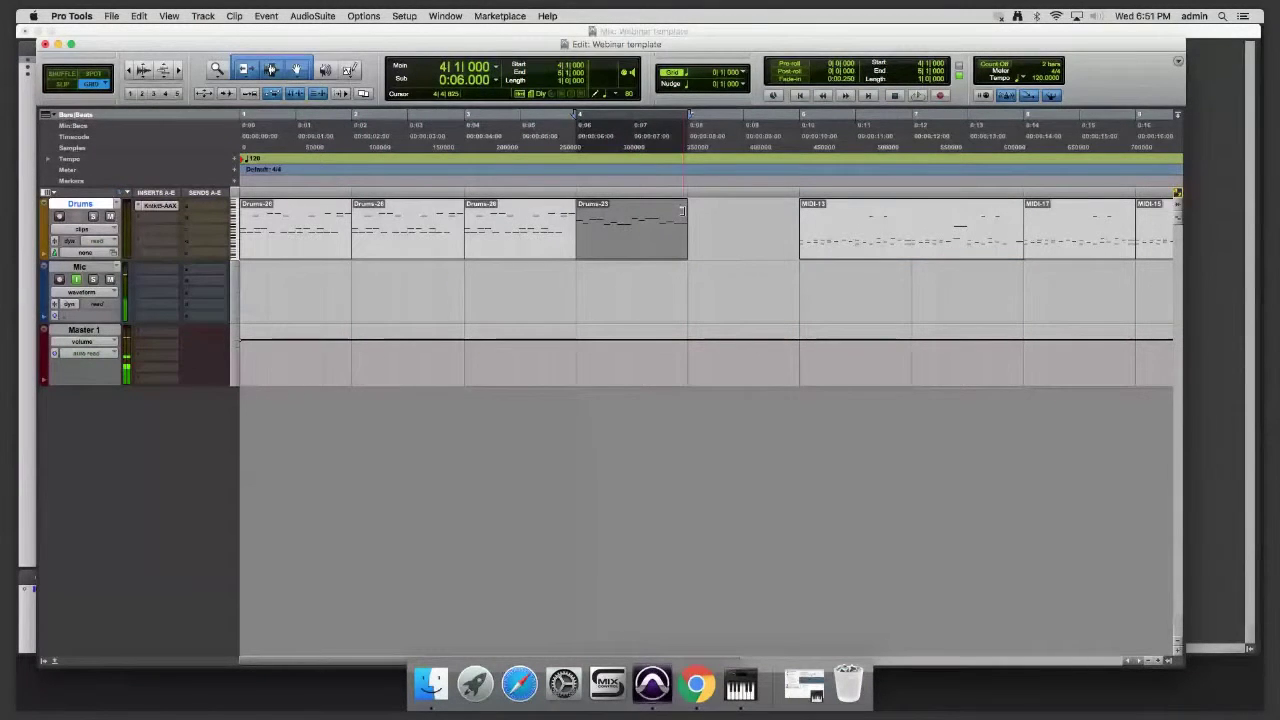
key(Return)
key(space)
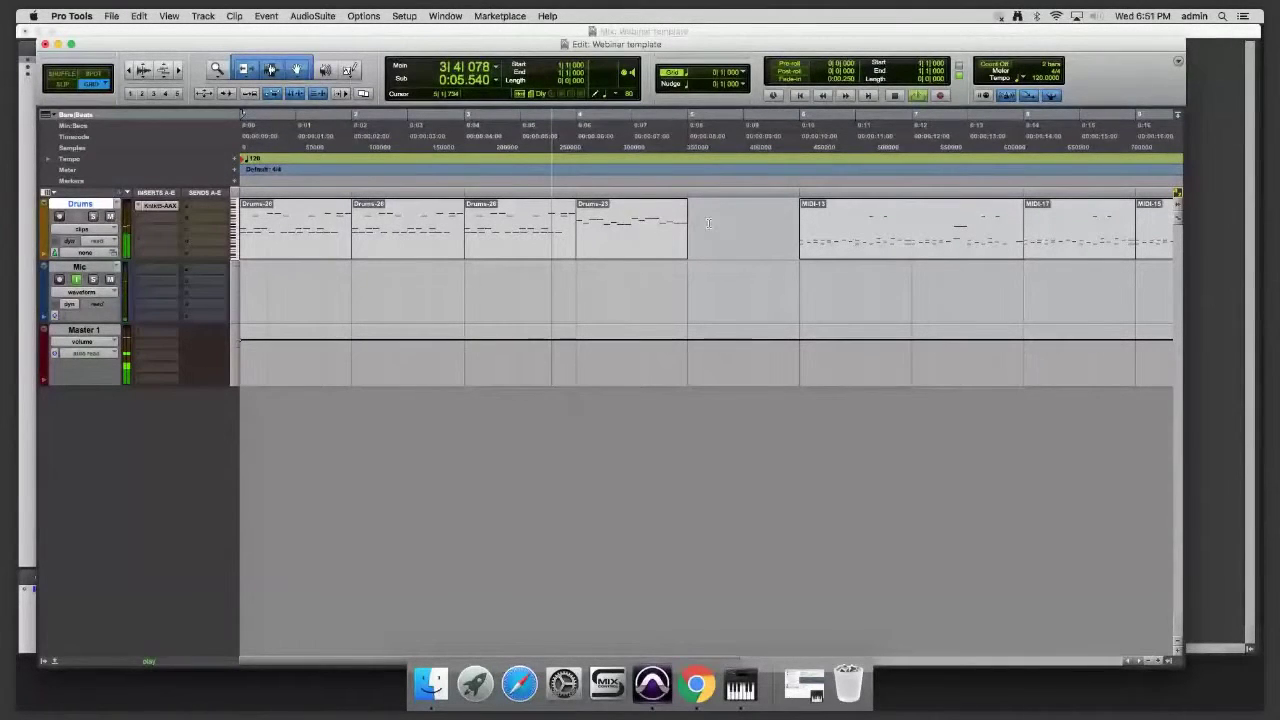
key(Return)
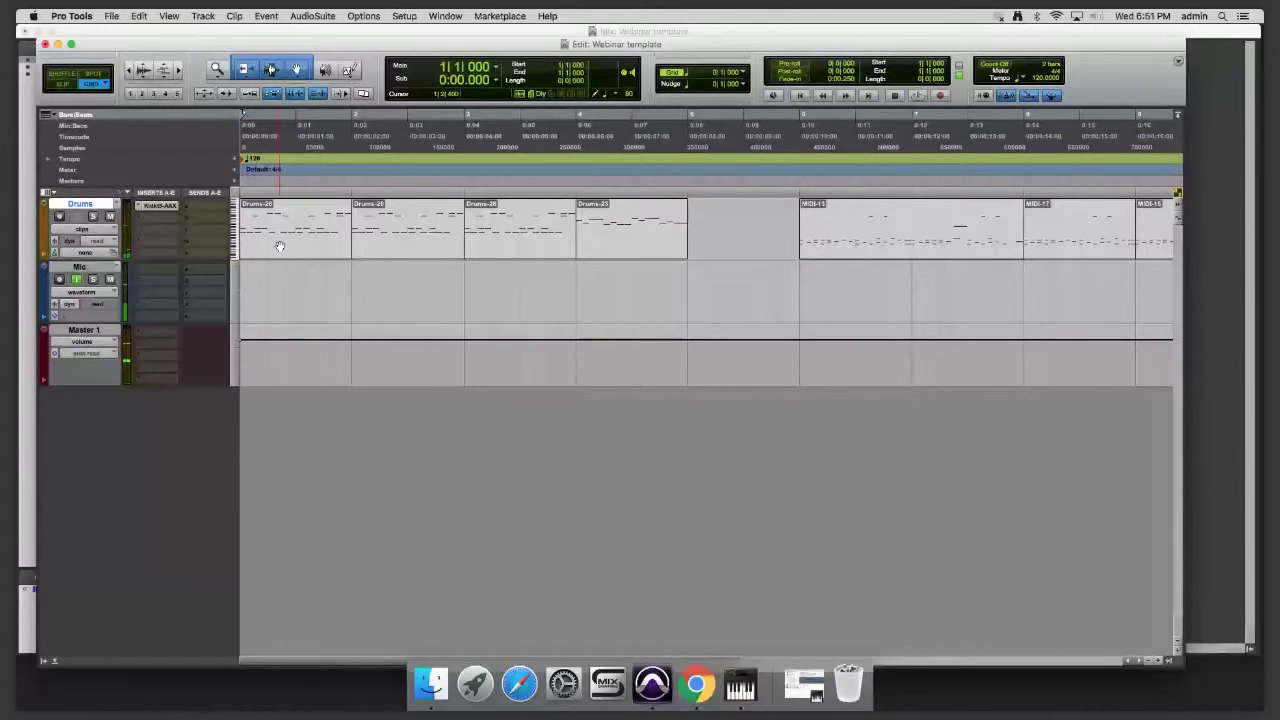
- Add a G2 note at bar 1 beat 1 of the first drum clip and set the MIDI editor to Grid mode
double_click(280, 246)
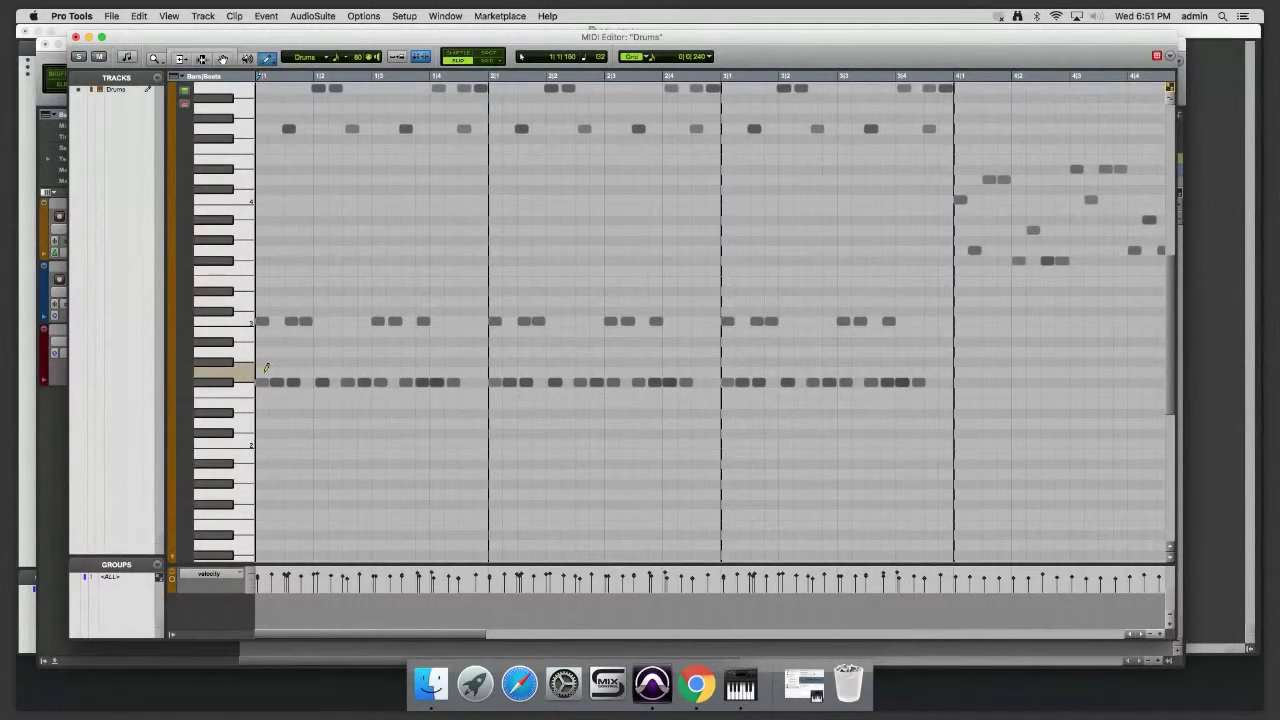
click(263, 371)
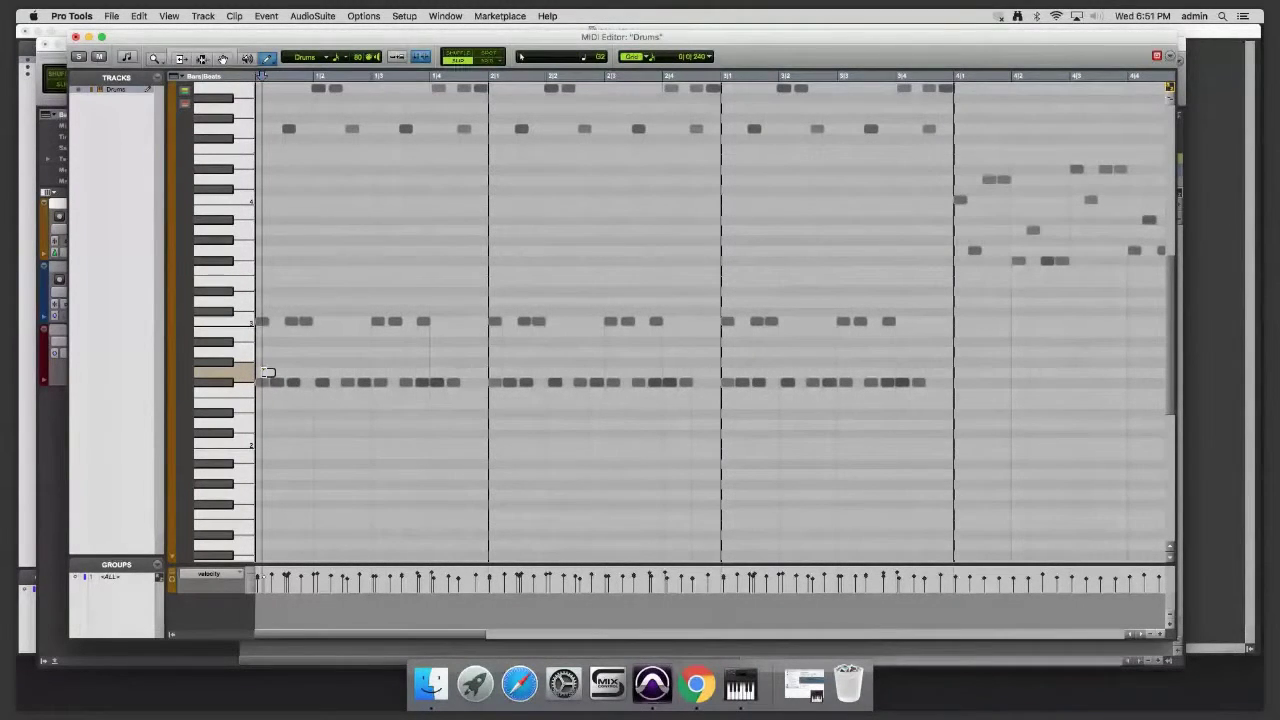
click(490, 62)
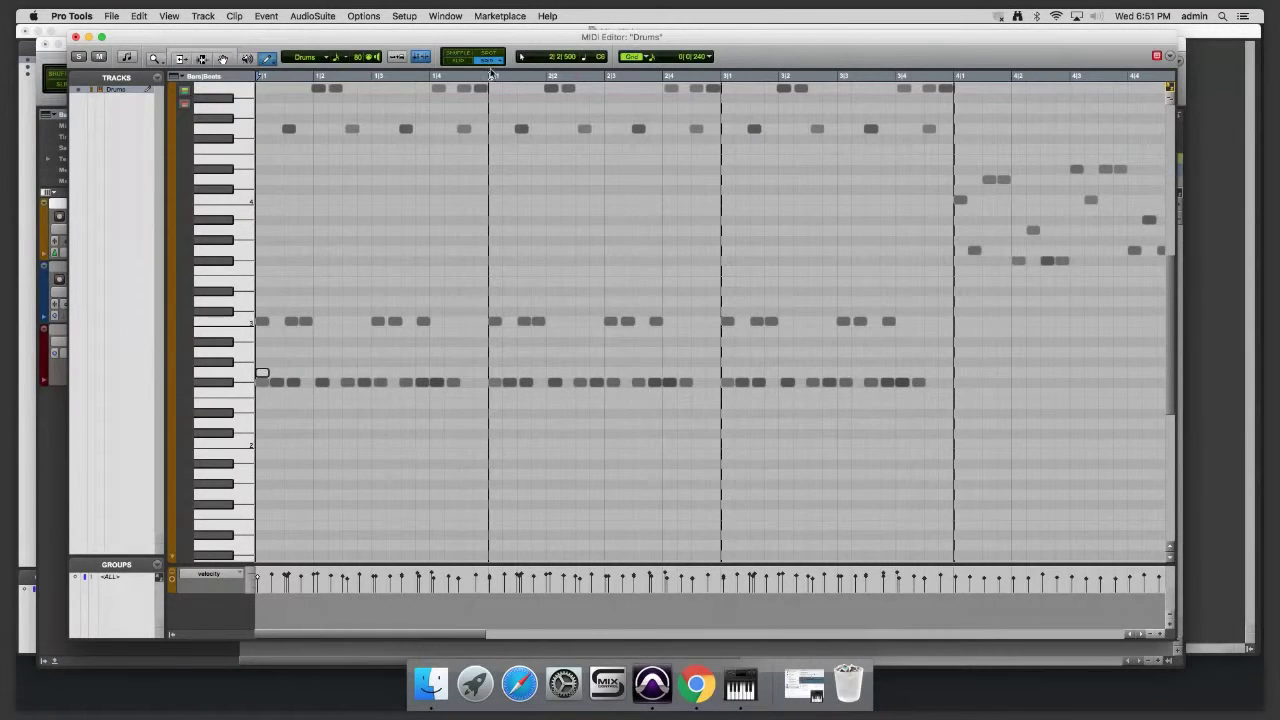
click(76, 37)
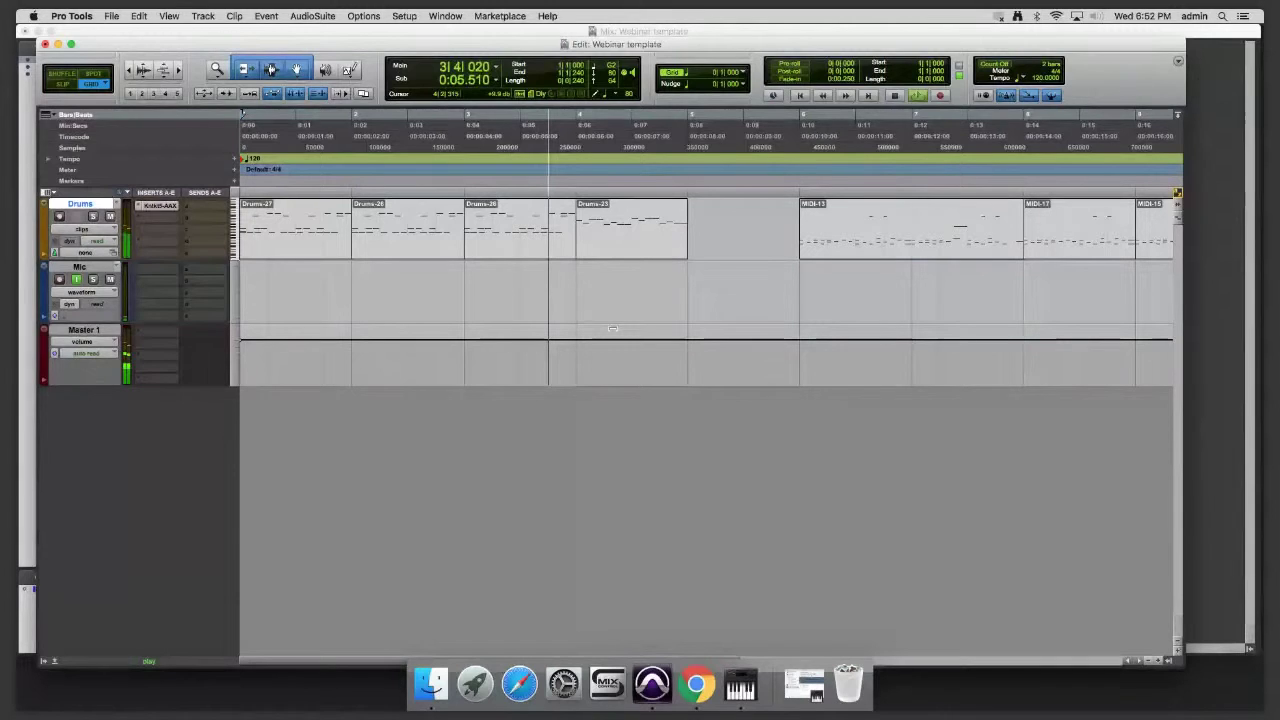
- Audition several low keys for the bar 4 fill clip and add an A2 note at bar 4 beat 1
click(610, 237)
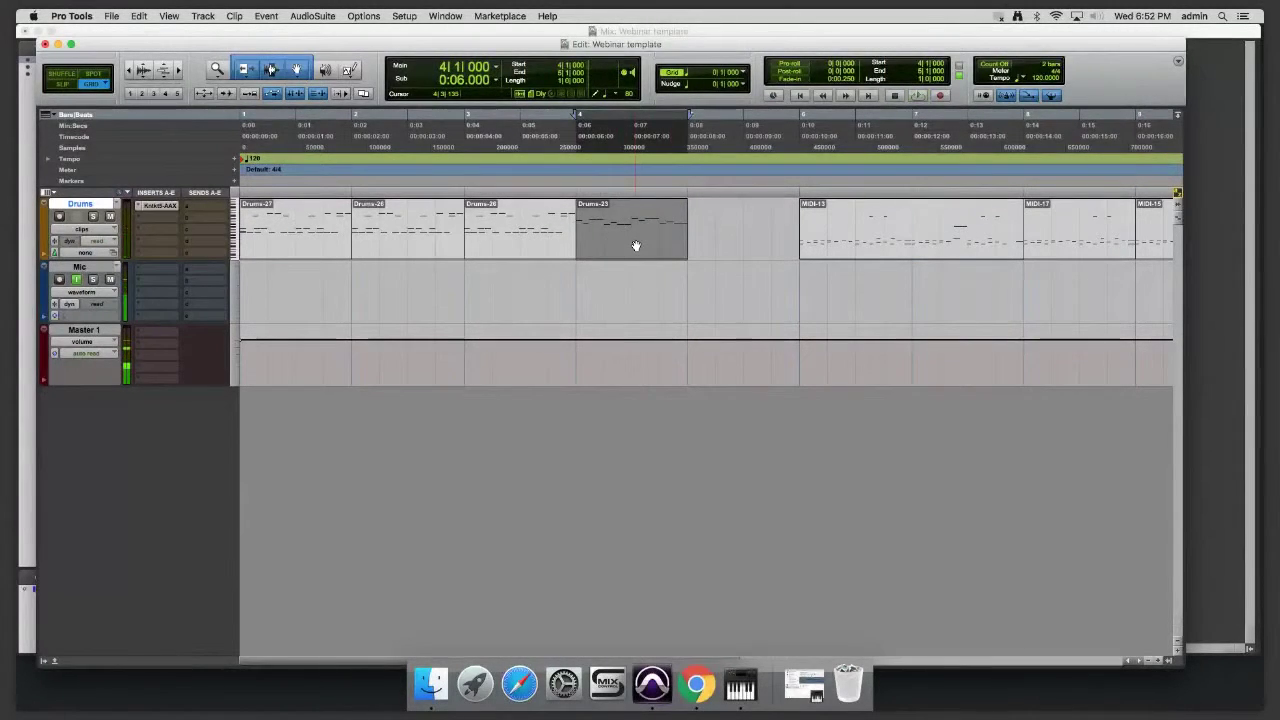
double_click(636, 245)
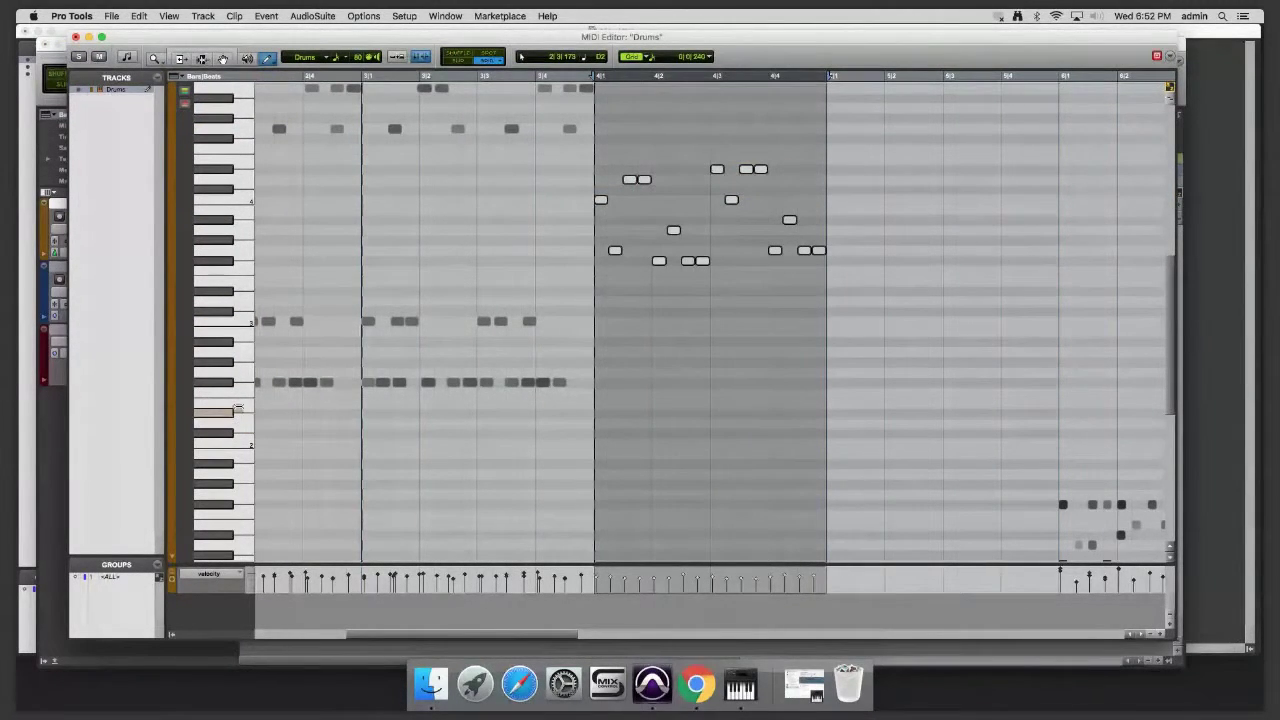
click(238, 409)
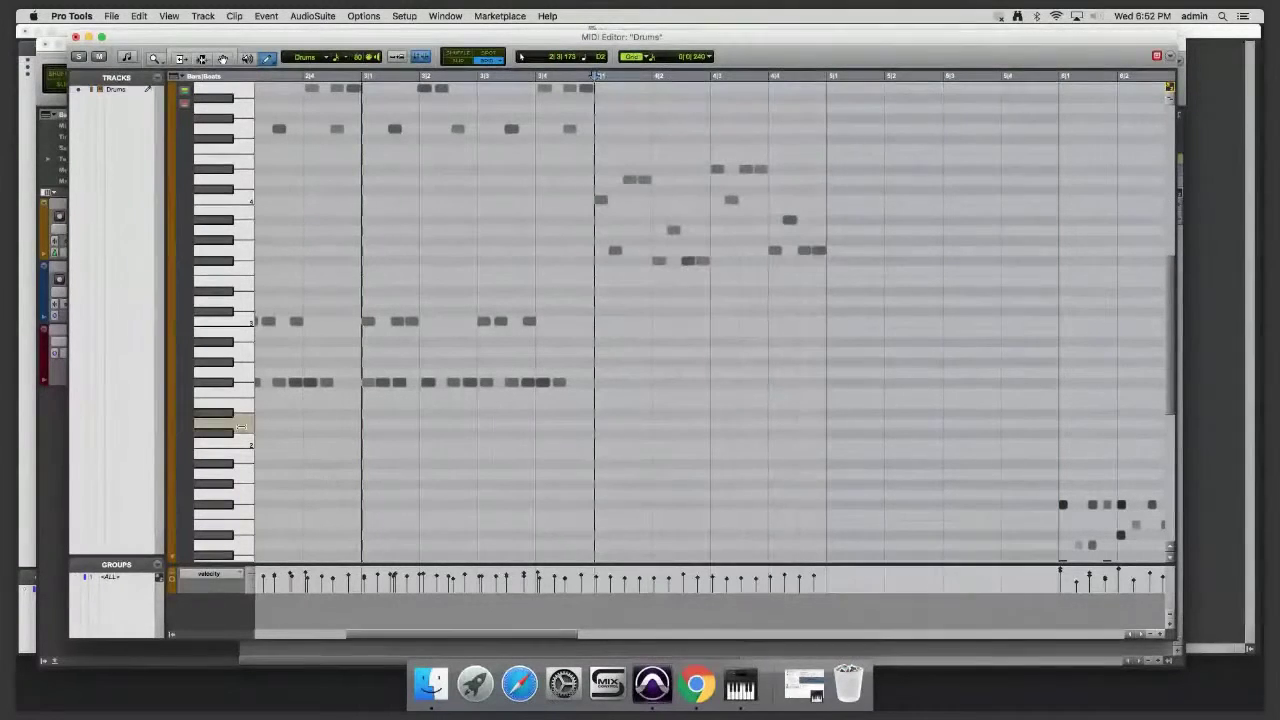
click(235, 381)
click(240, 371)
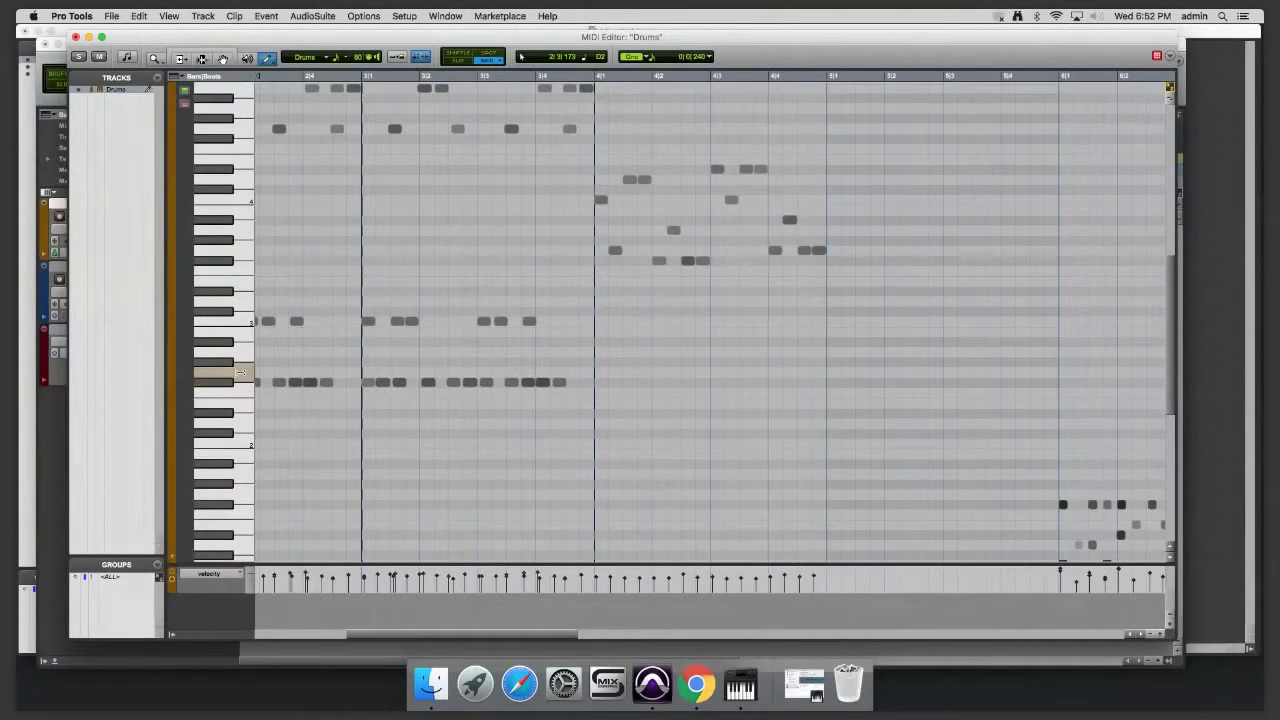
click(597, 352)
click(76, 37)
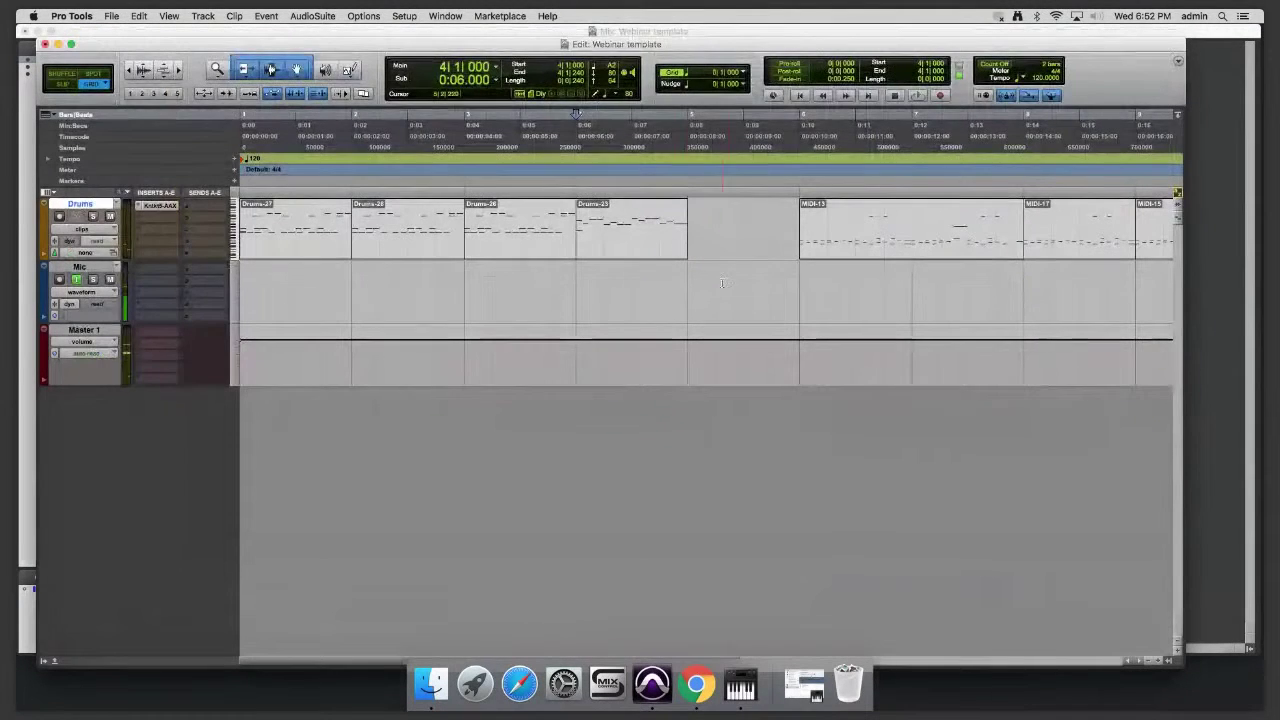
- Play the four-bar beat from the start to hear the notes added at bars 1 and 4
key(Return)
key(space)
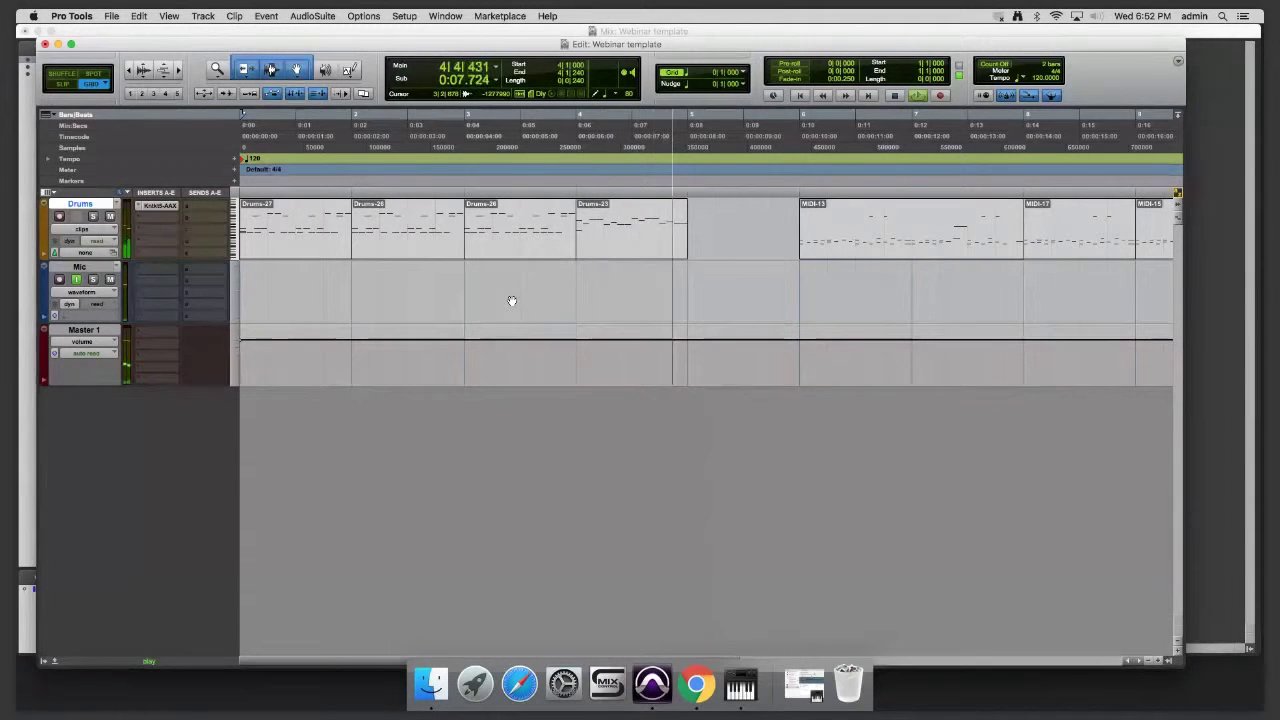
click(600, 242)
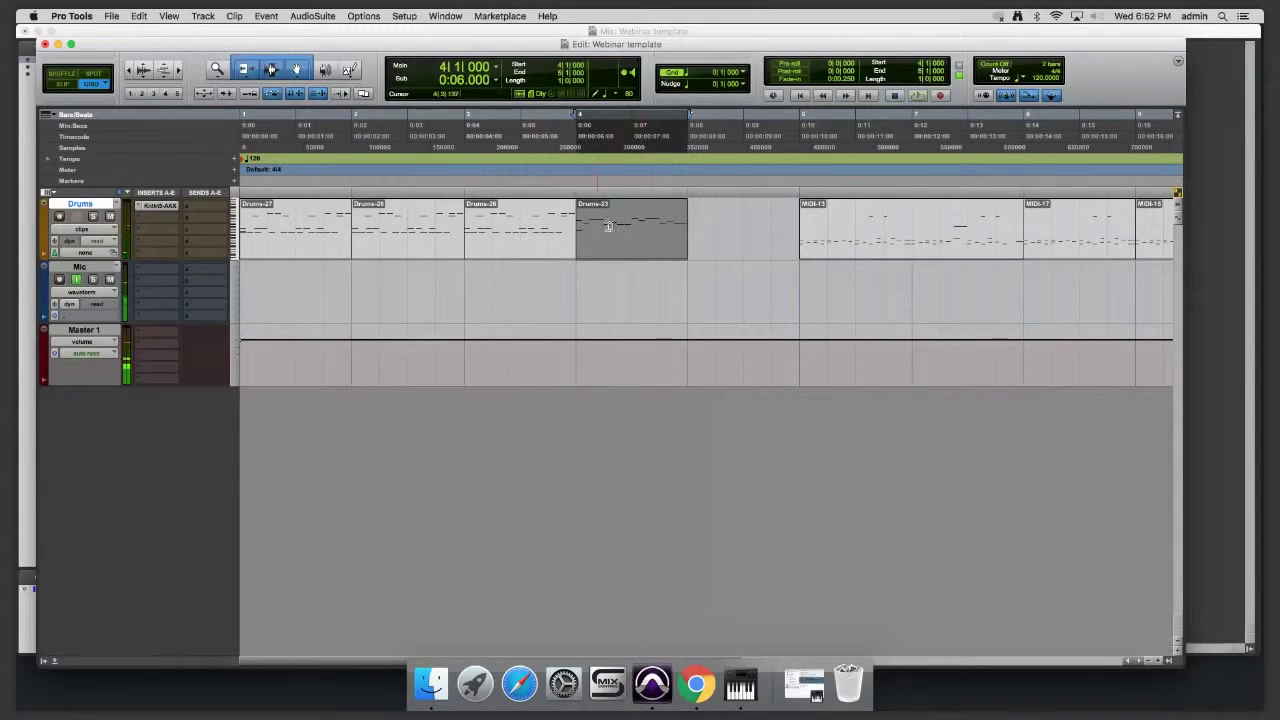
click(690, 232)
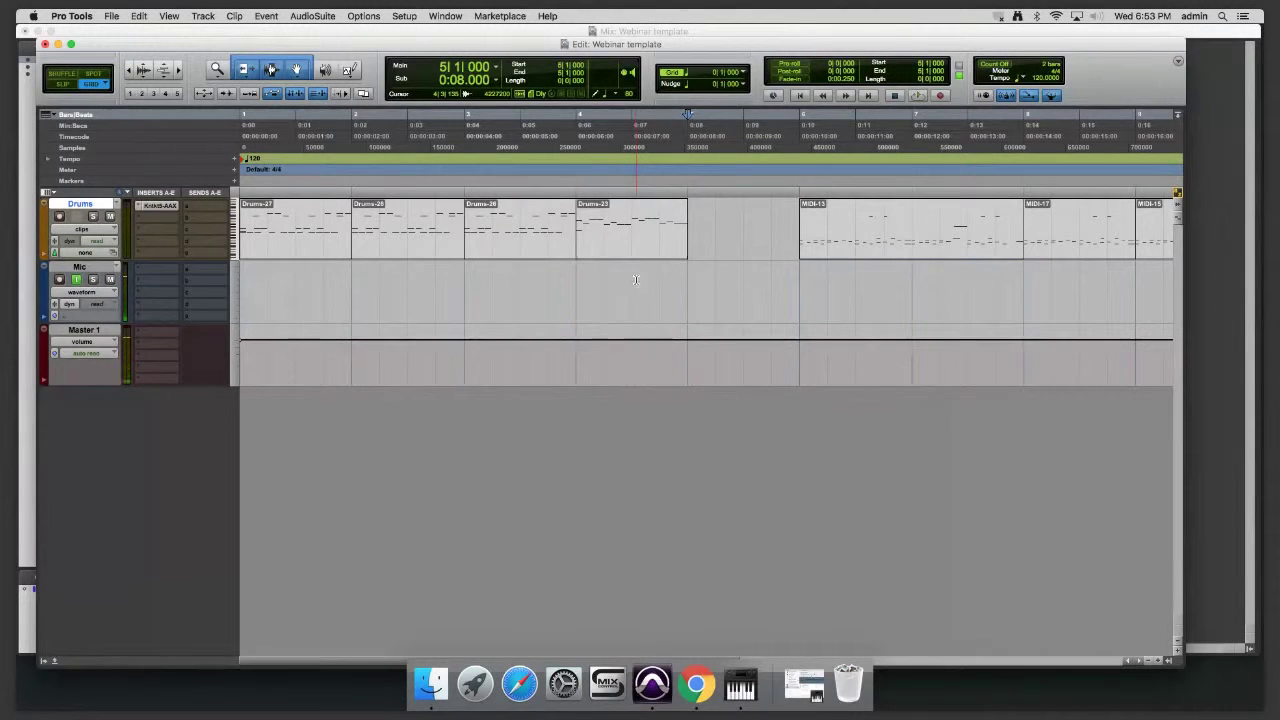
click(914, 246)
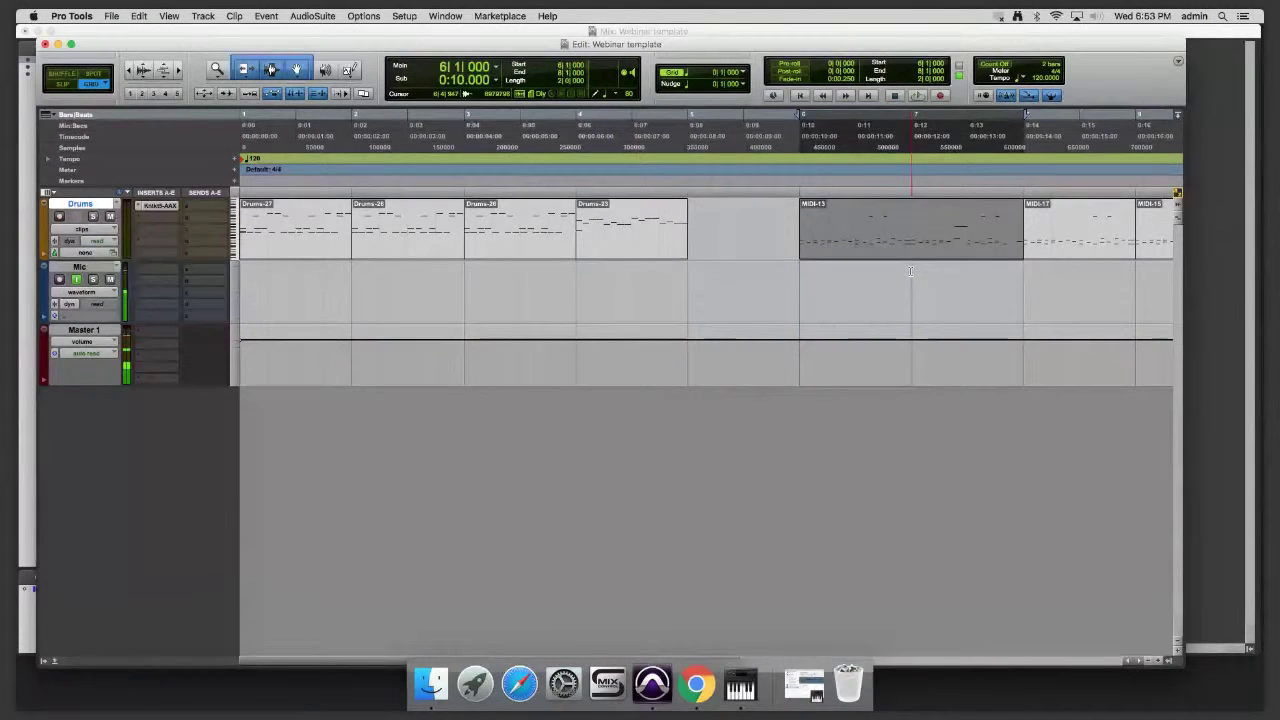
click(910, 271)
click(1019, 272)
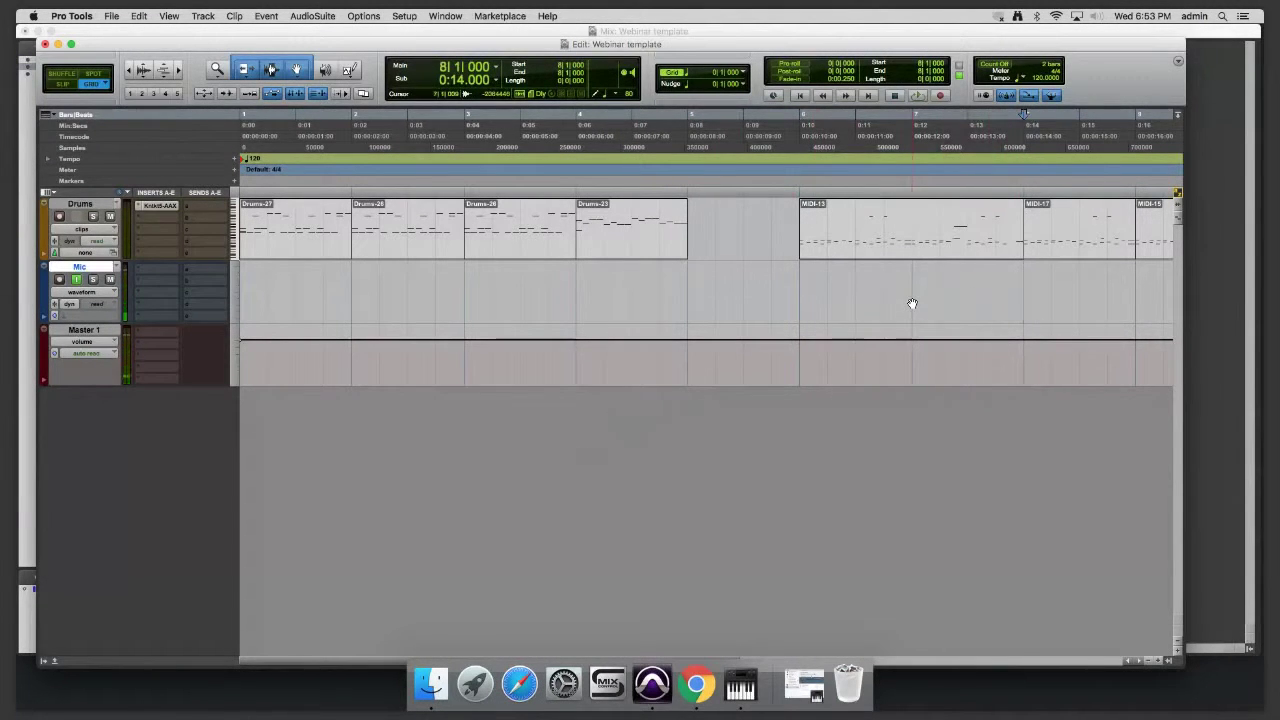
click(950, 249)
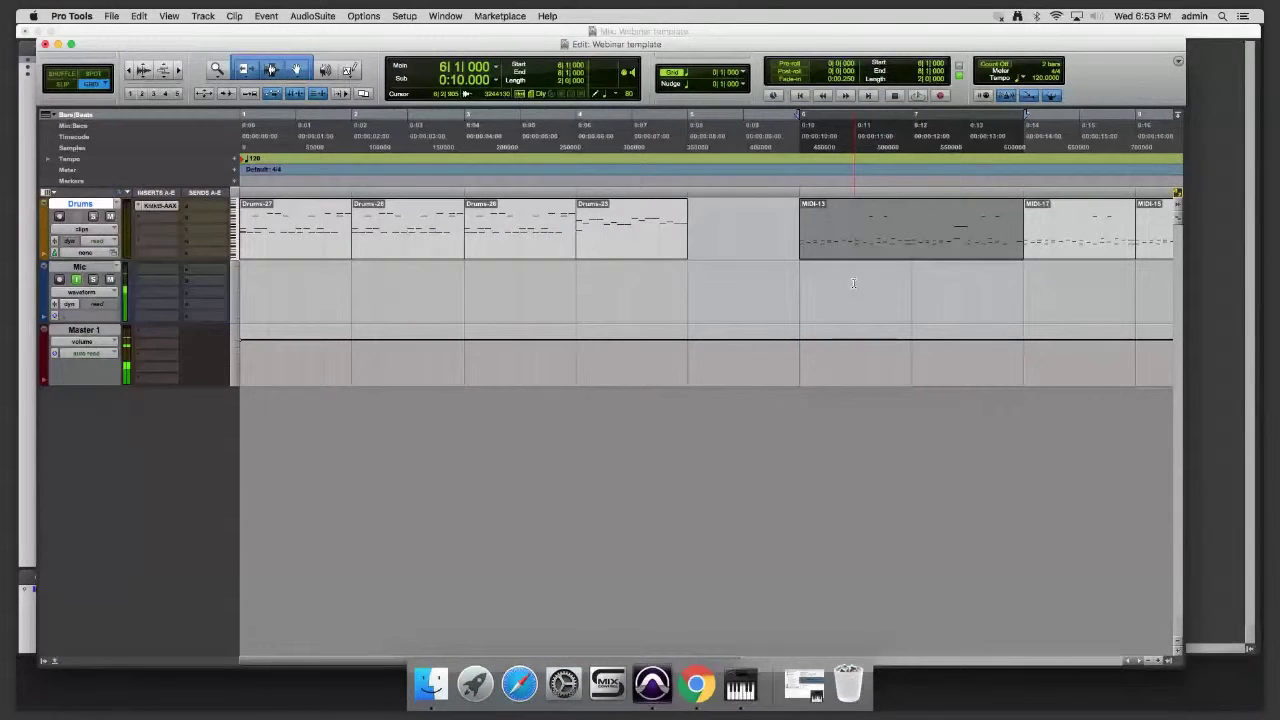
click(652, 247)
click(714, 238)
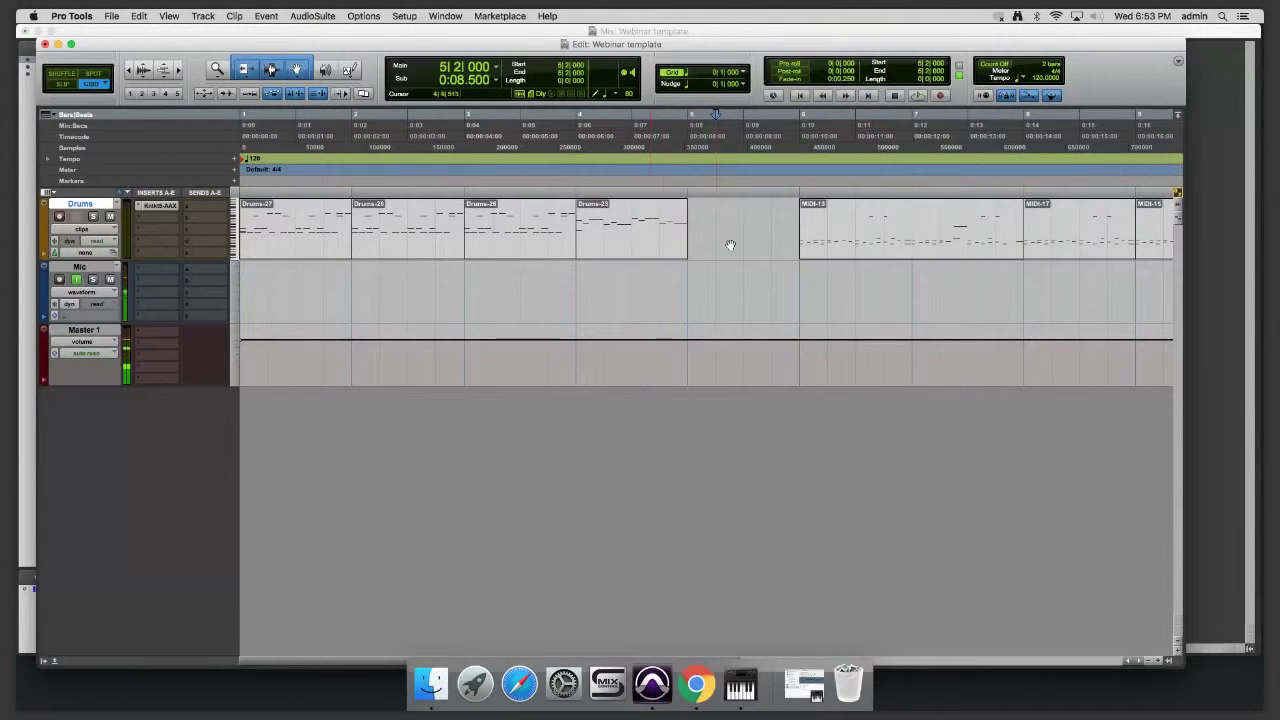
click(876, 242)
click(771, 246)
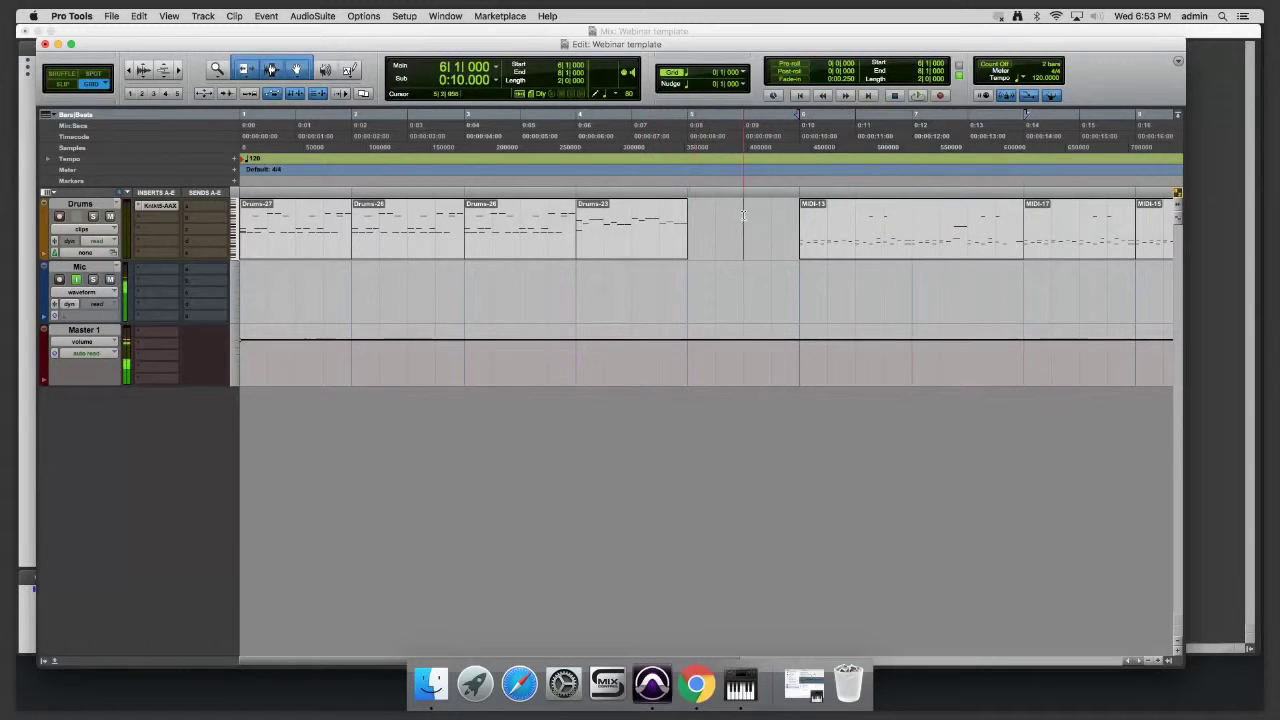
click(716, 238)
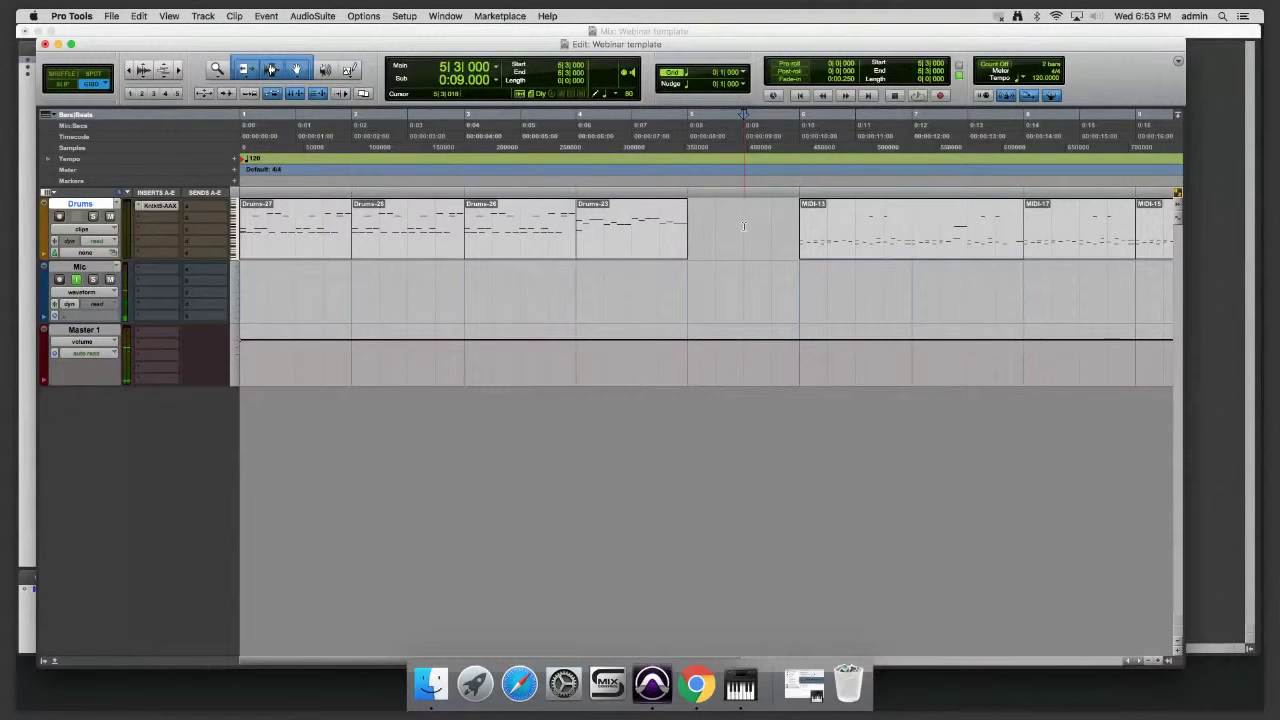
key(minus)
key(plus)
key(plus)
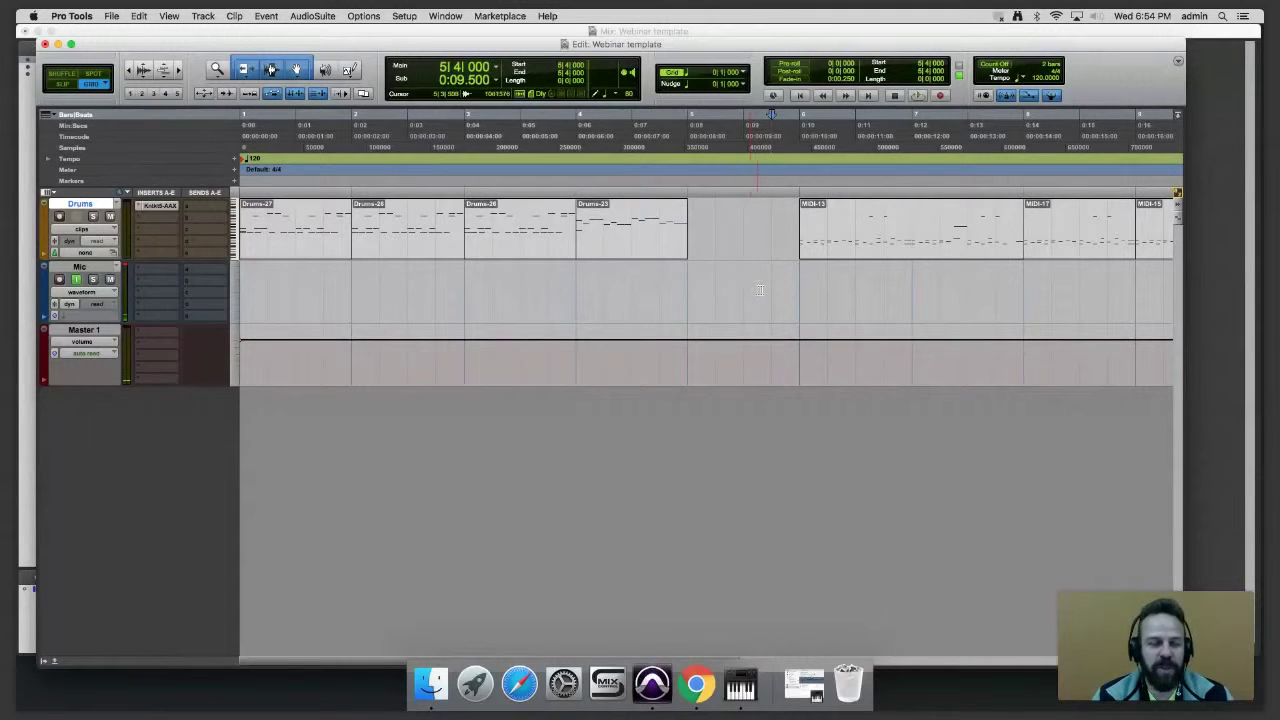
drag(502, 44, 538, 40)
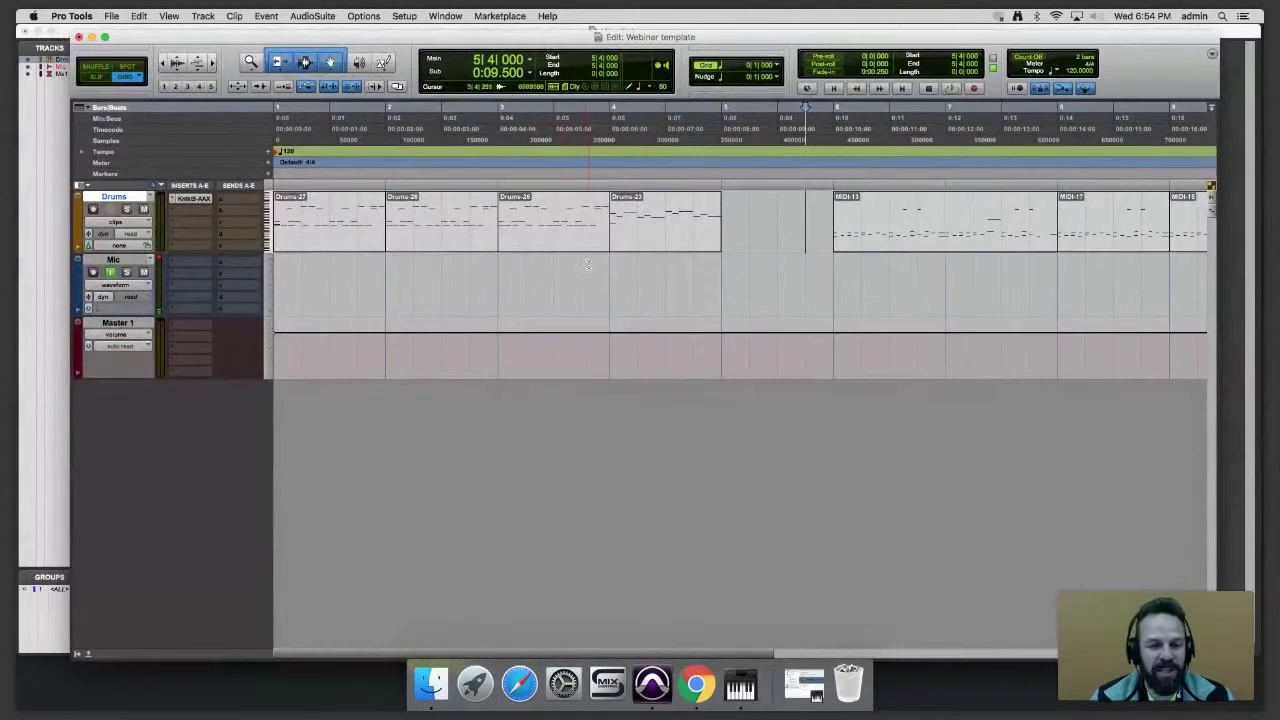